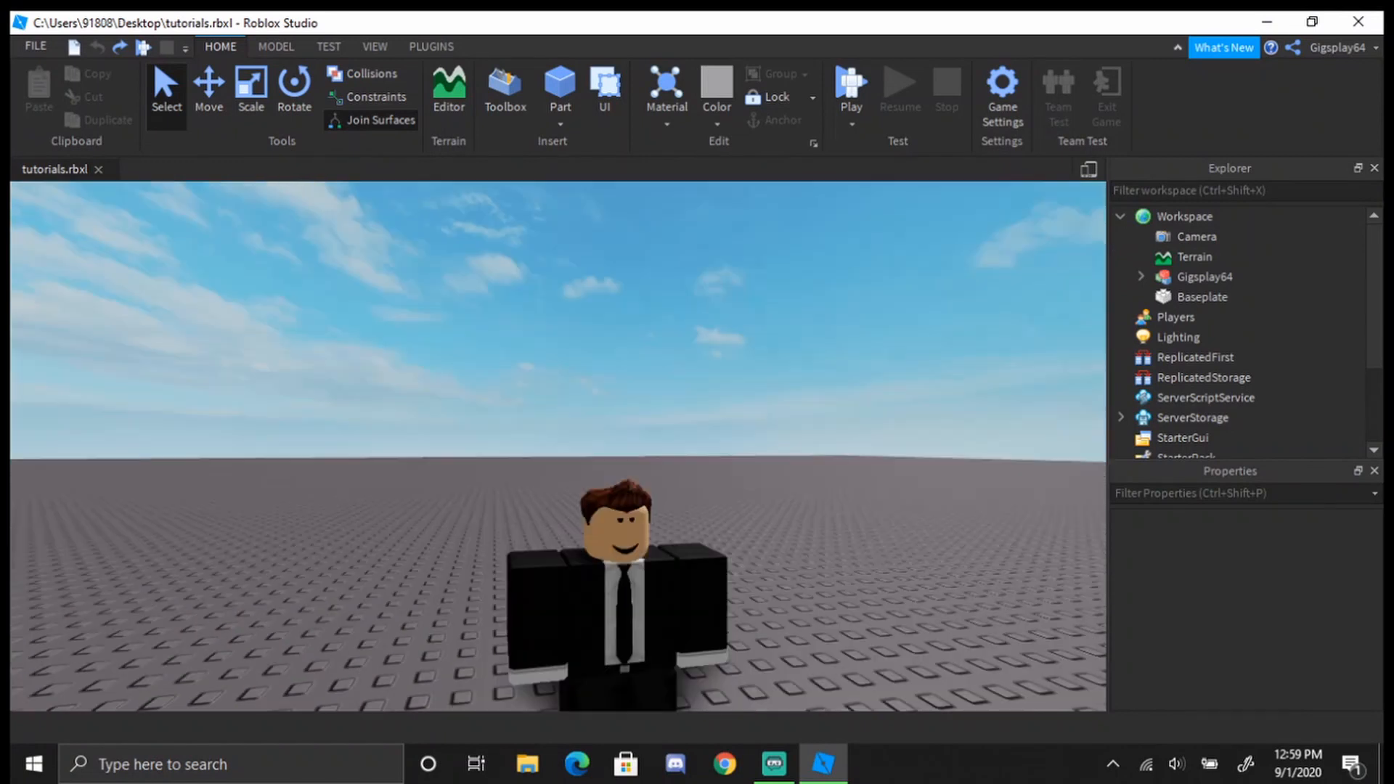
# Examine the suited character on the baseplate from the front, the sides and behind
pyautogui.scroll(5, 628, 501)
pyautogui.scroll(-5, 628, 501)
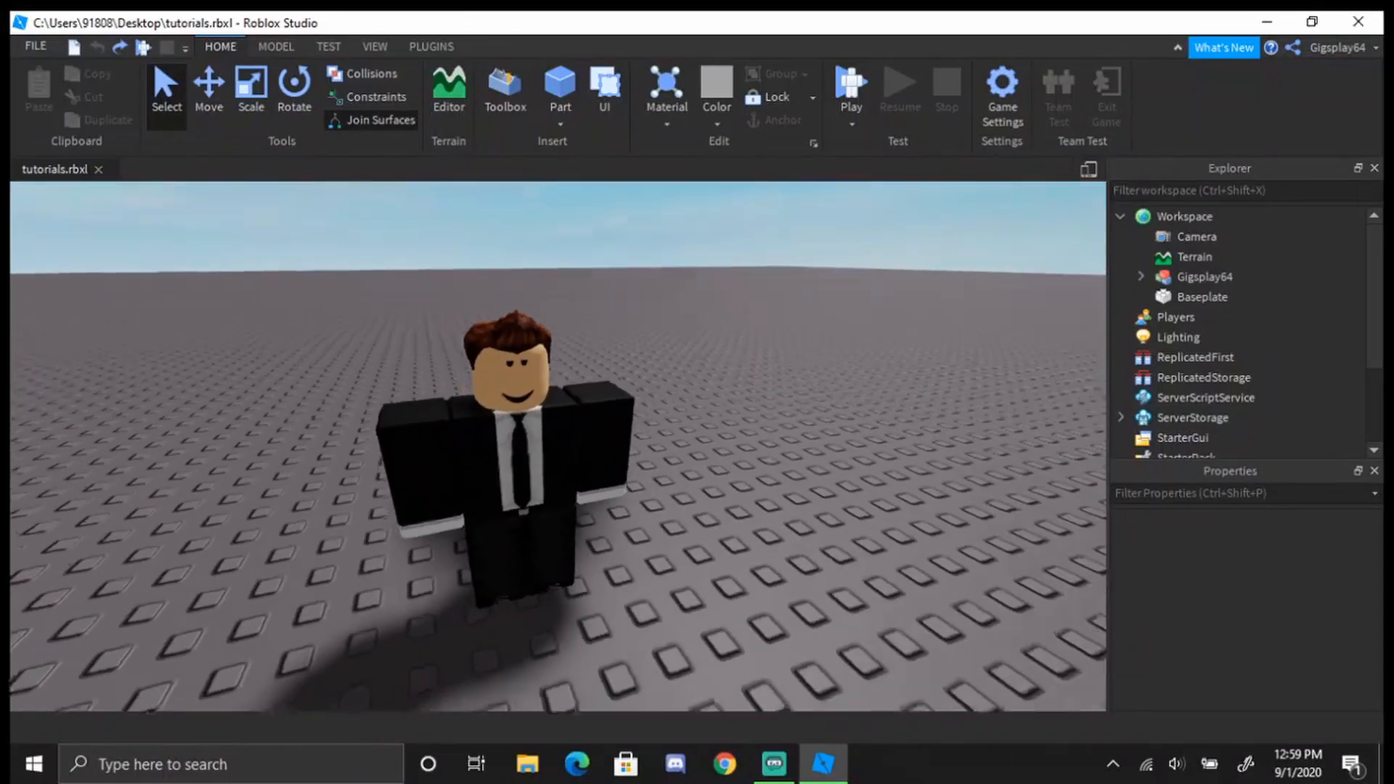
pyautogui.moveTo(375, 278); pyautogui.dragTo(524, 444)
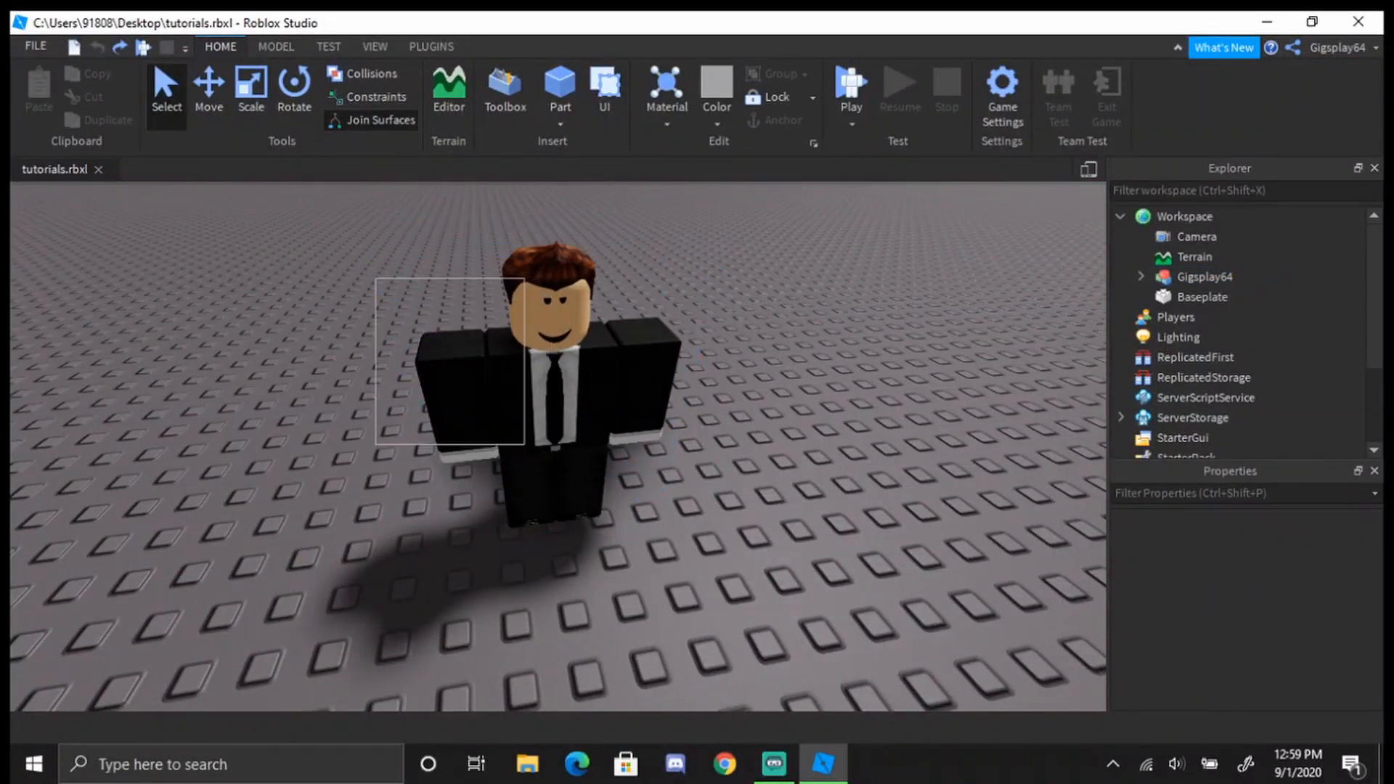
pyautogui.moveTo(552, 436); pyautogui.dragTo(451, 486, button='right')
pyautogui.press('w')
pyautogui.press('w')
pyautogui.press('s')
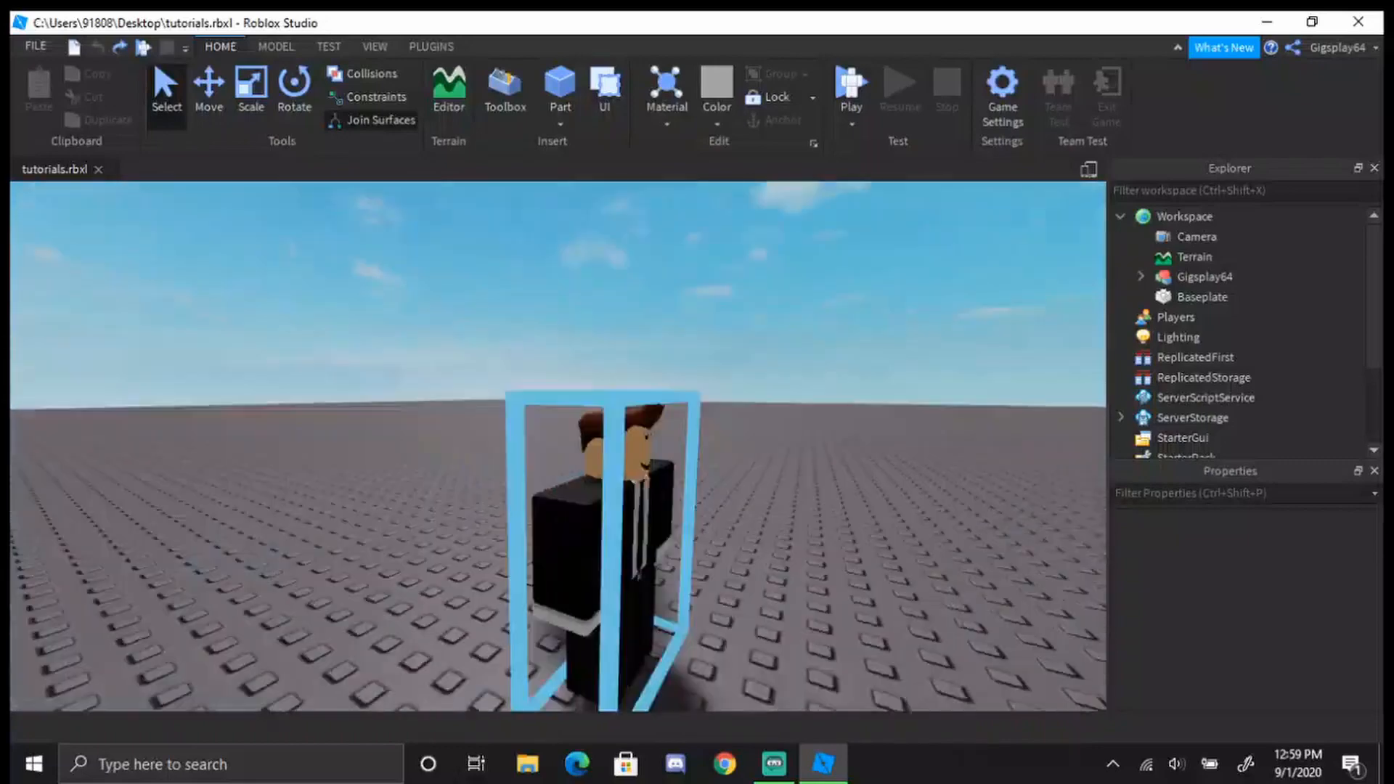
pyautogui.press('w')
pyautogui.moveTo(567, 436); pyautogui.dragTo(320, 457, button='right')
pyautogui.press('w')
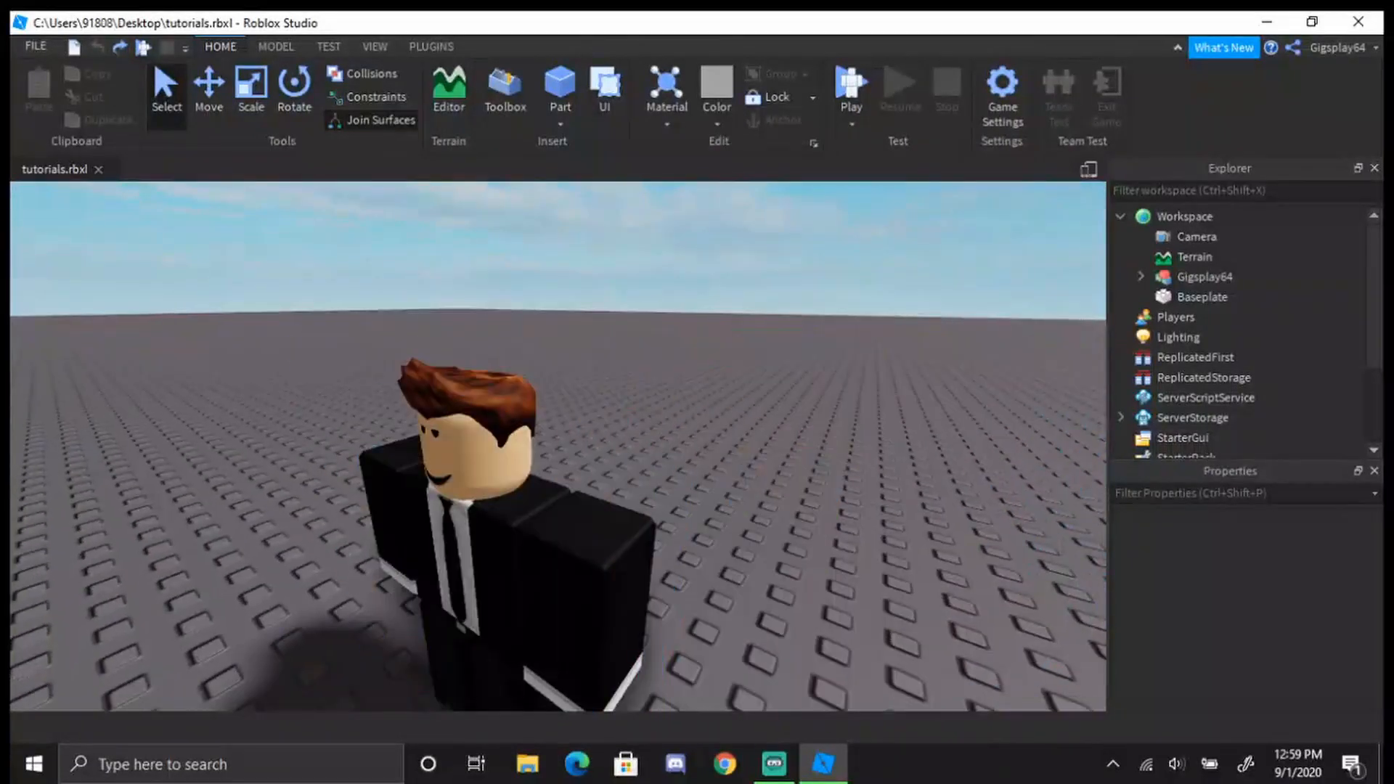
pyautogui.press('d')
pyautogui.moveTo(567, 436); pyautogui.dragTo(175, 457, button='right')
pyautogui.press('d')
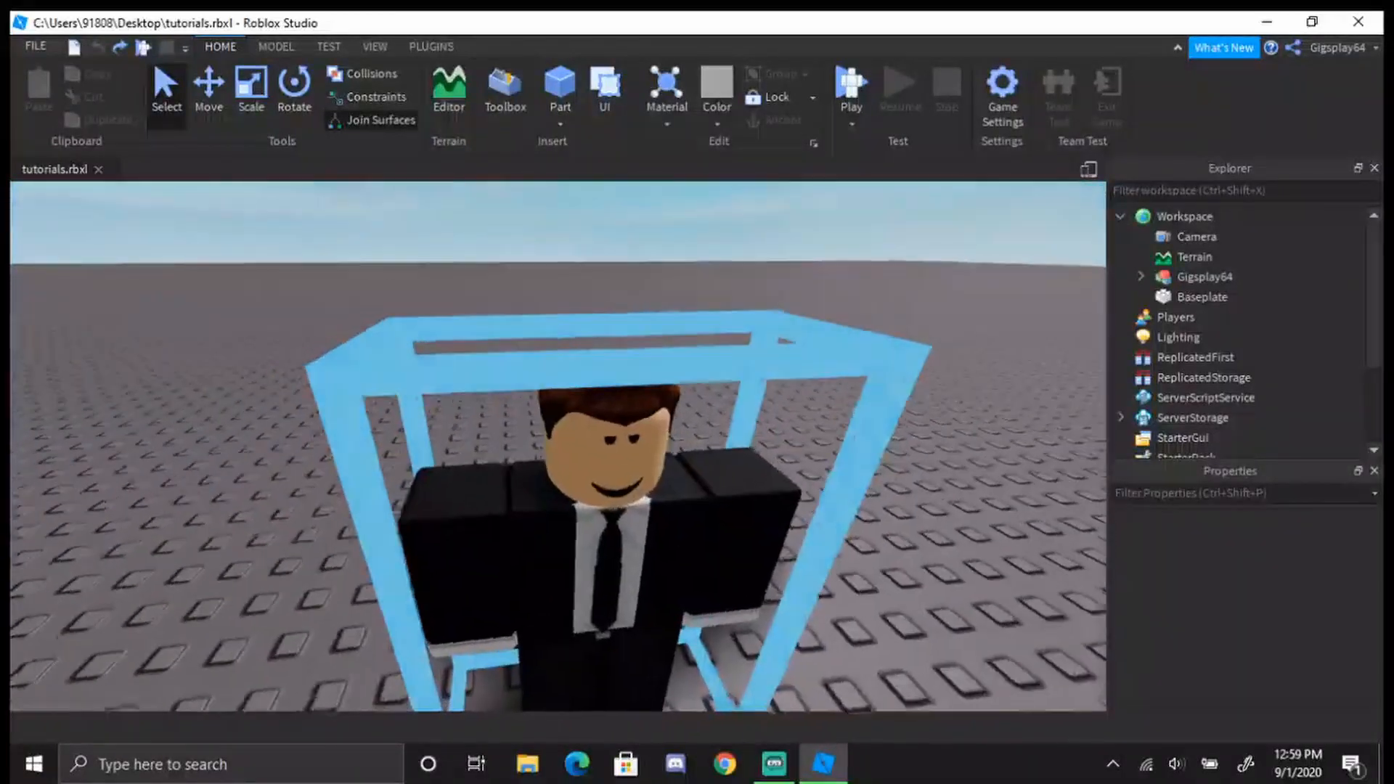
pyautogui.press('d')
pyautogui.moveTo(567, 436); pyautogui.dragTo(407, 413, button='right')
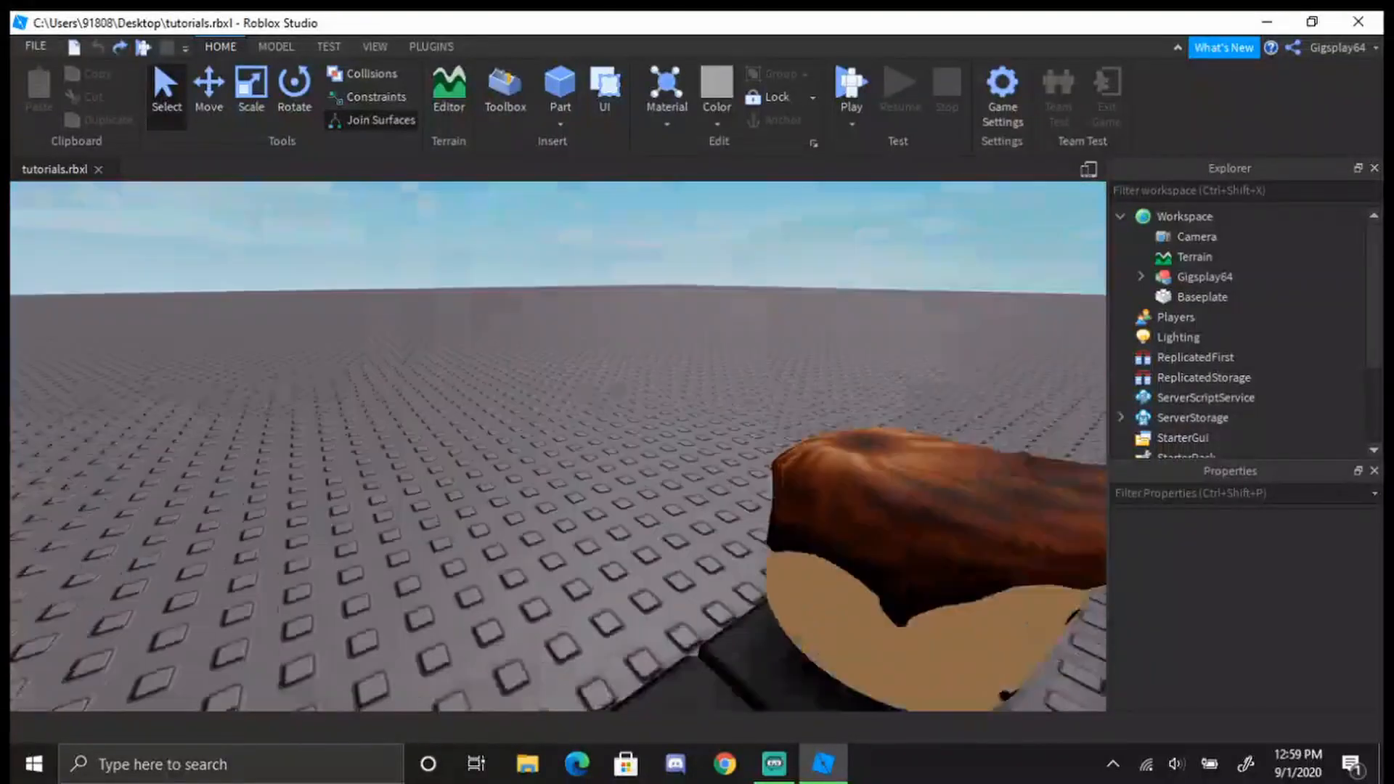
pyautogui.press('s')
pyautogui.moveTo(567, 436); pyautogui.dragTo(450, 464, button='right')
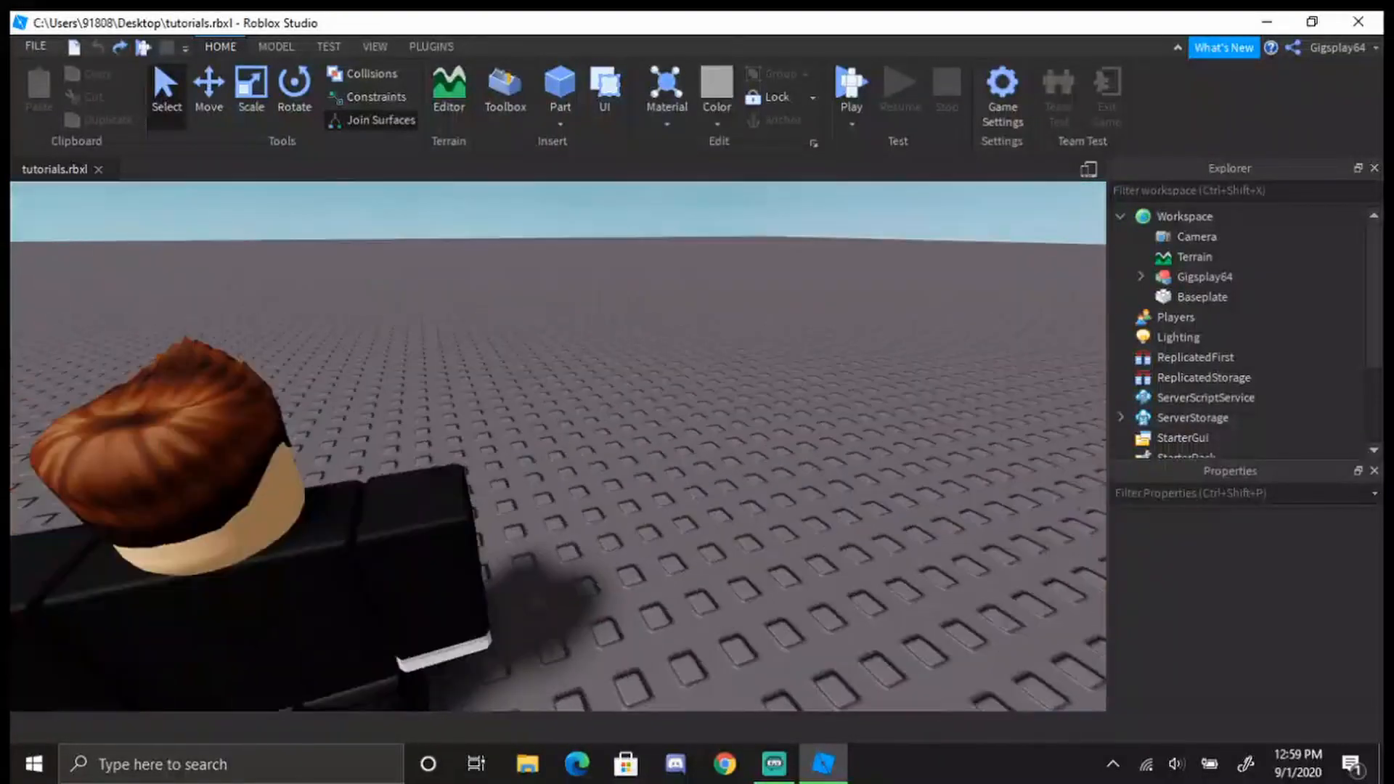
pyautogui.press('d')
pyautogui.moveTo(566, 436); pyautogui.dragTo(400, 399, button='right')
pyautogui.press('s')
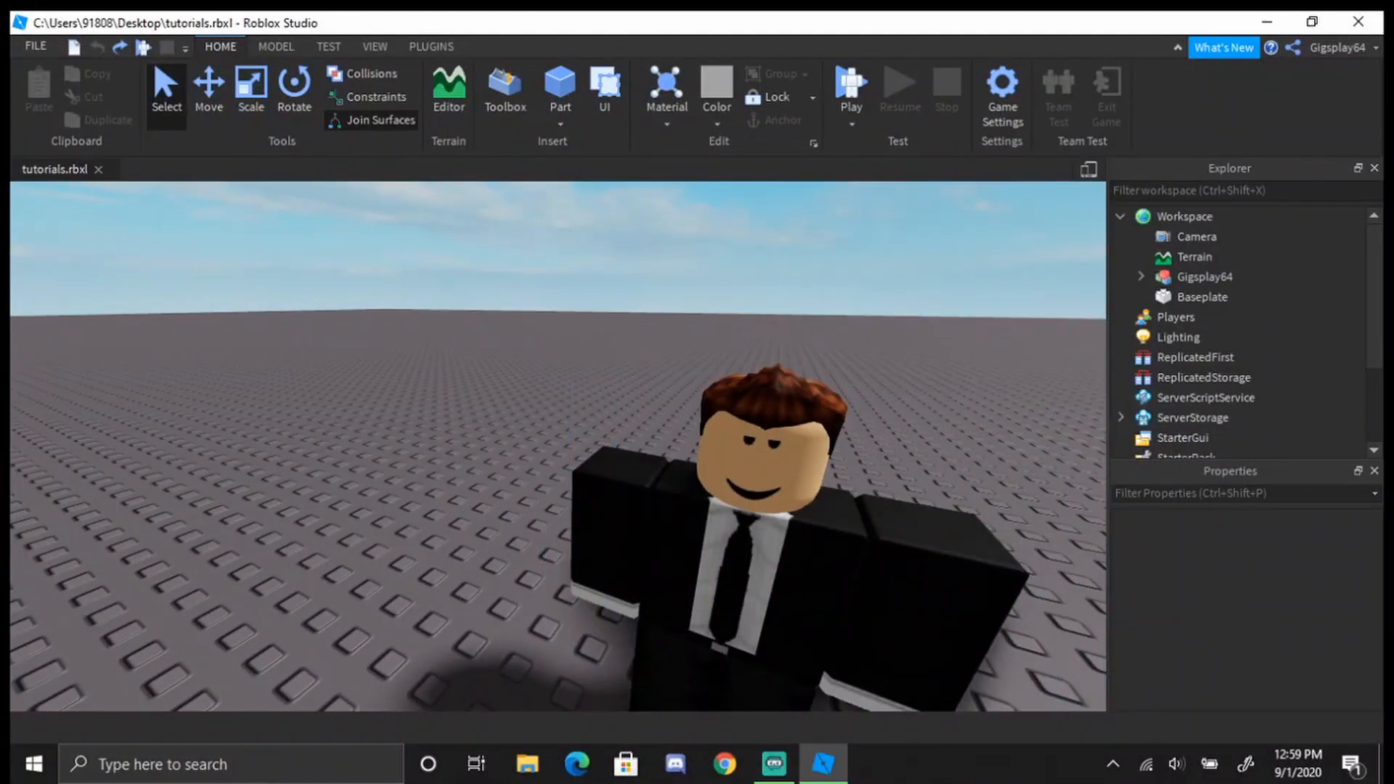
pyautogui.moveTo(567, 435); pyautogui.dragTo(629, 424, button='right')
pyautogui.press('d')
pyautogui.press('a')
pyautogui.press('s')
pyautogui.press('s')
pyautogui.press('w')
pyautogui.press('s')
pyautogui.press('w')
pyautogui.press('s')
pyautogui.press('w')
pyautogui.press('s')
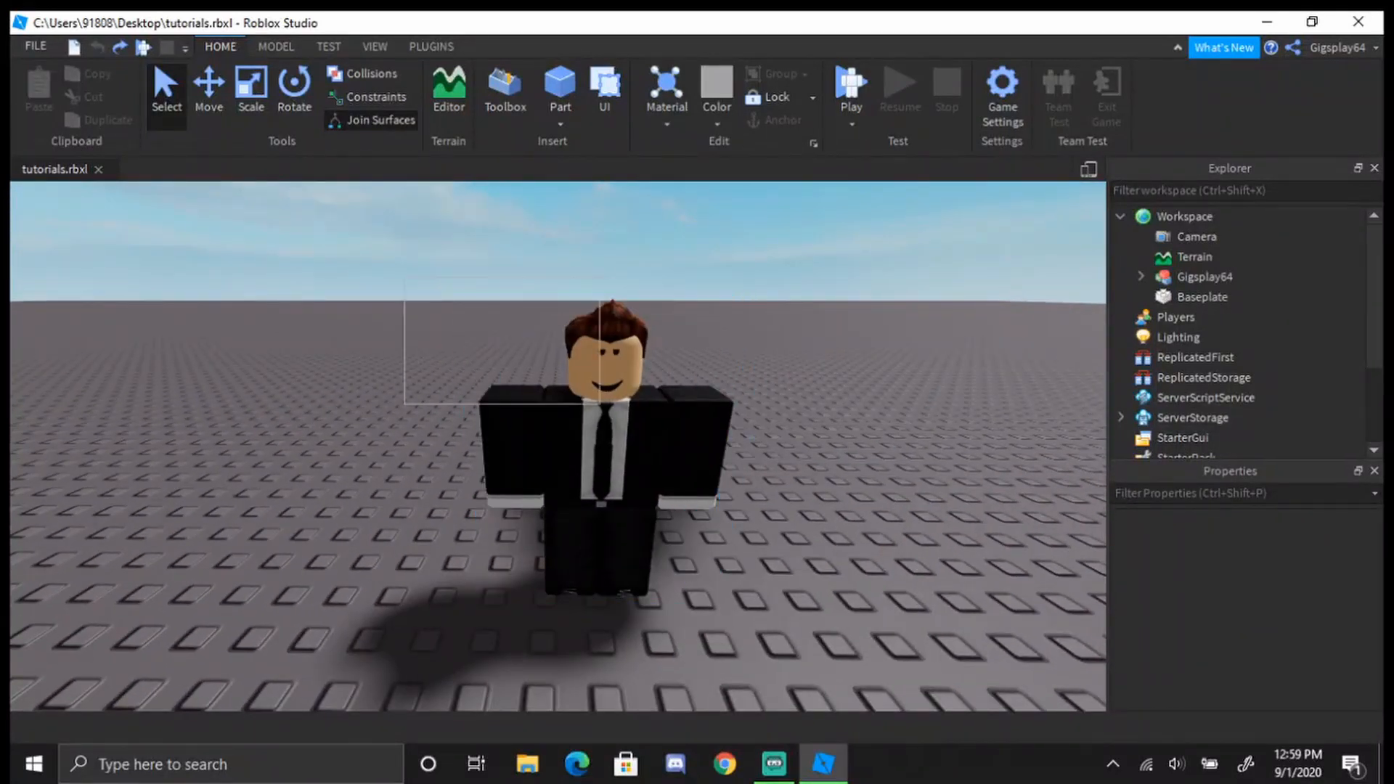
pyautogui.click(602, 443)
pyautogui.moveTo(728, 586); pyautogui.dragTo(475, 559)
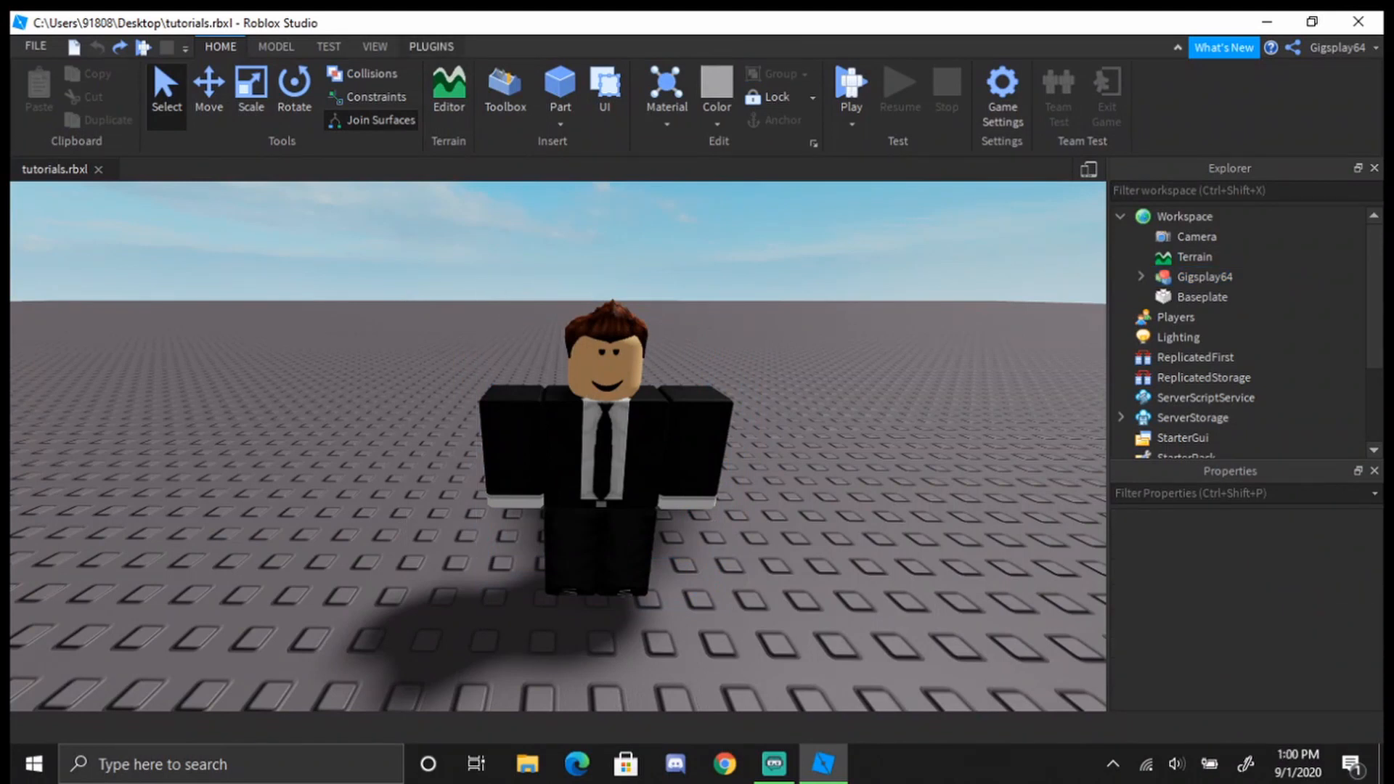
# Look over the Moon Animator plugin's tools: the animator window, File Explorer, Character Inserter and Easy Weld
pyautogui.click(431, 47)
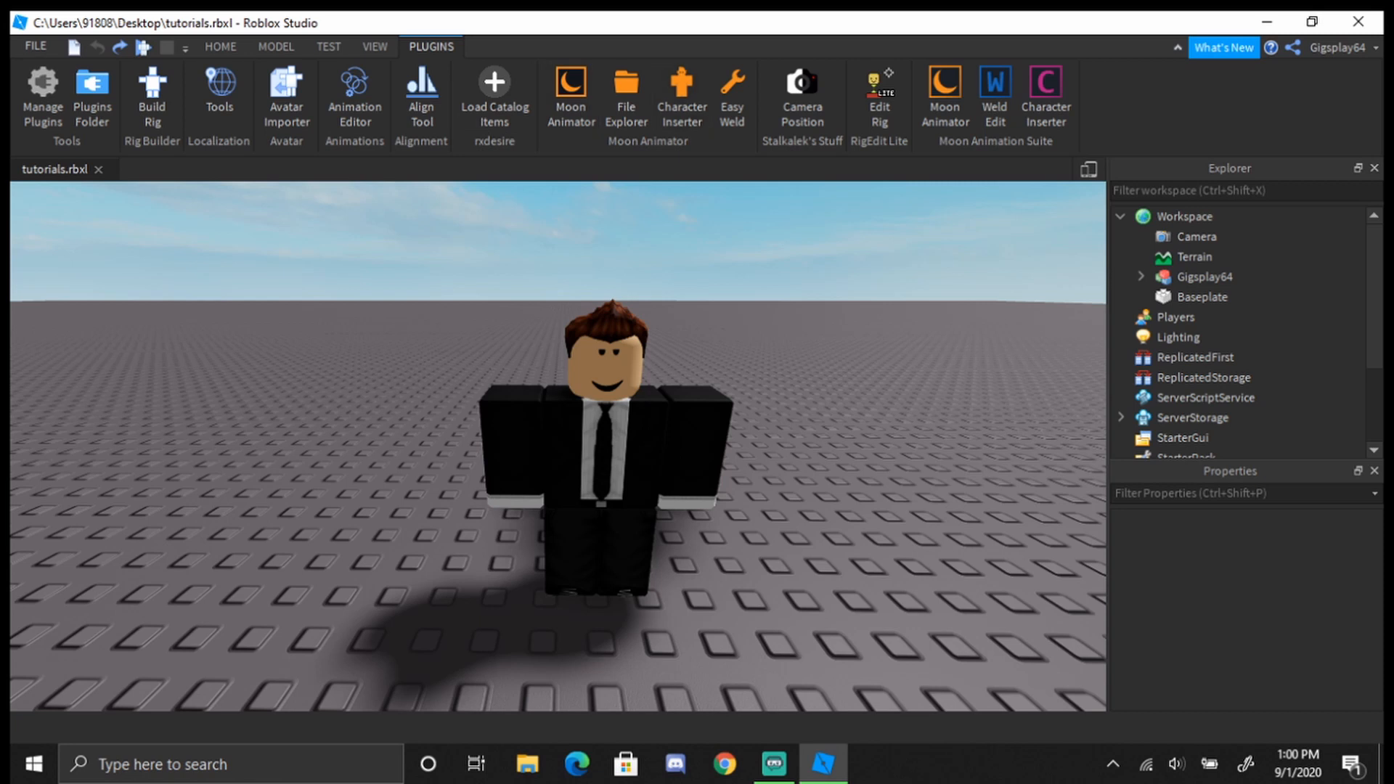
pyautogui.click(571, 98)
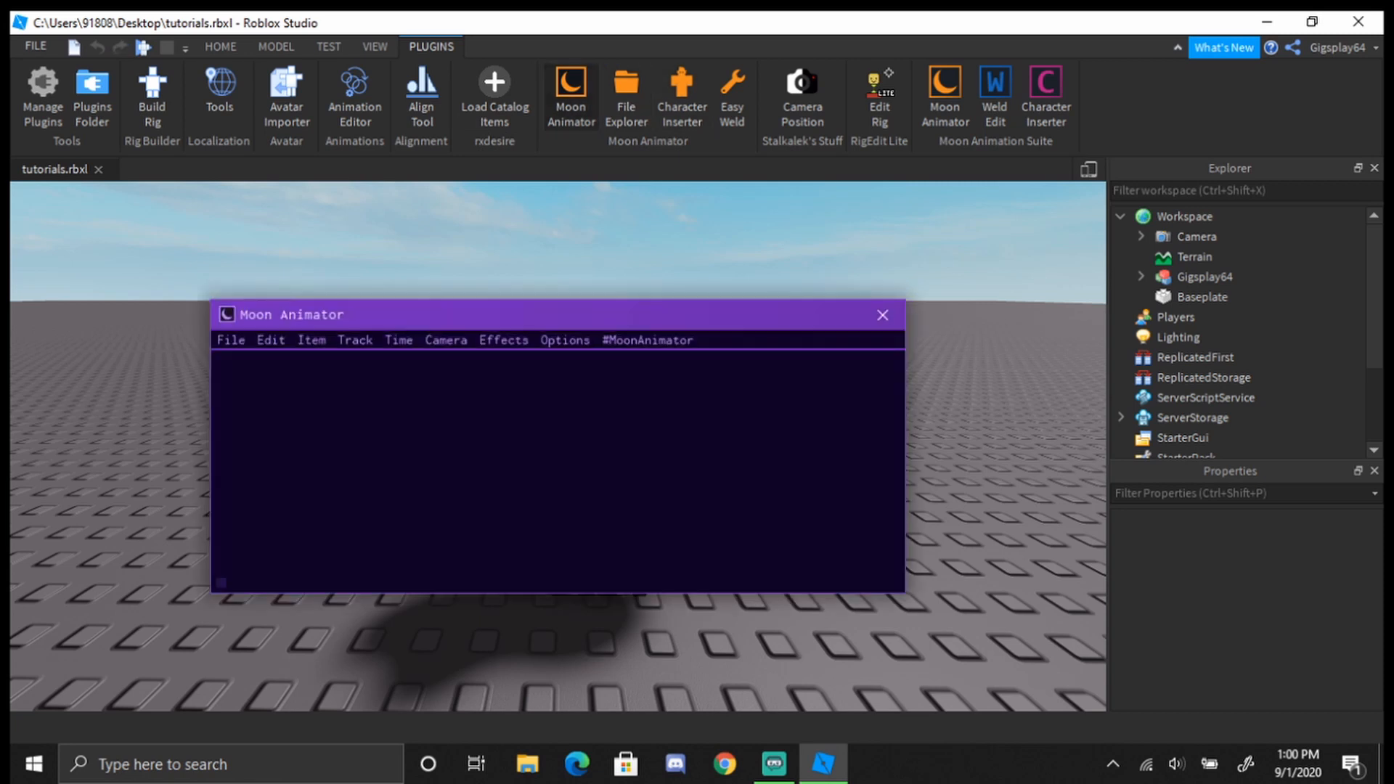
pyautogui.click(883, 314)
pyautogui.click(626, 98)
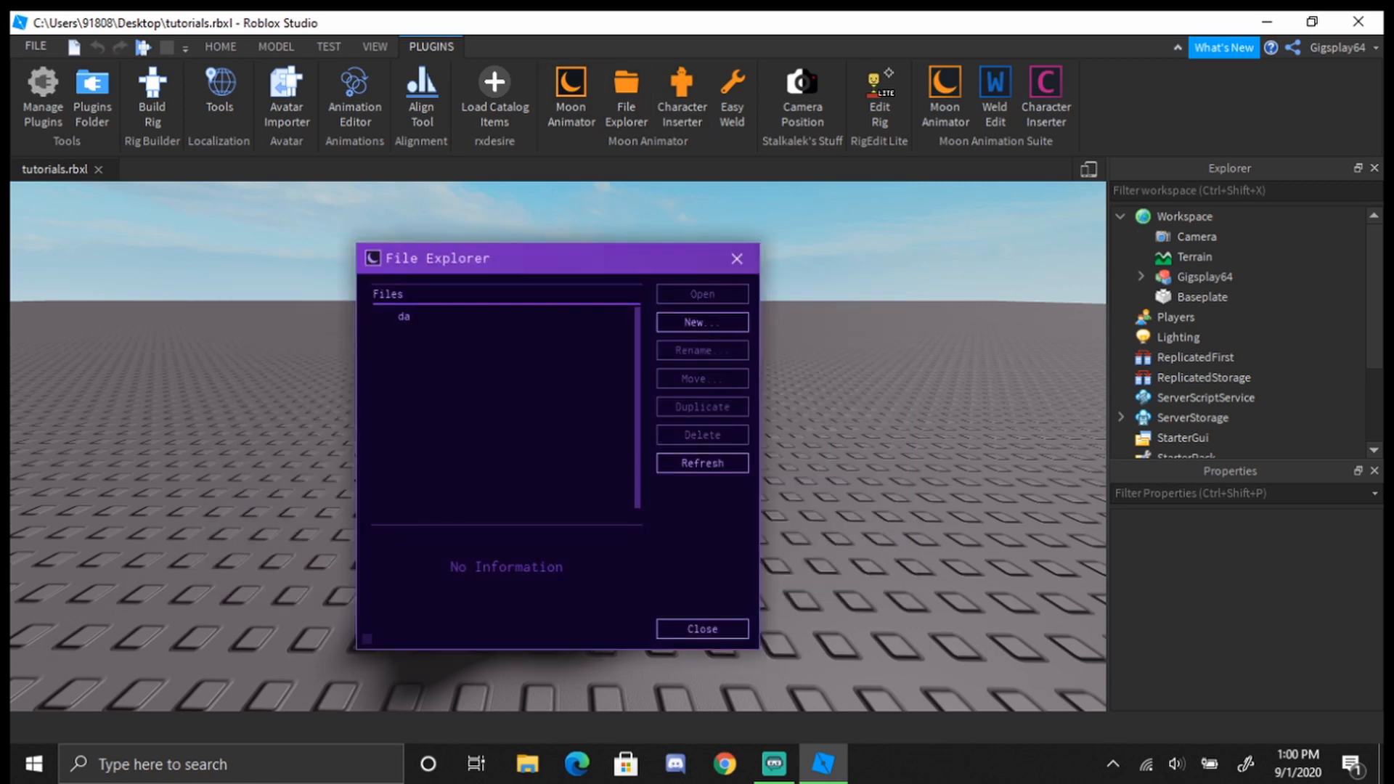
pyautogui.click(682, 98)
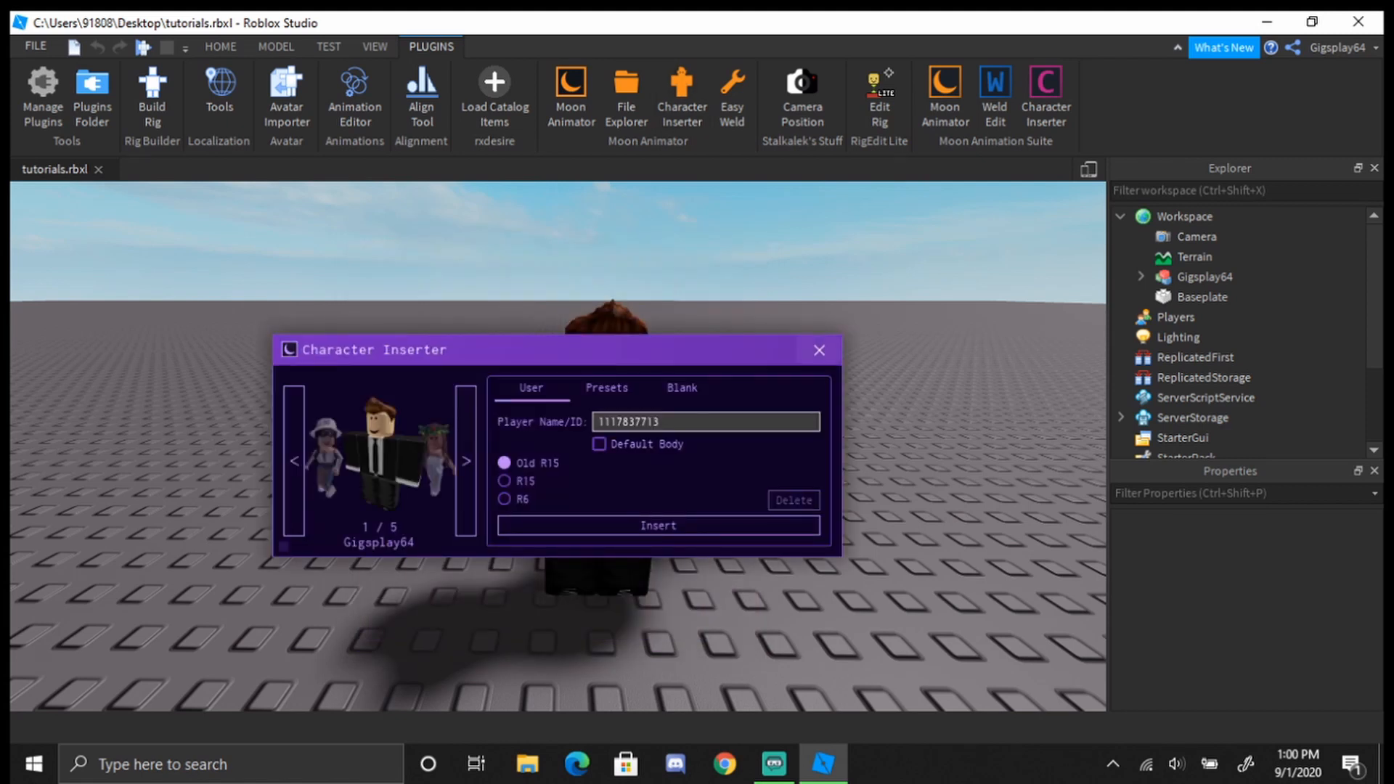
pyautogui.click(819, 350)
pyautogui.click(732, 98)
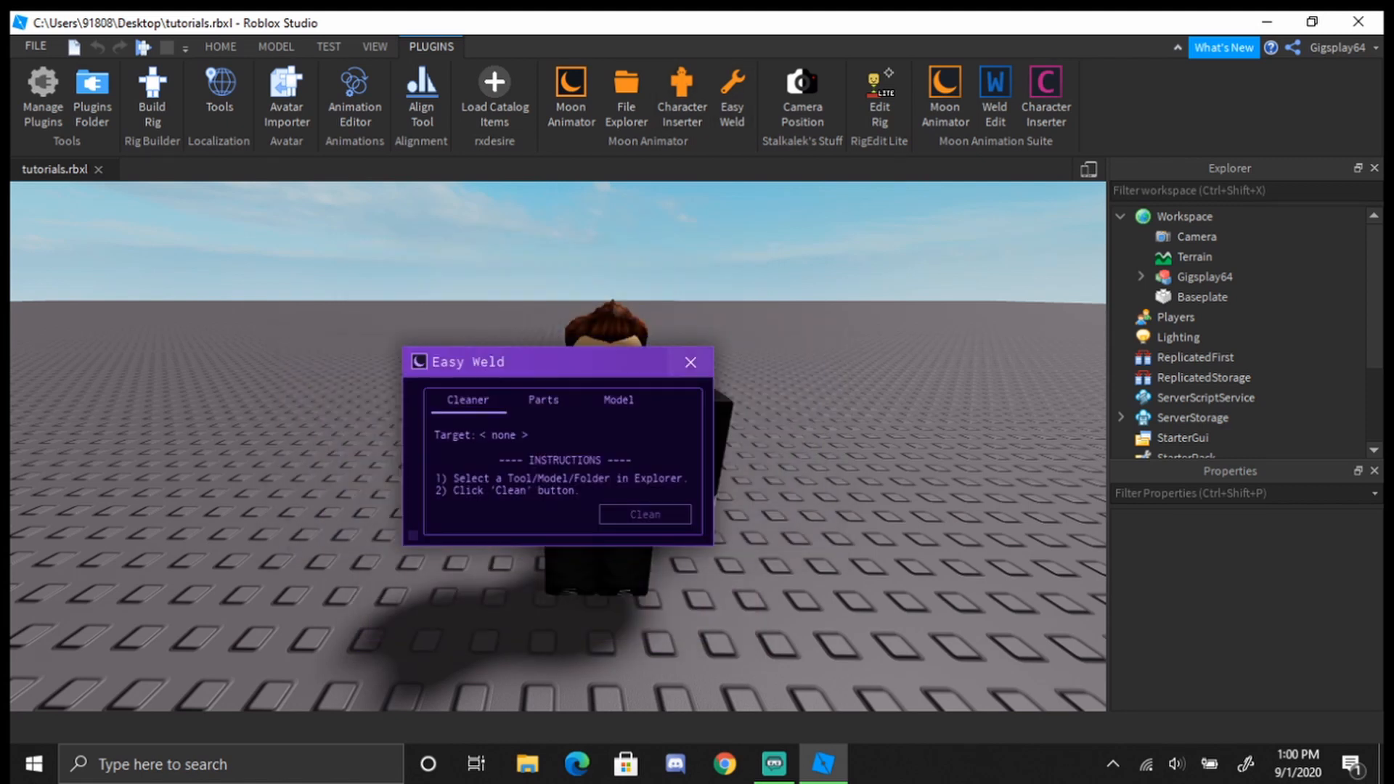
pyautogui.click(690, 362)
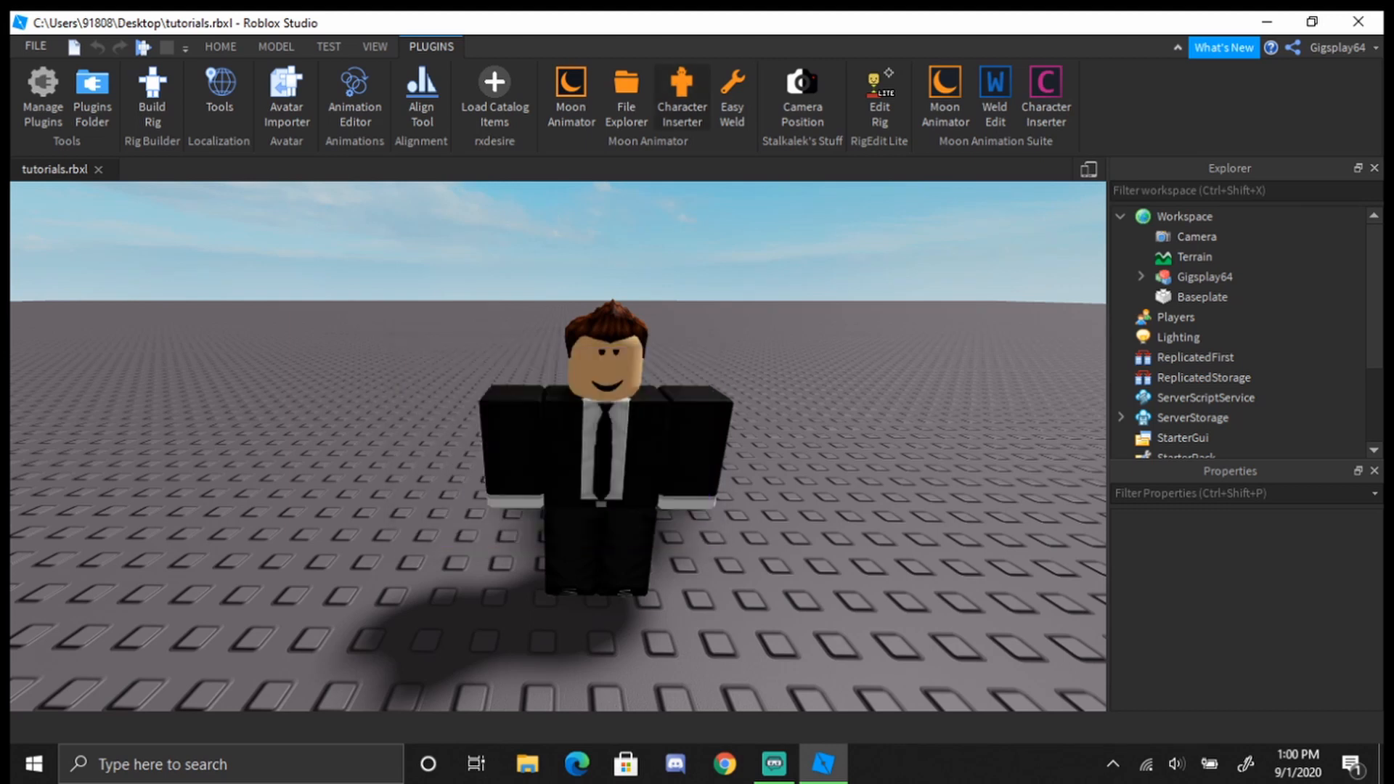
# Bring up the Character Inserter once more, close it and open the Moon Animator window
pyautogui.click(682, 98)
pyautogui.moveTo(683, 254); pyautogui.dragTo(581, 225, button='right')
pyautogui.scroll(2, 871, 625)
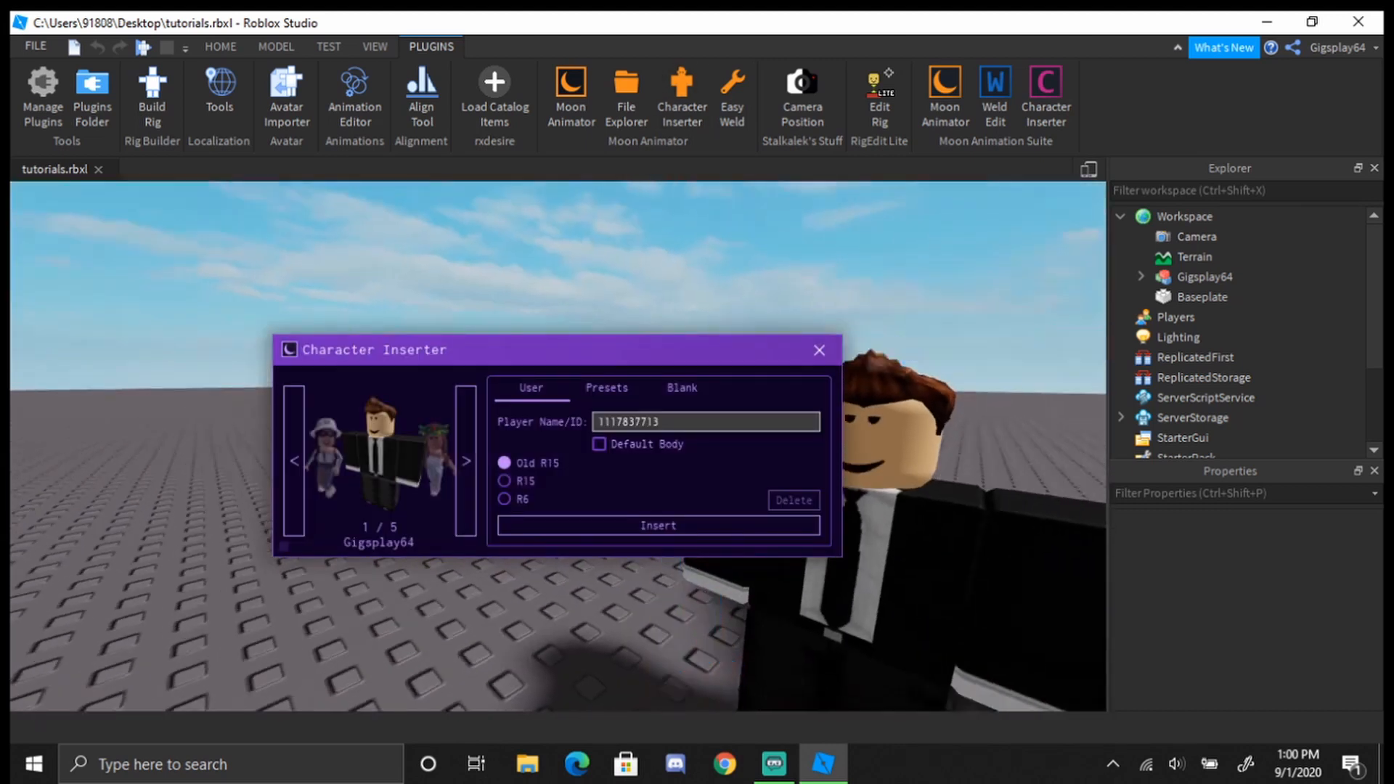
pyautogui.click(819, 350)
pyautogui.moveTo(819, 363); pyautogui.dragTo(900, 400, button='right')
pyautogui.scroll(-2, 819, 363)
pyautogui.scroll(-2, 558, 447)
pyautogui.click(570, 98)
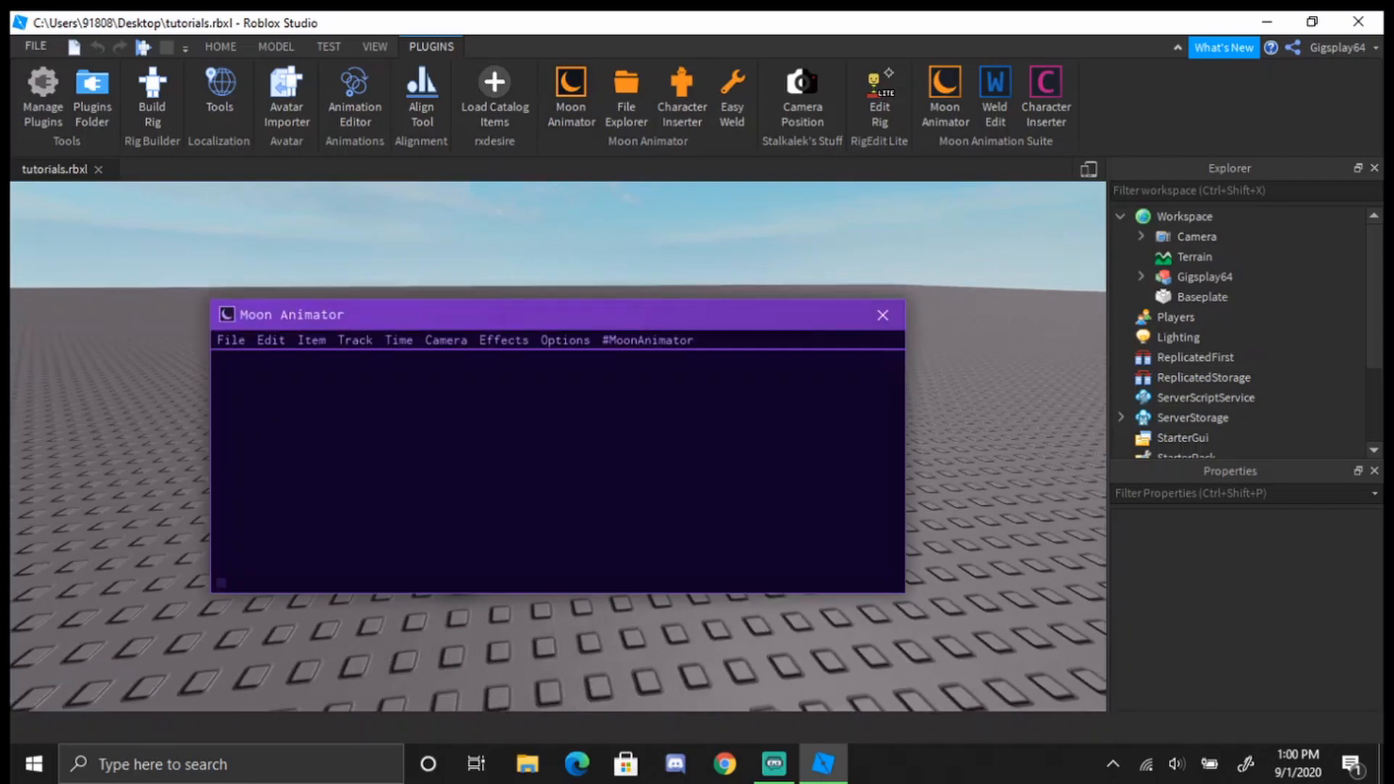
pyautogui.click(231, 340)
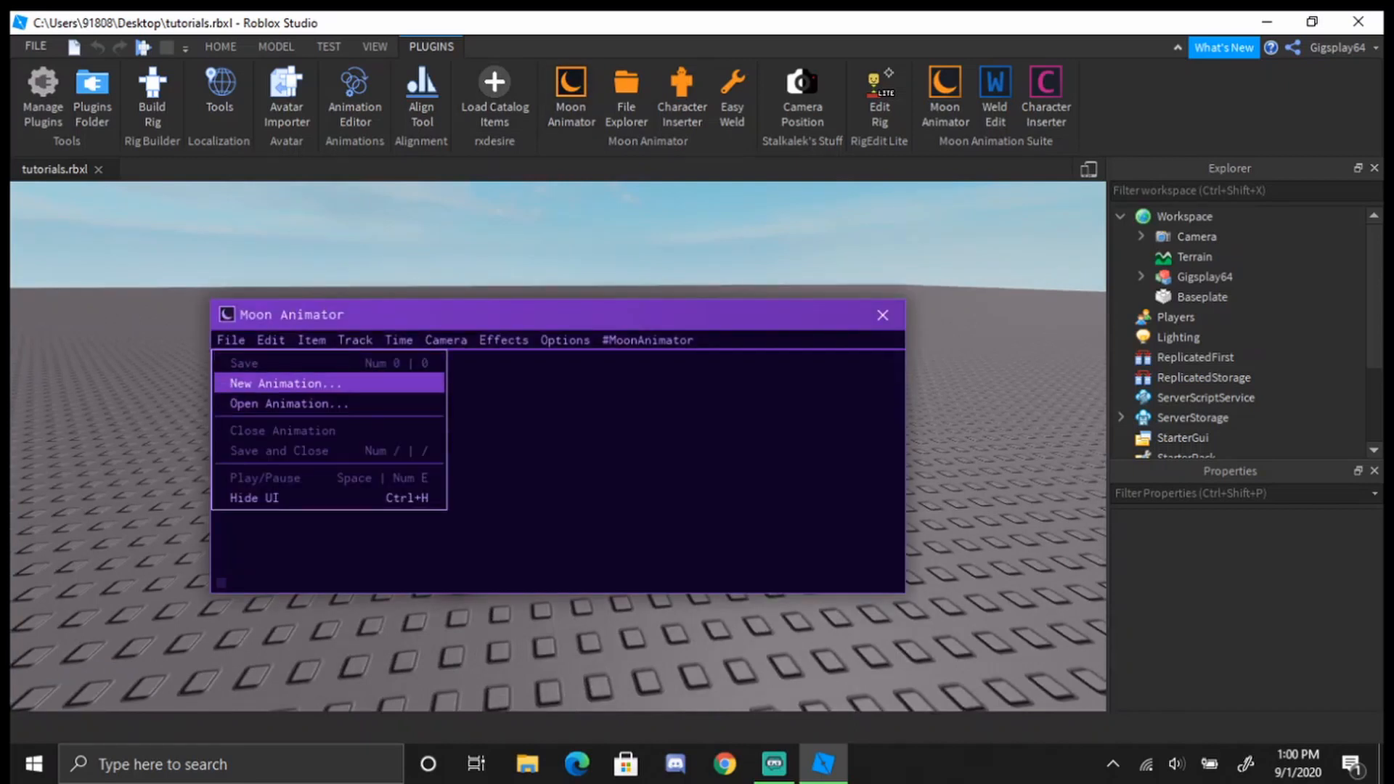
pyautogui.click(284, 379)
pyautogui.click(366, 459)
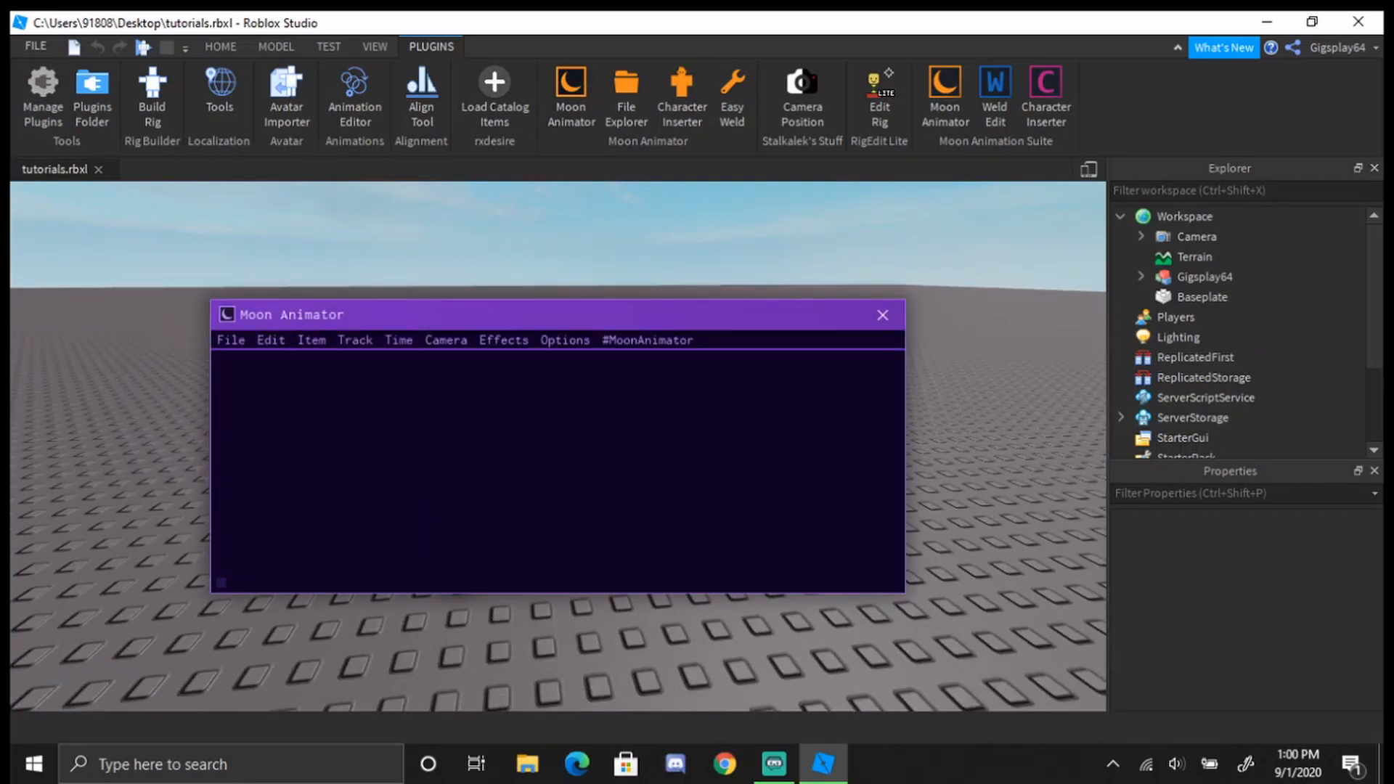
# Open the saved animation "da" in Moon Animator
pyautogui.click(231, 340)
pyautogui.click(289, 404)
pyautogui.click(146, 317)
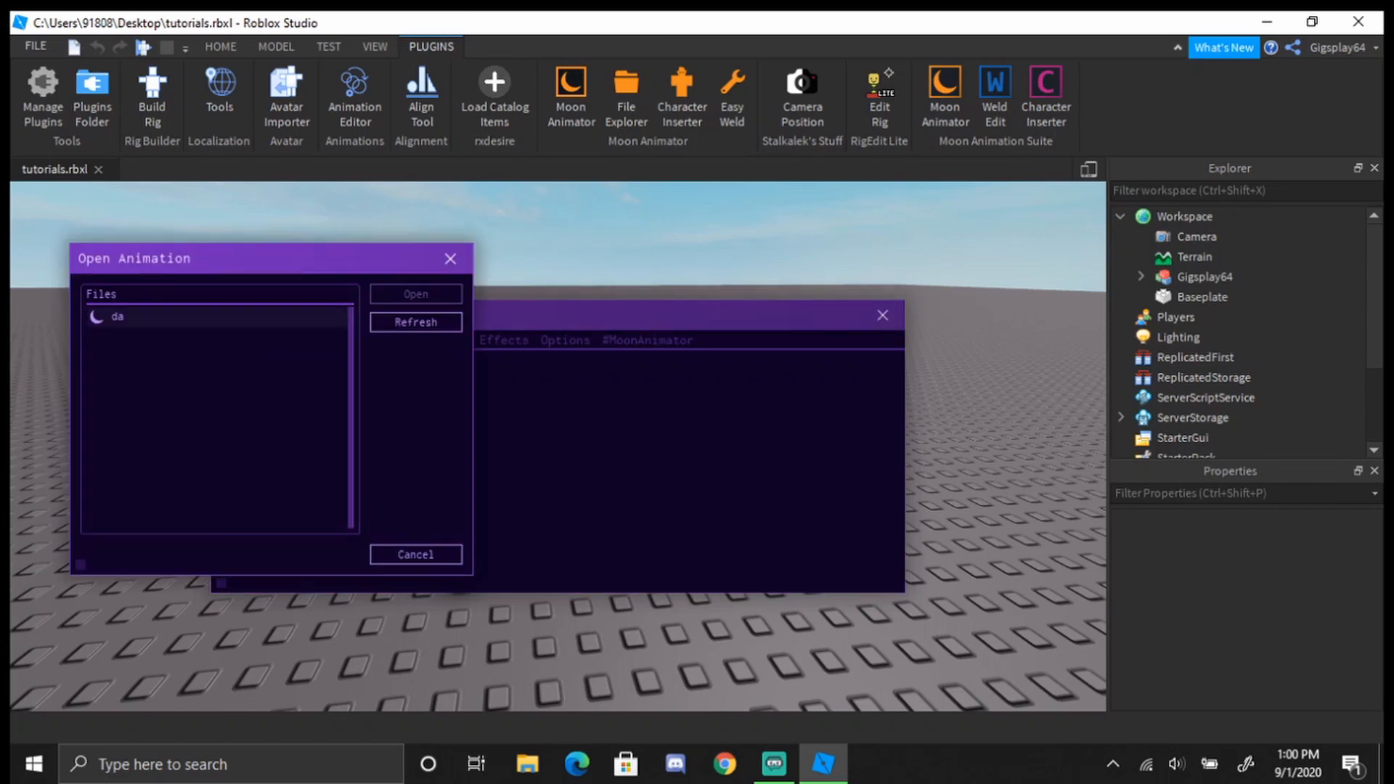
pyautogui.click(416, 294)
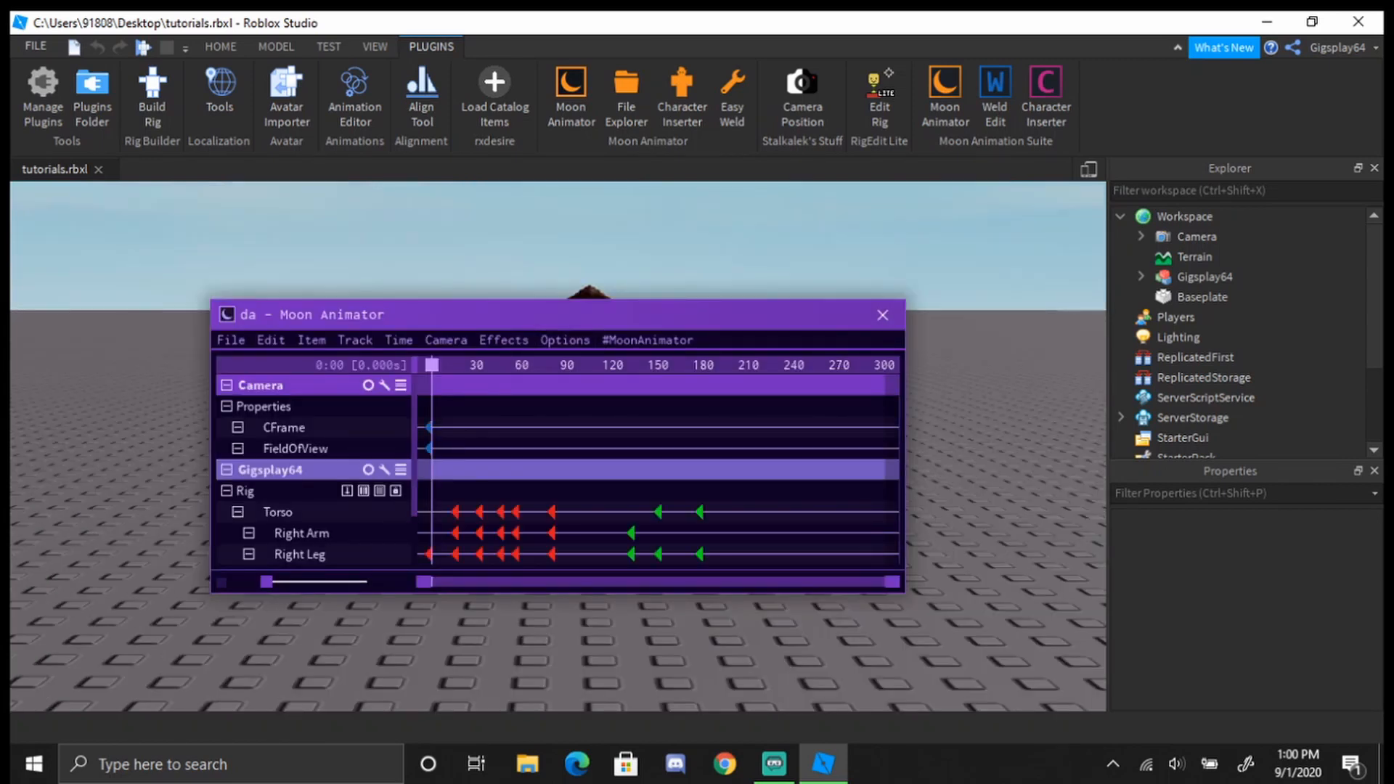
# Set the ease type of all the character rig's torso, arm and leg keyframes to Linear
pyautogui.press('7')
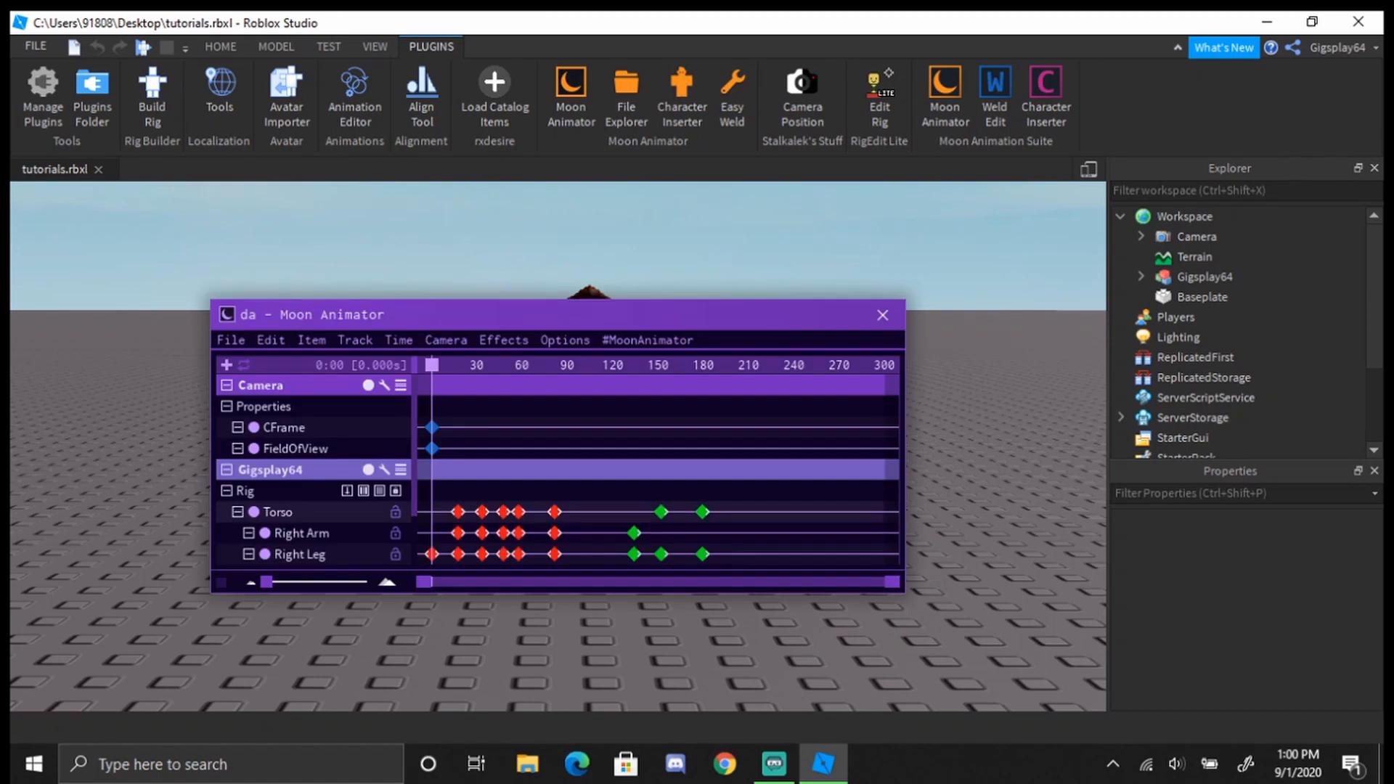
pyautogui.moveTo(438, 508); pyautogui.dragTo(753, 564)
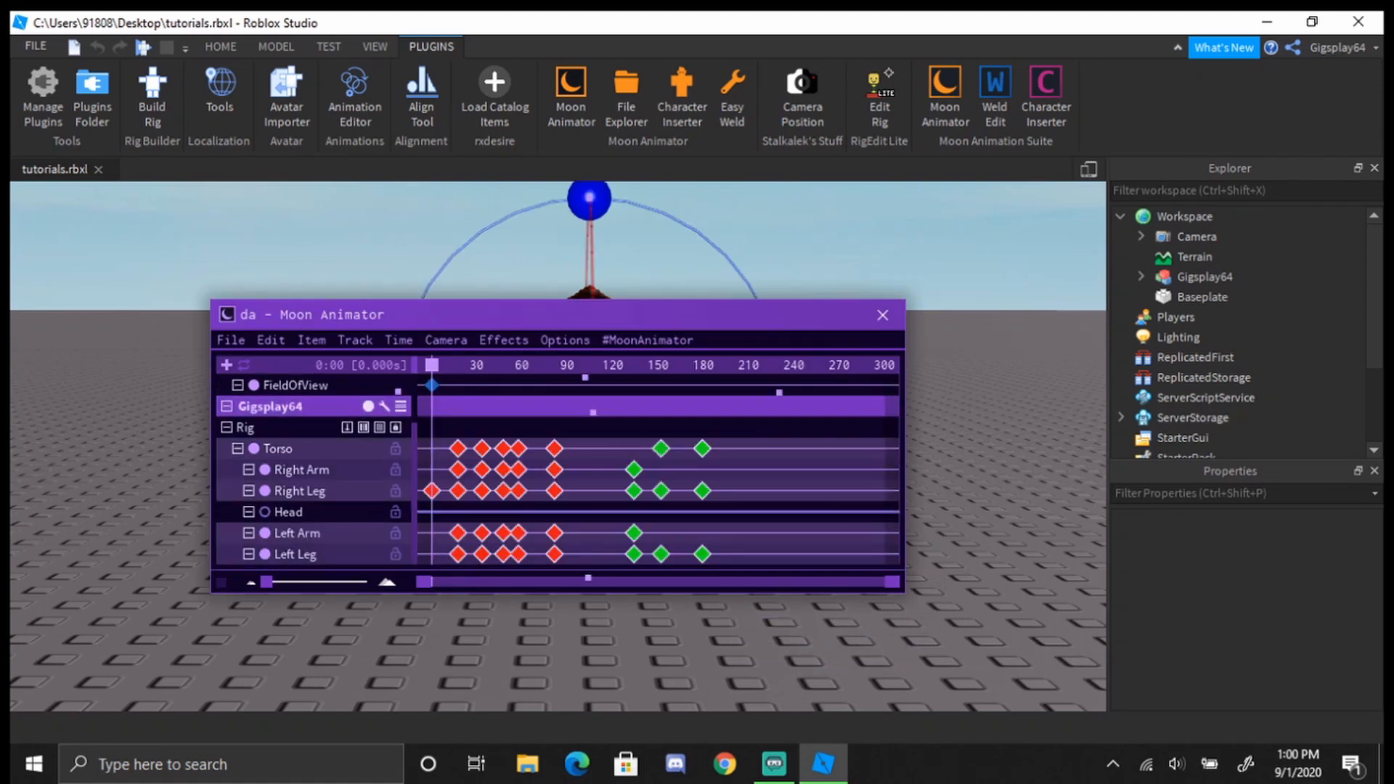
pyautogui.press('7')
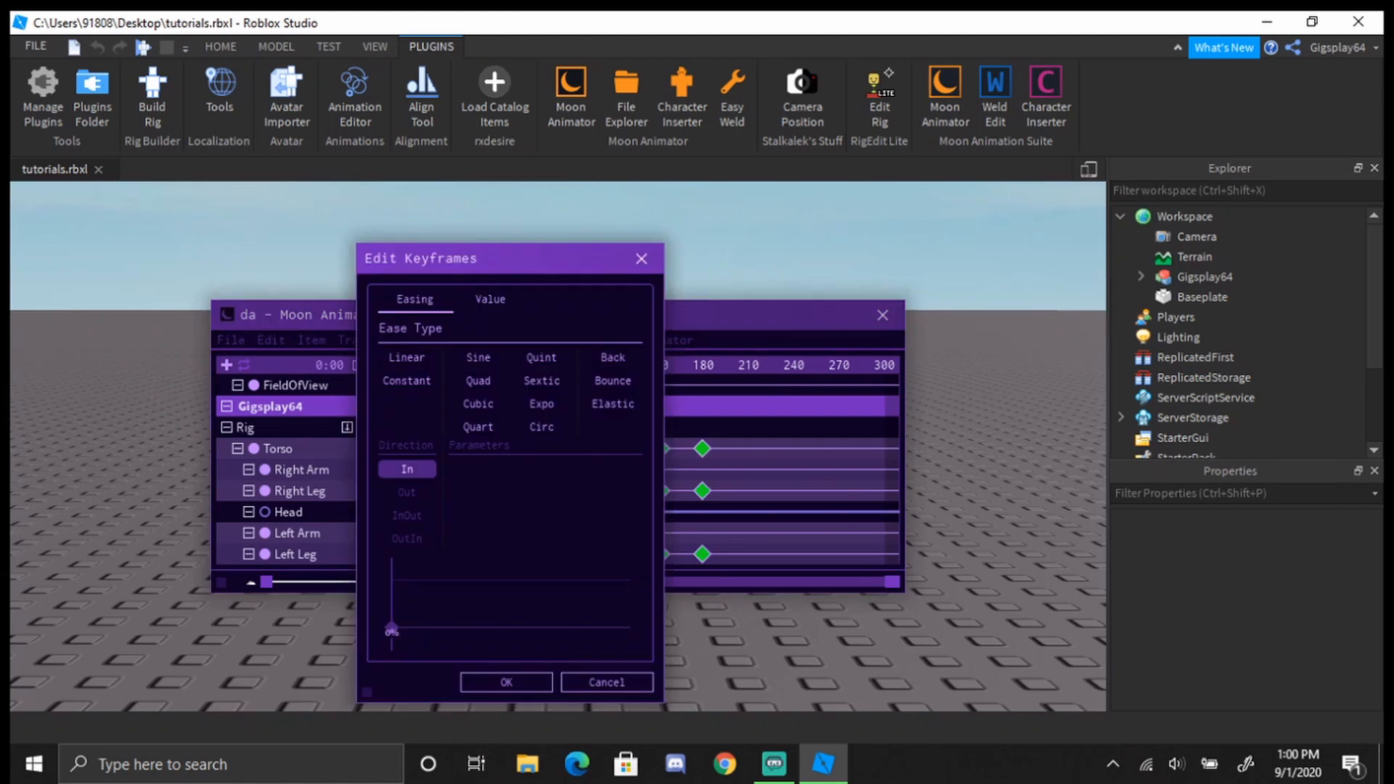
pyautogui.click(407, 357)
pyautogui.click(506, 683)
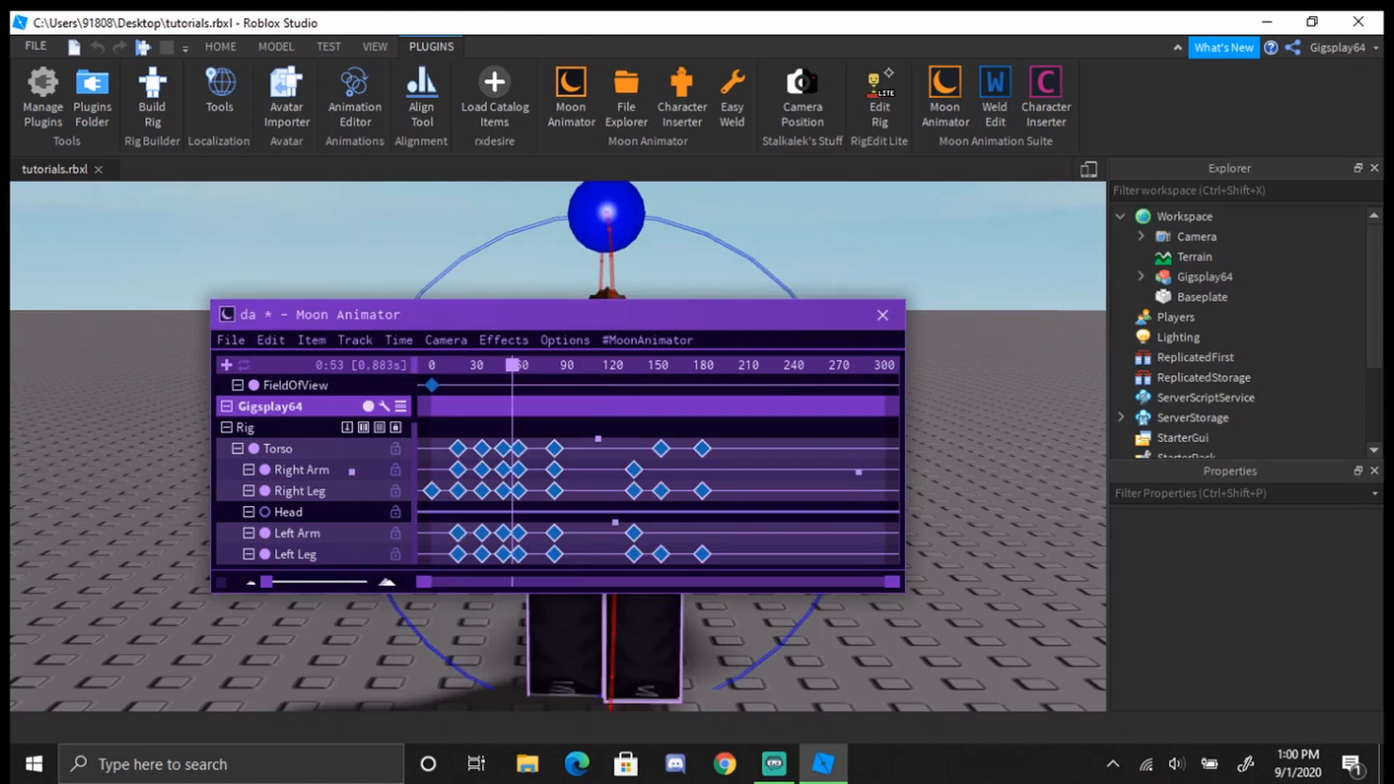
# Play the animation from frame 0, and save and close it
pyautogui.click(432, 366)
pyautogui.press('space')
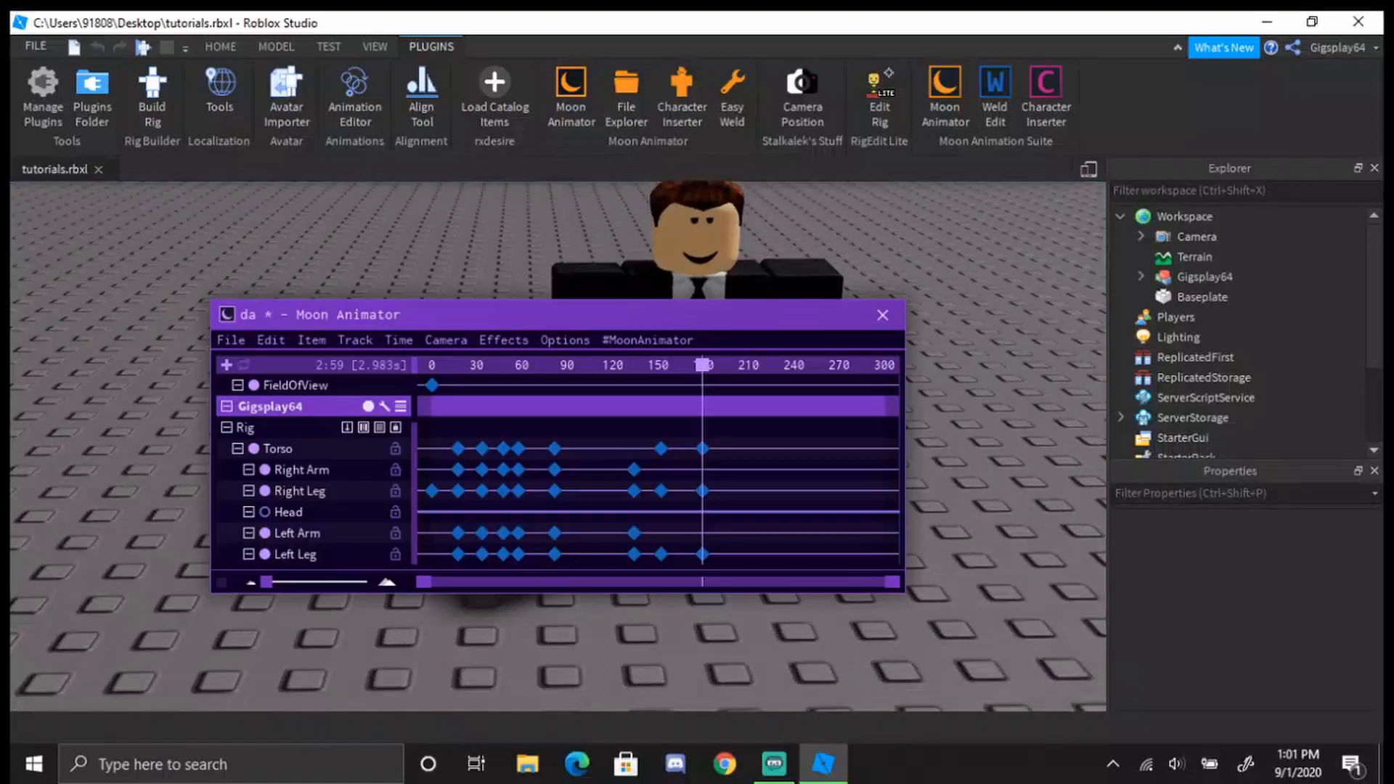
pyautogui.click(231, 340)
pyautogui.click(265, 450)
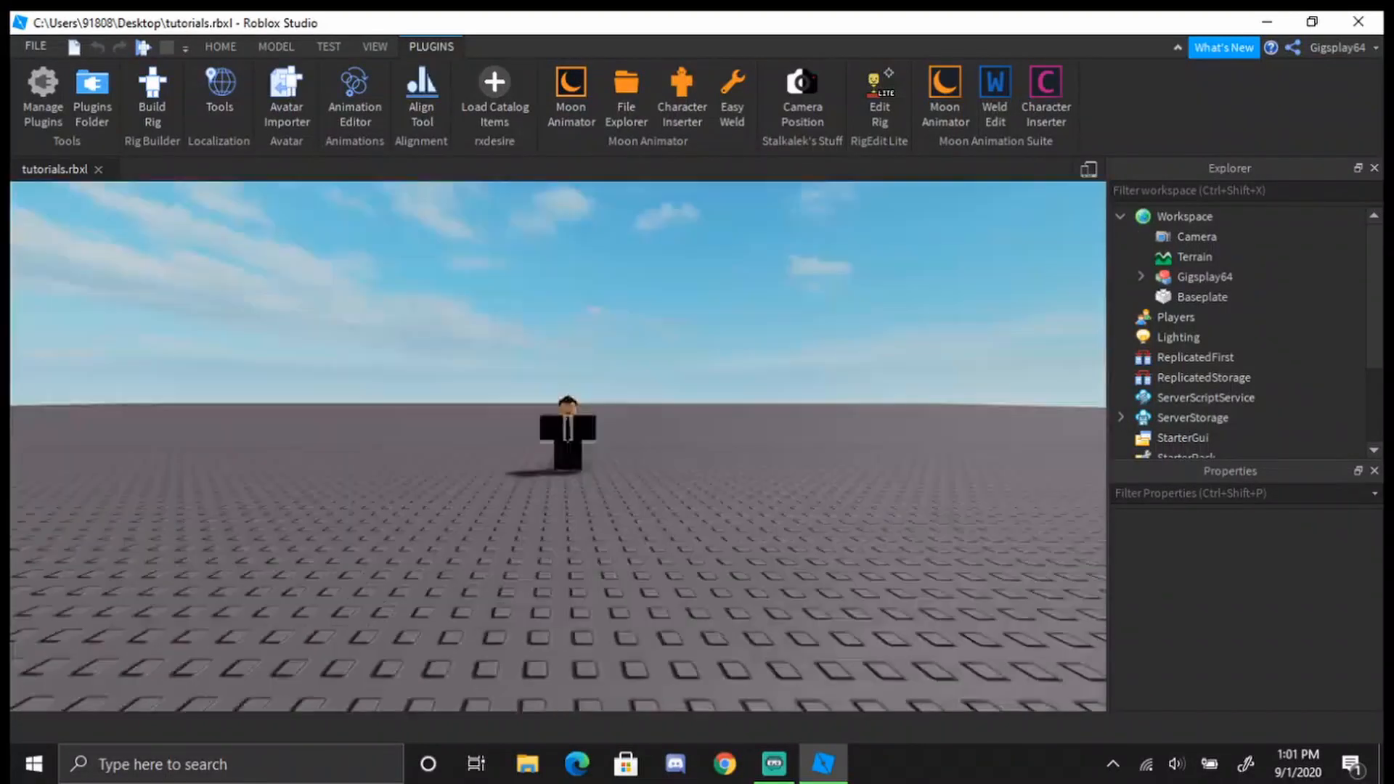
# Look through the Character Inserter's saved characters and its User, Presets and Blank options
pyautogui.scroll(5, 558, 446)
pyautogui.moveTo(559, 447); pyautogui.dragTo(556, 531, button='right')
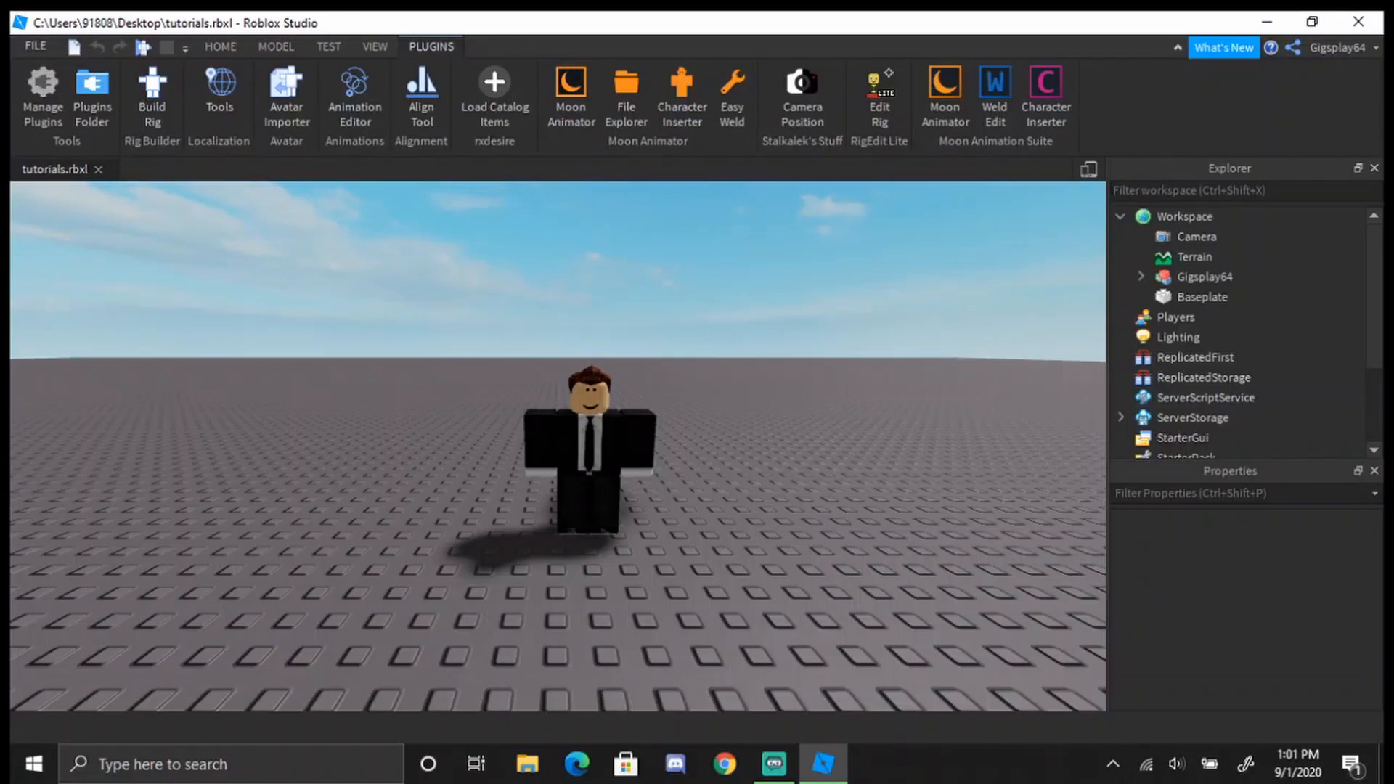
pyautogui.moveTo(558, 446); pyautogui.dragTo(363, 422, button='right')
pyautogui.press('w')
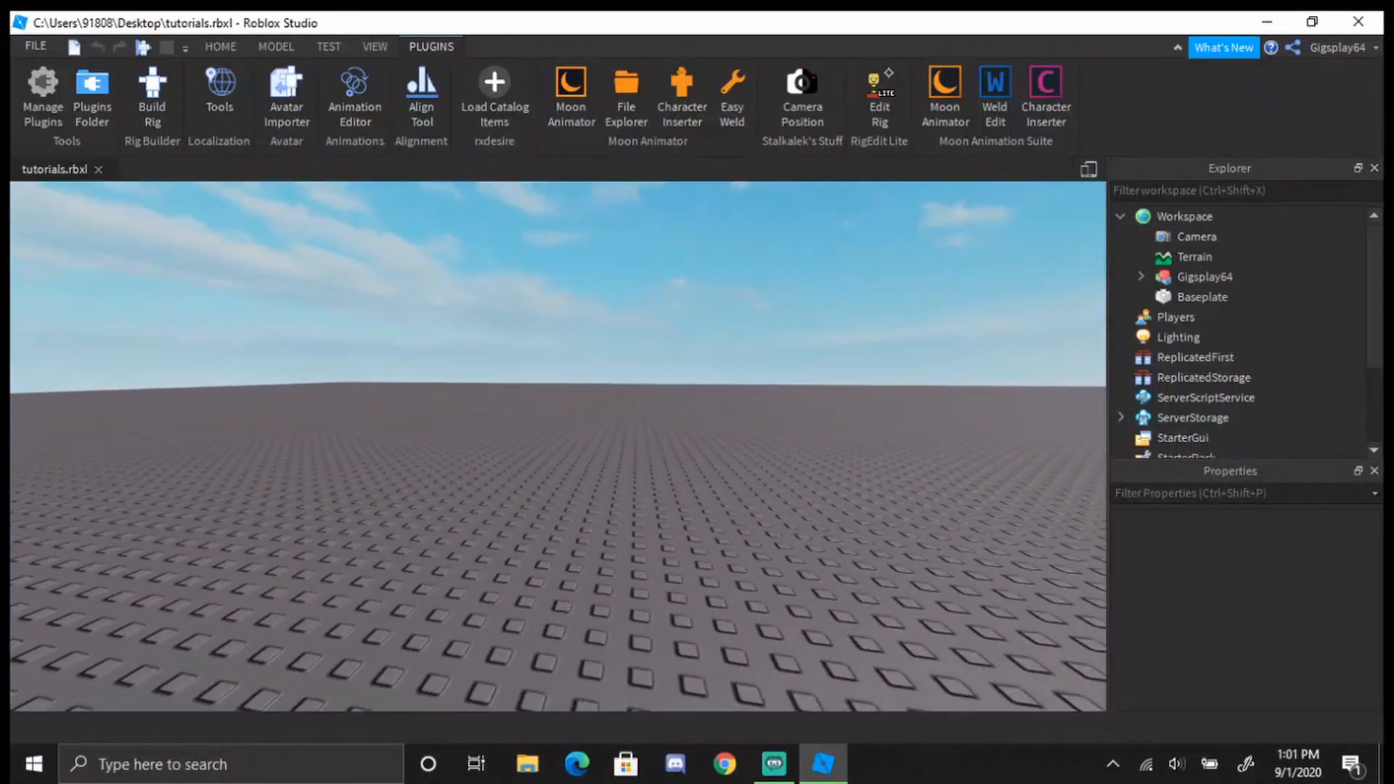
pyautogui.click(681, 98)
pyautogui.click(466, 461)
pyautogui.click(467, 461)
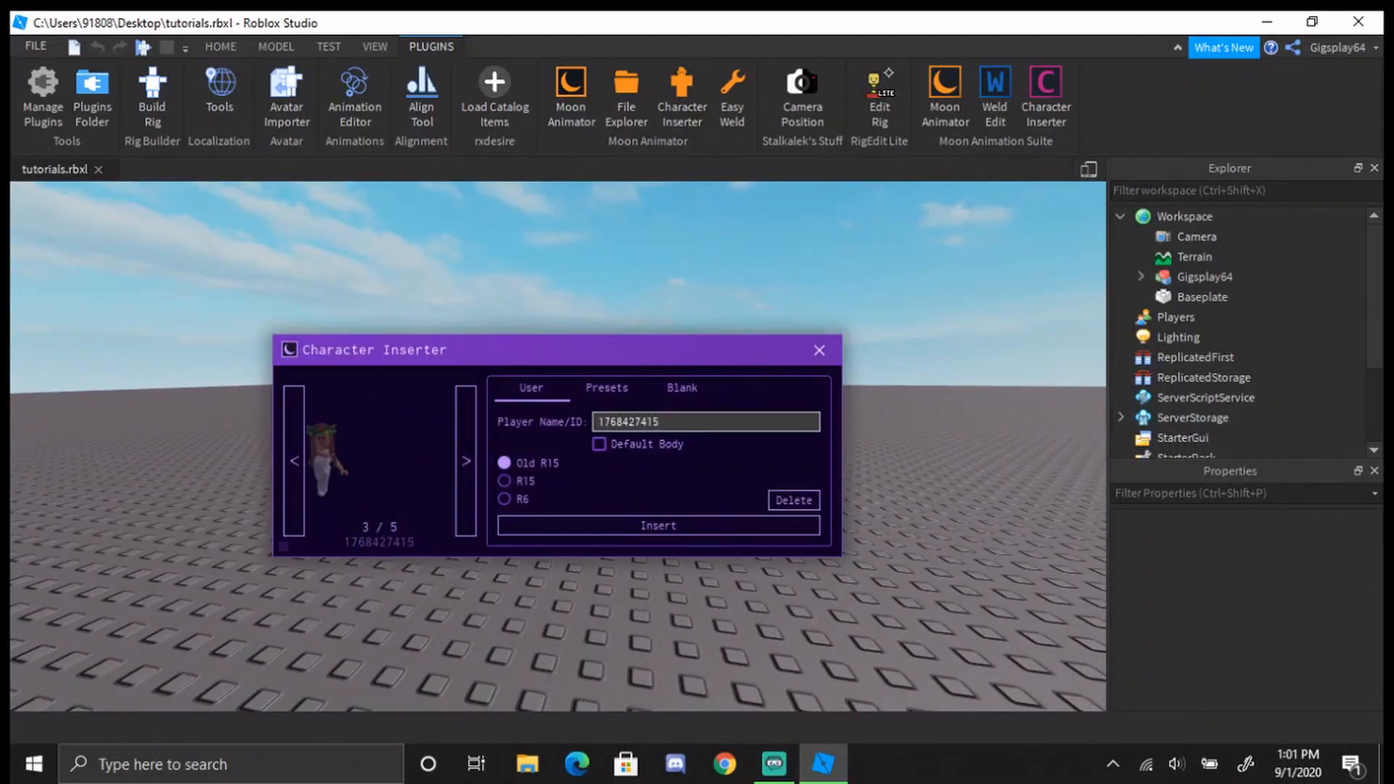
pyautogui.click(607, 388)
pyautogui.click(682, 387)
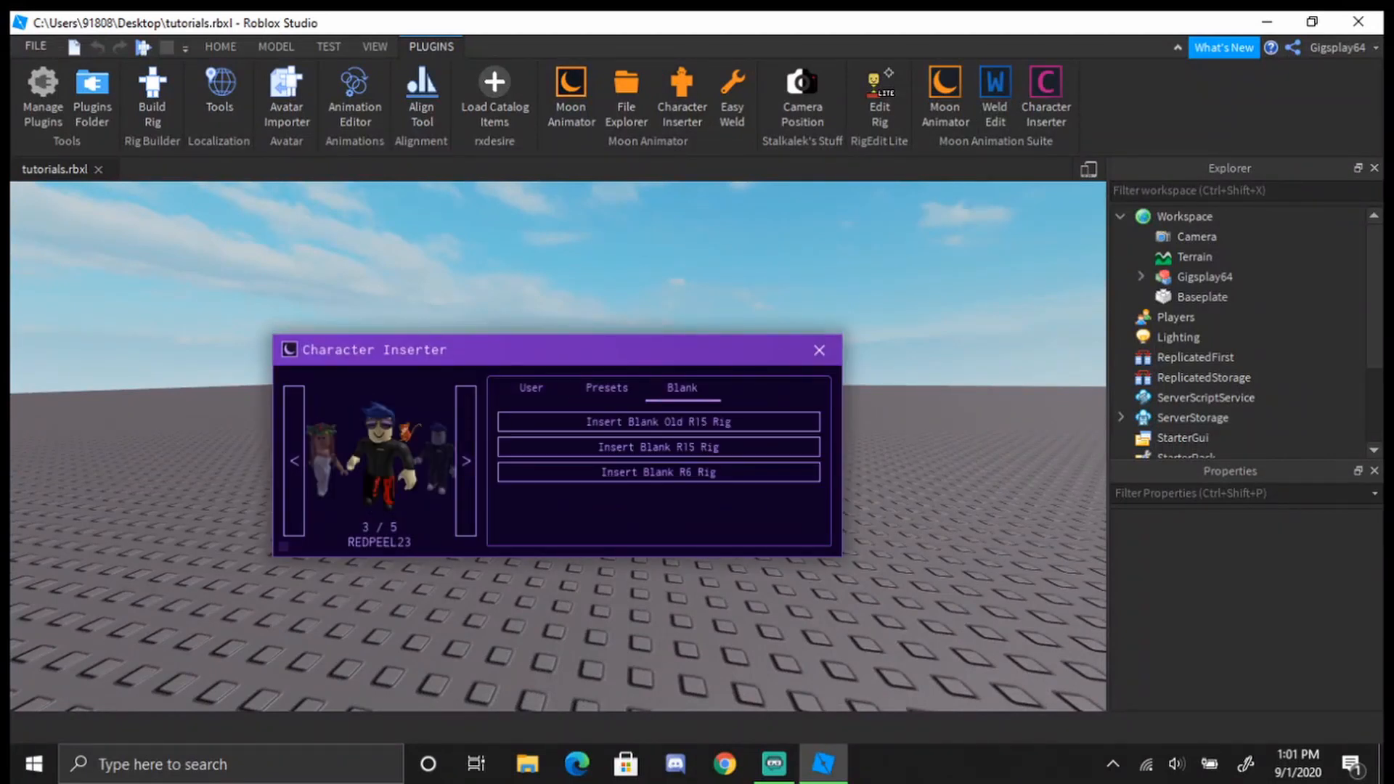
pyautogui.click(531, 388)
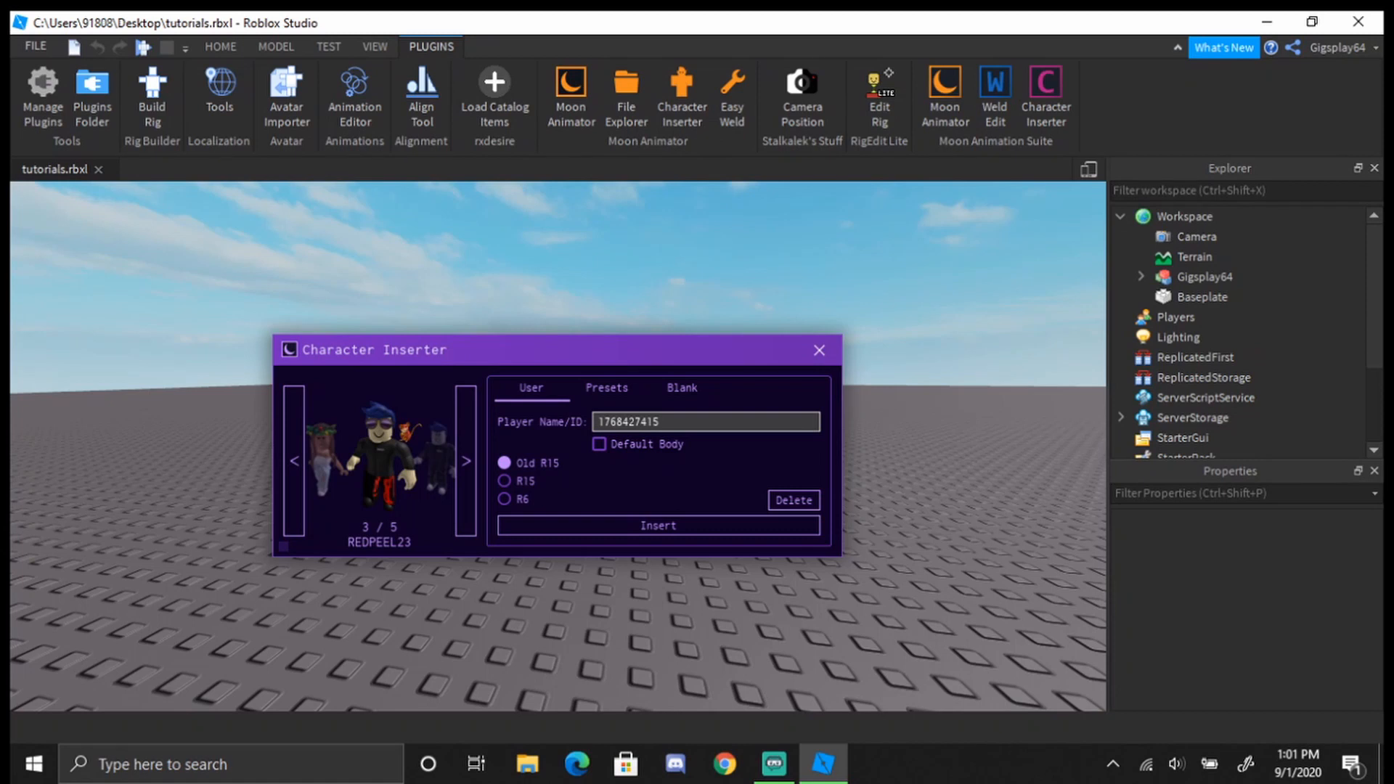
# Look up a character by player name in the Character Inserter and choose the R6 body type
pyautogui.click(466, 461)
pyautogui.click(466, 461)
pyautogui.click(466, 461)
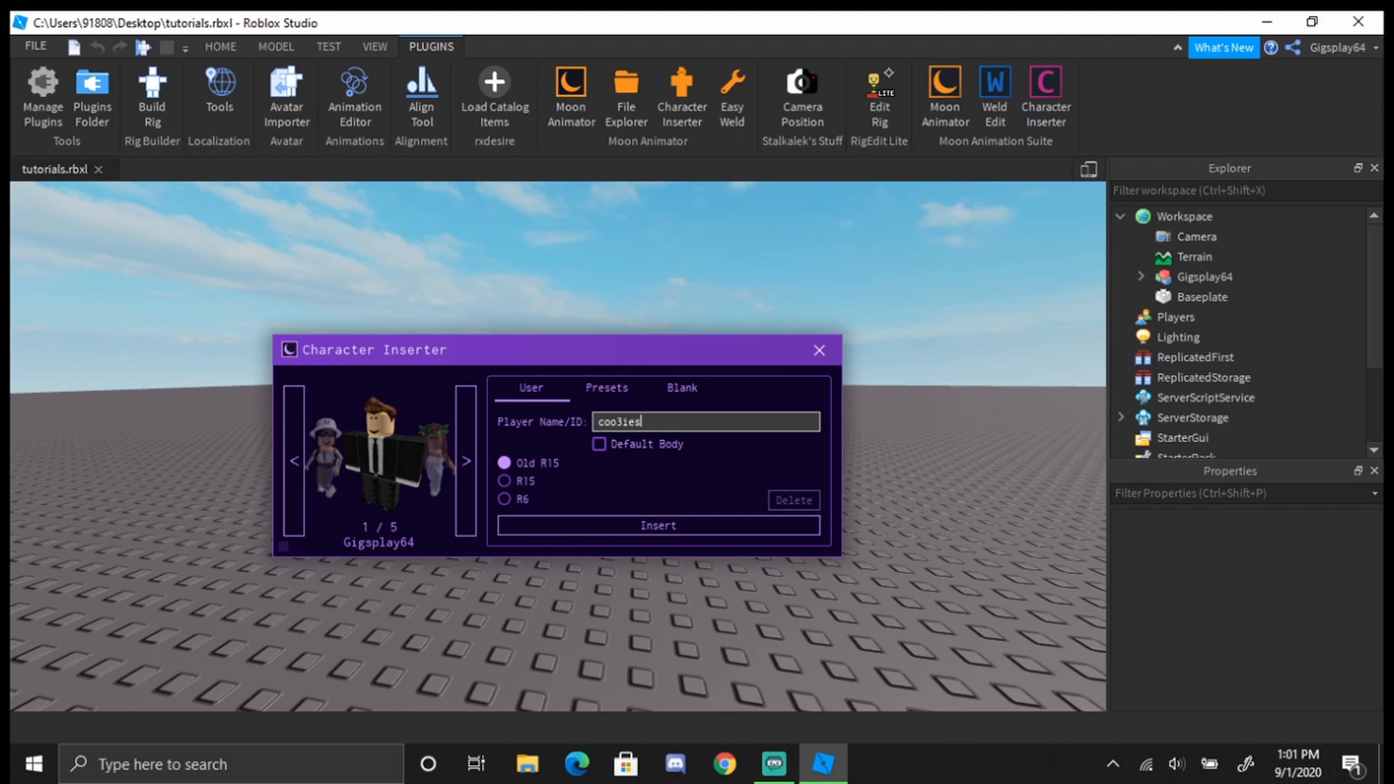
pyautogui.press('Return')
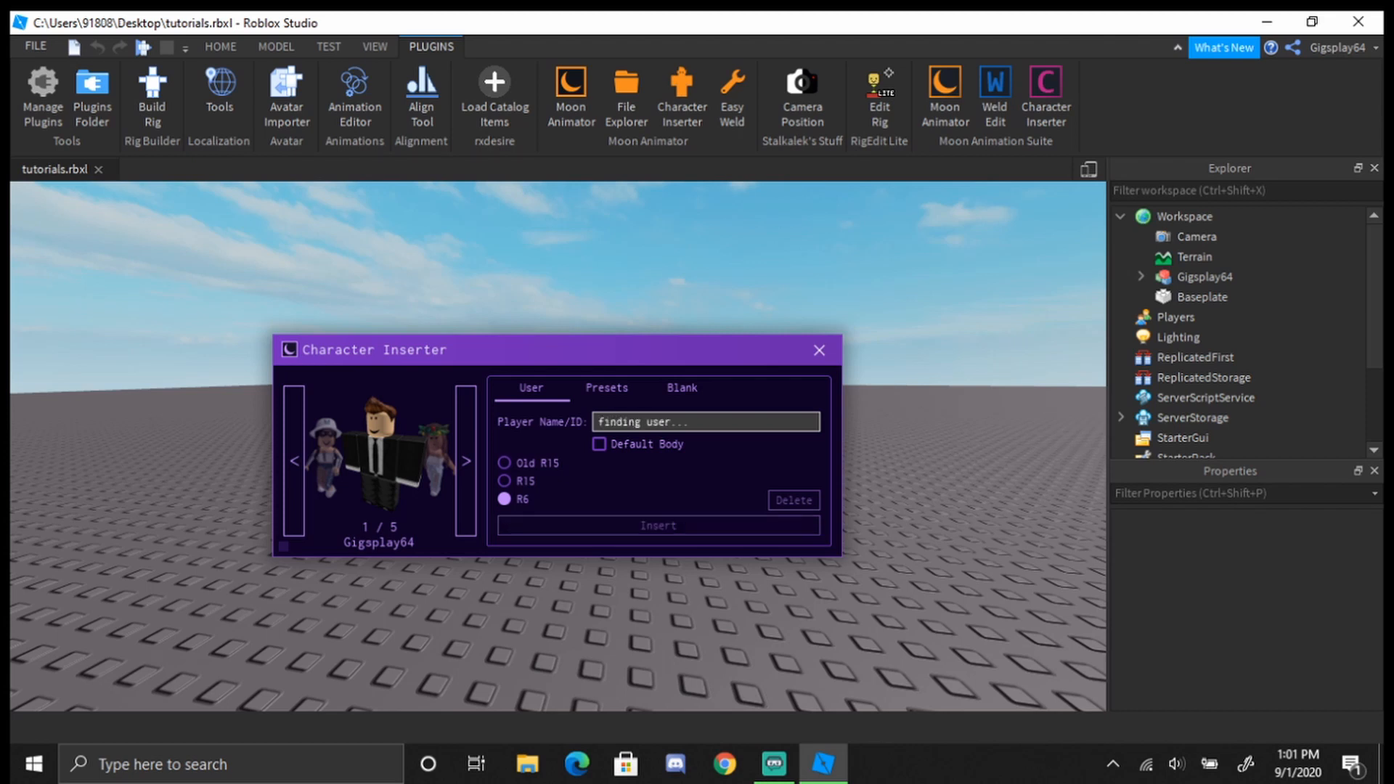
pyautogui.moveTo(922, 261); pyautogui.dragTo(929, 312, button='right')
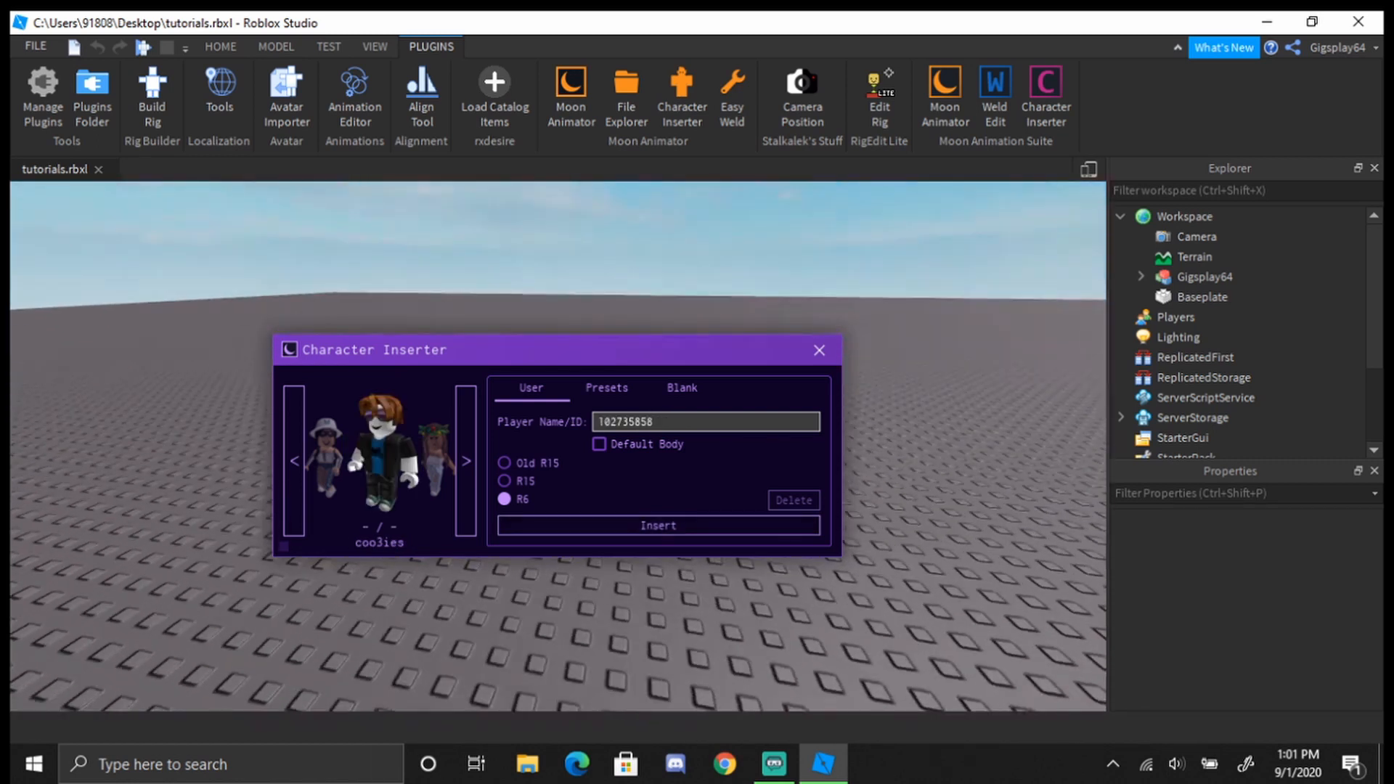
# Choose the first saved character, insert it as an R6 rig and close the Character Inserter
pyautogui.click(706, 422)
pyautogui.click(466, 461)
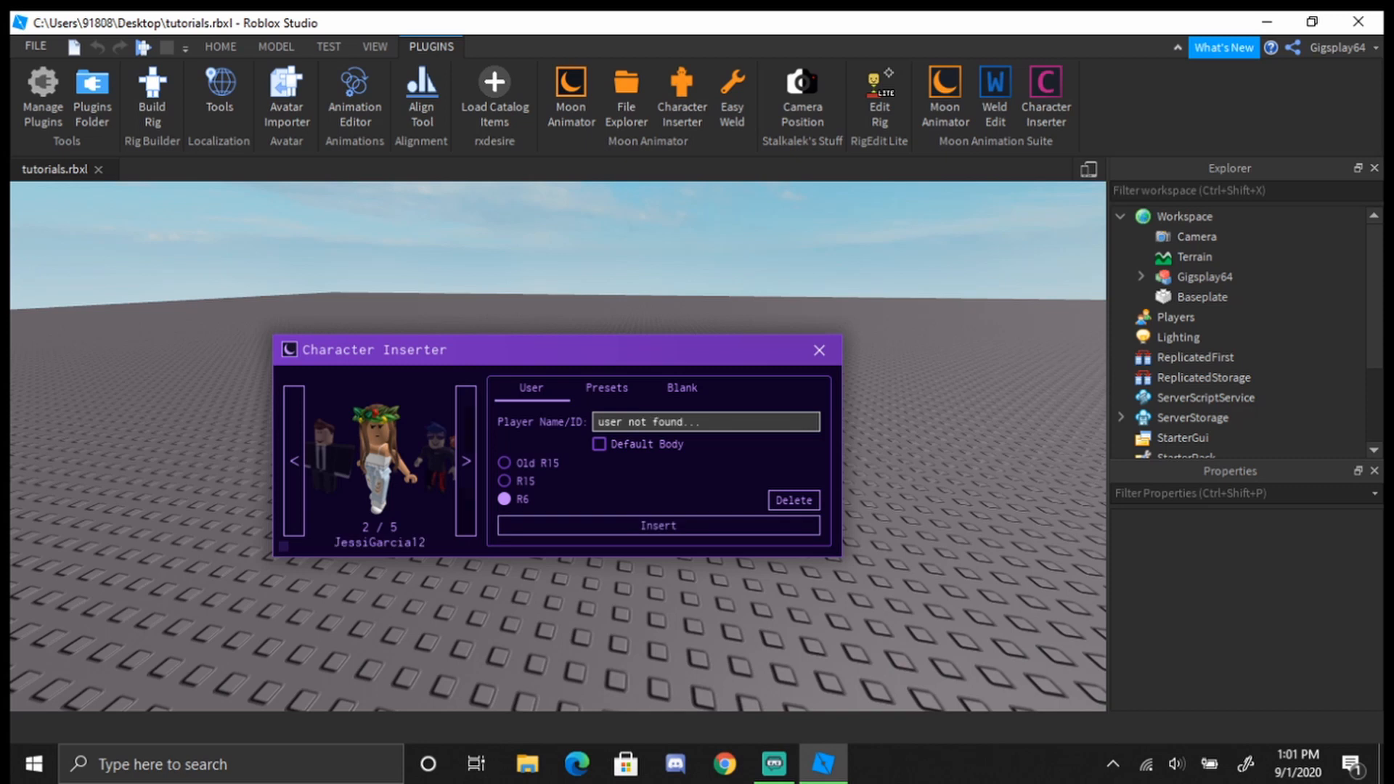
pyautogui.click(467, 461)
pyautogui.click(466, 461)
pyautogui.click(466, 461)
pyautogui.click(466, 461)
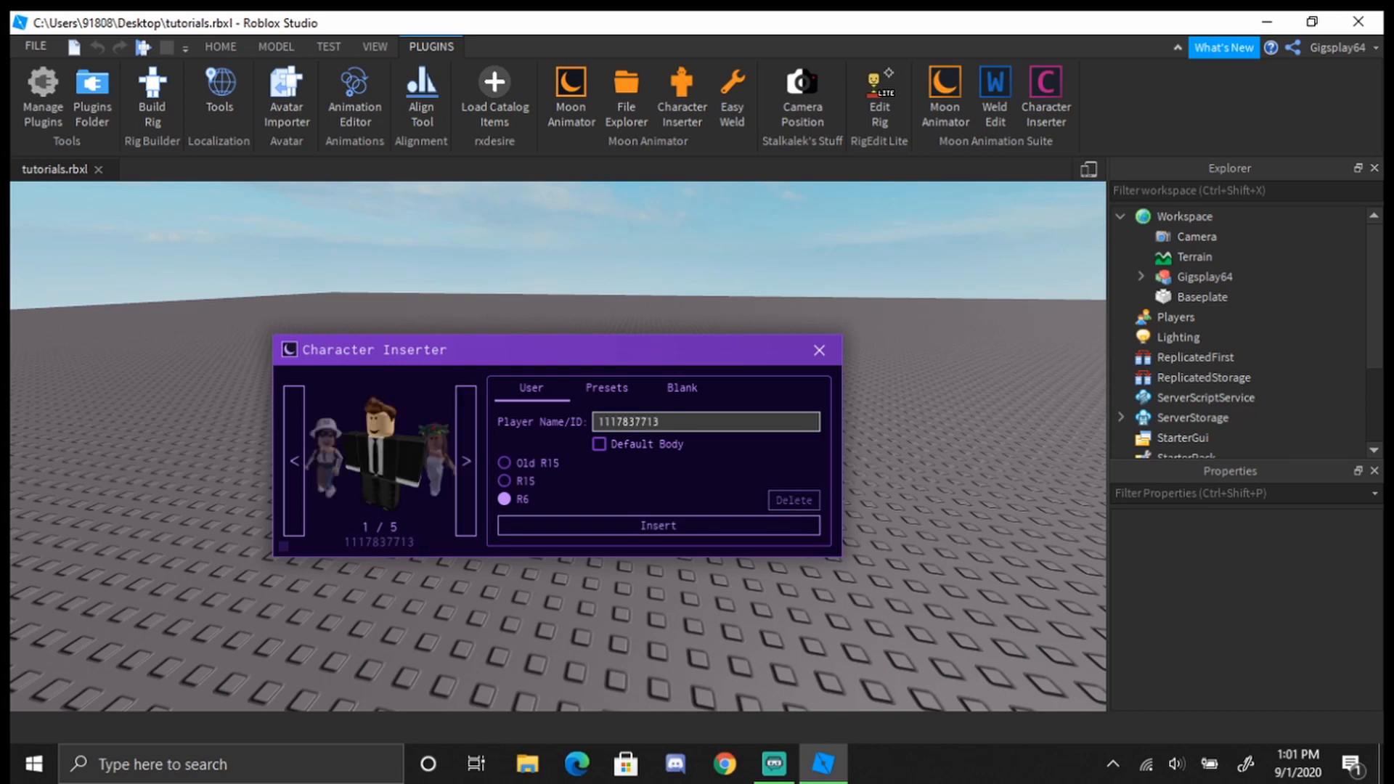
pyautogui.click(659, 525)
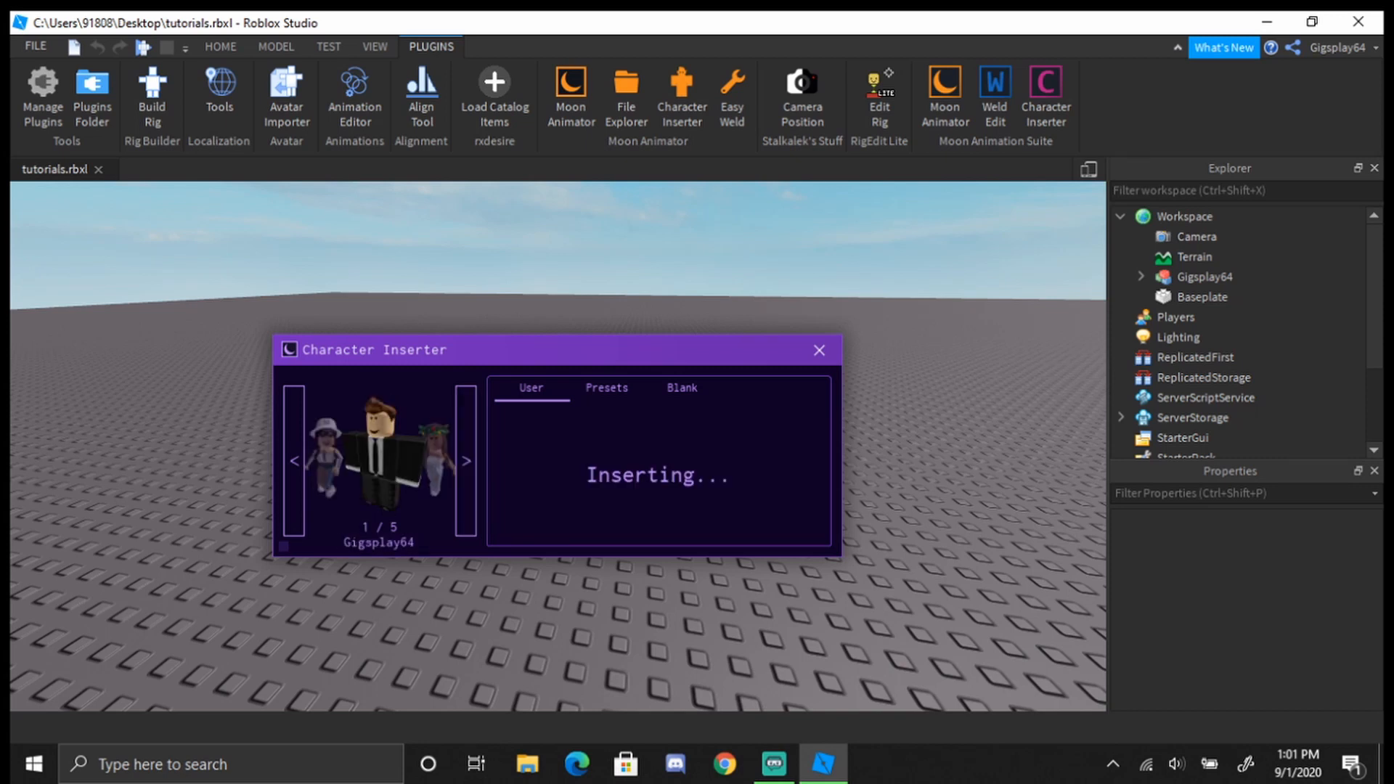
pyautogui.click(819, 350)
pyautogui.scroll(-4, 574, 465)
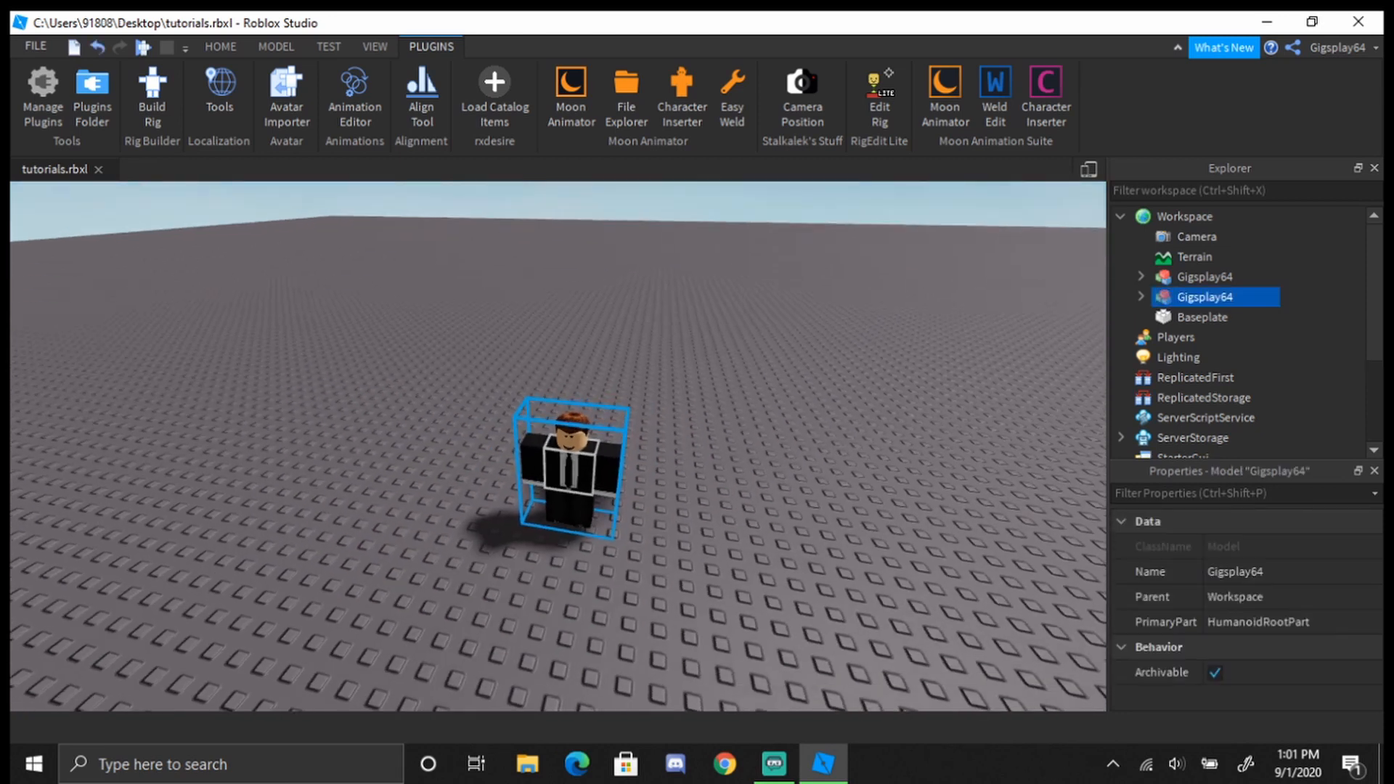
# Rename the newly inserted character model to "Mama"
pyautogui.scroll(5, 573, 465)
pyautogui.moveTo(573, 465); pyautogui.dragTo(563, 348, button='right')
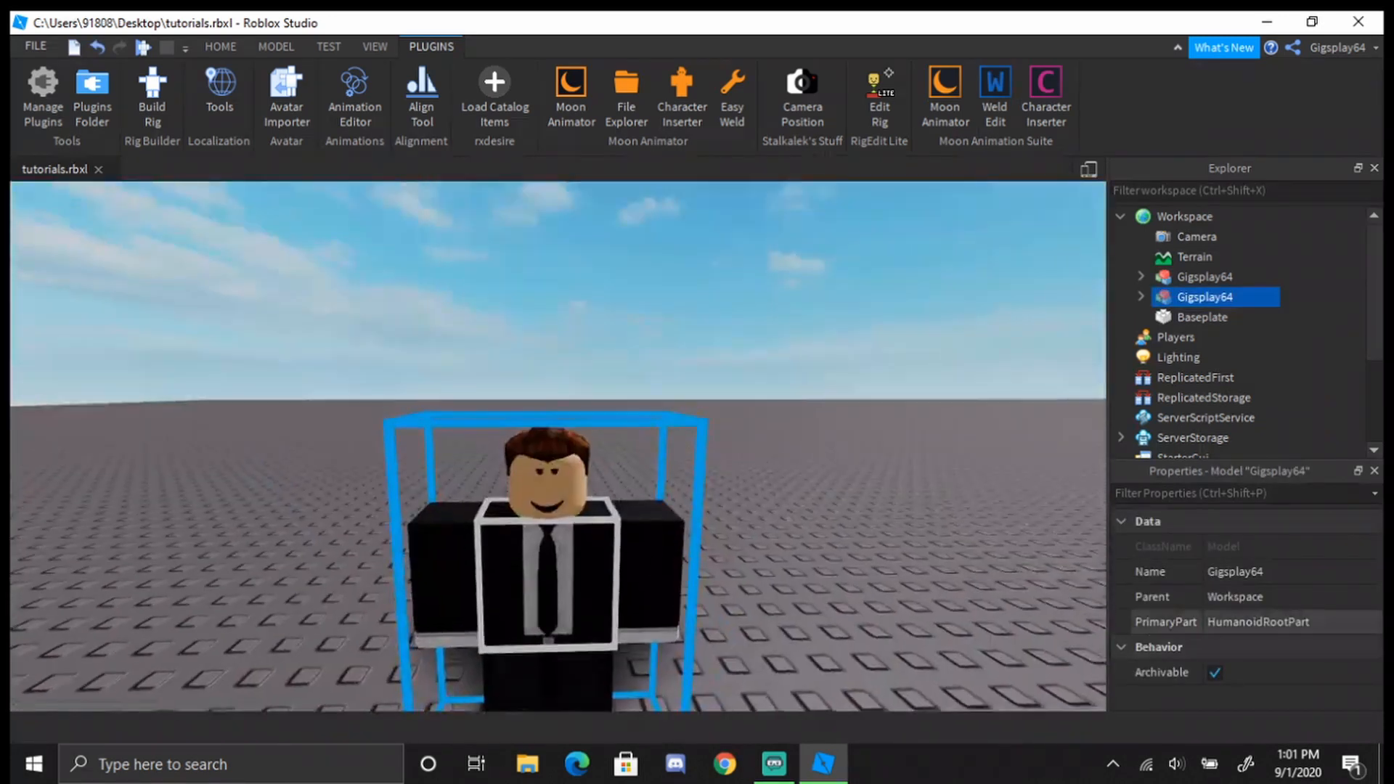
pyautogui.click(1236, 572)
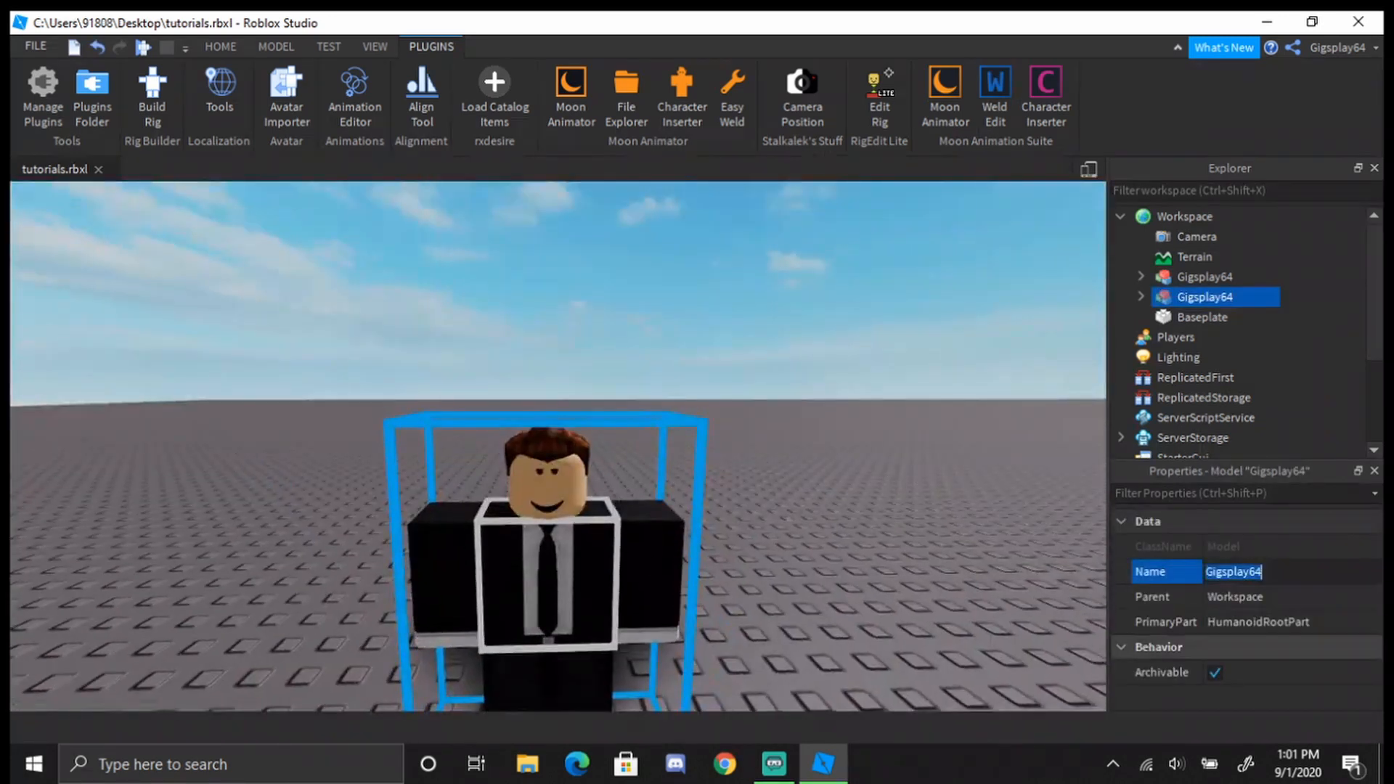
pyautogui.press('BackSpace')
pyautogui.press('Return')
pyautogui.scroll(-2, 558, 447)
pyautogui.scroll(2, 558, 446)
pyautogui.moveTo(558, 446); pyautogui.dragTo(580, 491, button='right')
pyautogui.scroll(-1, 558, 446)
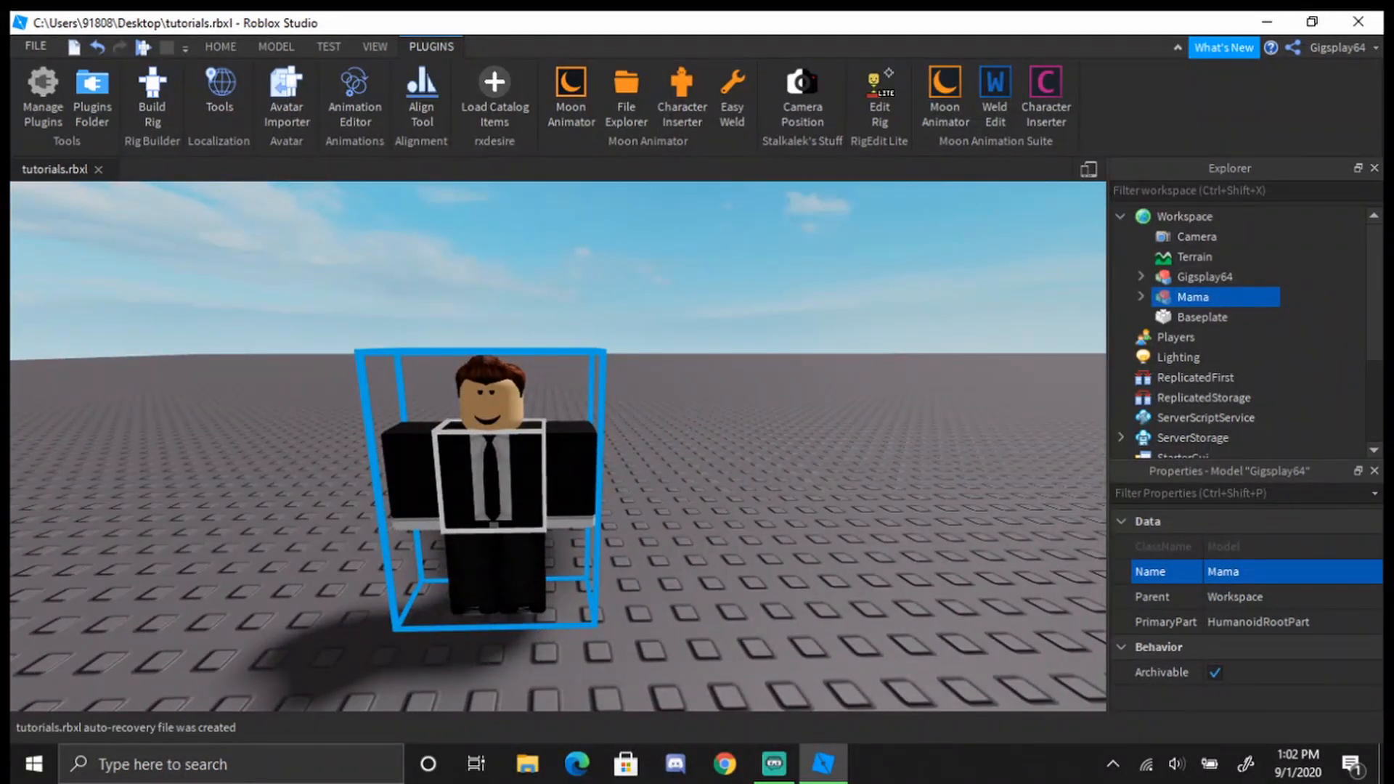
pyautogui.click(1120, 217)
pyautogui.click(1185, 216)
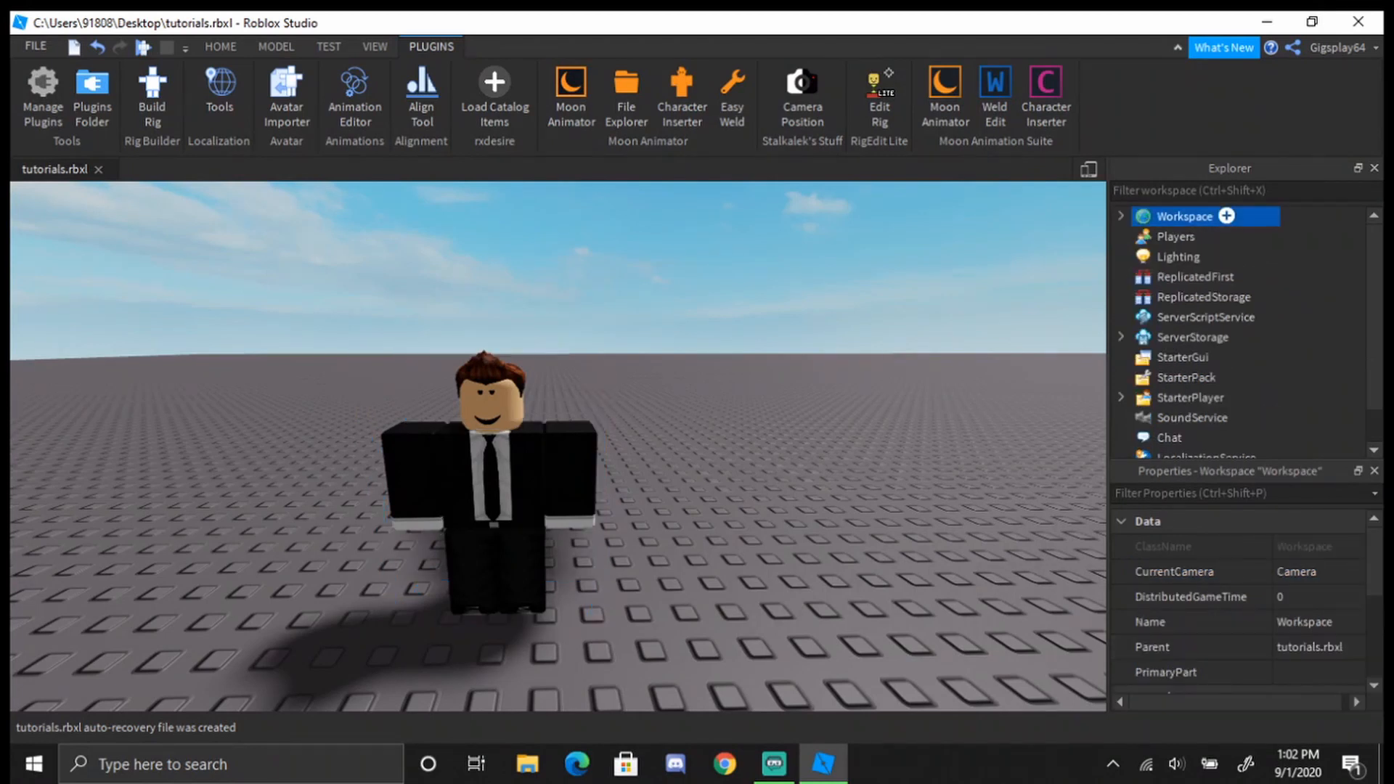
pyautogui.click(1121, 216)
pyautogui.scroll(-1, 557, 447)
pyautogui.moveTo(558, 446)
pyautogui.mouseDown(button='right')
pyautogui.moveTo(537, 413)
pyautogui.moveTo(534, 451)
pyautogui.mouseUp(button='right')
pyautogui.scroll(2, 534, 452)
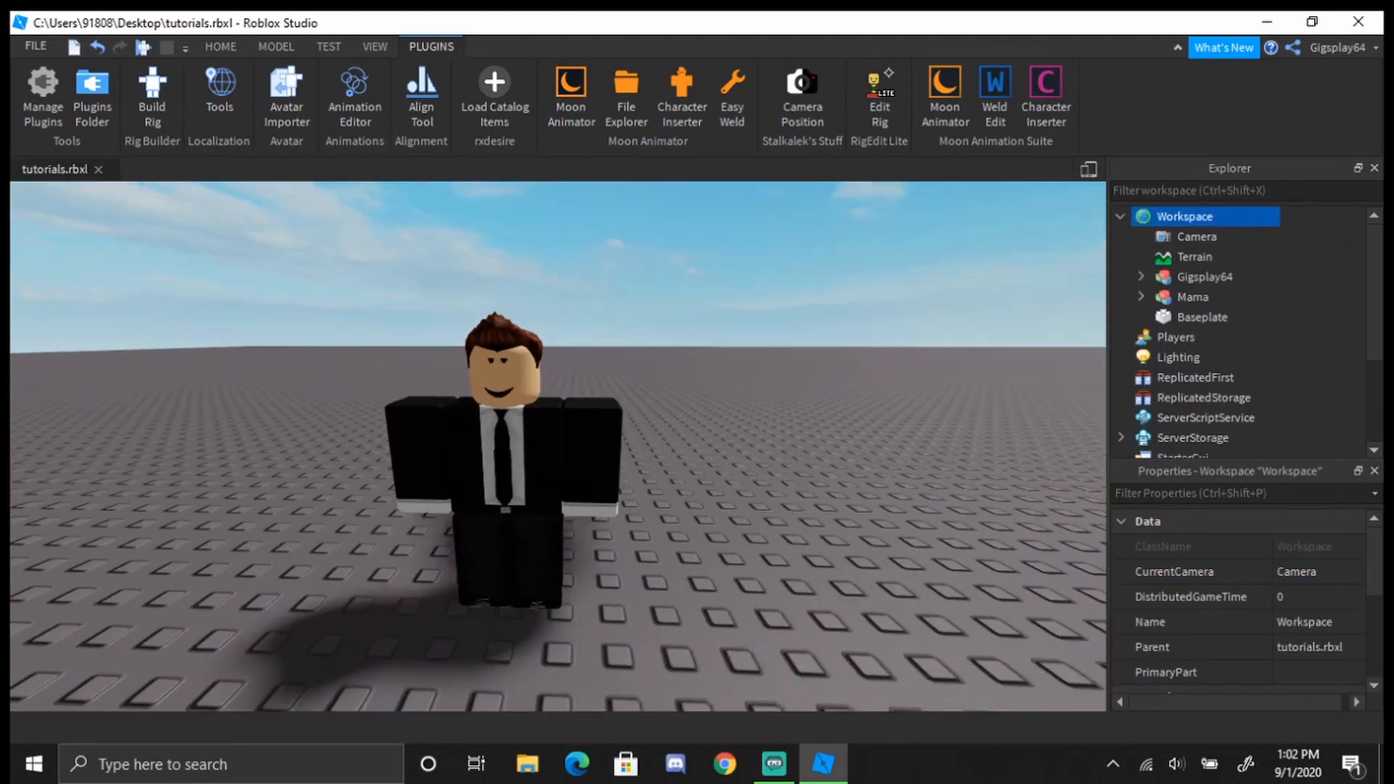
# Set the Brightness of Lighting to 4
pyautogui.click(1178, 357)
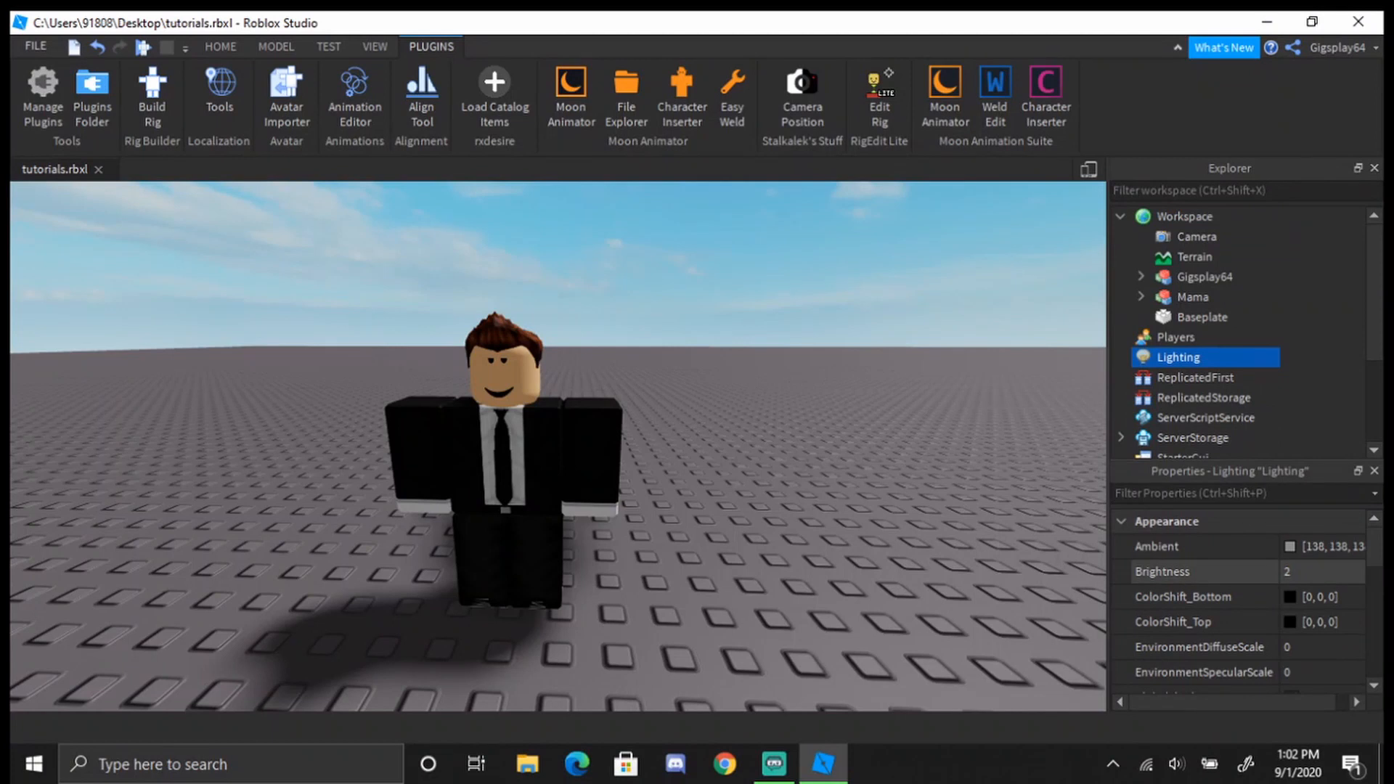
pyautogui.click(1307, 571)
pyautogui.press('BackSpace')
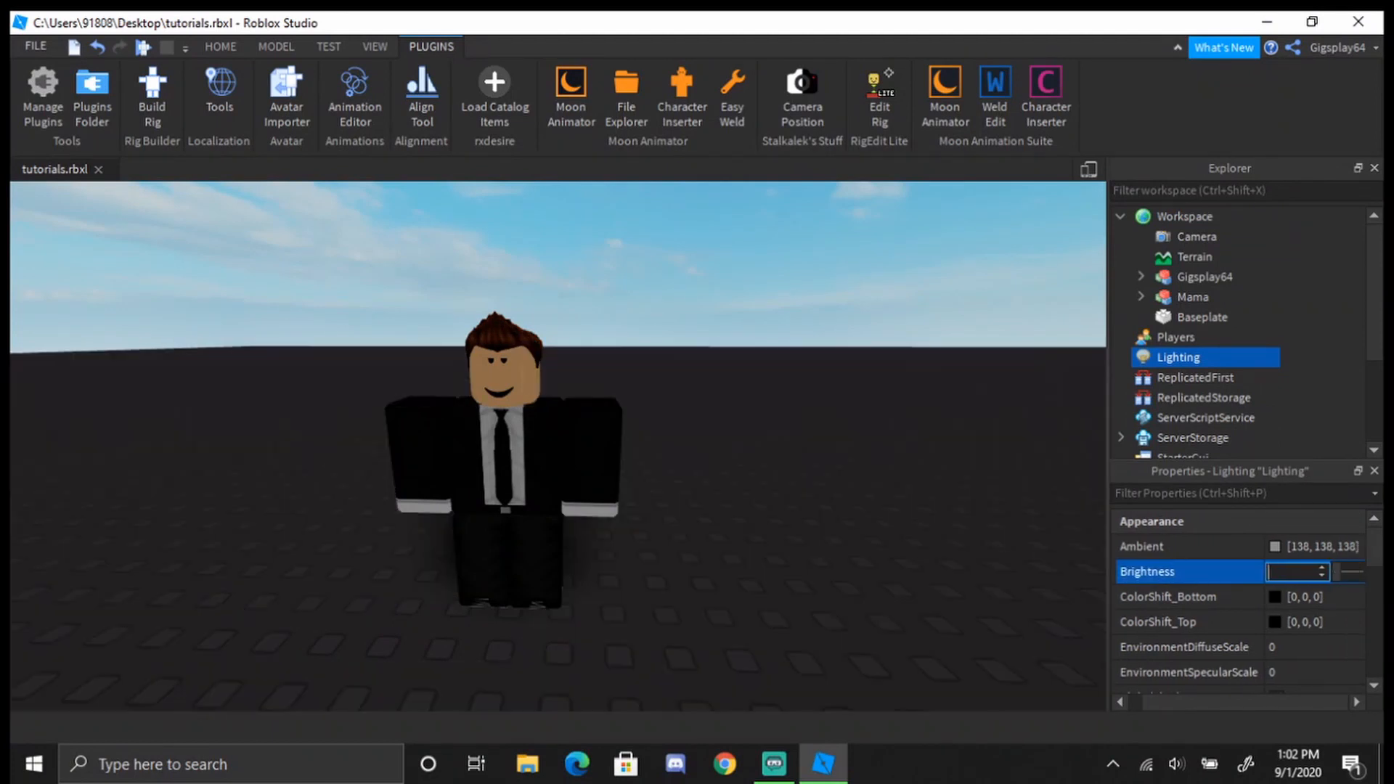
pyautogui.write('4')
pyautogui.press('Return')
# Set the ShadowSoftness of Lighting to 0.58
pyautogui.scroll(-3, 1241, 595)
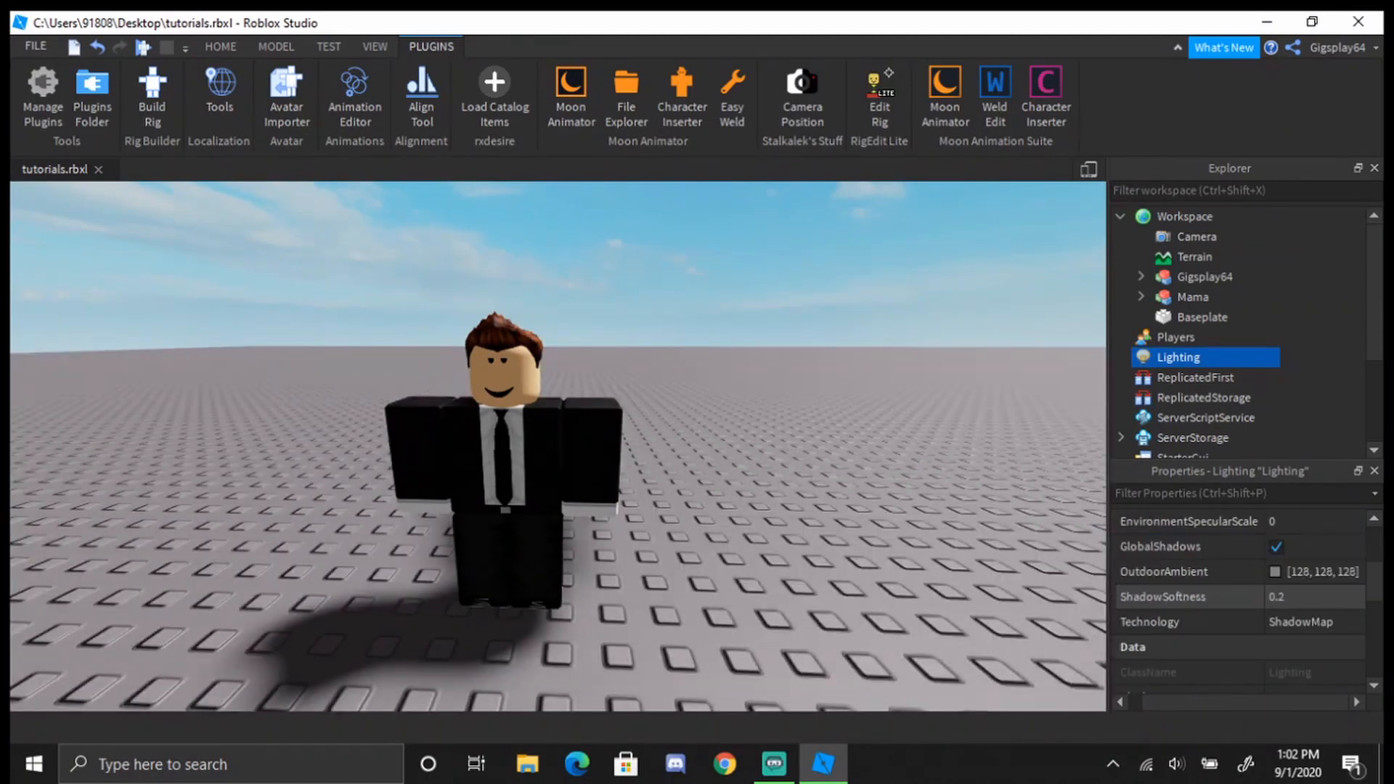
pyautogui.scroll(1, 1242, 595)
pyautogui.scroll(-2, 1241, 595)
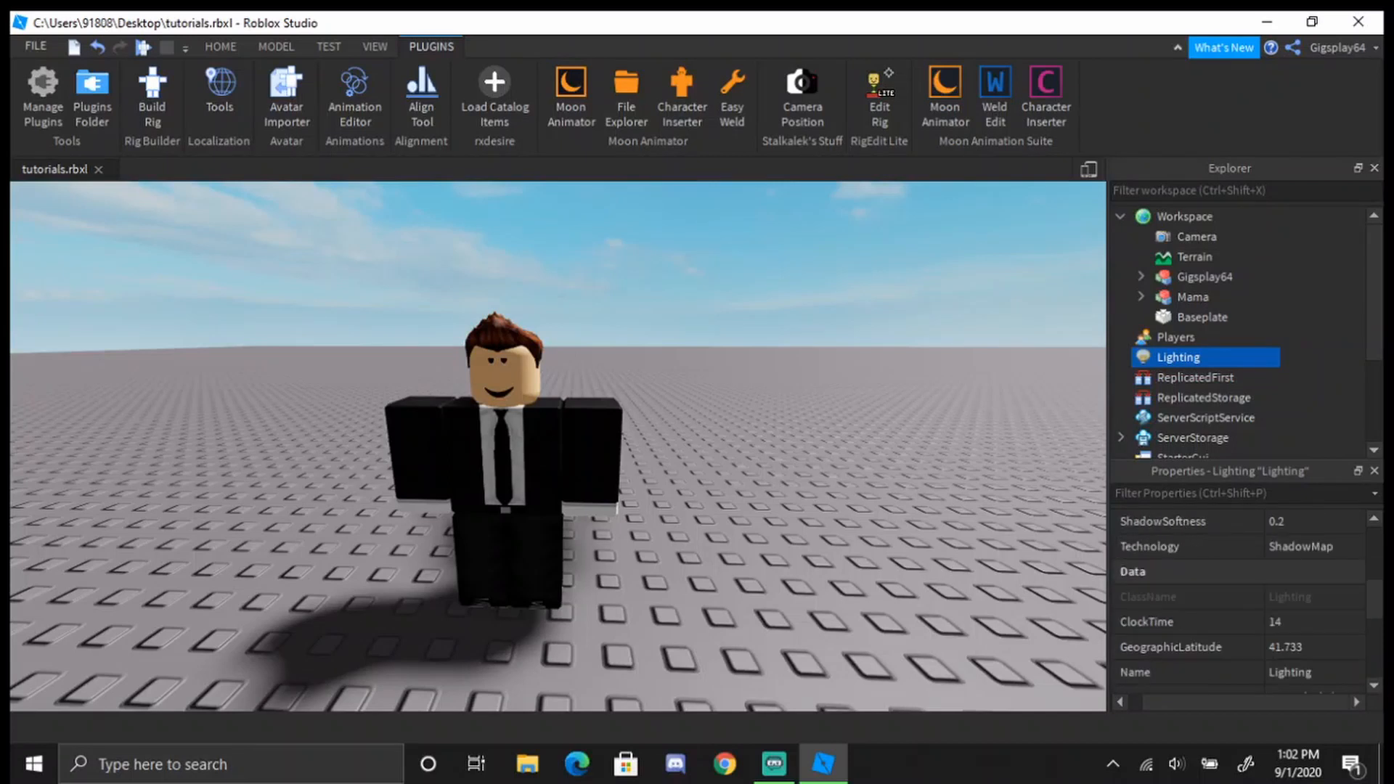
pyautogui.click(1297, 522)
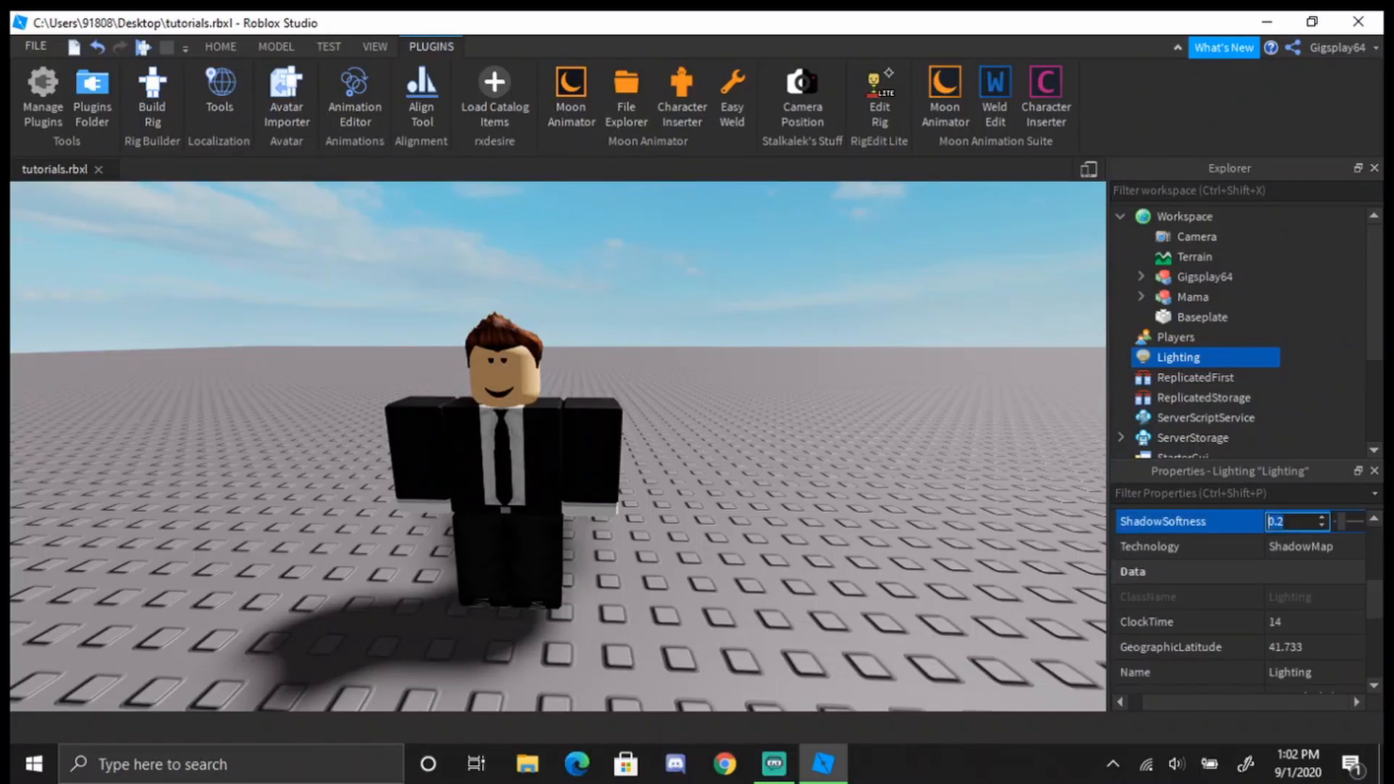
pyautogui.moveTo(1341, 522); pyautogui.dragTo(1350, 521)
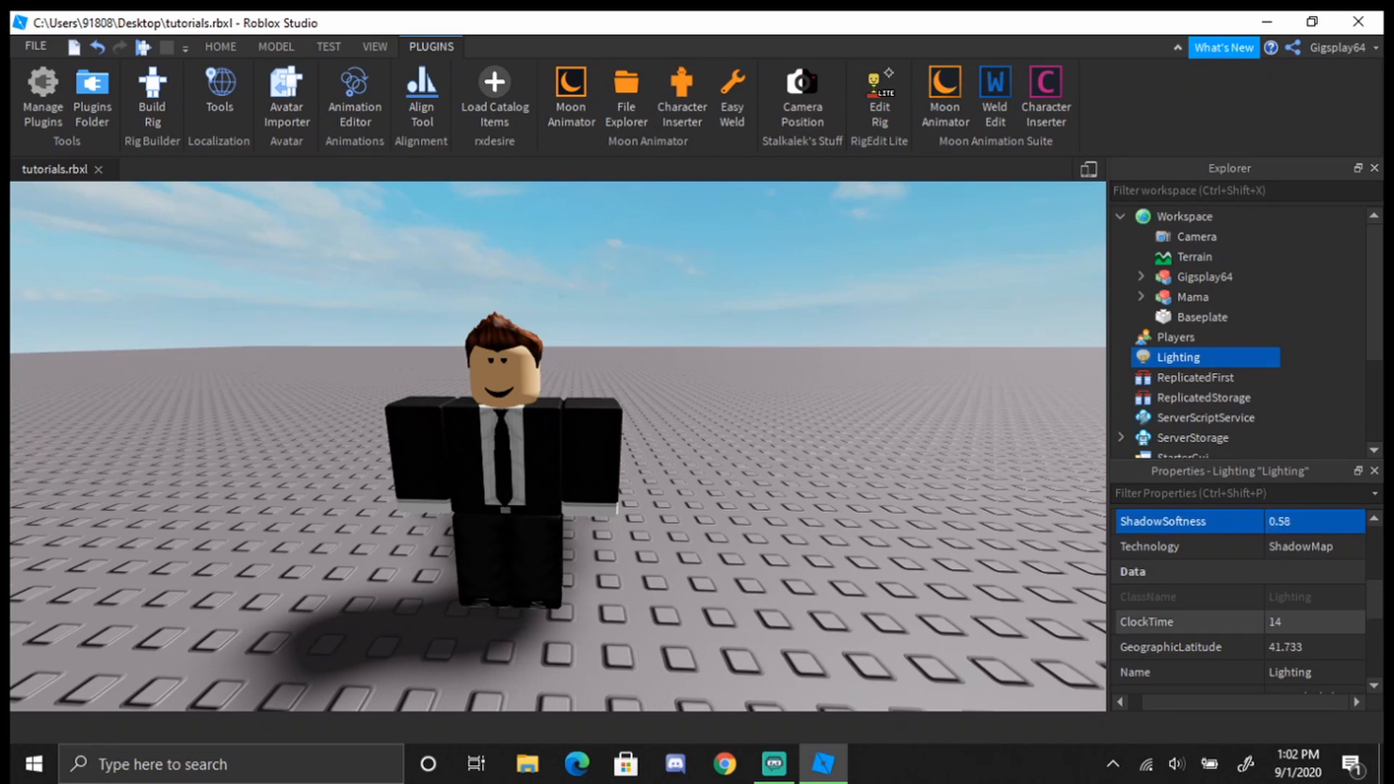
# Set the ClockTime of Lighting to 12 and its GeographicLatitude to 255
pyautogui.click(1297, 622)
pyautogui.write('12')
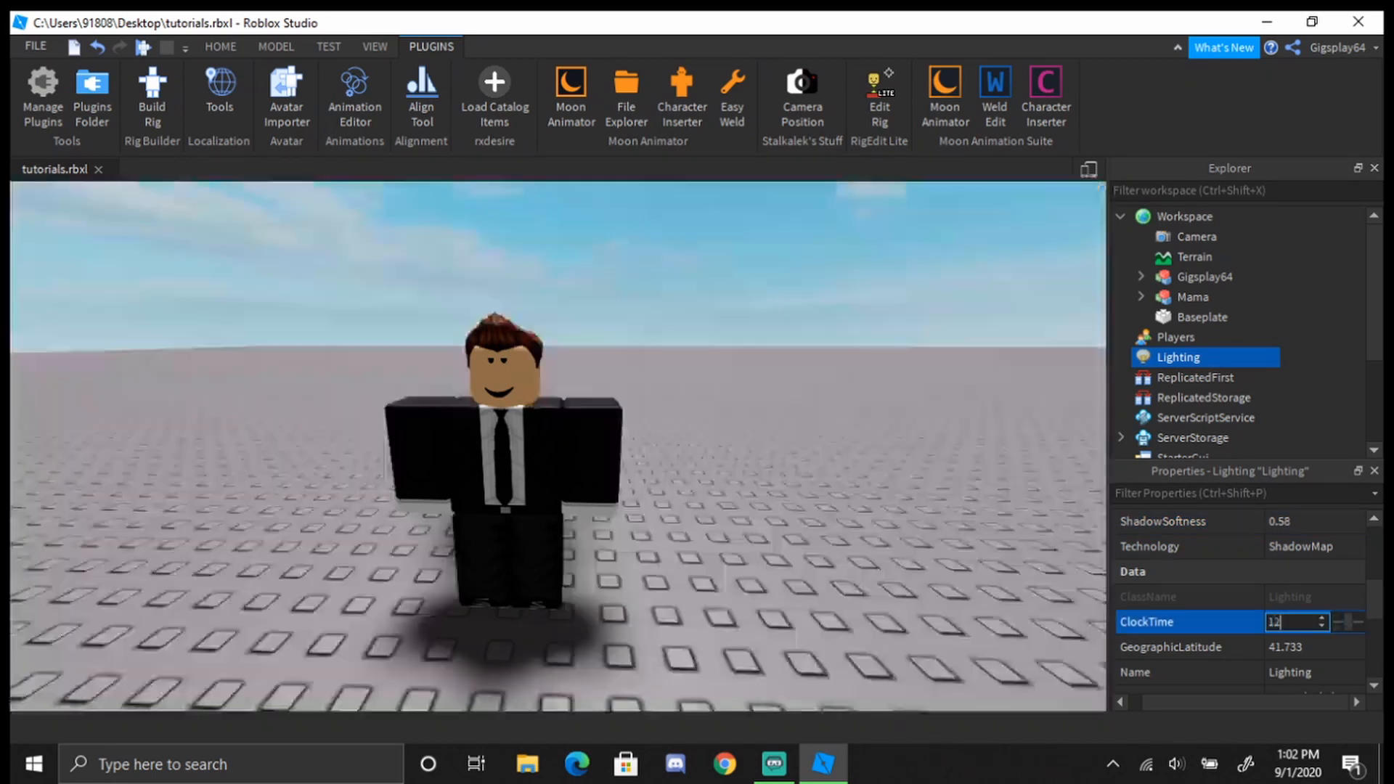
pyautogui.press('Return')
pyautogui.scroll(-1, 1240, 600)
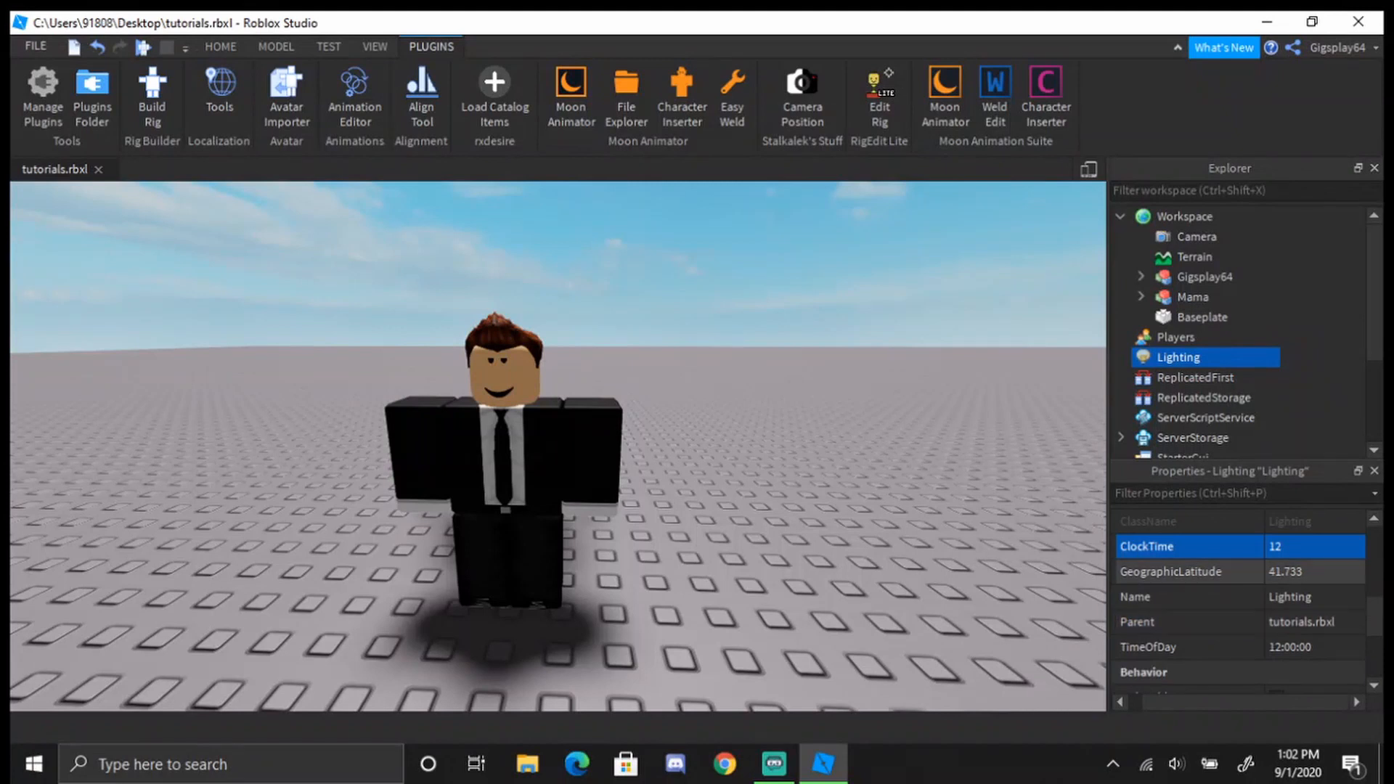
pyautogui.click(1319, 574)
pyautogui.moveTo(1340, 572); pyautogui.dragTo(1355, 572)
pyautogui.moveTo(557, 447); pyautogui.dragTo(698, 454, button='right')
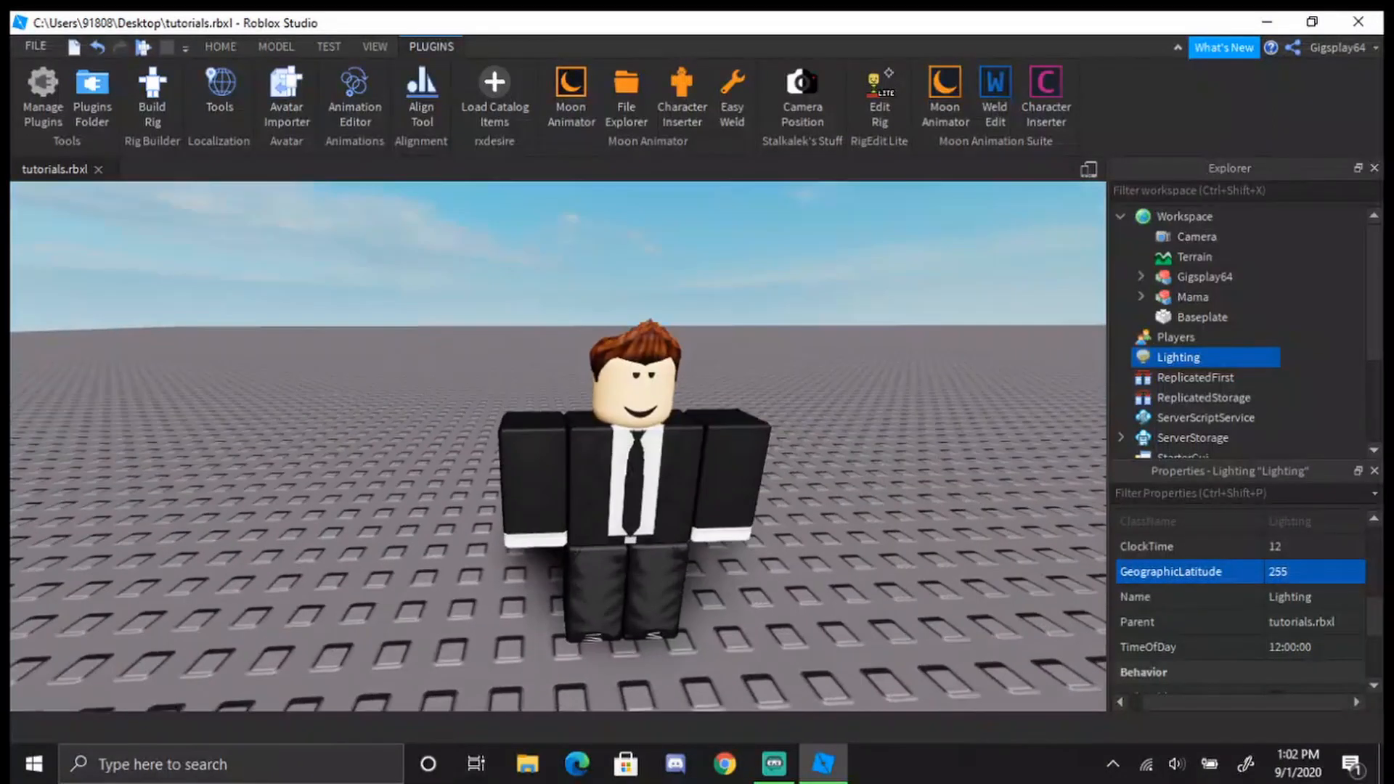
# Add a SunRaysEffect to Lighting
pyautogui.click(1213, 357)
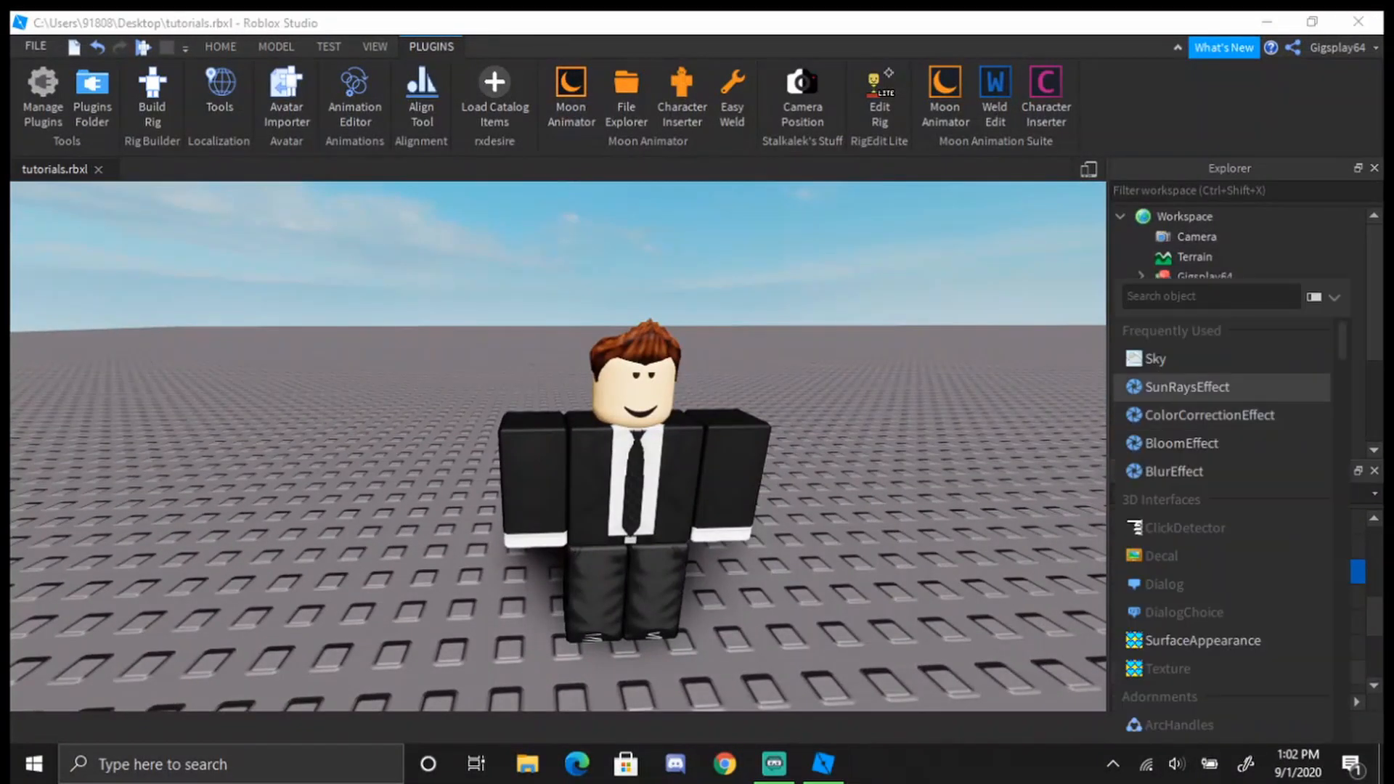
pyautogui.click(1191, 310)
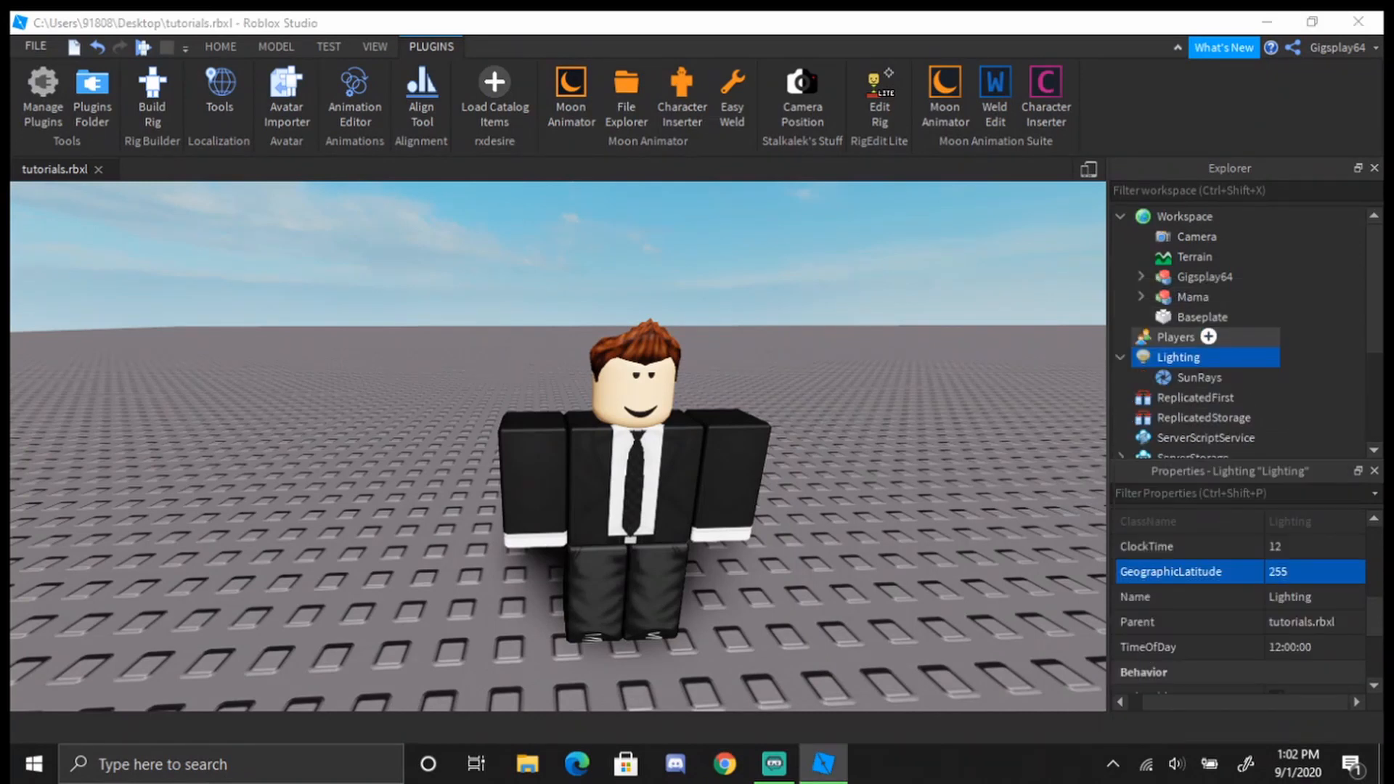
pyautogui.click(1209, 337)
pyautogui.write('sk')
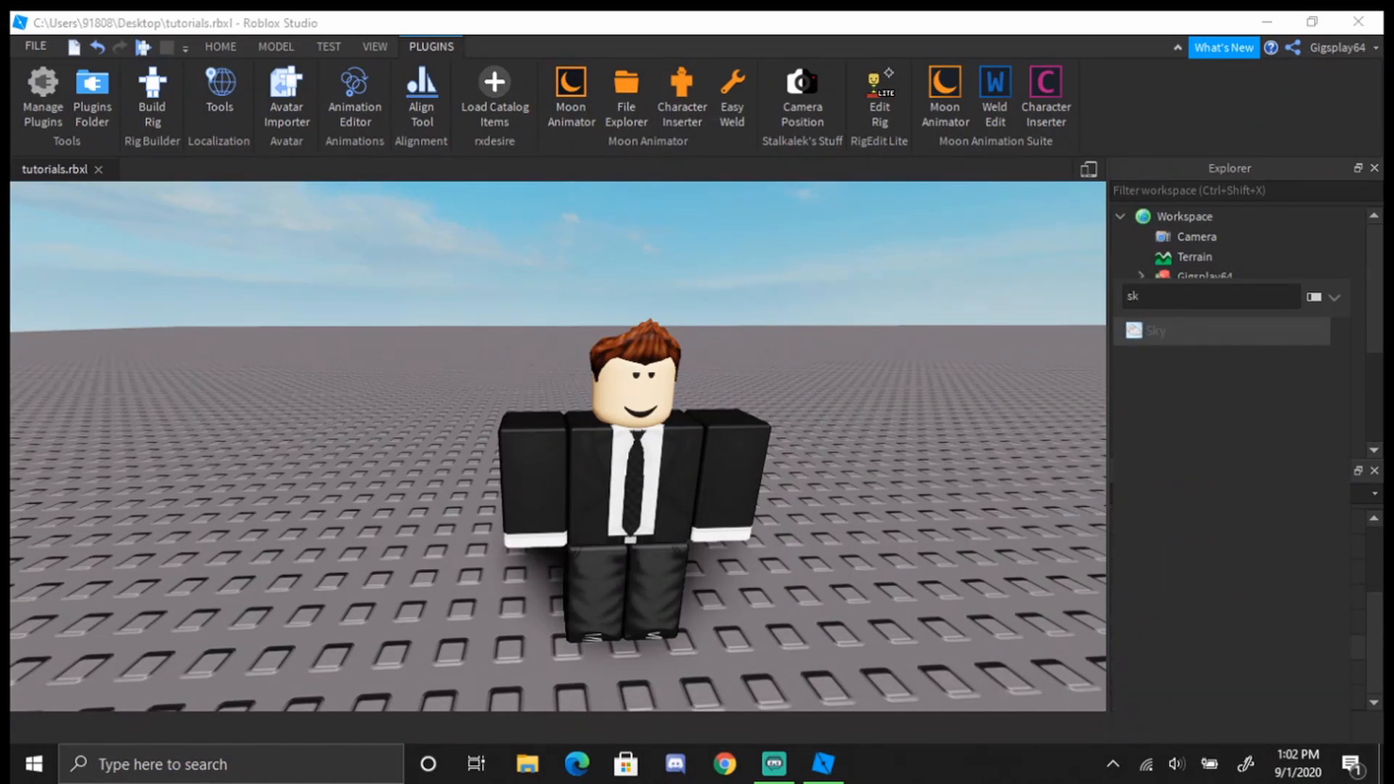
pyautogui.press('Return')
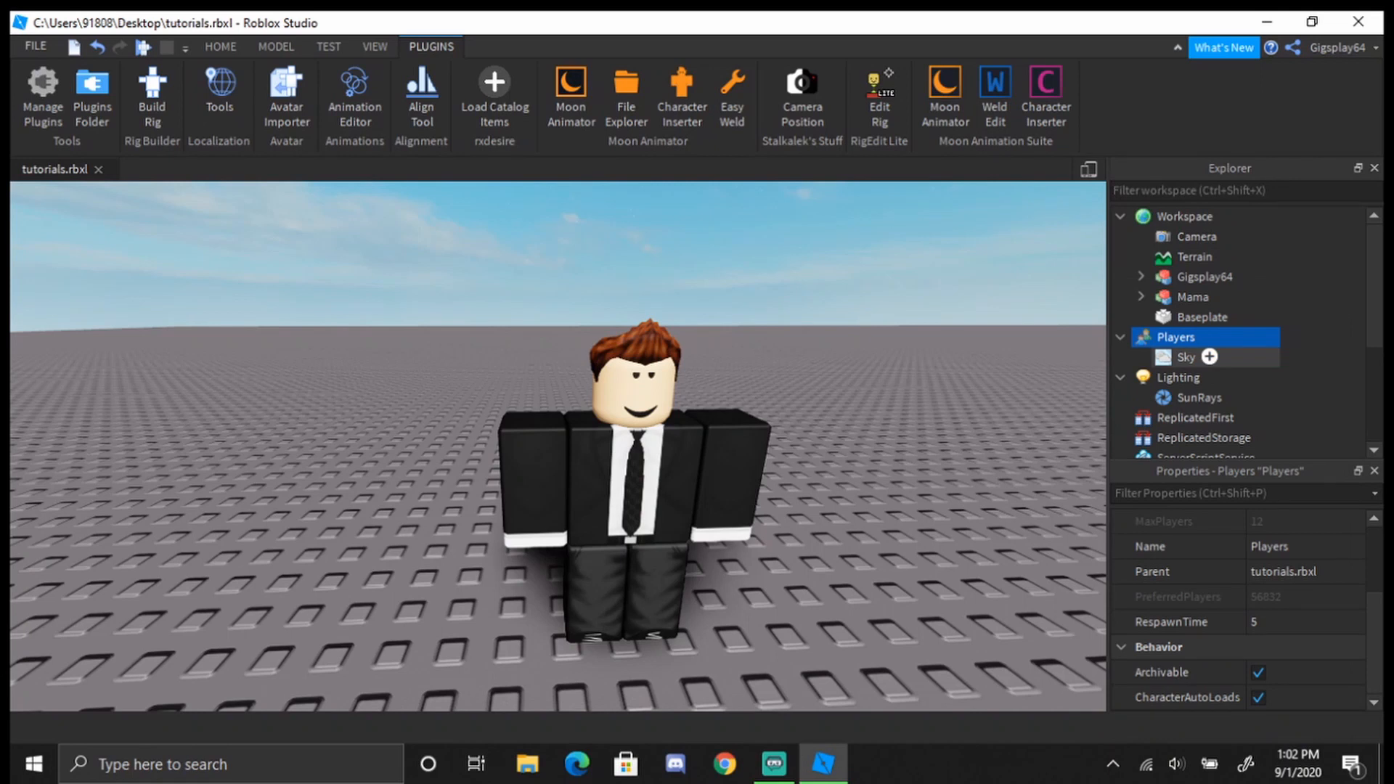
pyautogui.hotkey('ctrl', 'z')
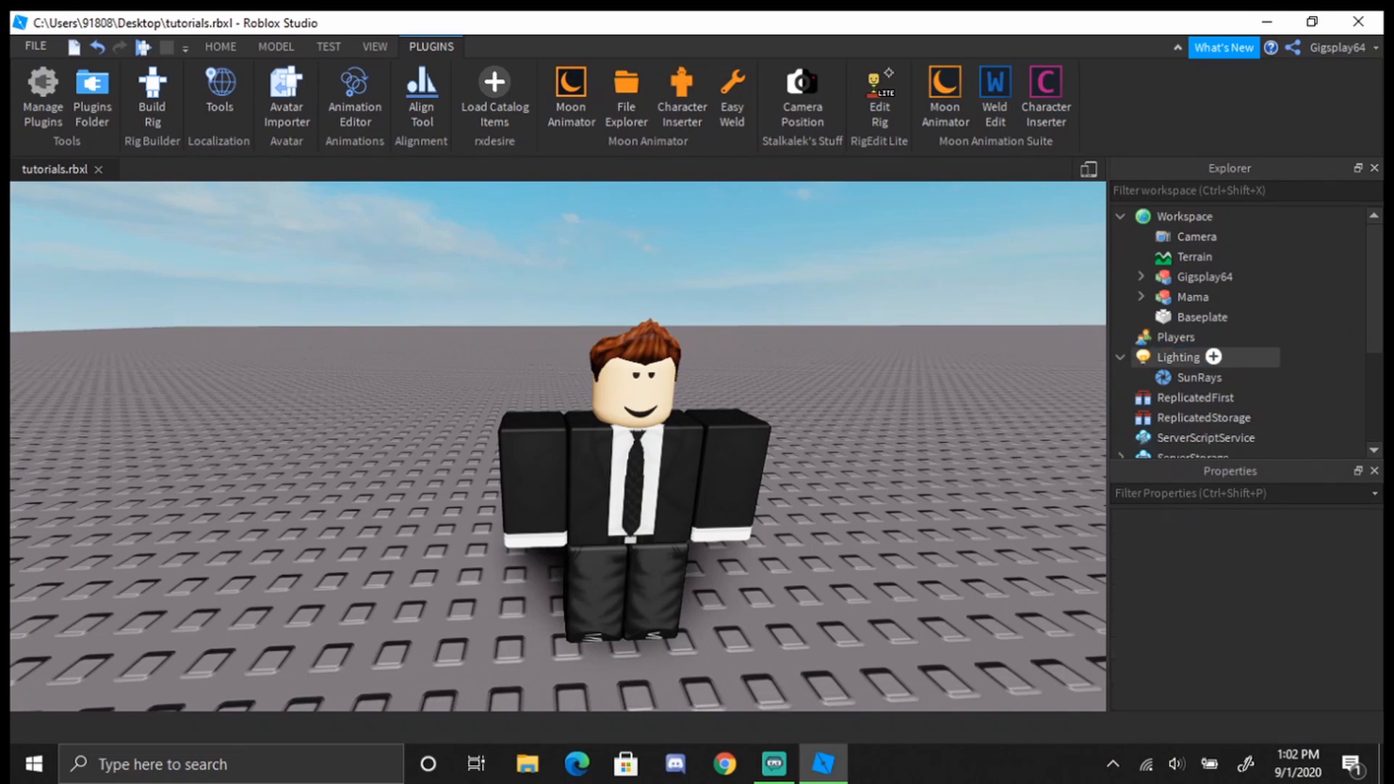
# Add Sky, ColorCorrectionEffect and BloomEffect objects to Lighting, and collapse its object list
pyautogui.click(1210, 357)
pyautogui.click(1206, 361)
pyautogui.click(1210, 358)
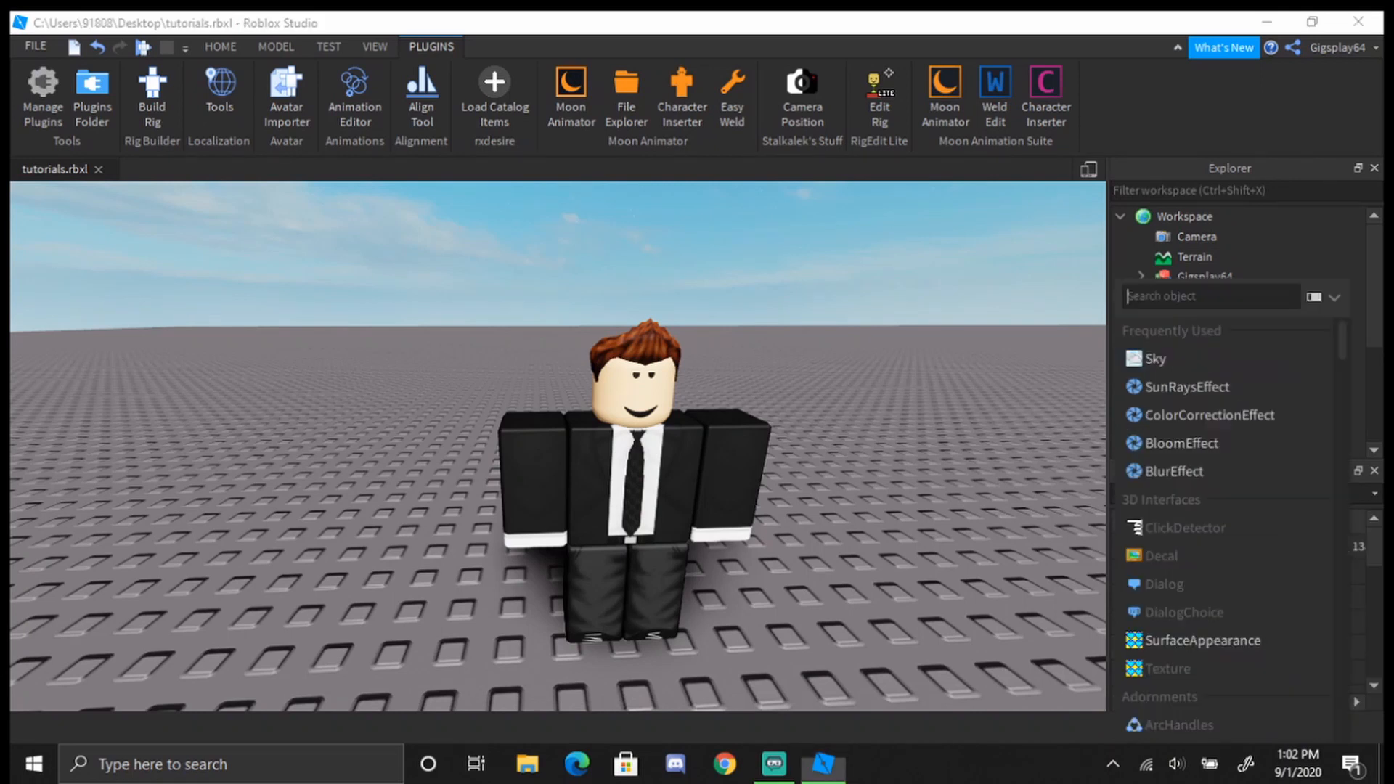
pyautogui.click(1208, 406)
pyautogui.click(1212, 357)
pyautogui.click(1208, 451)
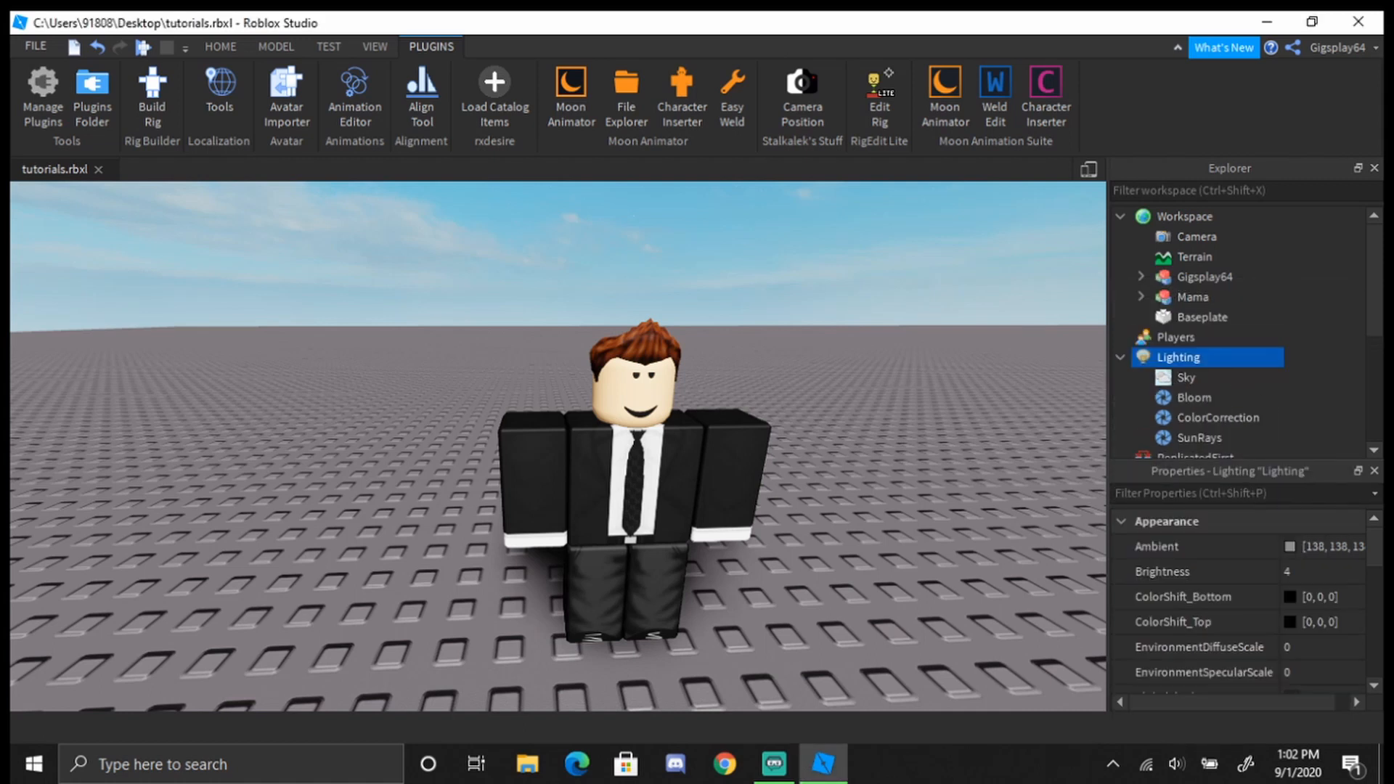
pyautogui.click(1121, 358)
pyautogui.scroll(-3, 558, 447)
pyautogui.moveTo(654, 446); pyautogui.dragTo(363, 435, button='right')
pyautogui.moveTo(557, 446); pyautogui.dragTo(412, 421, button='right')
pyautogui.press('w')
pyautogui.press('s')
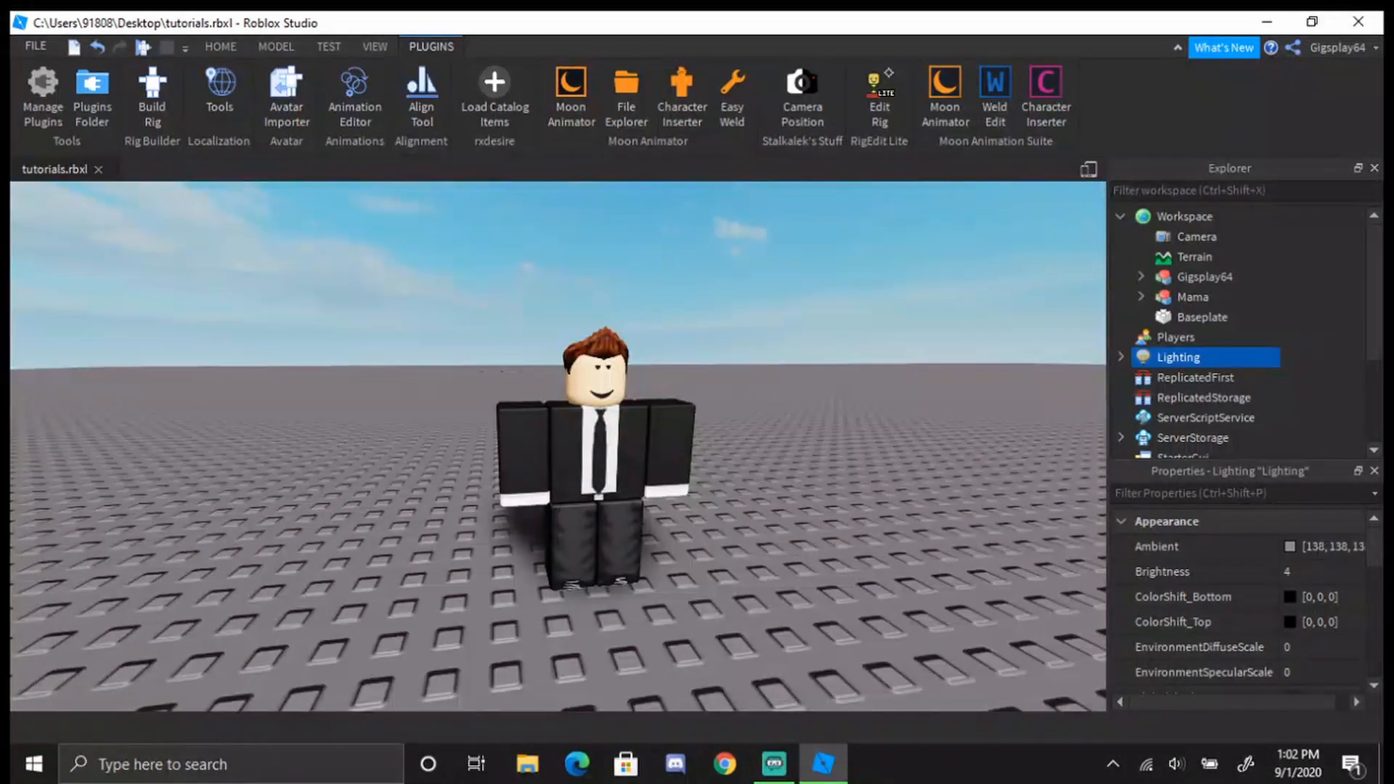
# Check the quality levels in the Rendering section of the Studio settings, and close the settings
pyautogui.click(35, 46)
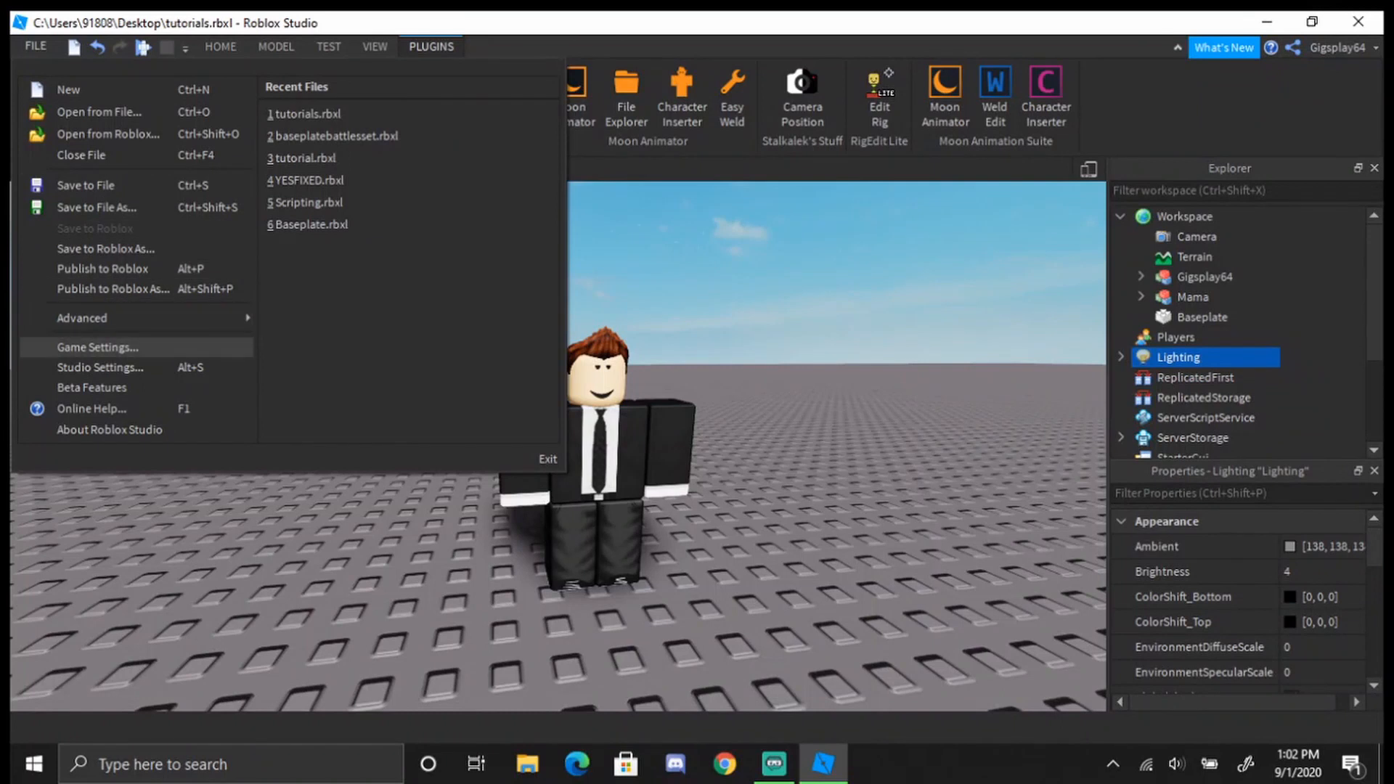
pyautogui.click(100, 367)
pyautogui.click(426, 431)
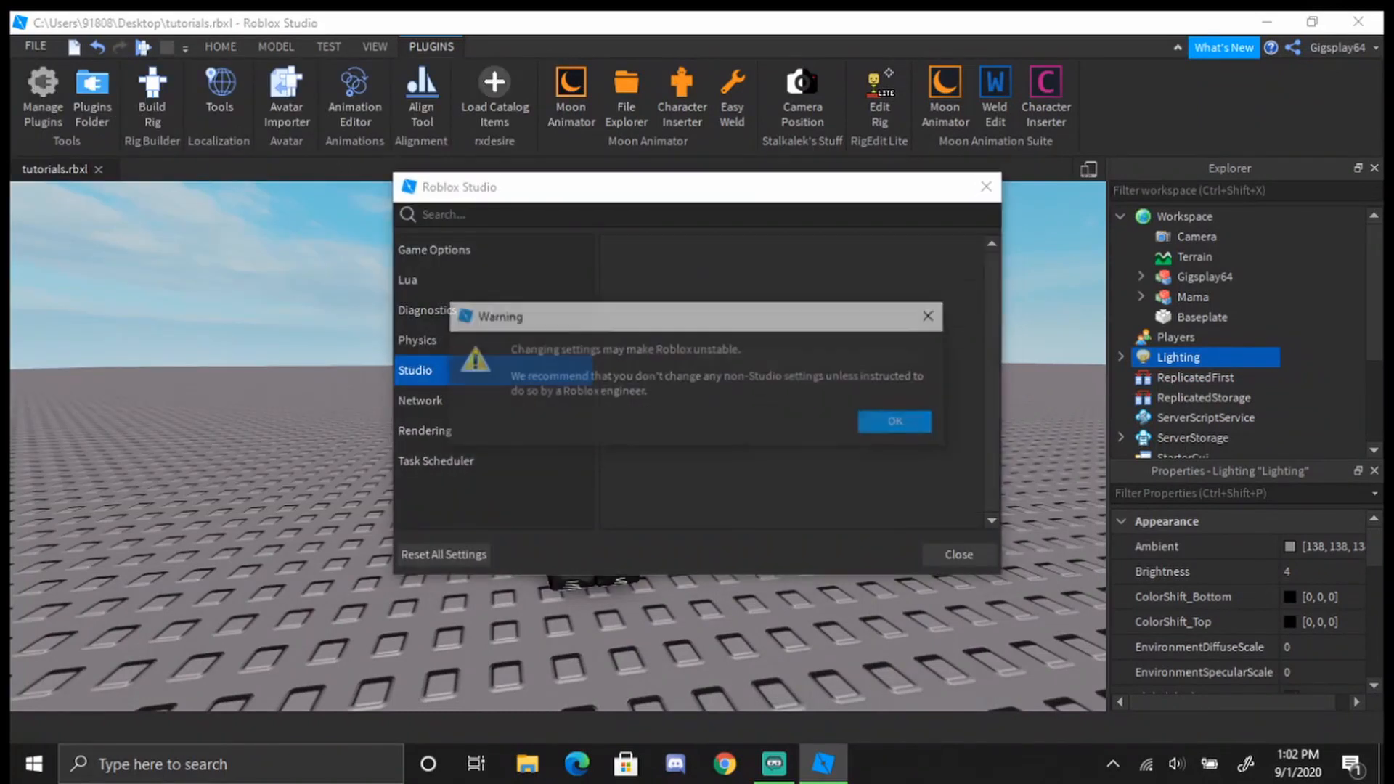
pyautogui.click(895, 422)
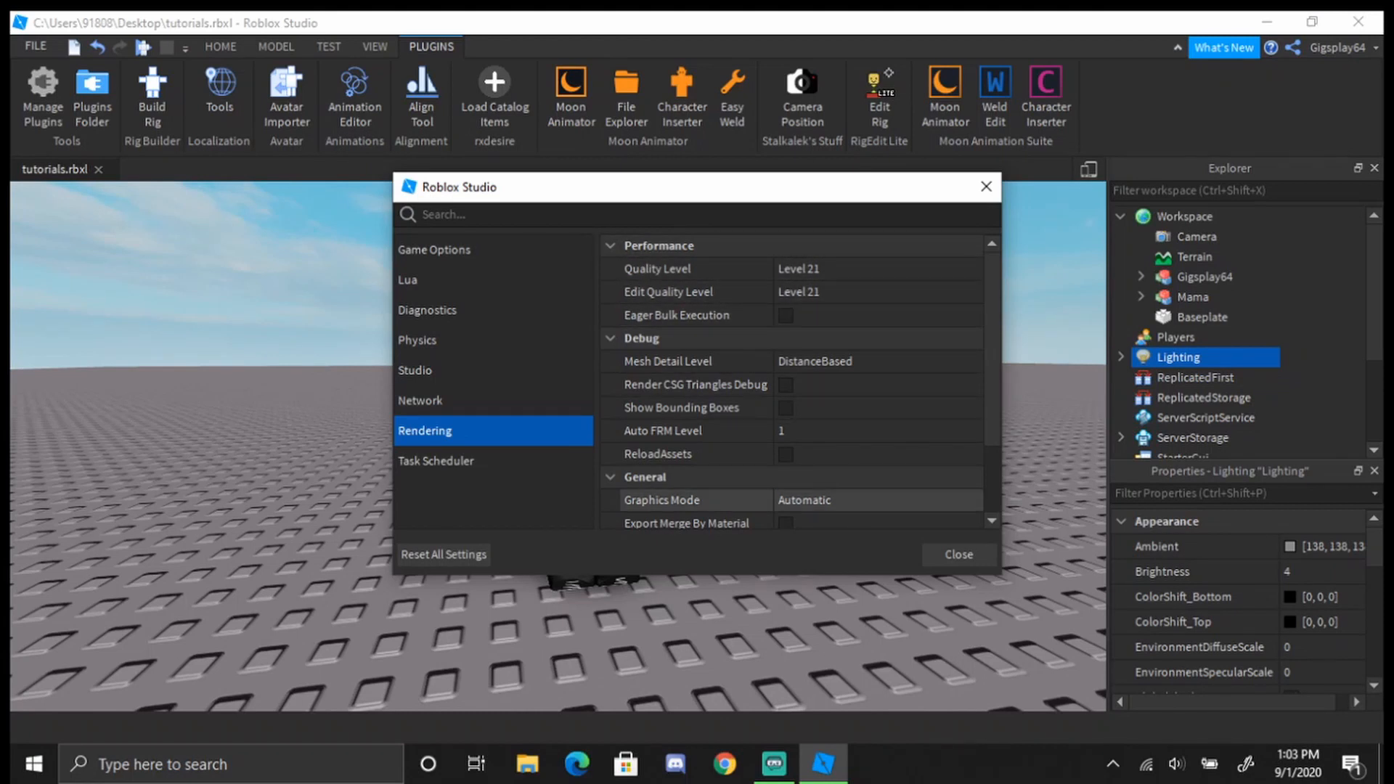
pyautogui.click(959, 554)
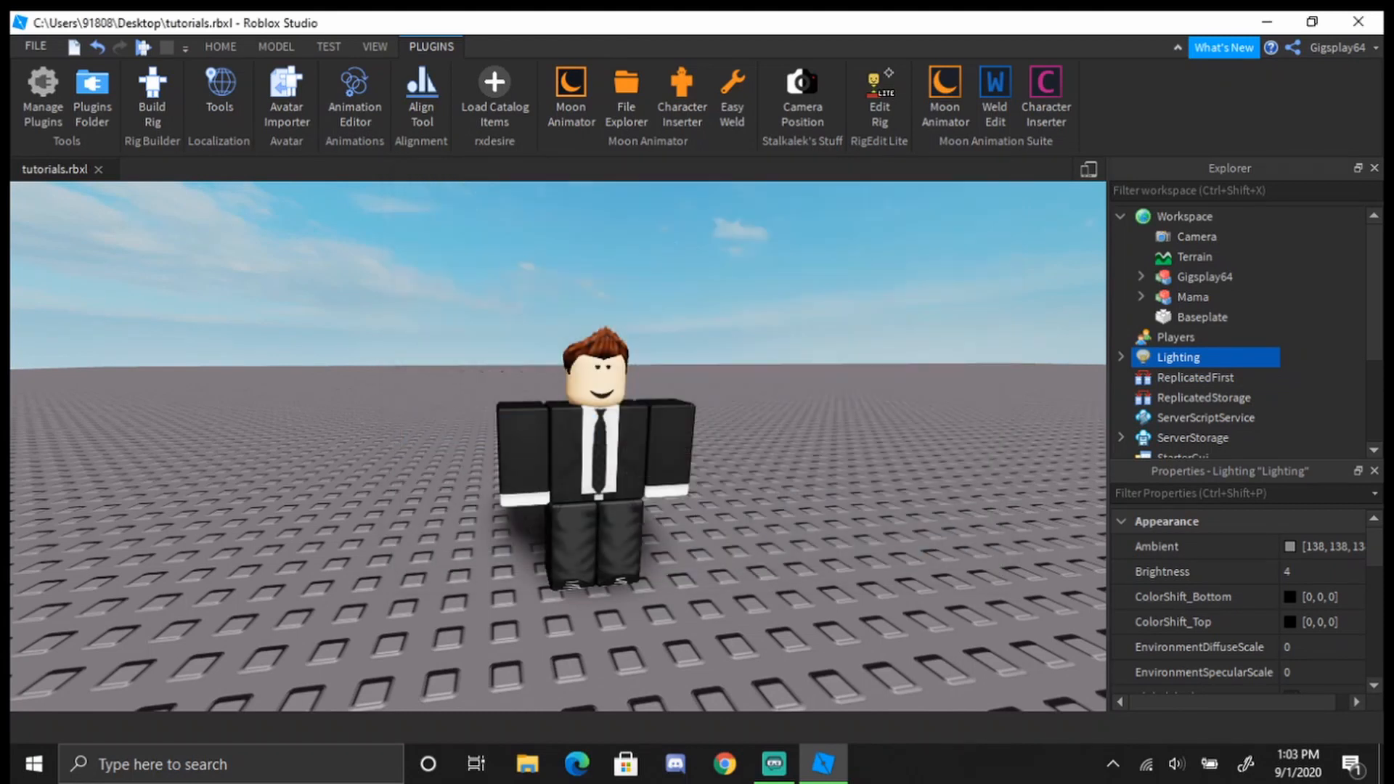
# Examine the new lighting on the character and the baseplate from different viewpoints
pyautogui.press('w')
pyautogui.moveTo(726, 450); pyautogui.dragTo(450, 450, button='right')
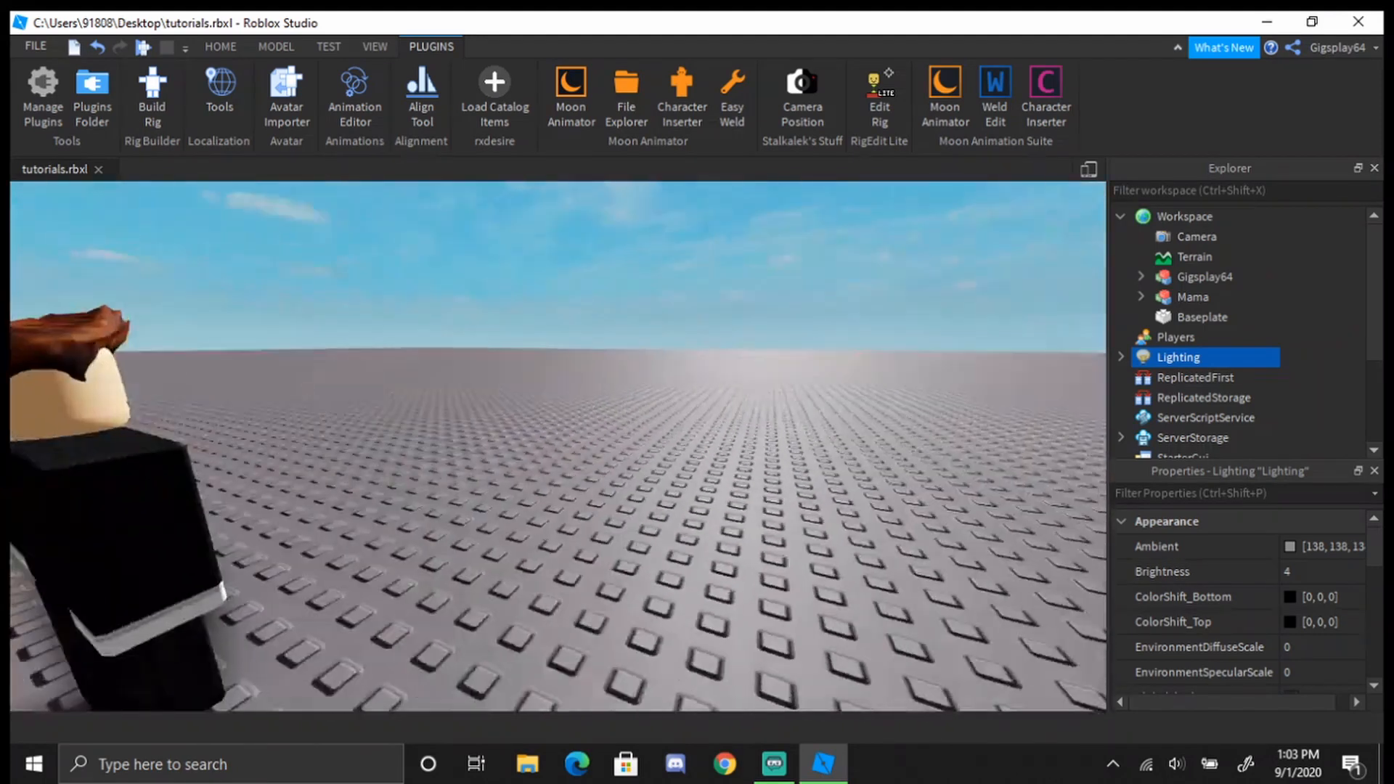
pyautogui.press('s')
pyautogui.moveTo(654, 451); pyautogui.dragTo(447, 450, button='right')
pyautogui.press('s')
pyautogui.press('a')
pyautogui.press('s')
pyautogui.press('w')
pyautogui.press('w')
pyautogui.press('s')
# Open Moon Animator and create a new file of type Animation named "da runner"
pyautogui.click(570, 97)
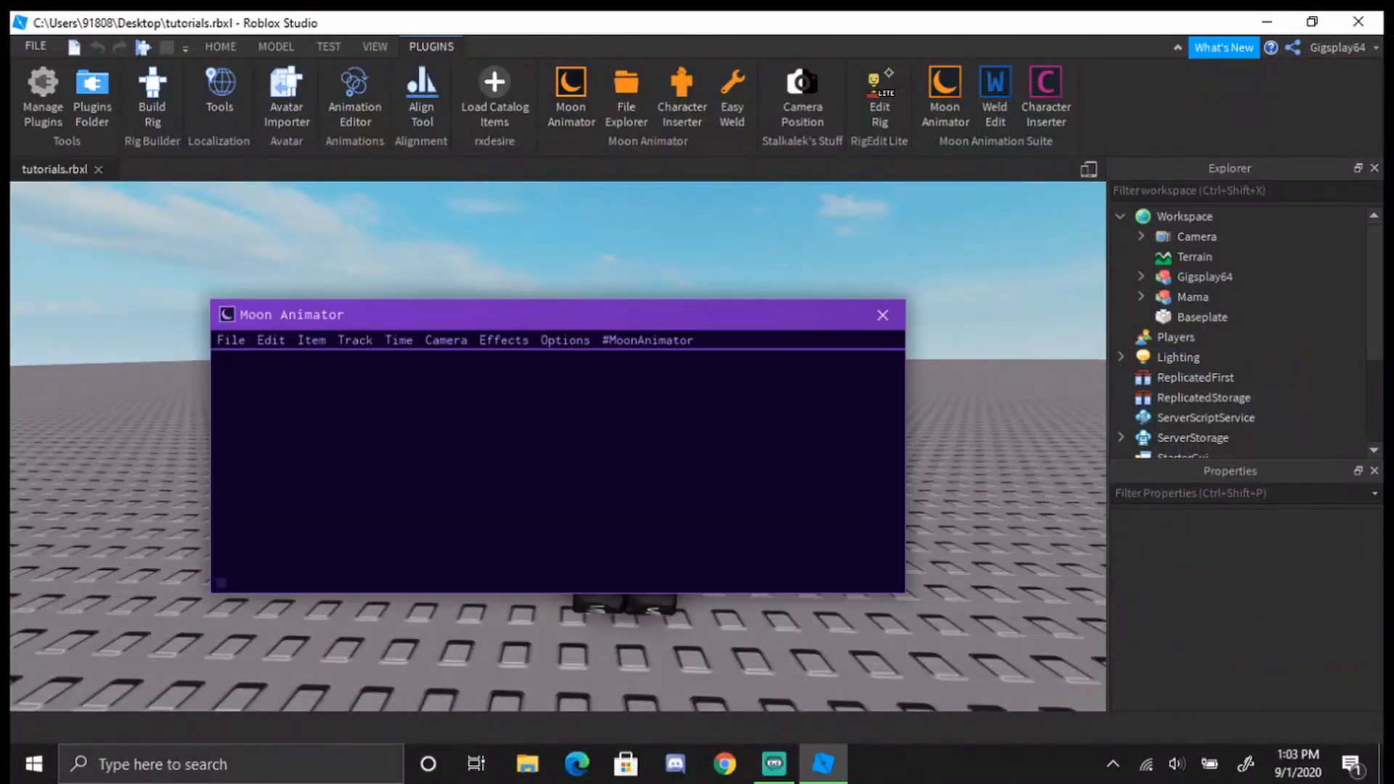
pyautogui.click(231, 340)
pyautogui.click(263, 384)
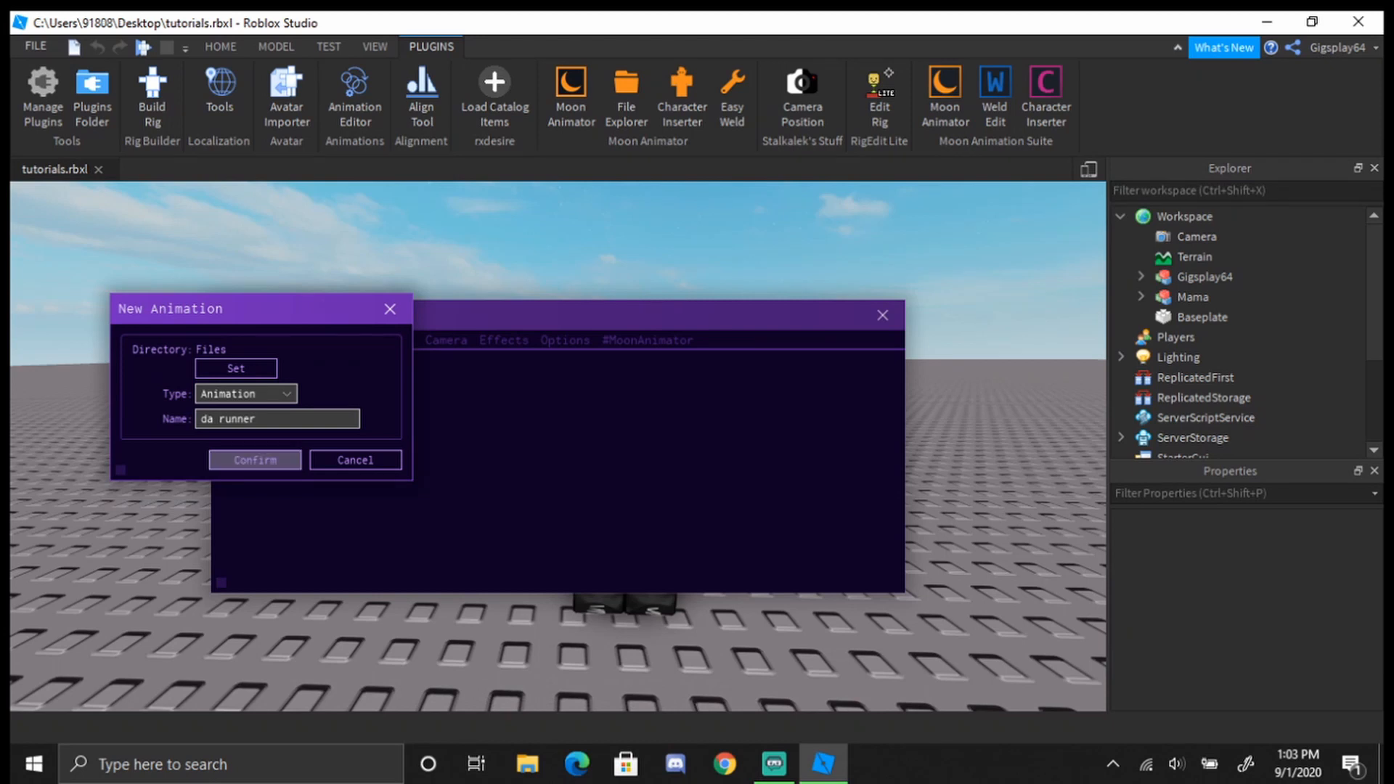
pyautogui.click(255, 459)
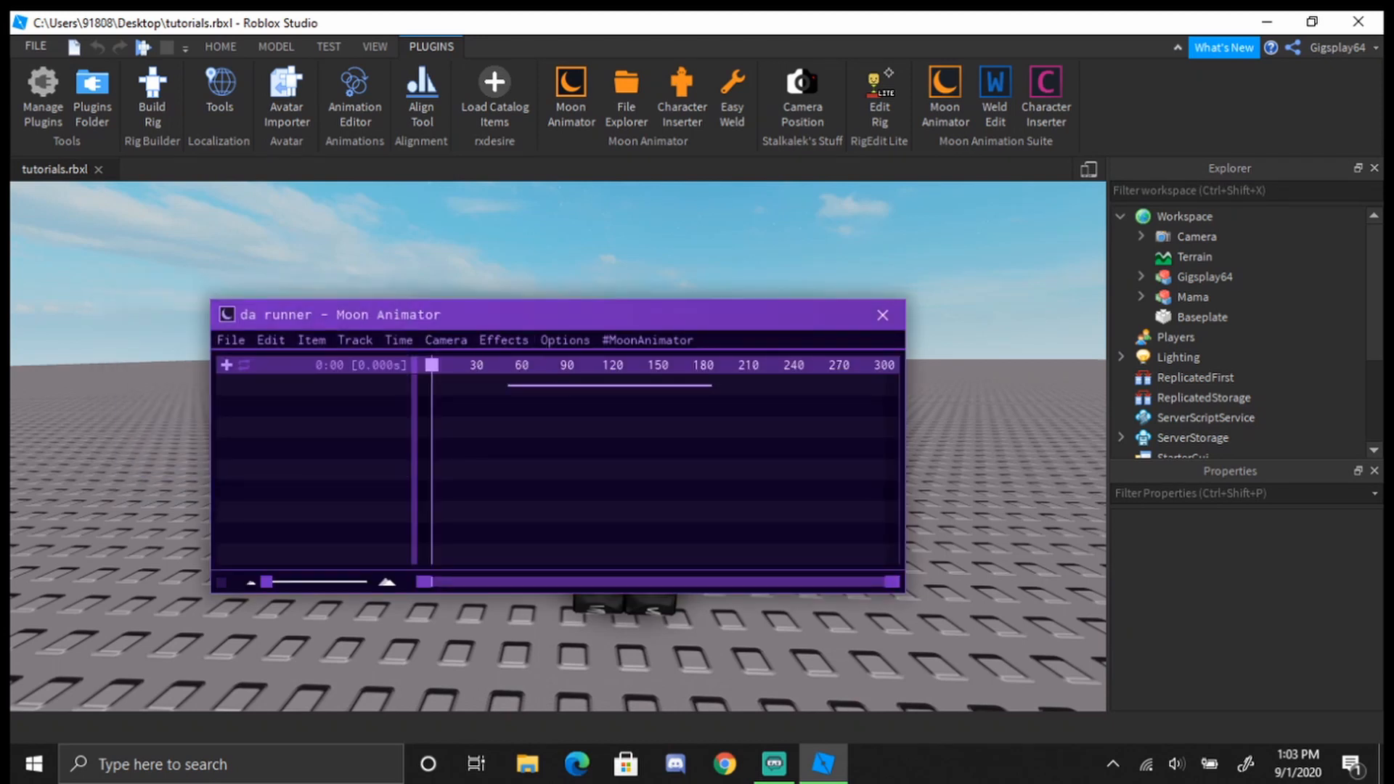
# Try the frame-based time display with the playhead at frame 60, and restore the display in seconds at frame 0
pyautogui.moveTo(432, 365)
pyautogui.mouseDown()
pyautogui.moveTo(884, 366)
pyautogui.moveTo(432, 365)
pyautogui.mouseUp()
pyautogui.click(565, 339)
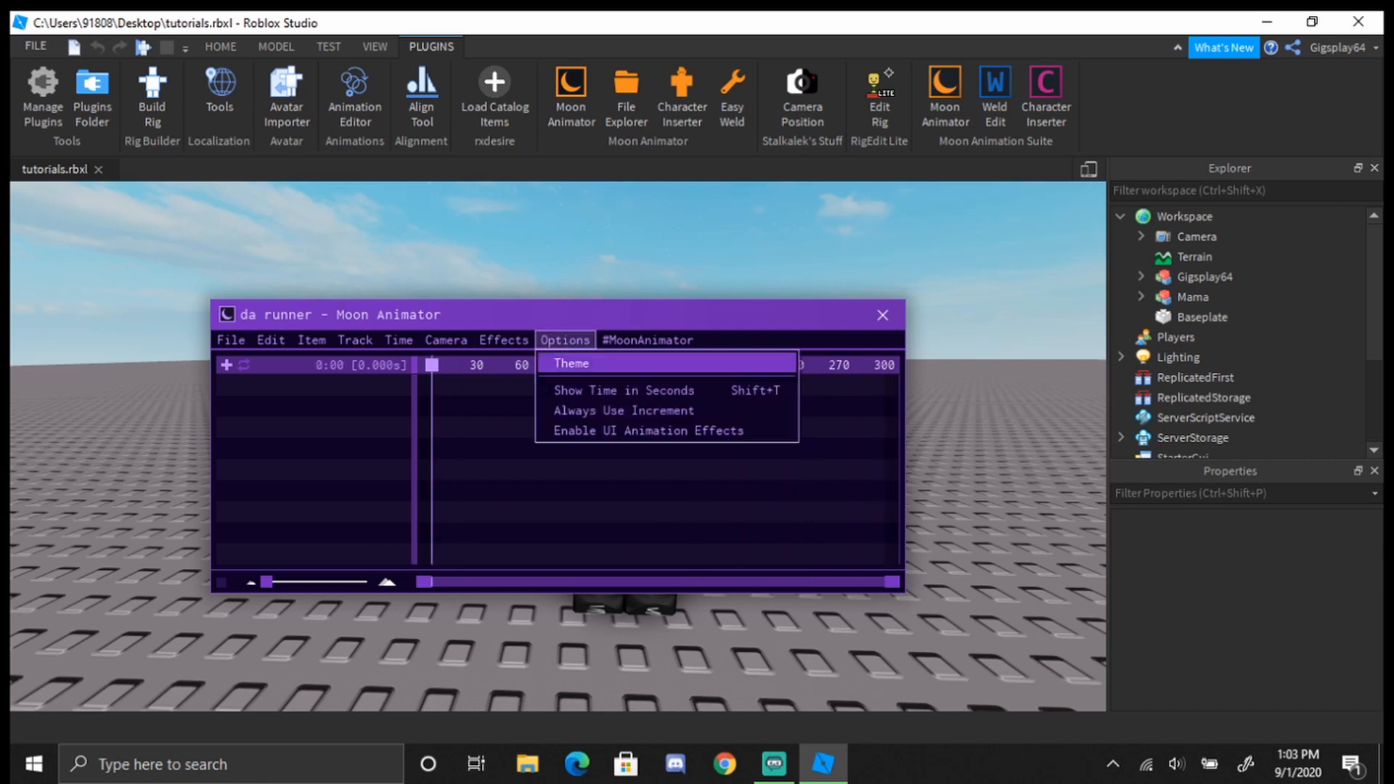
pyautogui.click(596, 389)
pyautogui.moveTo(432, 365); pyautogui.dragTo(522, 365)
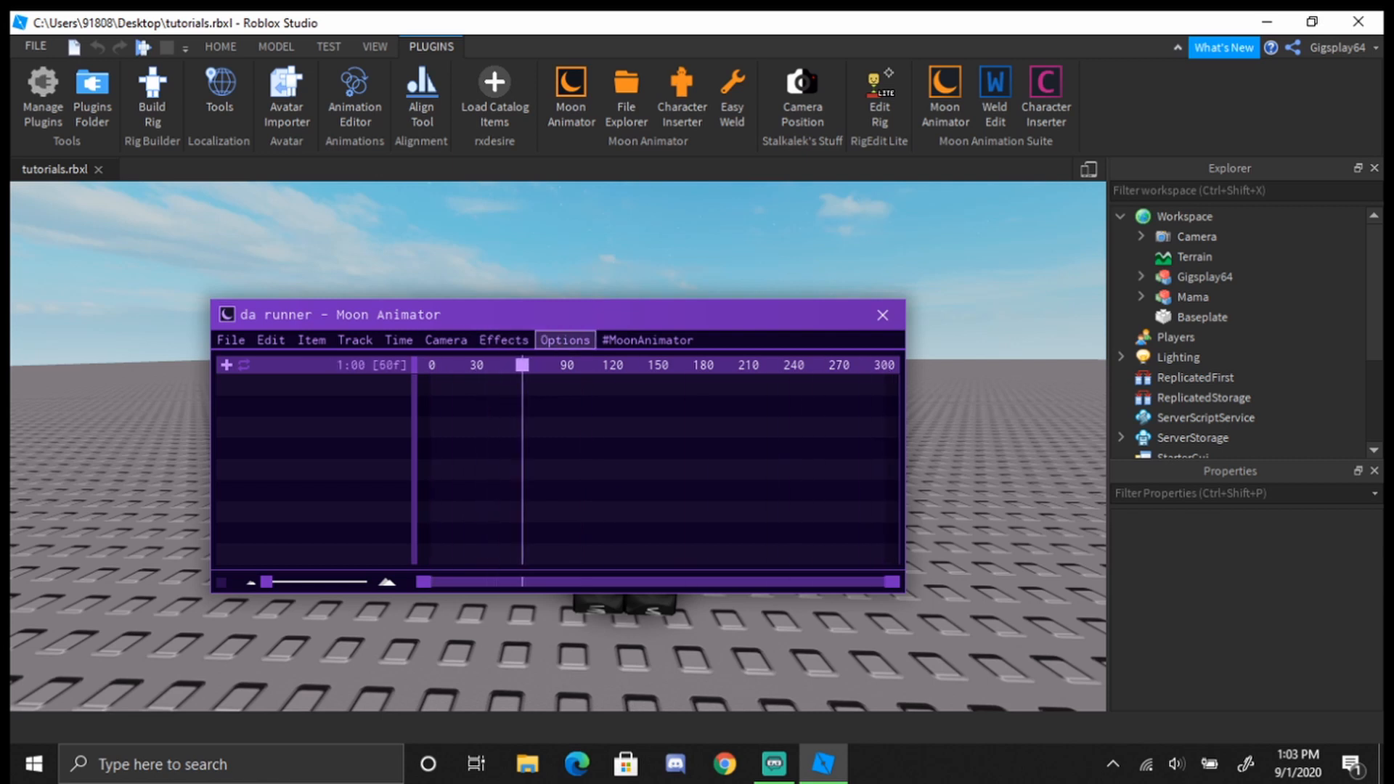
pyautogui.click(565, 340)
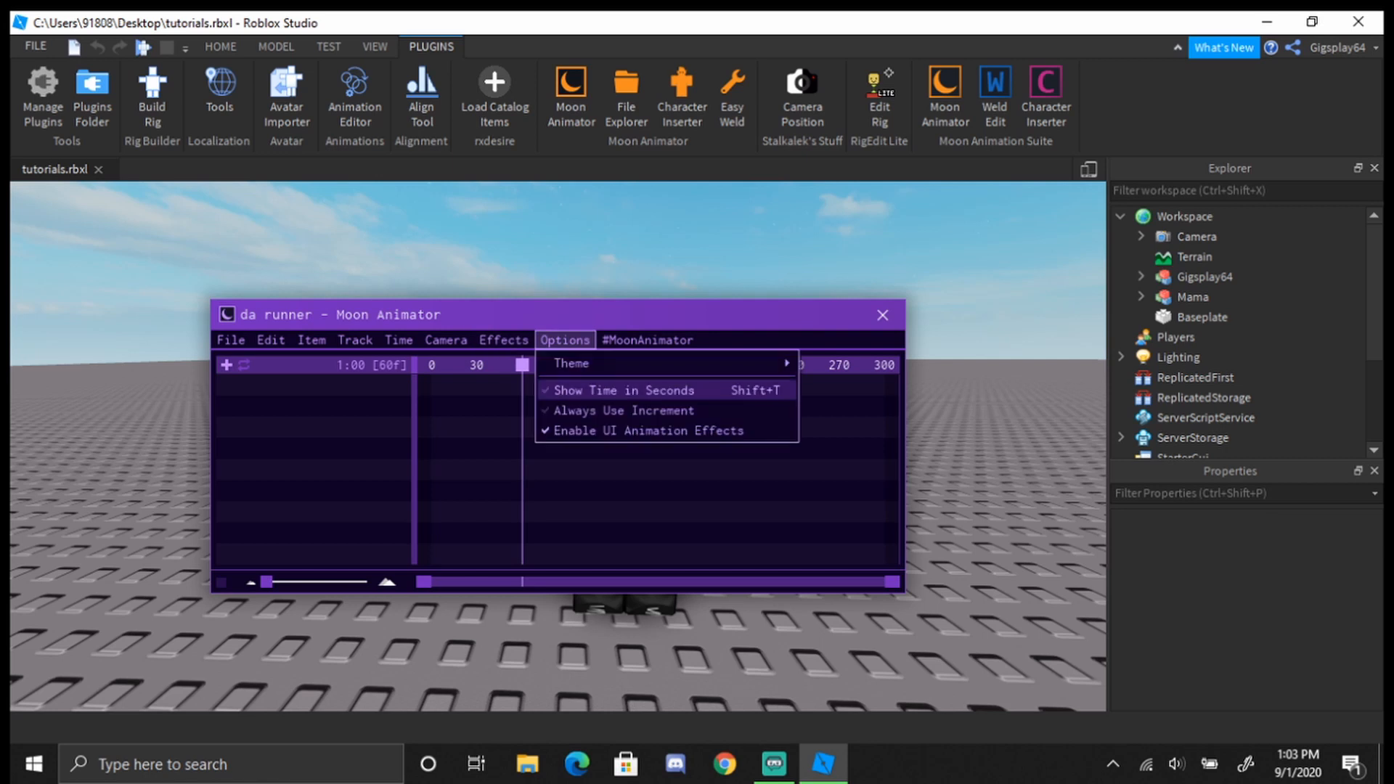
pyautogui.click(617, 390)
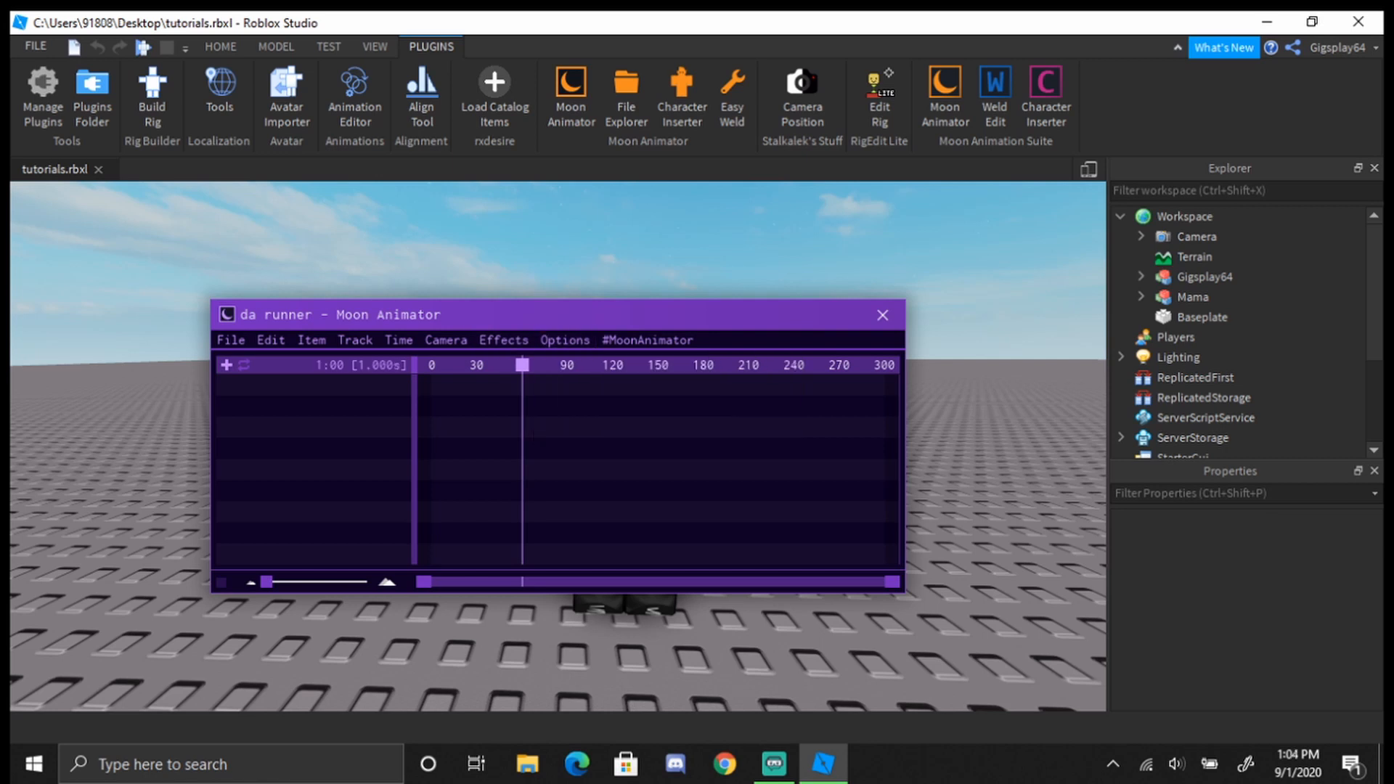
pyautogui.moveTo(522, 365); pyautogui.dragTo(432, 365)
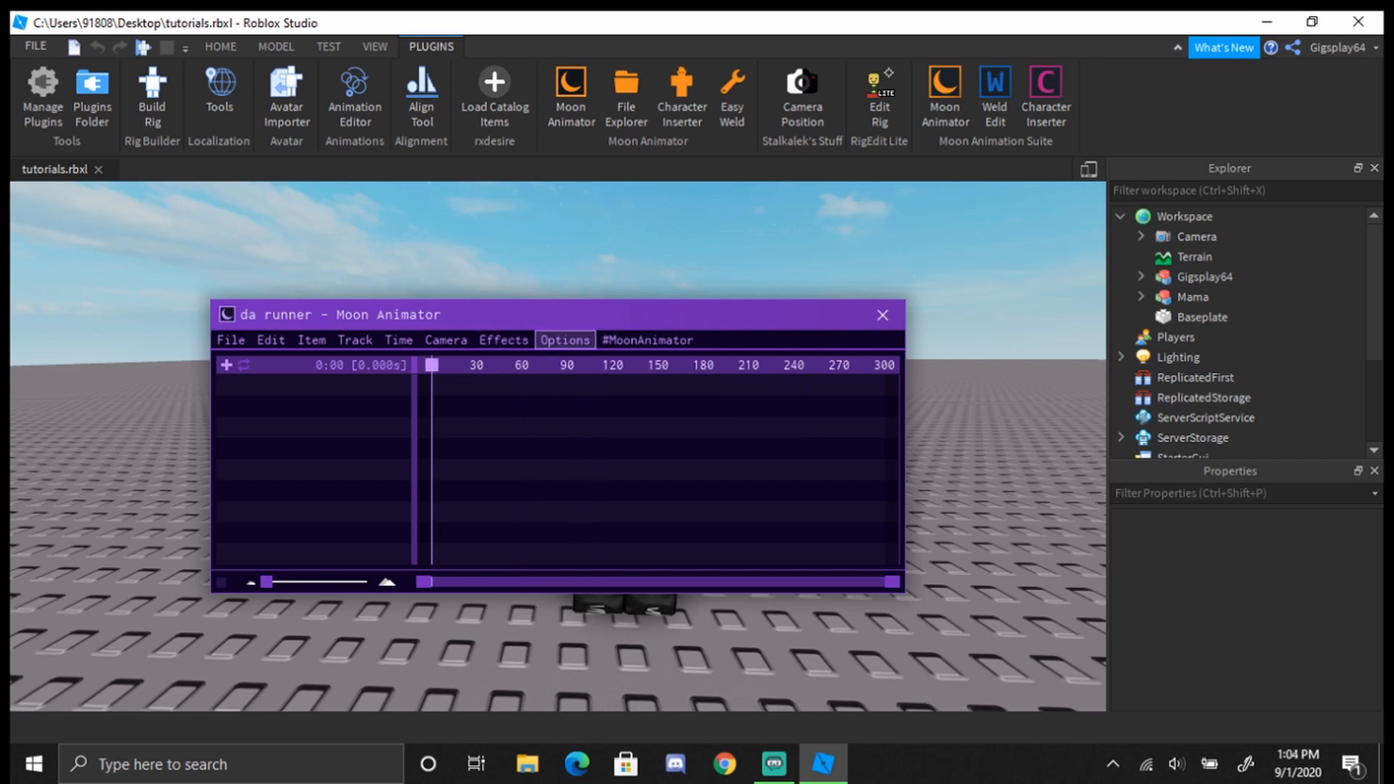
# Turn off Show Time in Seconds so the timeline readout uses frames
pyautogui.click(565, 340)
pyautogui.click(617, 390)
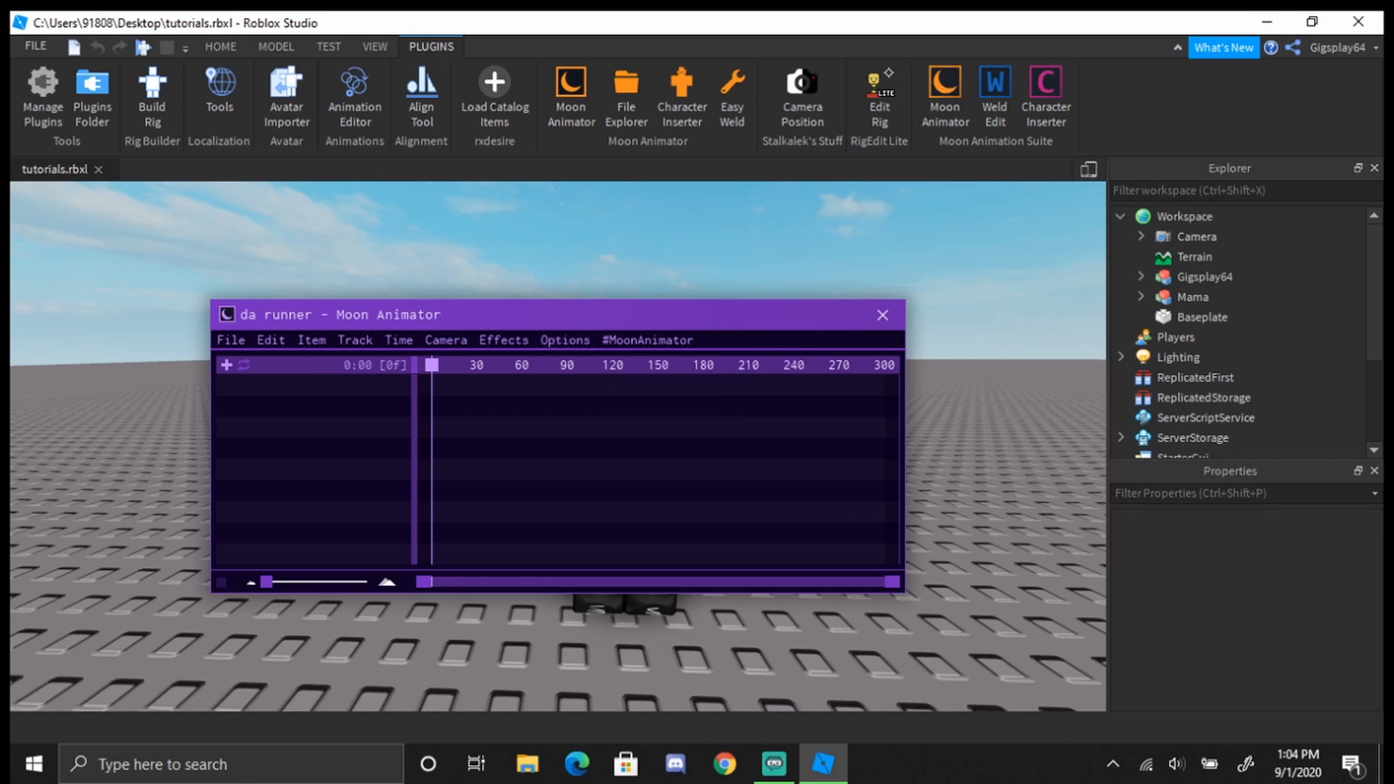
pyautogui.moveTo(432, 365)
pyautogui.mouseDown()
pyautogui.moveTo(711, 365)
pyautogui.moveTo(432, 365)
pyautogui.mouseUp()
# Add the Mama character to the animation as an item with its Rig property
pyautogui.click(227, 365)
pyautogui.click(1198, 297)
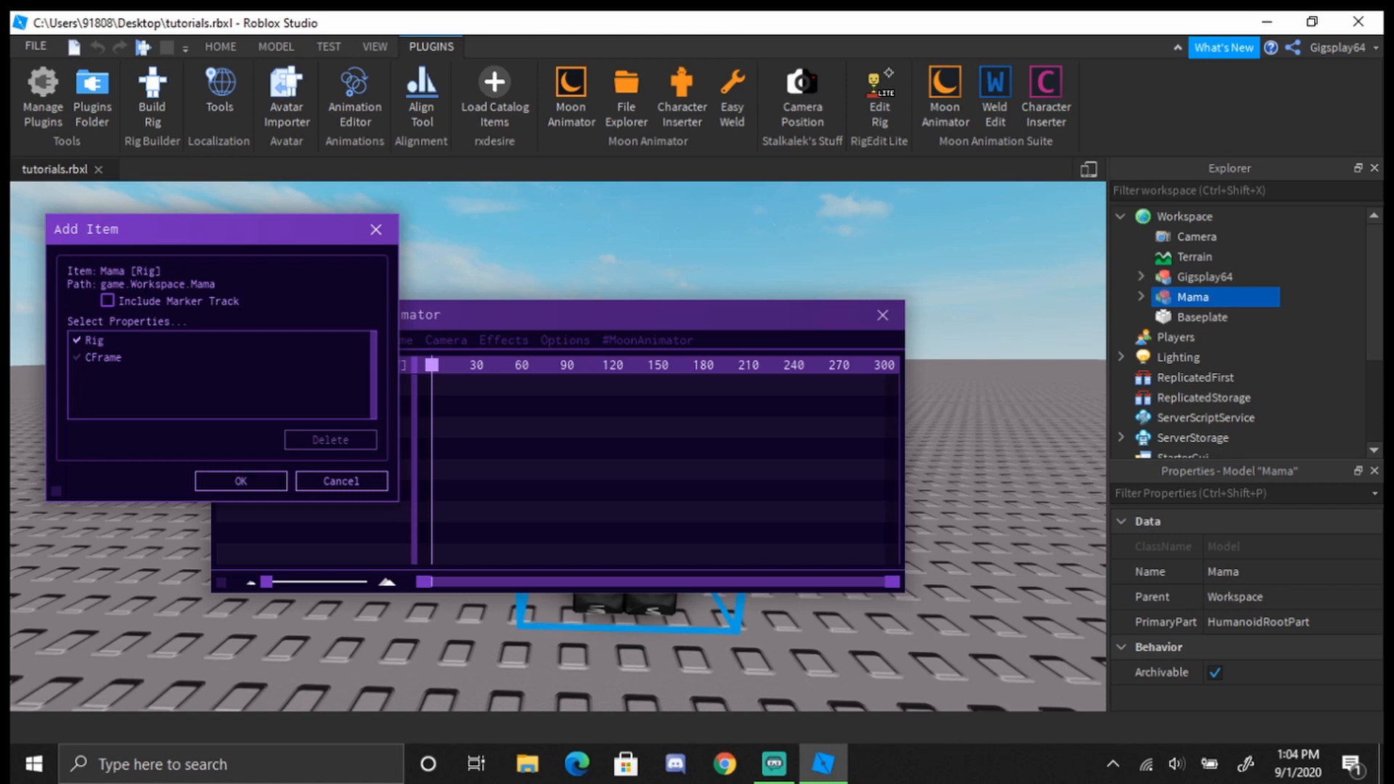
pyautogui.click(241, 481)
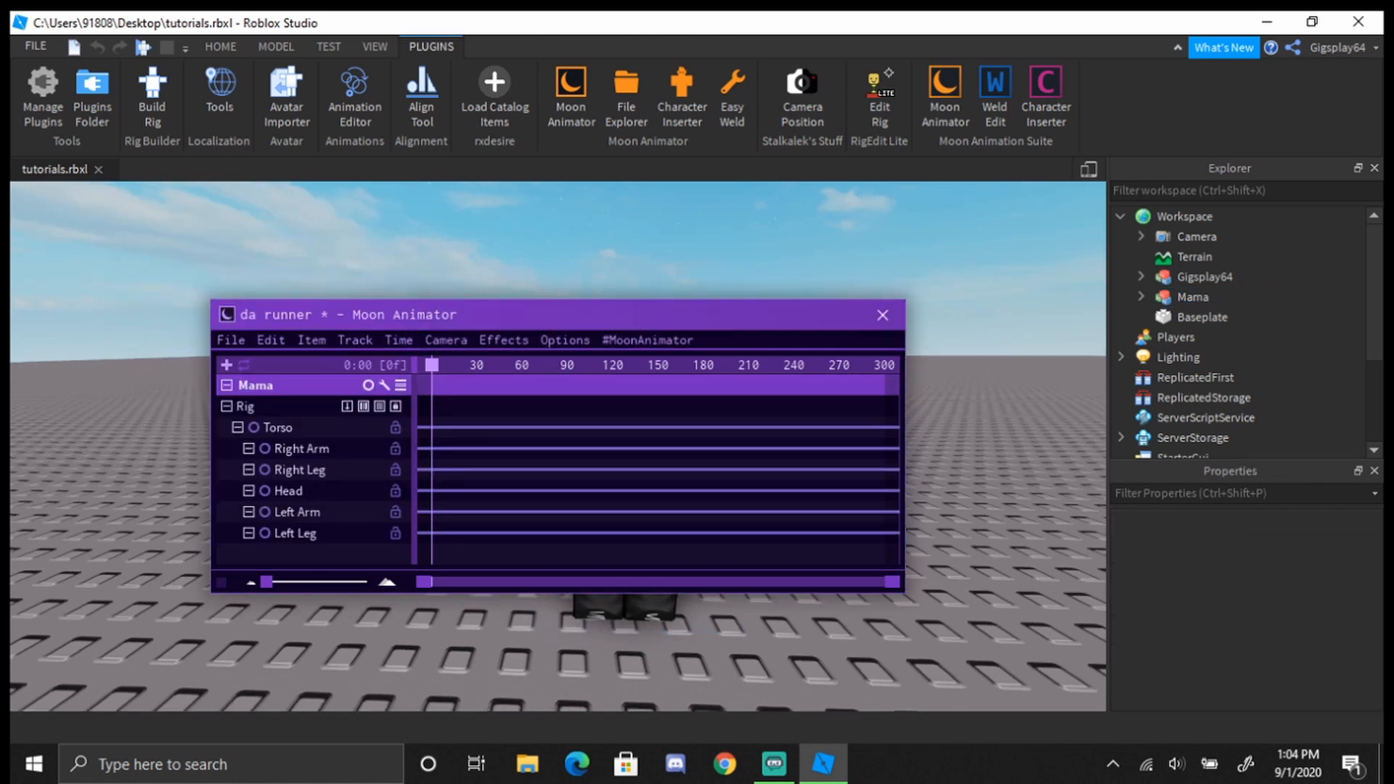
# Examine the character on the baseplate from different distances and angles with the animator window out of the way
pyautogui.moveTo(1006, 407); pyautogui.dragTo(1006, 472, button='right')
pyautogui.click(883, 315)
pyautogui.scroll(-4, 557, 447)
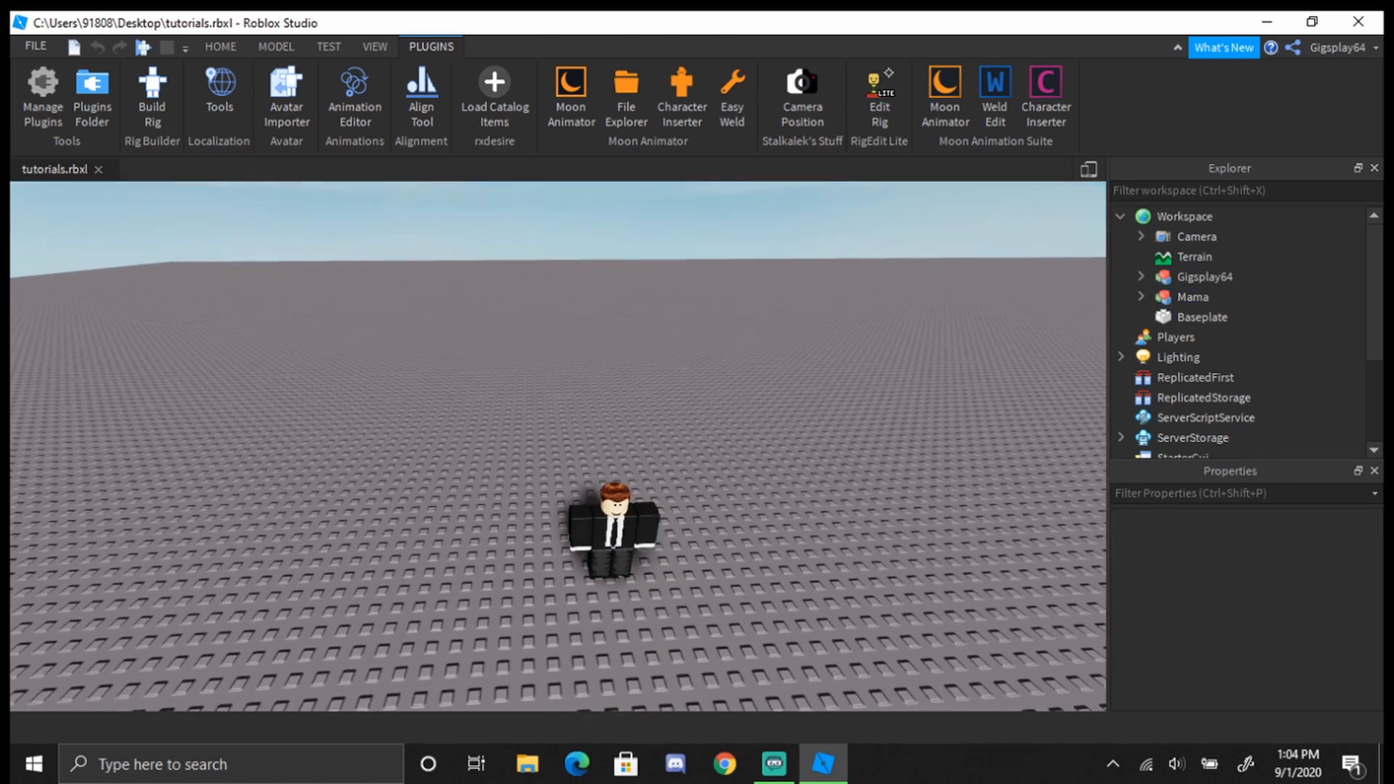
pyautogui.moveTo(558, 446); pyautogui.dragTo(542, 481, button='right')
pyautogui.scroll(-3, 558, 447)
pyautogui.scroll(3, 558, 446)
pyautogui.scroll(-4, 557, 447)
pyautogui.scroll(3, 558, 447)
pyautogui.scroll(-4, 558, 447)
pyautogui.scroll(1, 557, 446)
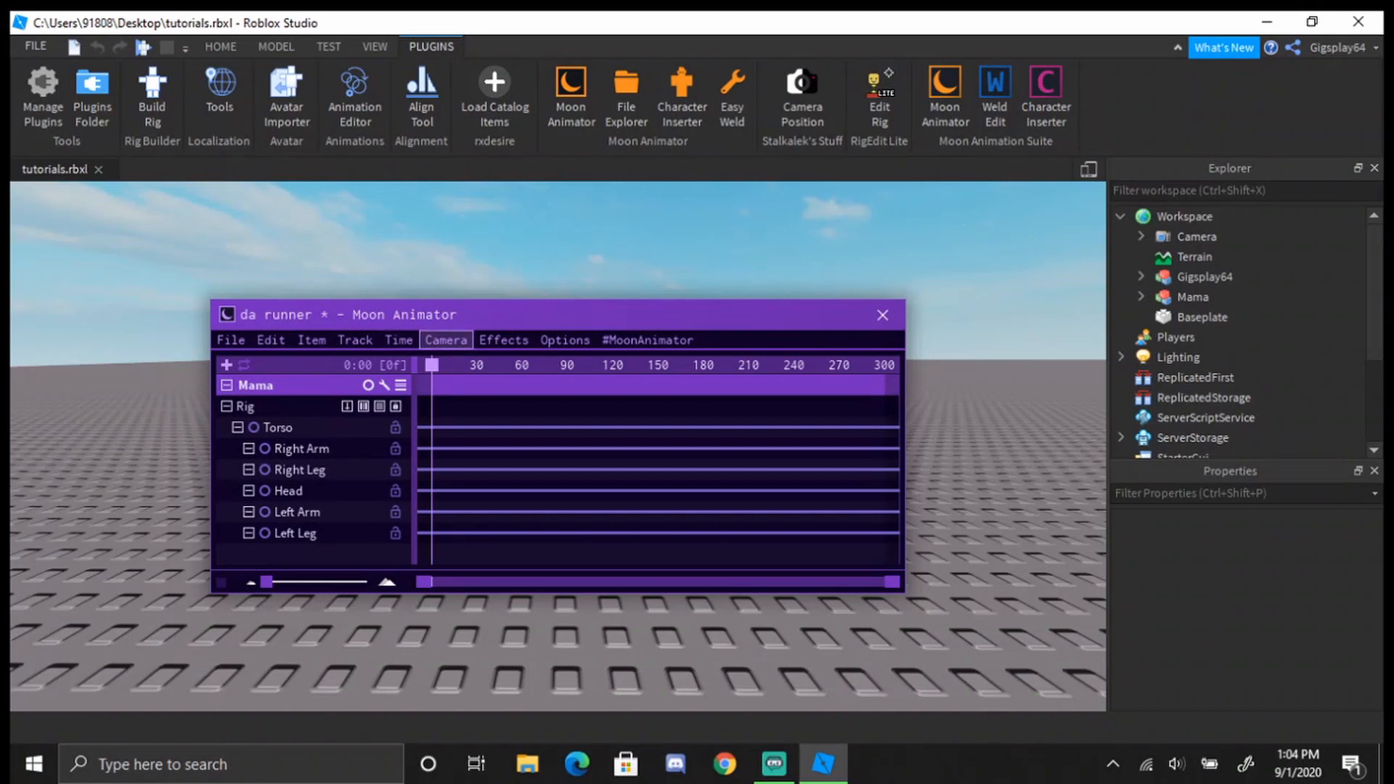
# Add the camera to the animation with CFrame and FieldOfView tracks, and check the character's framing behind the animator window
pyautogui.click(446, 340)
pyautogui.click(464, 361)
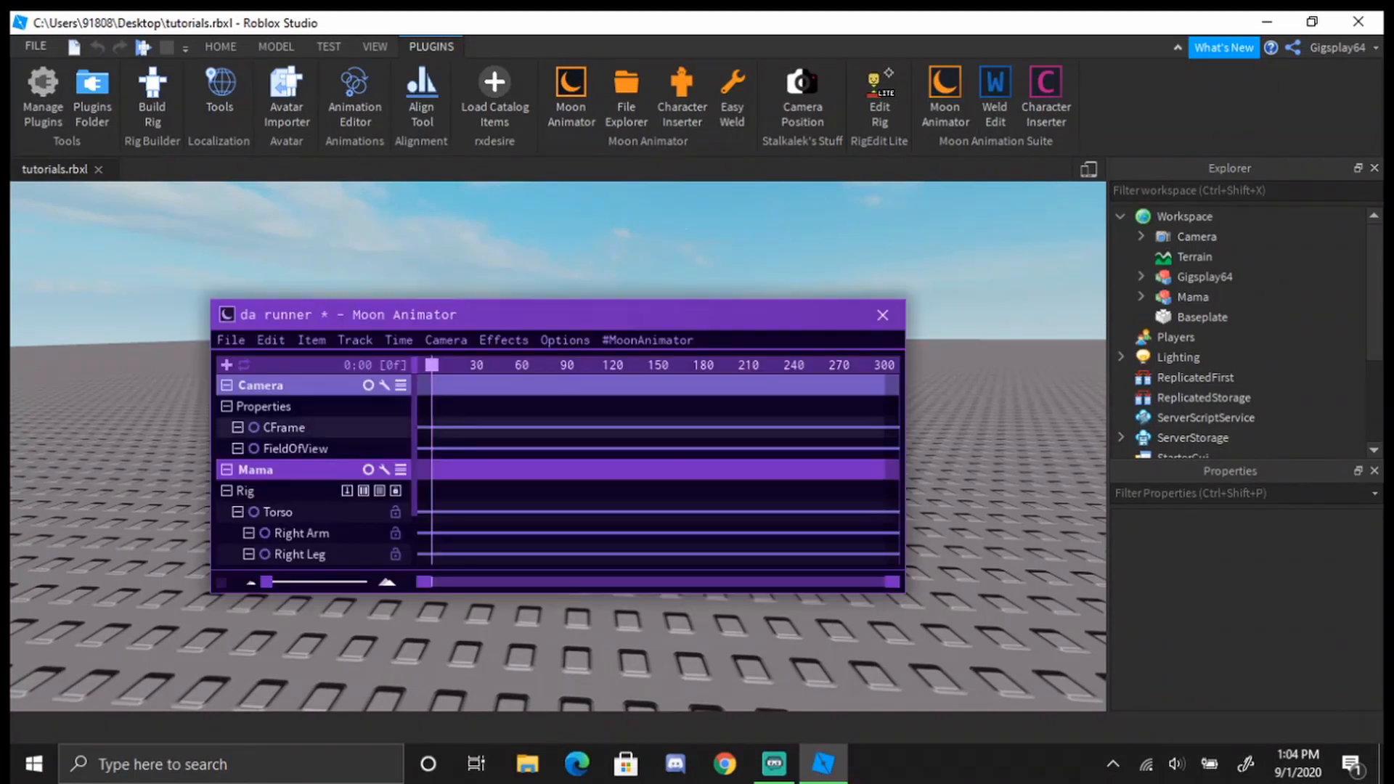
pyautogui.press('h')
pyautogui.press('s')
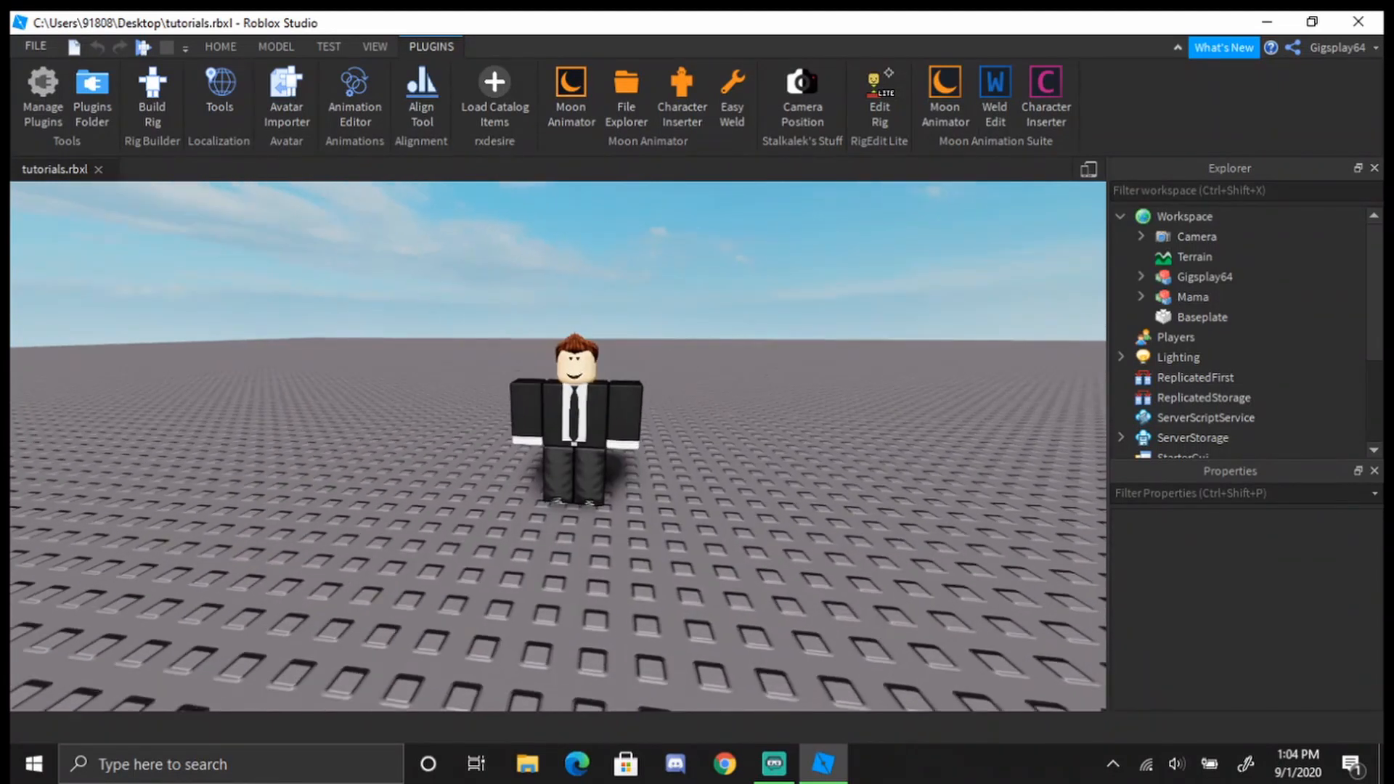
pyautogui.press('h')
pyautogui.click(313, 470)
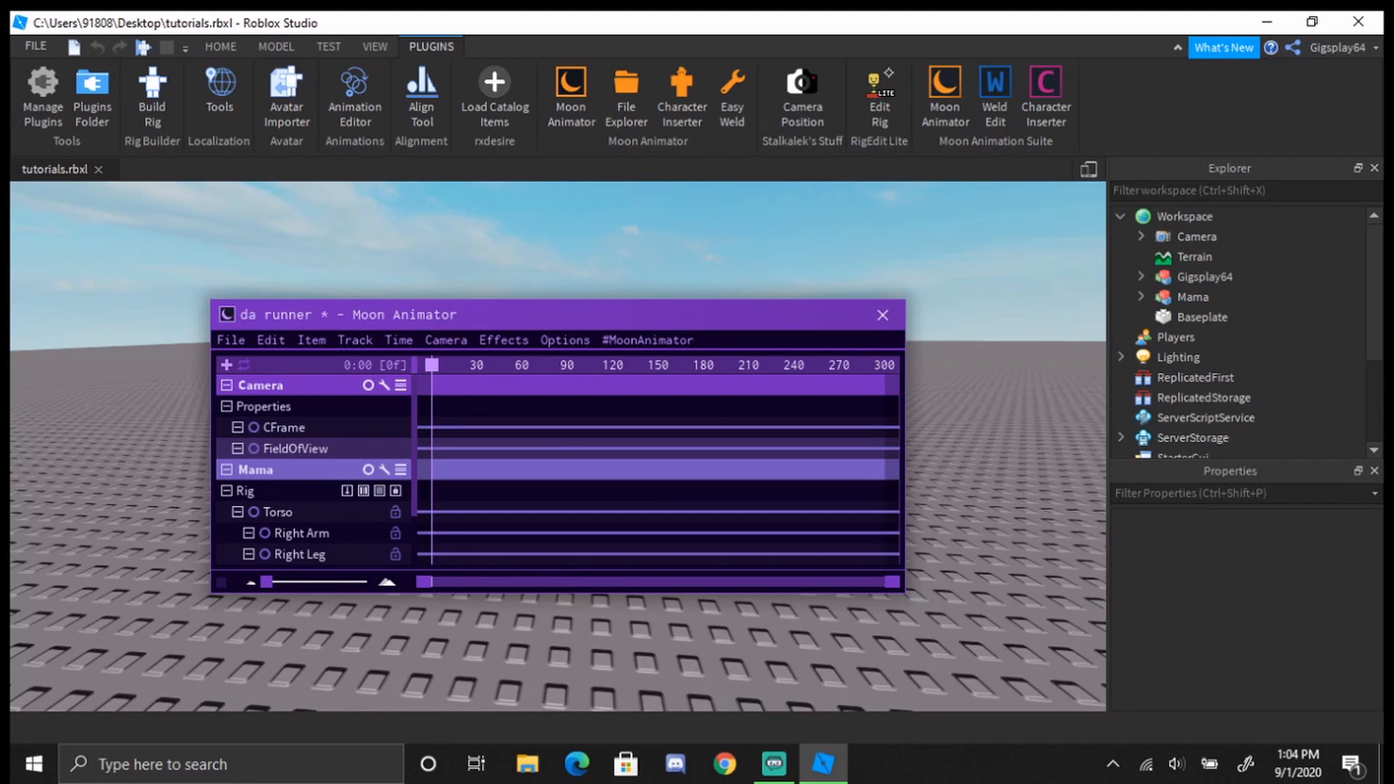
# Add a FieldOfView keyframe for the camera at frame 0 and lower its value
pyautogui.click(254, 449)
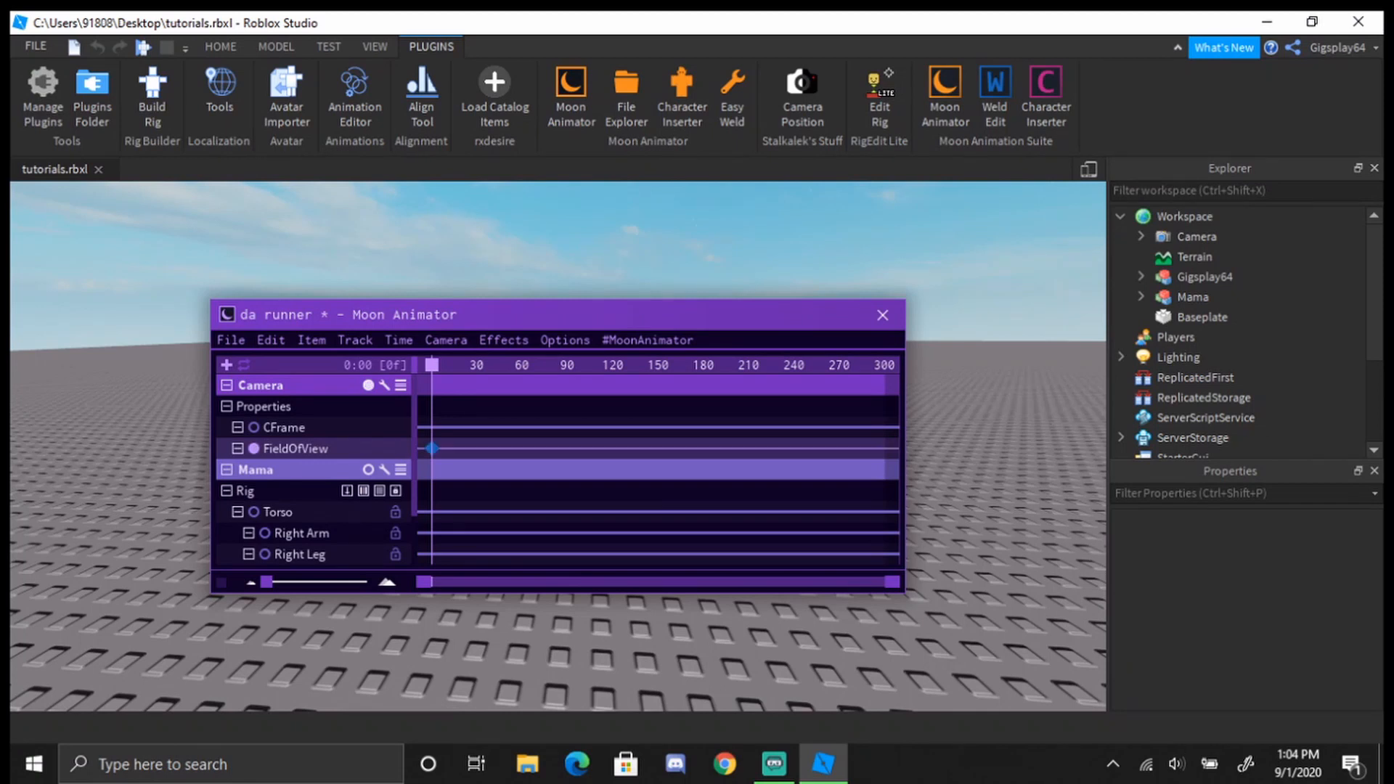
pyautogui.moveTo(420, 401); pyautogui.dragTo(448, 470)
pyautogui.press('7')
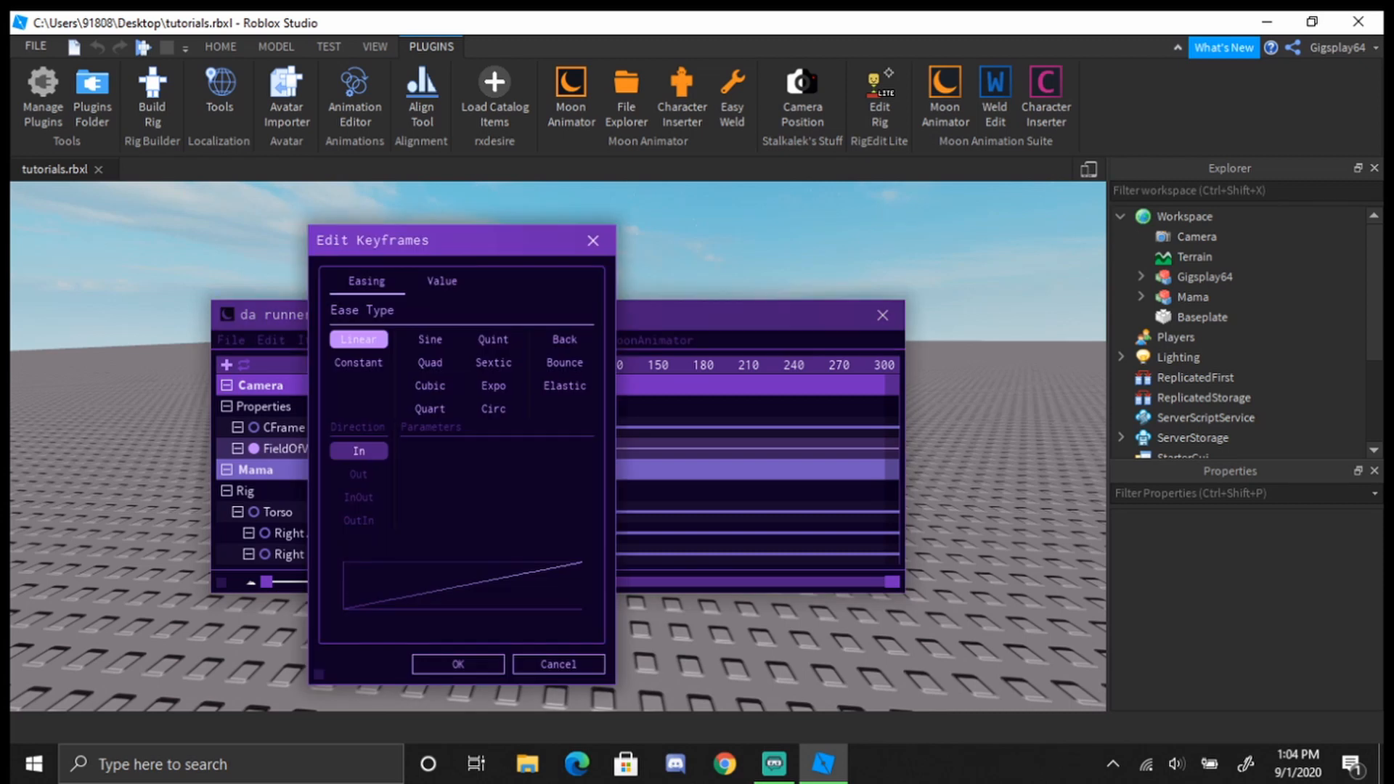
pyautogui.click(442, 281)
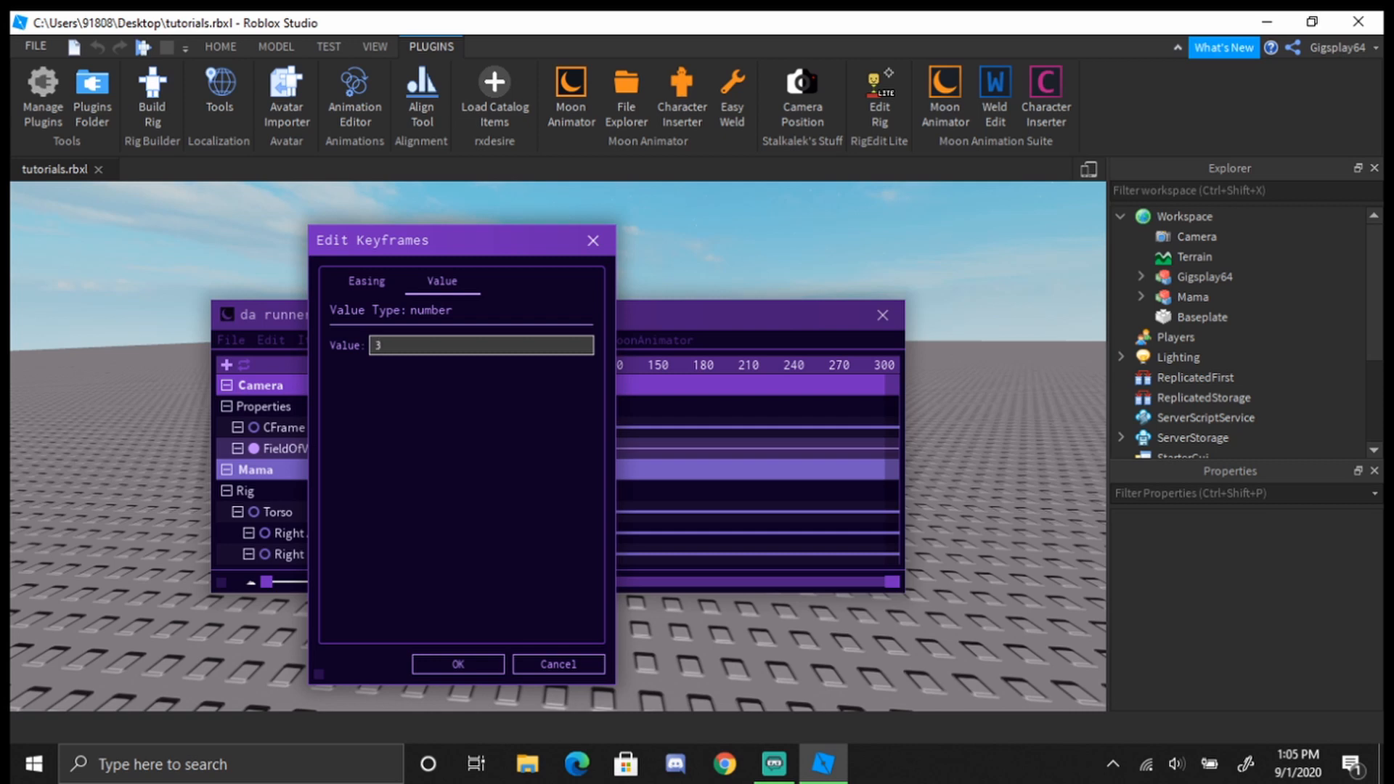
pyautogui.press('Return')
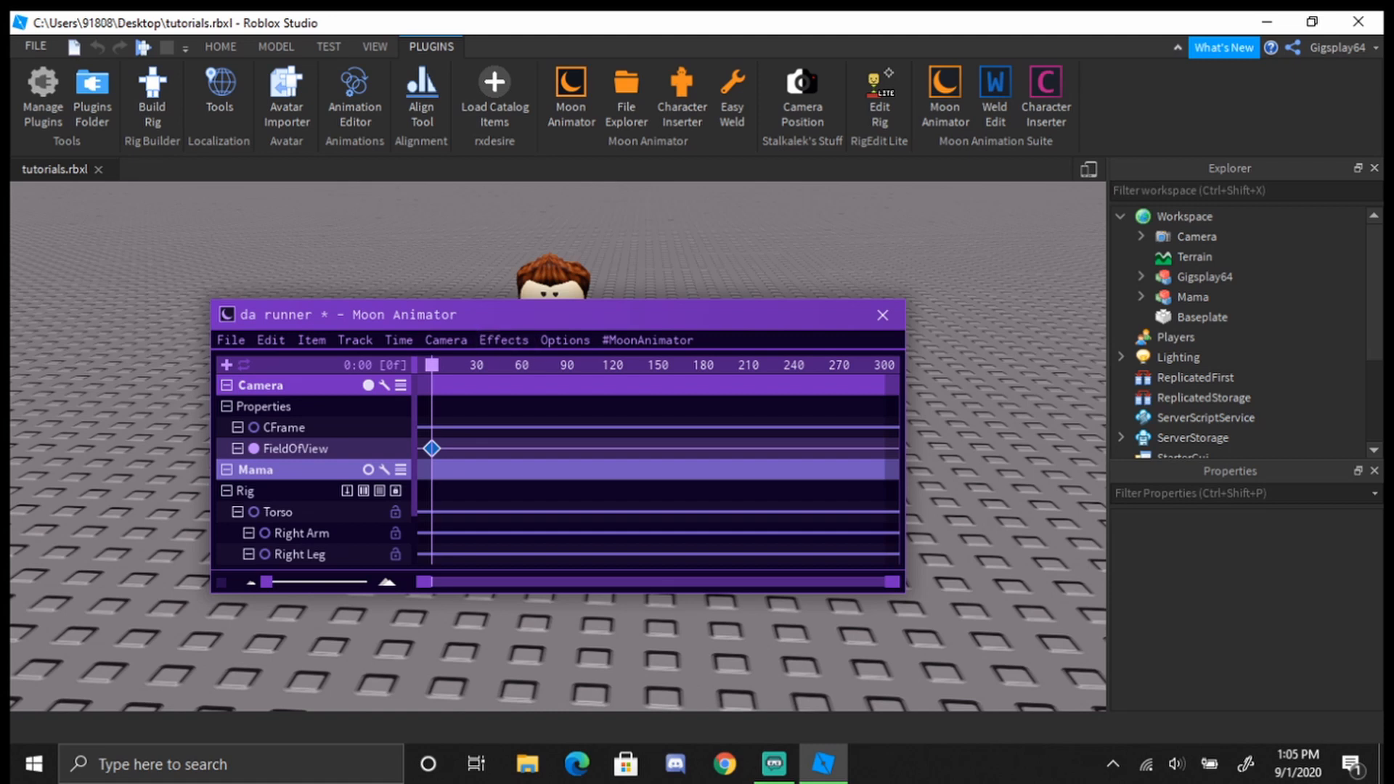
# Frame the whole character from the front and add a camera CFrame keyframe at frame 0
pyautogui.press('h')
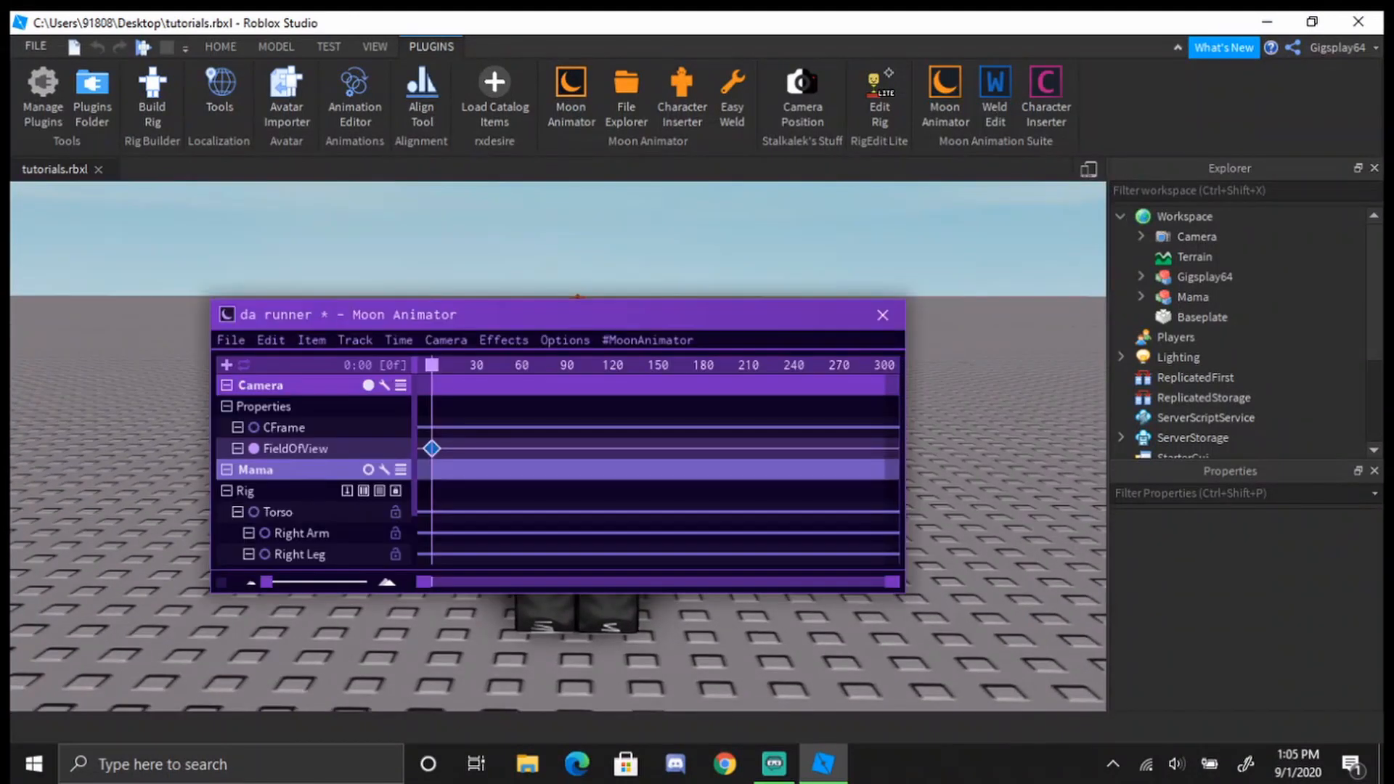
pyautogui.click(284, 428)
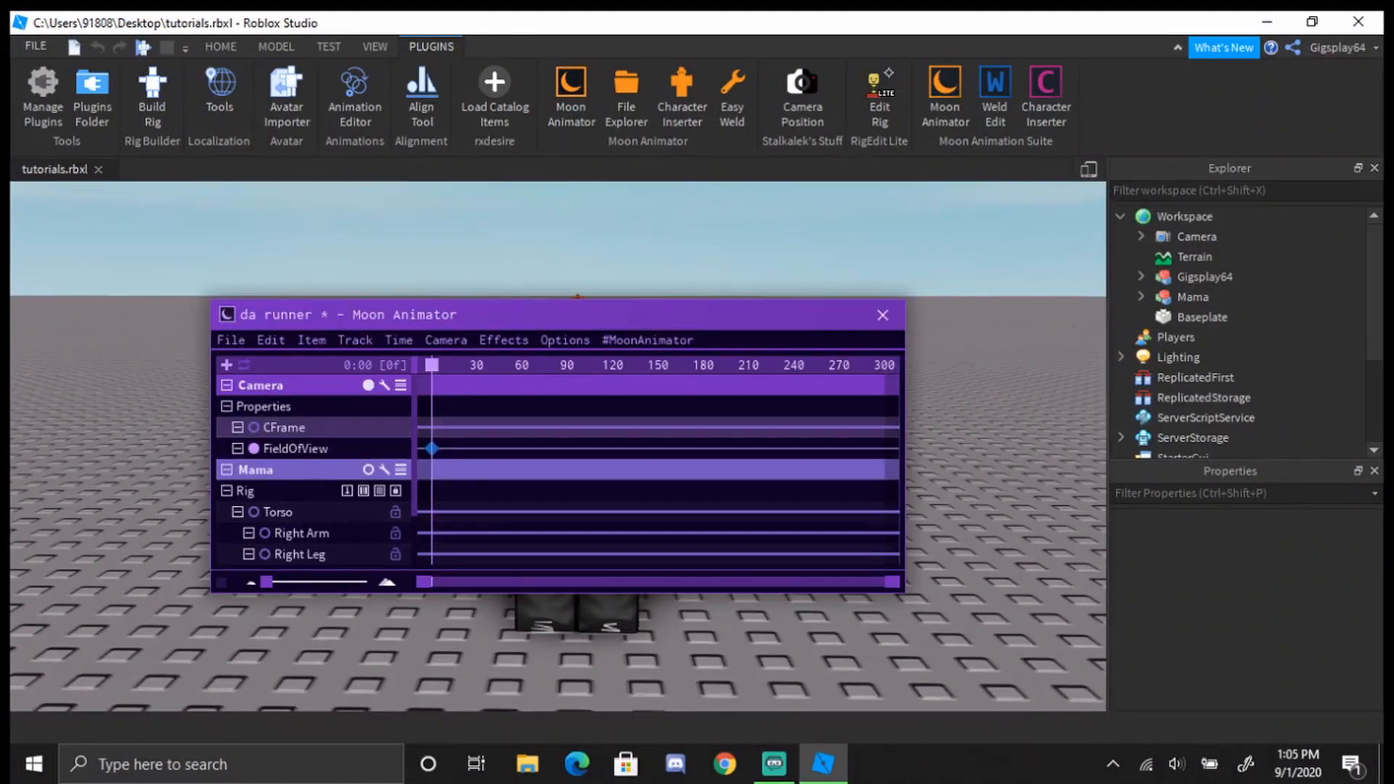
pyautogui.moveTo(419, 404); pyautogui.dragTo(461, 462)
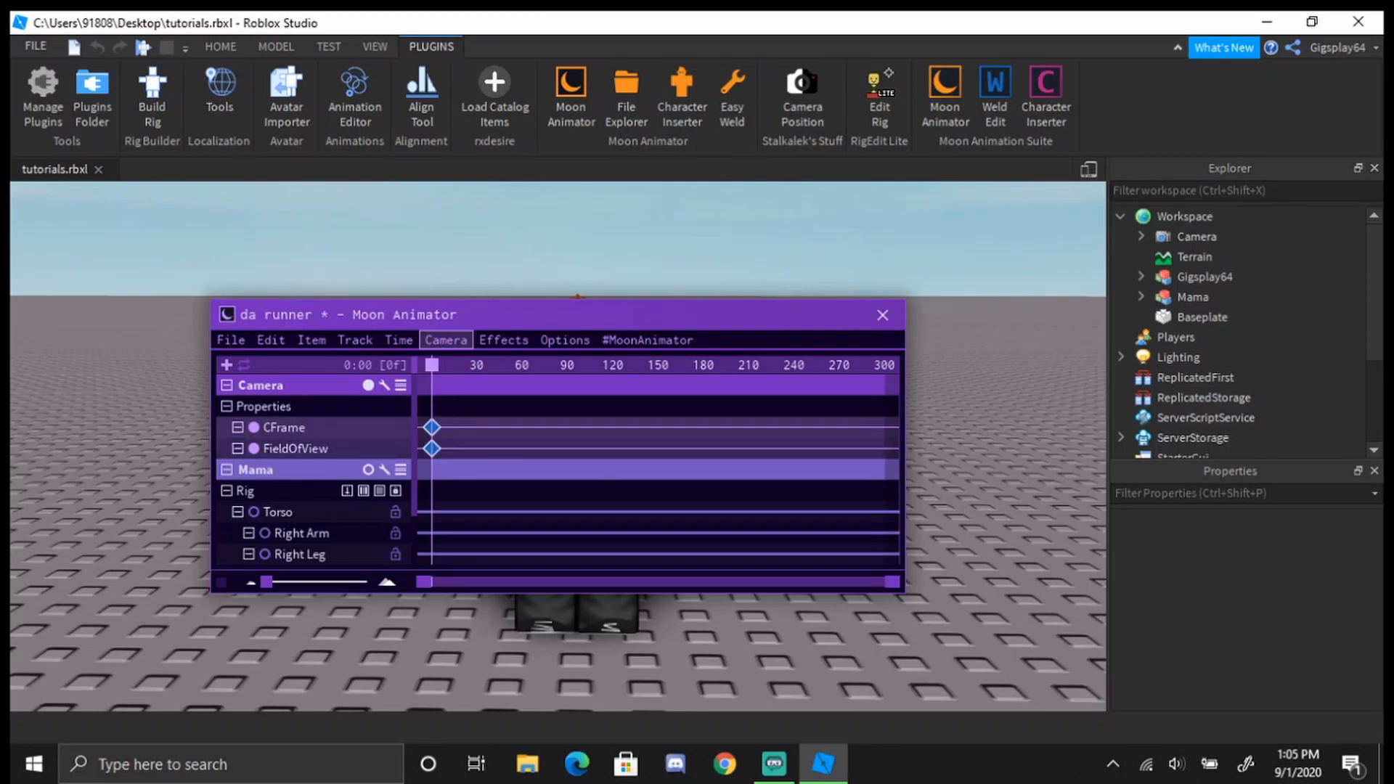
# Check the camera keyframe by moving the view away at frame 114 and returning the playhead to frame 0
pyautogui.moveTo(432, 365); pyautogui.dragTo(603, 365)
pyautogui.moveTo(648, 251); pyautogui.dragTo(748, 258, button='right')
pyautogui.press('a')
pyautogui.press('s')
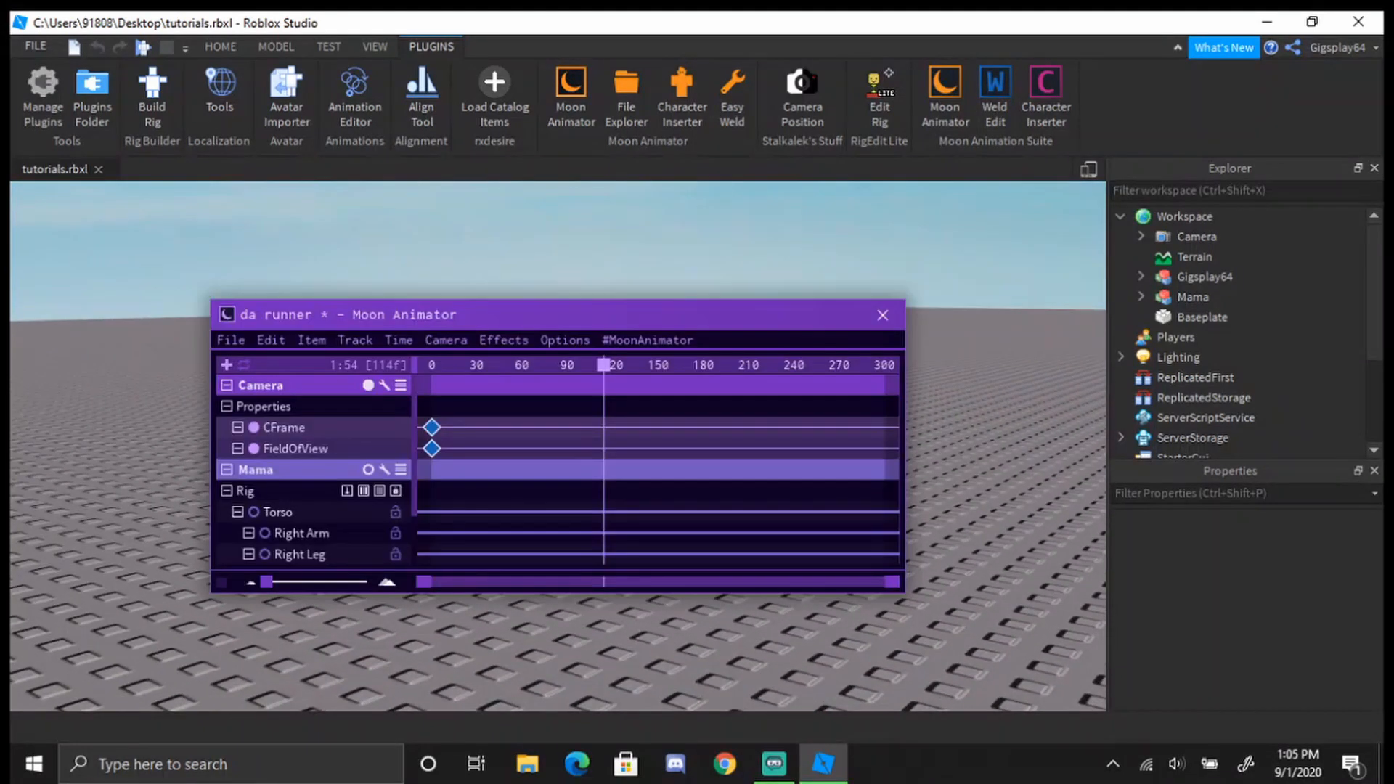
pyautogui.moveTo(603, 365); pyautogui.dragTo(432, 365)
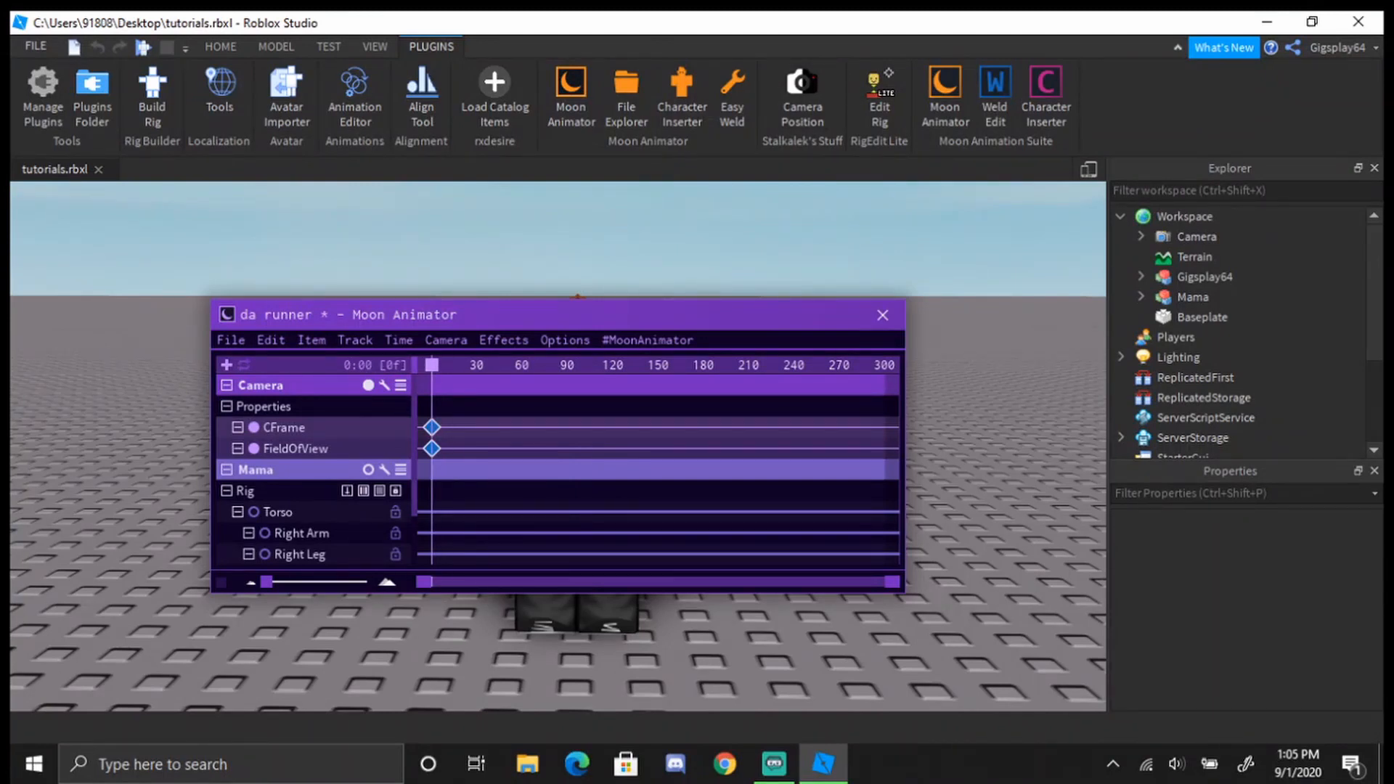
# Try out the rotation handles on the character's right leg and right arm, and clear the selection
pyautogui.scroll(-2, 312, 472)
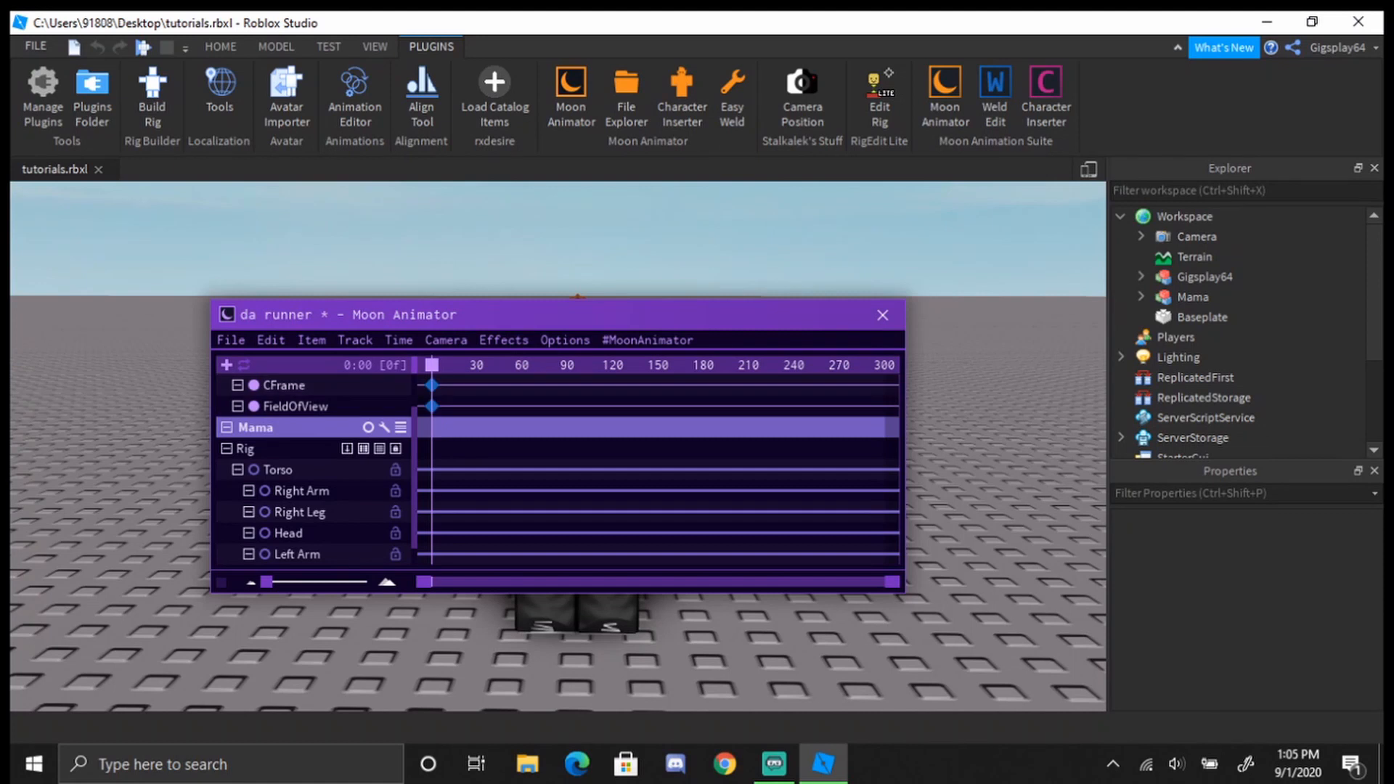
pyautogui.moveTo(697, 251); pyautogui.dragTo(697, 251, button='right')
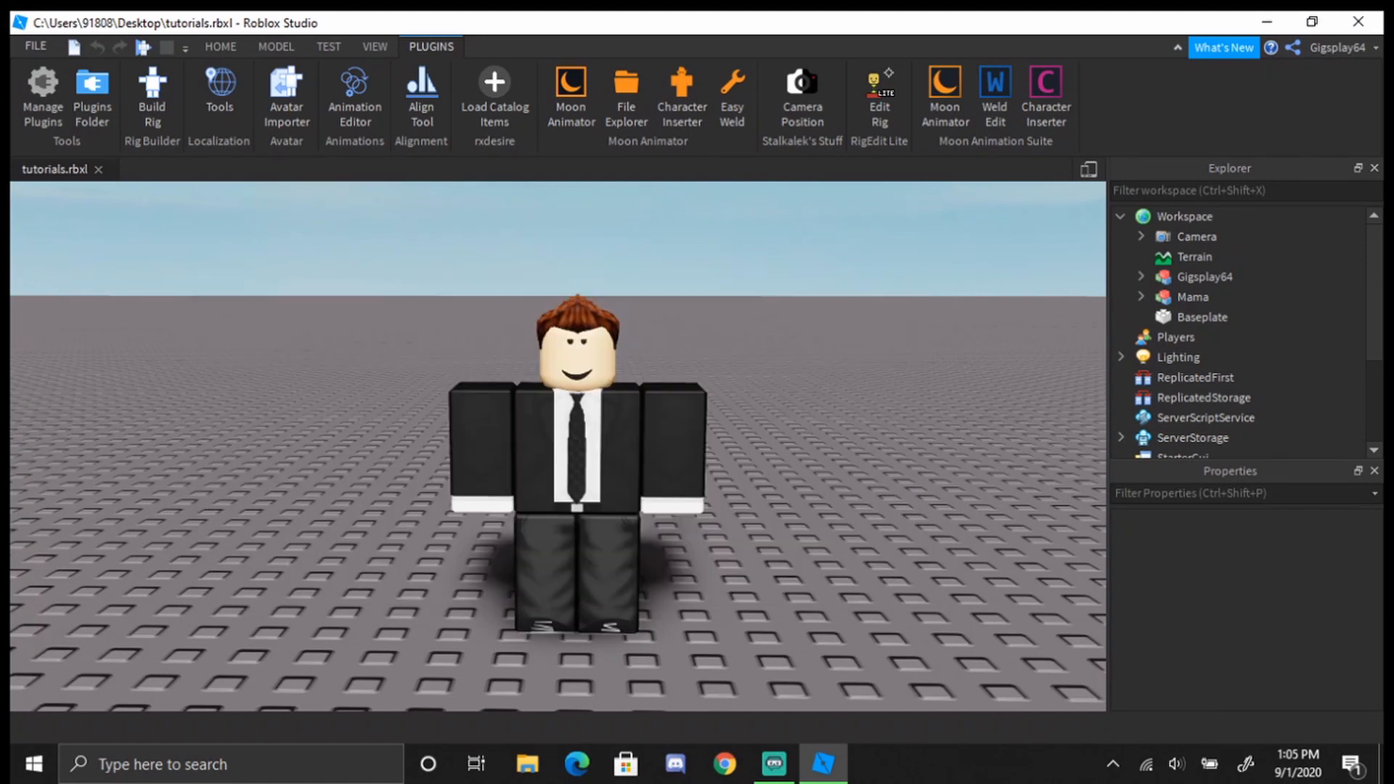
pyautogui.click(542, 585)
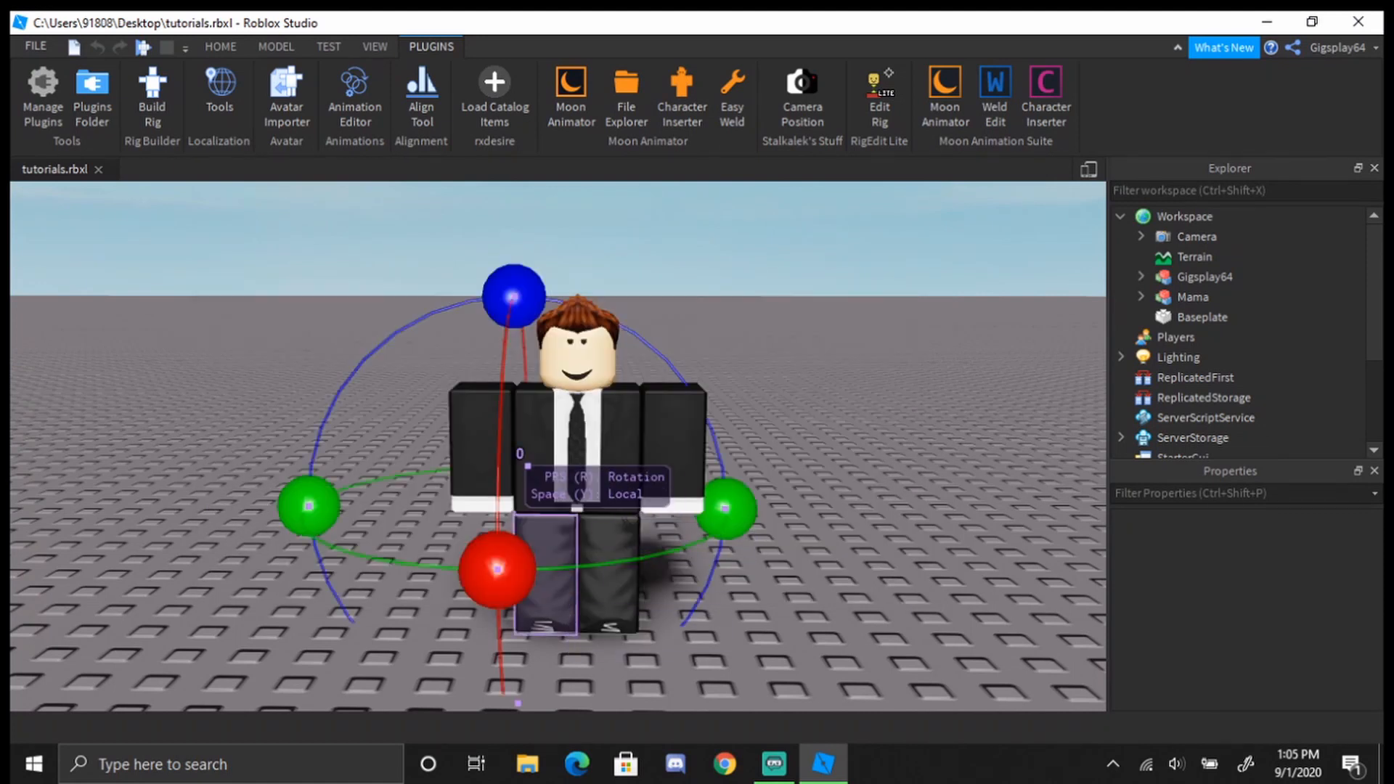
pyautogui.click(479, 442)
pyautogui.moveTo(504, 468); pyautogui.dragTo(504, 468)
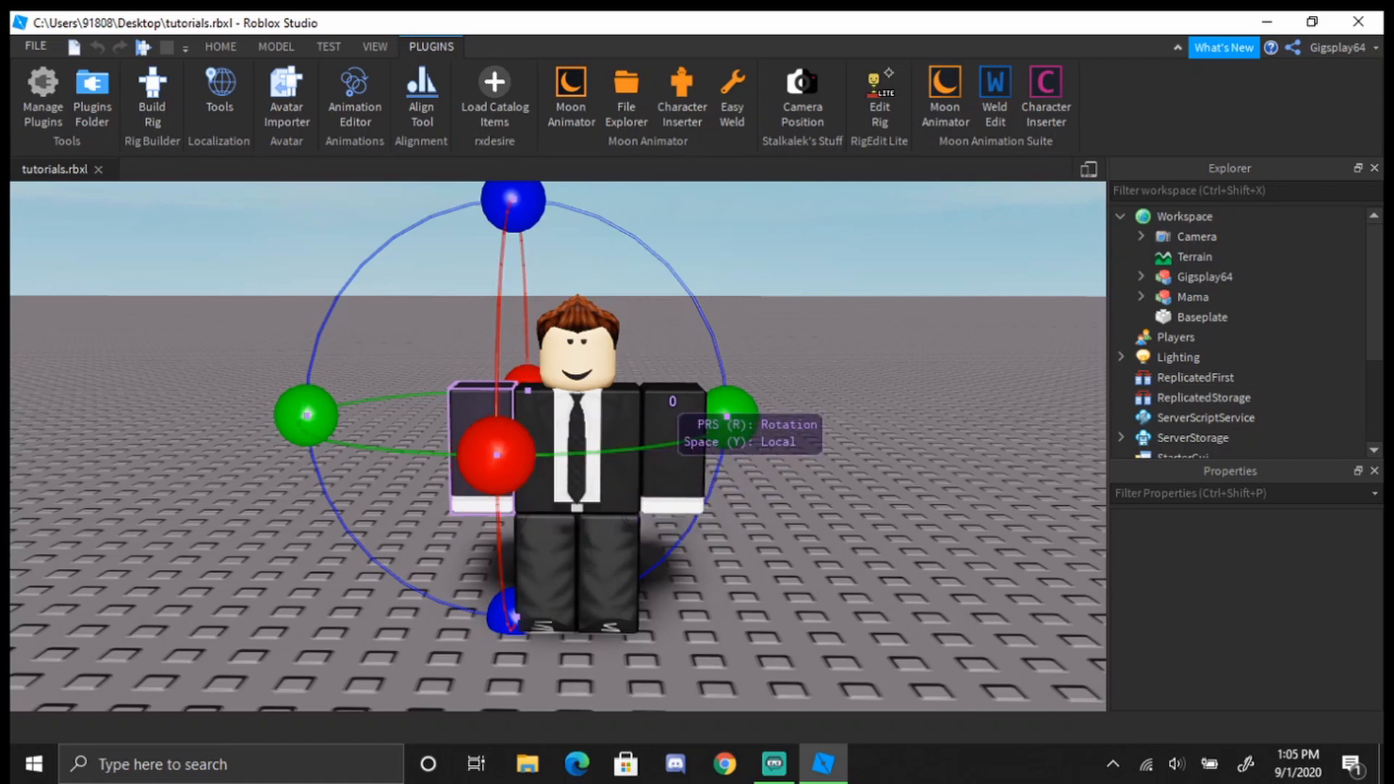
pyautogui.click(748, 343)
pyautogui.press('h')
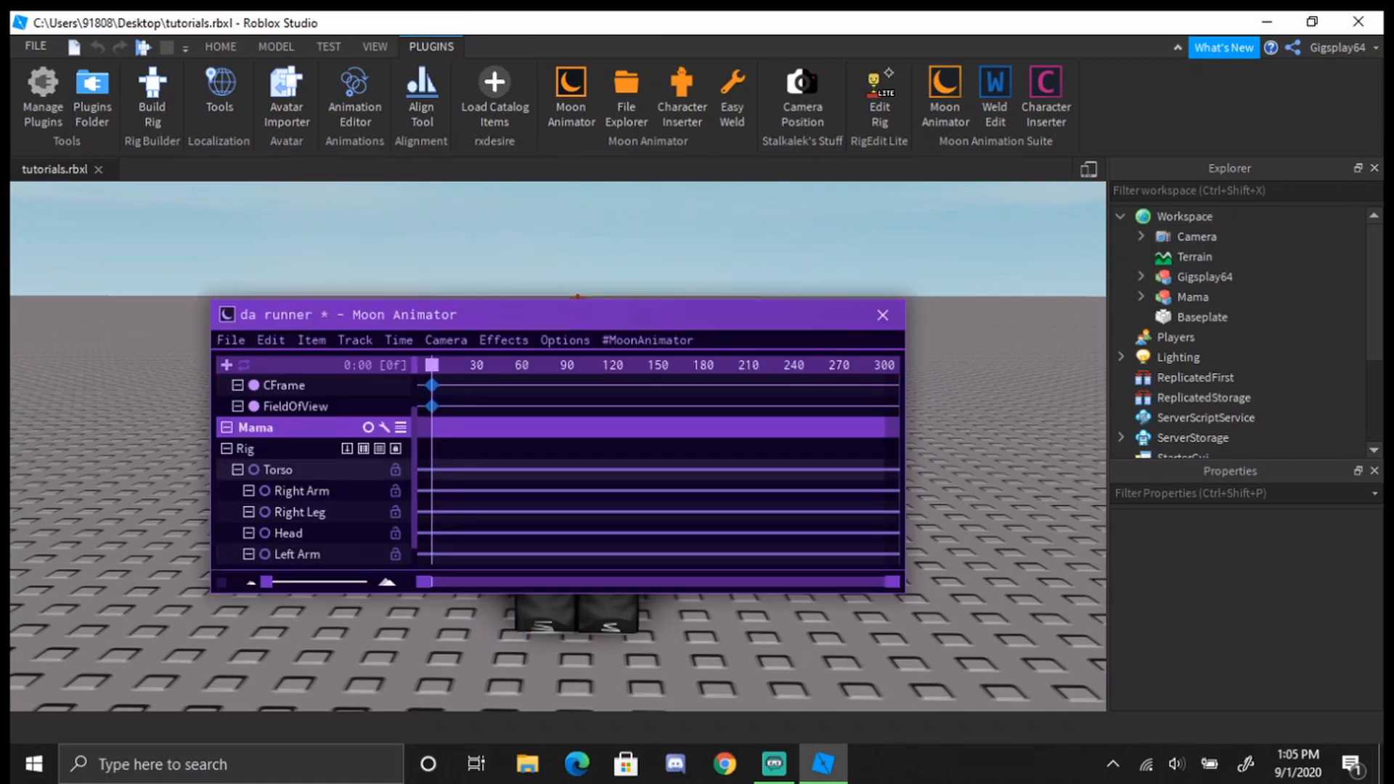
# Add keyframes at frame 0 to the Torso, Right Arm, Right Leg, Head and Left Arm tracks of Mama
pyautogui.click(278, 469)
pyautogui.keyDown('ctrl'); pyautogui.click(302, 491); pyautogui.keyUp('ctrl')
pyautogui.keyDown('ctrl'); pyautogui.click(300, 512); pyautogui.keyUp('ctrl')
pyautogui.keyDown('ctrl'); pyautogui.click(288, 533); pyautogui.keyUp('ctrl')
pyautogui.keyDown('ctrl'); pyautogui.click(297, 554); pyautogui.keyUp('ctrl')
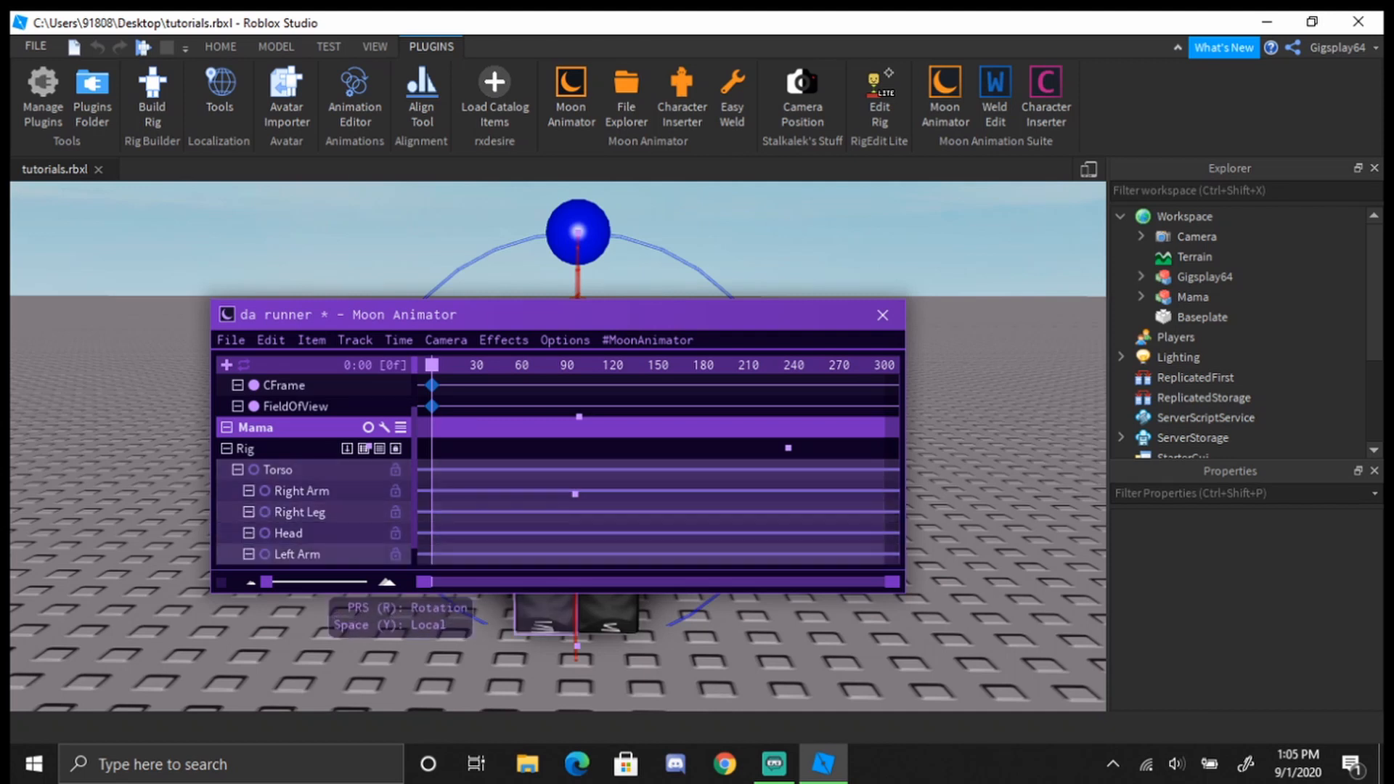
pyautogui.press('=')
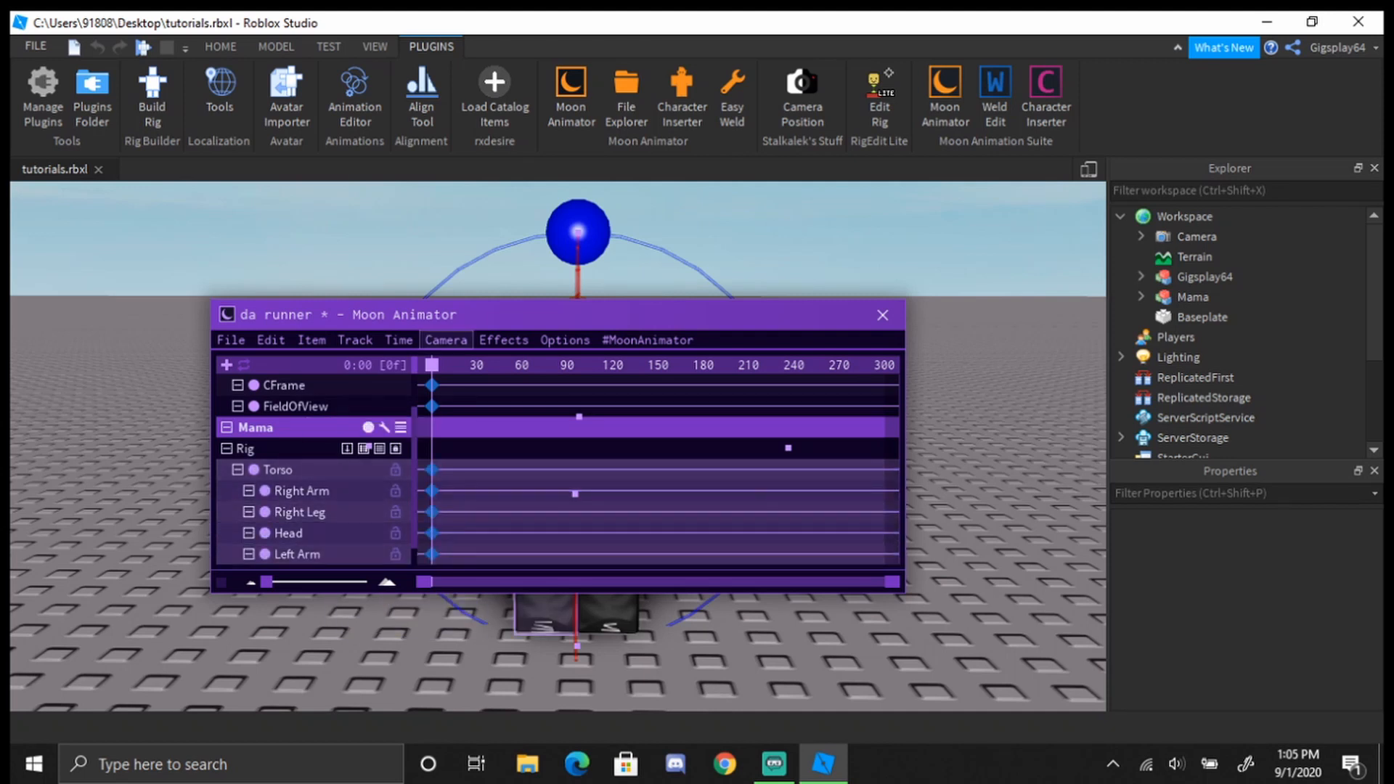
# At frame 60, swing the character's left leg backward with the rotation handles
pyautogui.moveTo(432, 366); pyautogui.dragTo(474, 365)
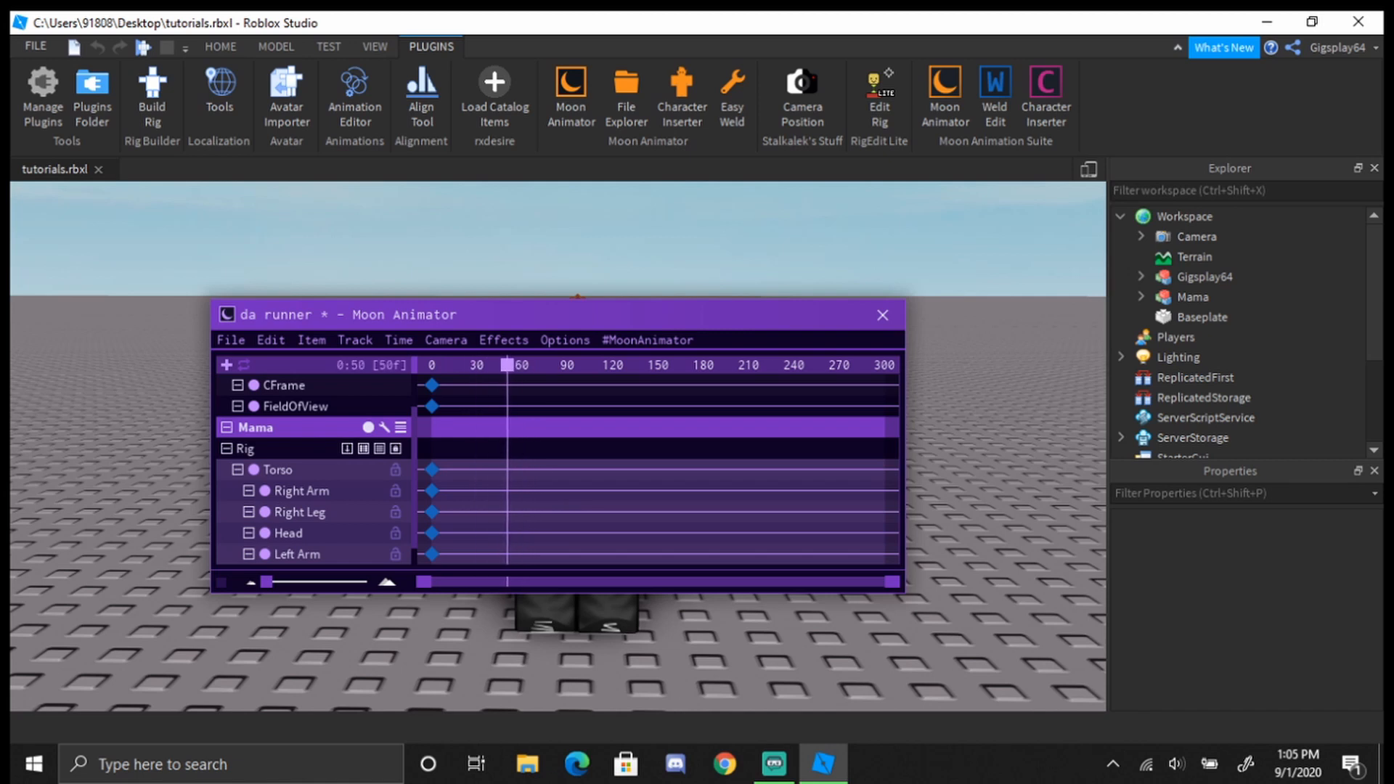
pyautogui.press('Escape')
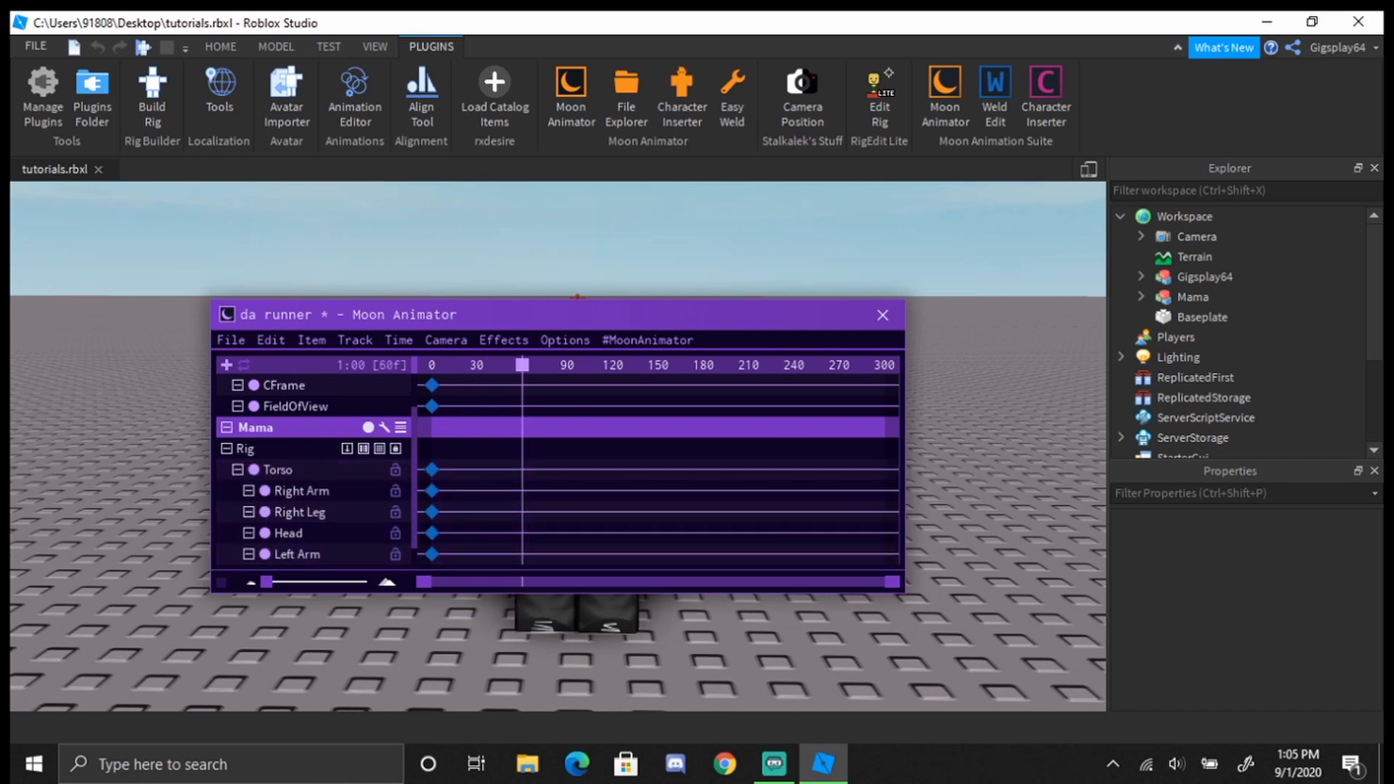
pyautogui.press('5')
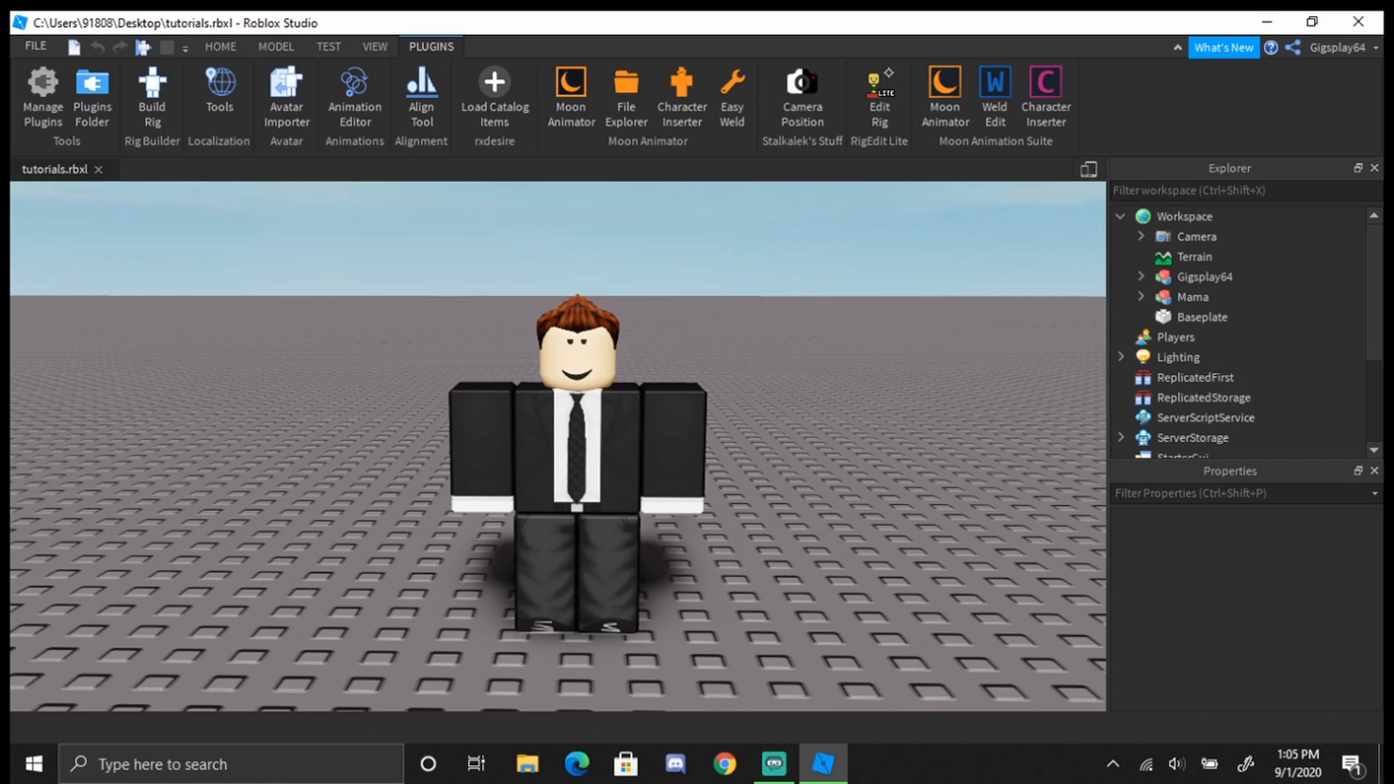
pyautogui.press('a')
pyautogui.moveTo(558, 436); pyautogui.dragTo(509, 490, button='right')
pyautogui.press('w')
pyautogui.press('d')
pyautogui.press('d')
pyautogui.press('d')
pyautogui.click(828, 551)
pyautogui.press('d')
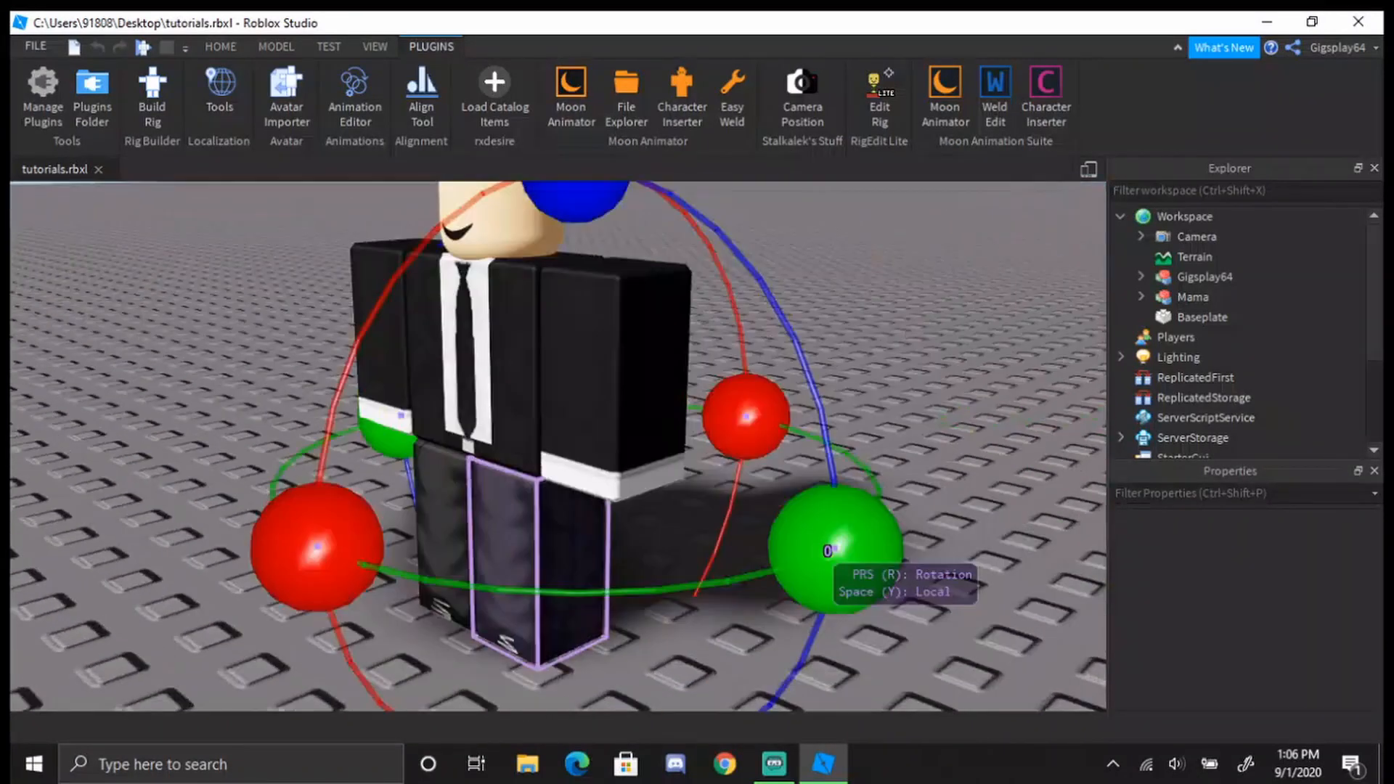
pyautogui.moveTo(827, 551); pyautogui.dragTo(819, 549, button='right')
pyautogui.press('s')
pyautogui.press('d')
pyautogui.moveTo(728, 456); pyautogui.dragTo(728, 430)
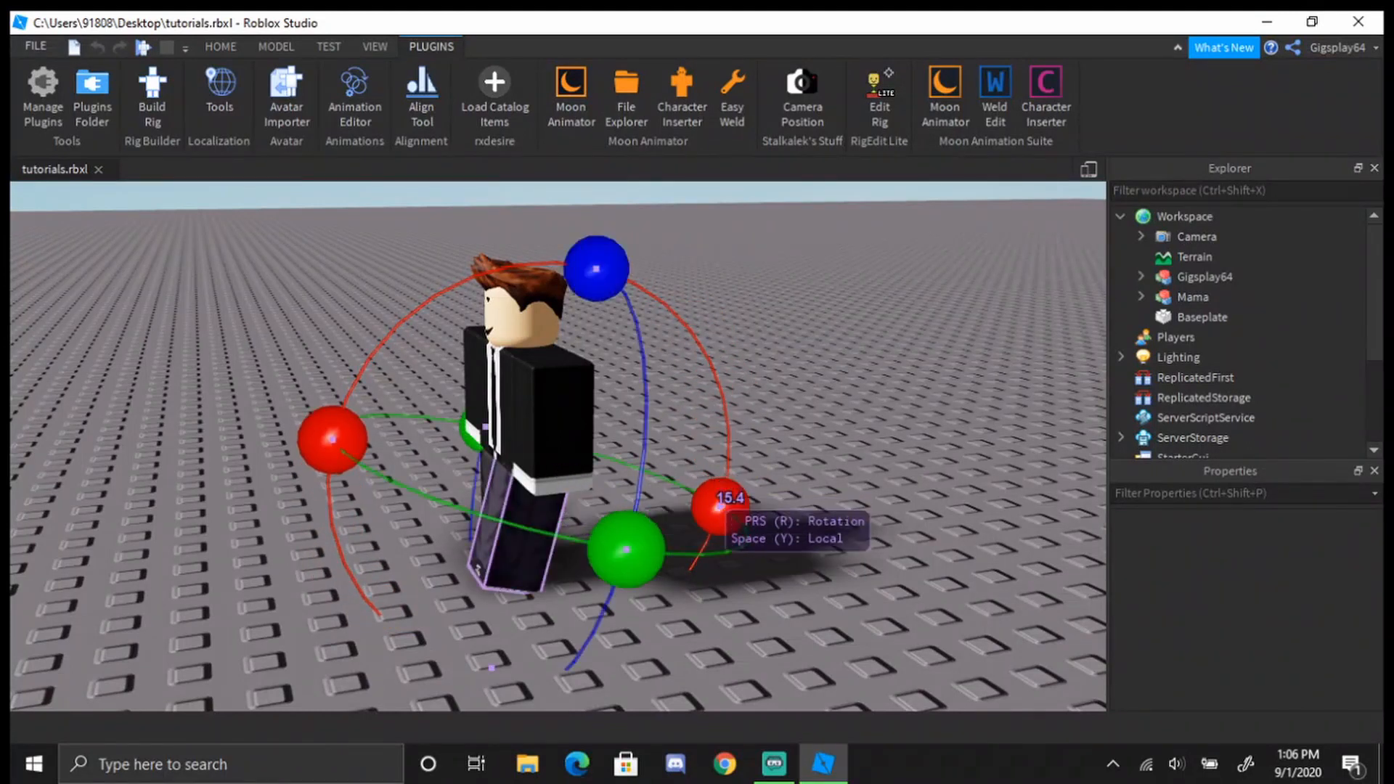
# Swing the character's right leg forward to form a running stride
pyautogui.moveTo(704, 451); pyautogui.dragTo(702, 454, button='right')
pyautogui.press('w')
pyautogui.click(517, 567)
pyautogui.press('s')
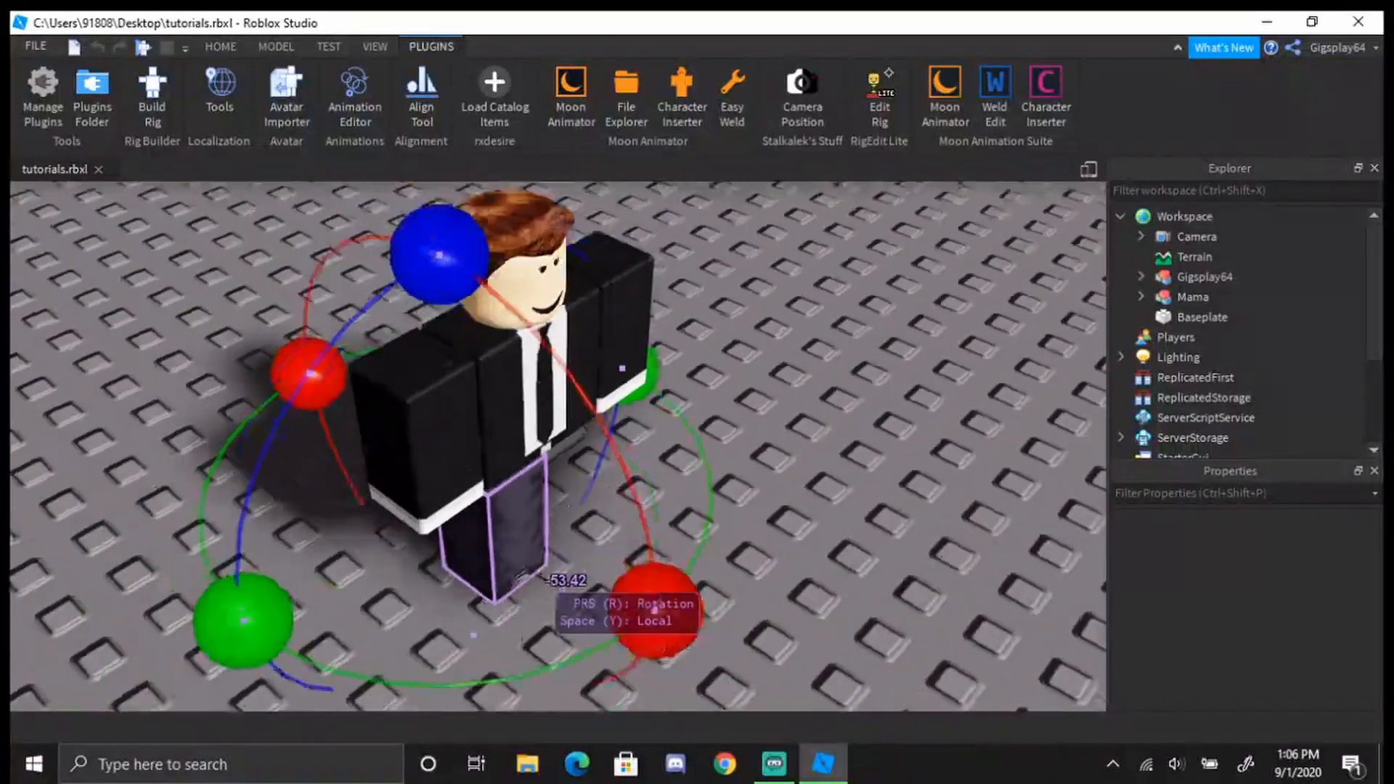
pyautogui.moveTo(598, 459); pyautogui.dragTo(614, 469)
pyautogui.moveTo(613, 469); pyautogui.dragTo(614, 469, button='right')
pyautogui.press('a')
pyautogui.press('d')
# Rotate the character's right arm backward for the first stride pose
pyautogui.click(535, 455)
pyautogui.moveTo(699, 466); pyautogui.dragTo(625, 557)
pyautogui.moveTo(625, 558); pyautogui.dragTo(638, 472, button='right')
pyautogui.press('d')
pyautogui.scroll(-2, 628, 490)
pyautogui.moveTo(768, 350); pyautogui.dragTo(792, 370)
# Rotate the character's left arm forward, opposite to the right arm
pyautogui.click(651, 594)
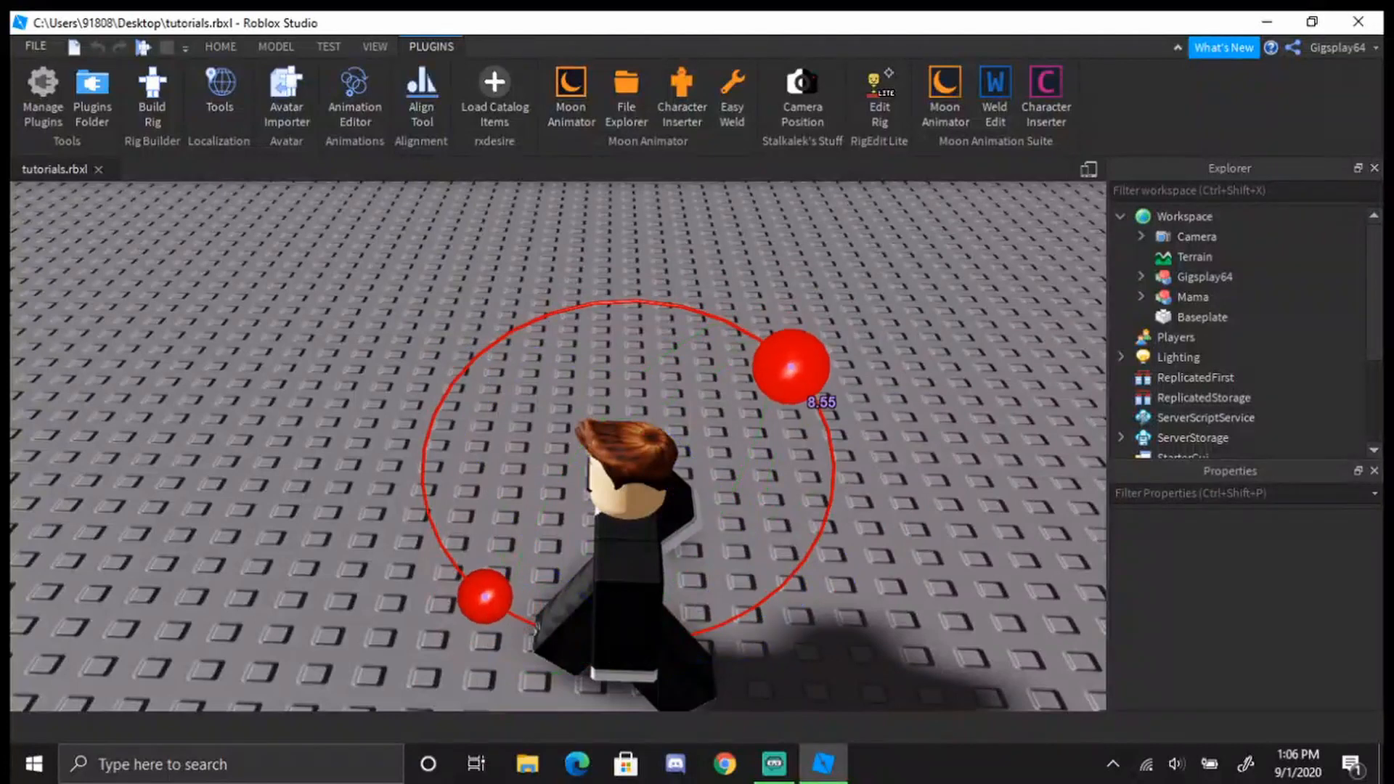
pyautogui.moveTo(651, 593); pyautogui.dragTo(753, 590, button='right')
pyautogui.press('a')
pyautogui.moveTo(717, 569); pyautogui.dragTo(808, 429)
pyautogui.press('a')
pyautogui.moveTo(809, 448); pyautogui.dragTo(810, 447, button='right')
pyautogui.press('w')
pyautogui.scroll(-2, 628, 353)
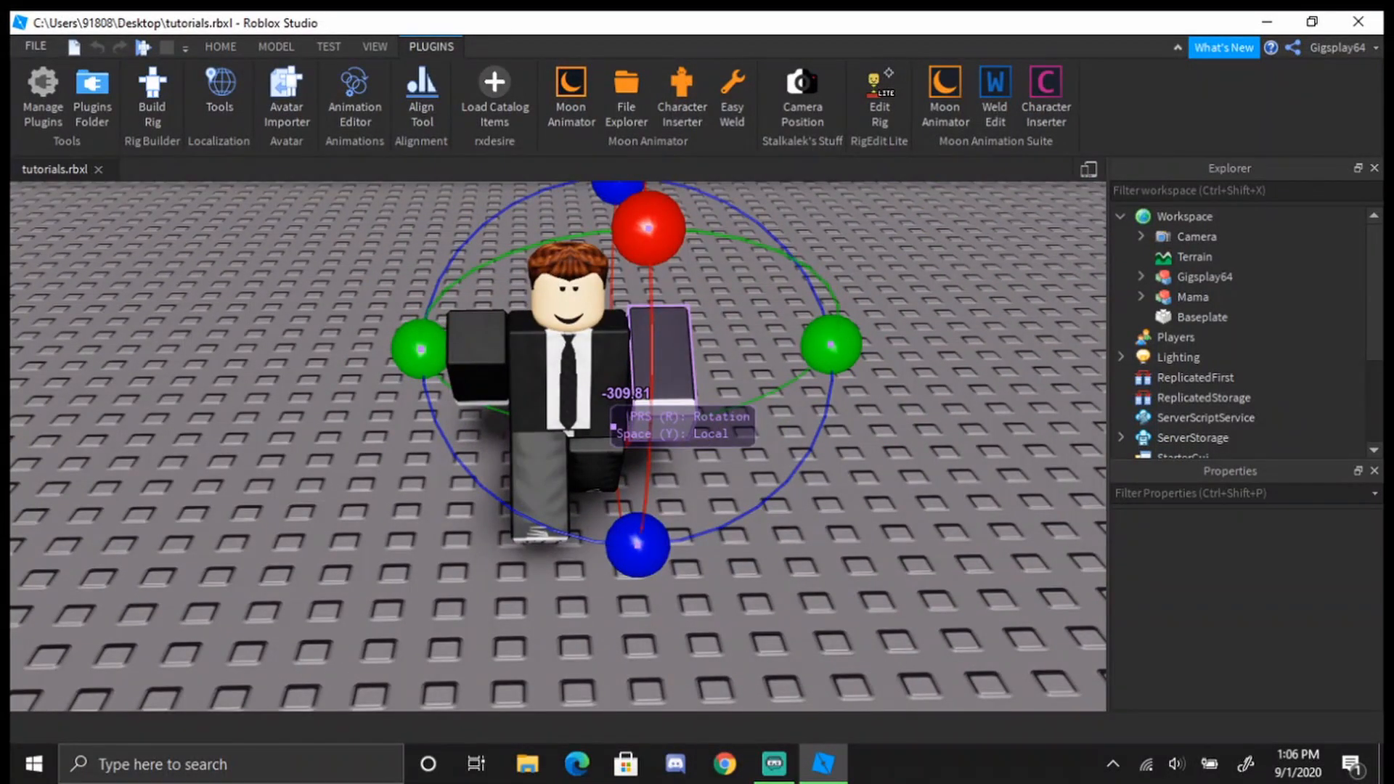
# Try switching between the position and rotation handles on the character's parts
pyautogui.press('r')
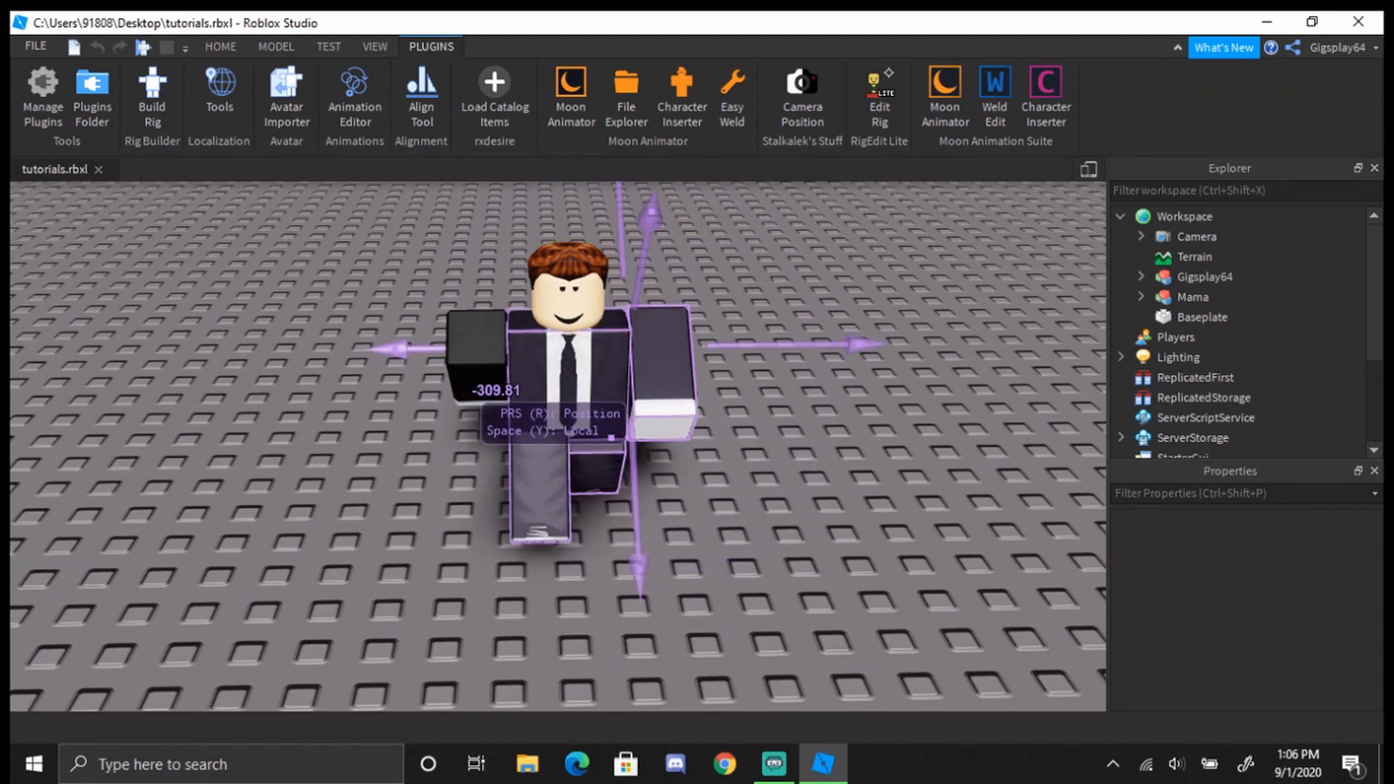
pyautogui.click(501, 349)
pyautogui.click(467, 351)
pyautogui.moveTo(507, 347); pyautogui.dragTo(509, 347, button='right')
pyautogui.press('r')
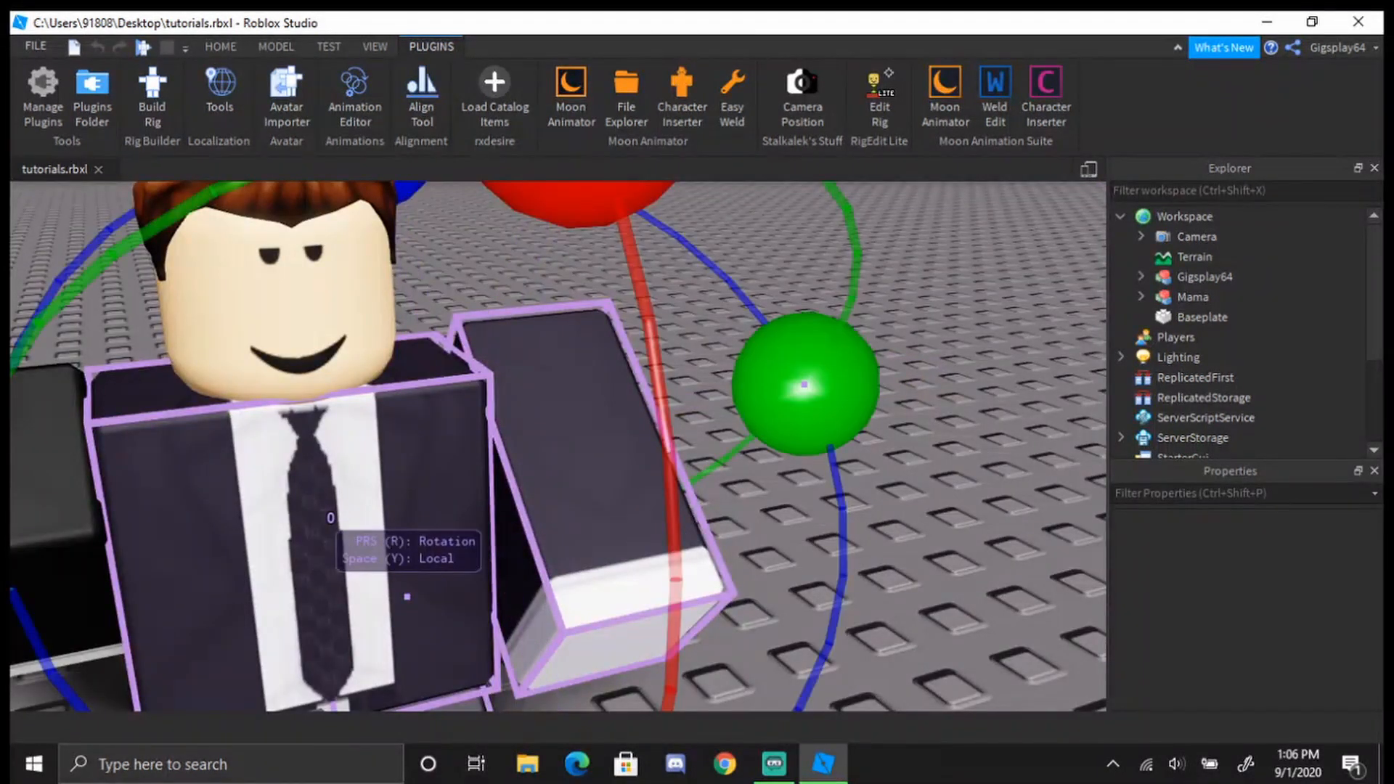
pyautogui.scroll(-5, 558, 446)
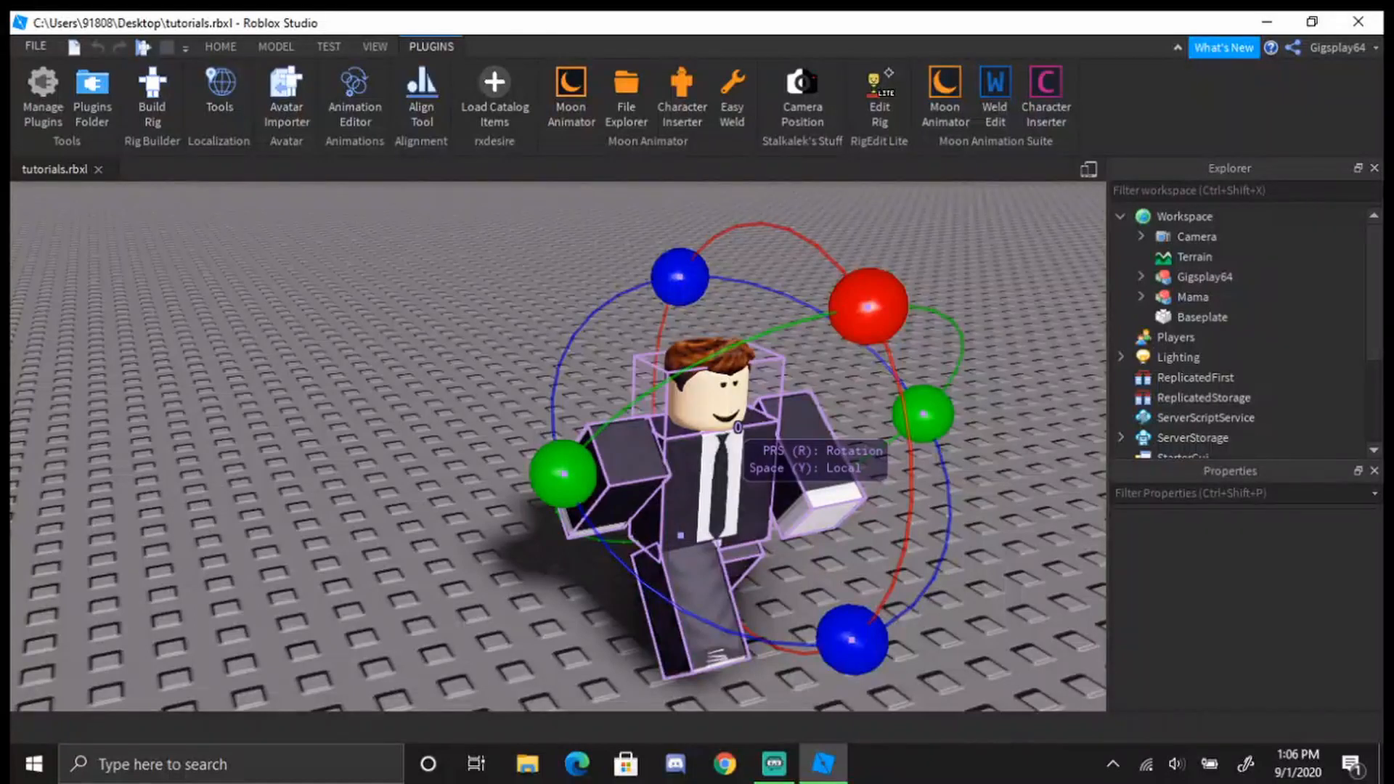
# Move the torso forward by about 2.49 with the position handles
pyautogui.press('r')
pyautogui.scroll(-3, 748, 523)
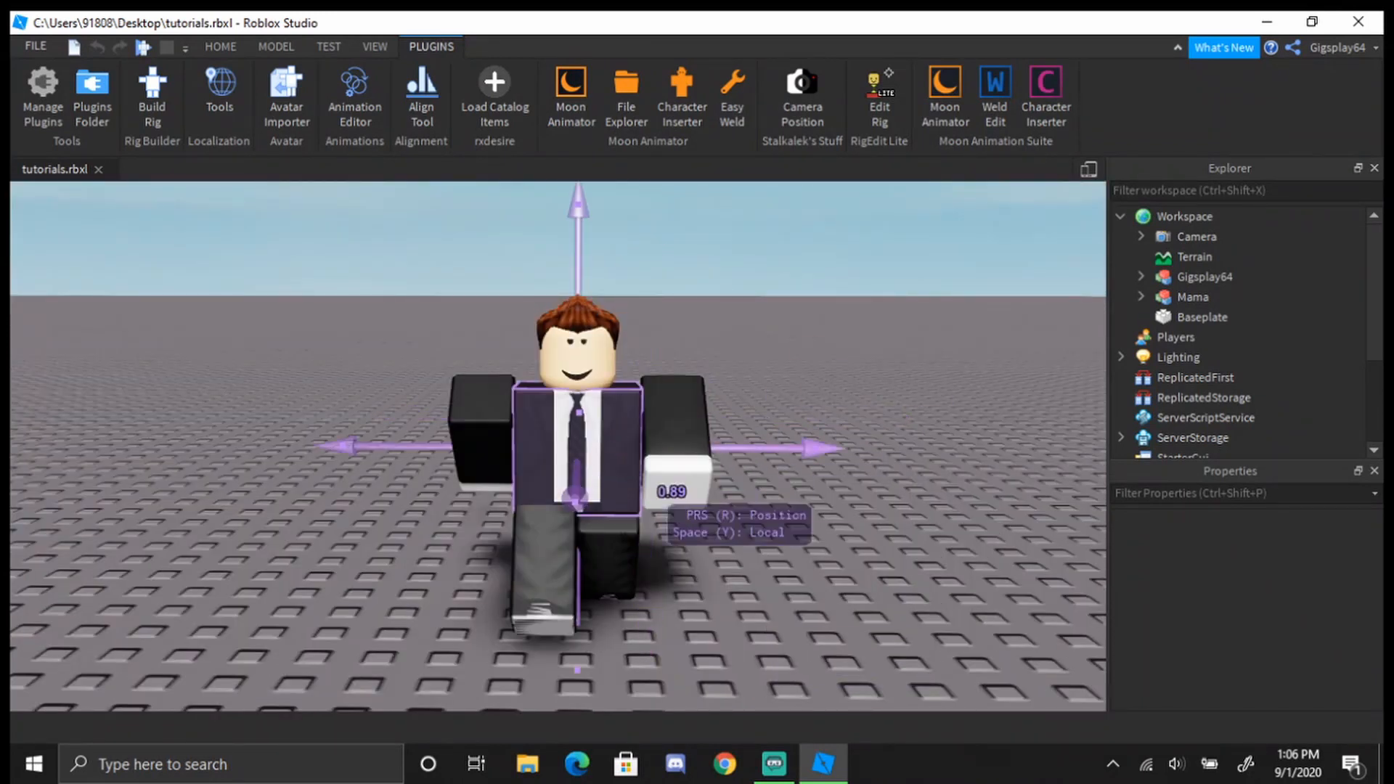
pyautogui.moveTo(655, 489); pyautogui.dragTo(707, 450, button='right')
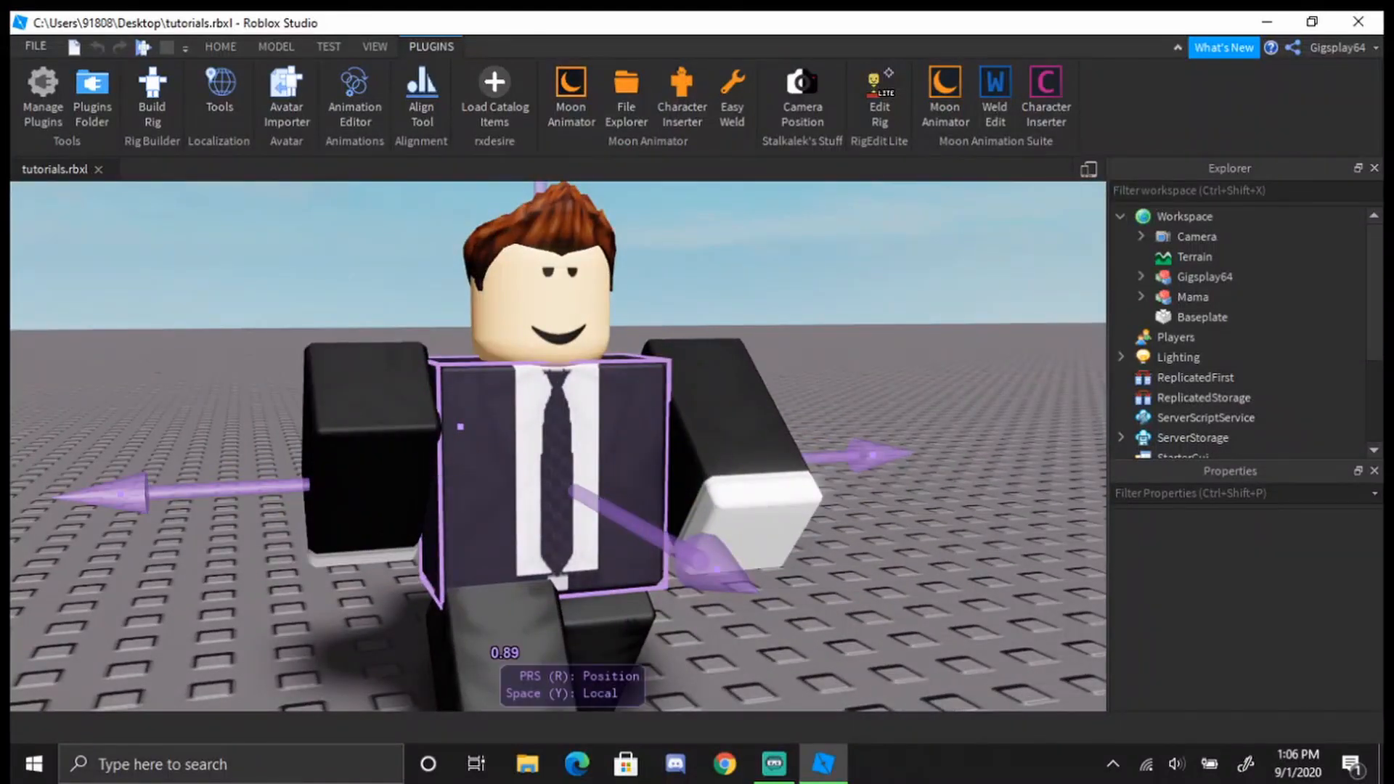
pyautogui.scroll(-5, 538, 558)
pyautogui.moveTo(541, 559); pyautogui.dragTo(541, 541, button='right')
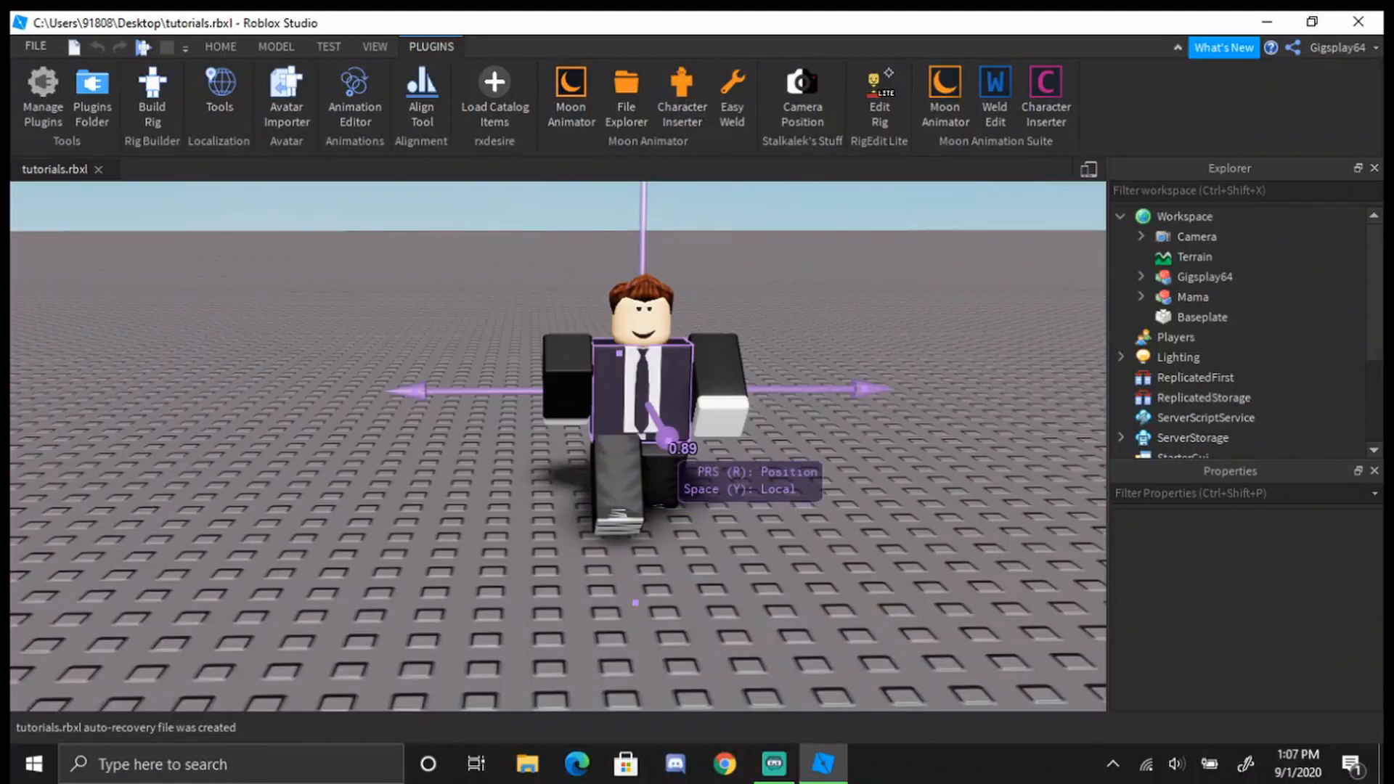
pyautogui.moveTo(668, 439); pyautogui.dragTo(686, 473)
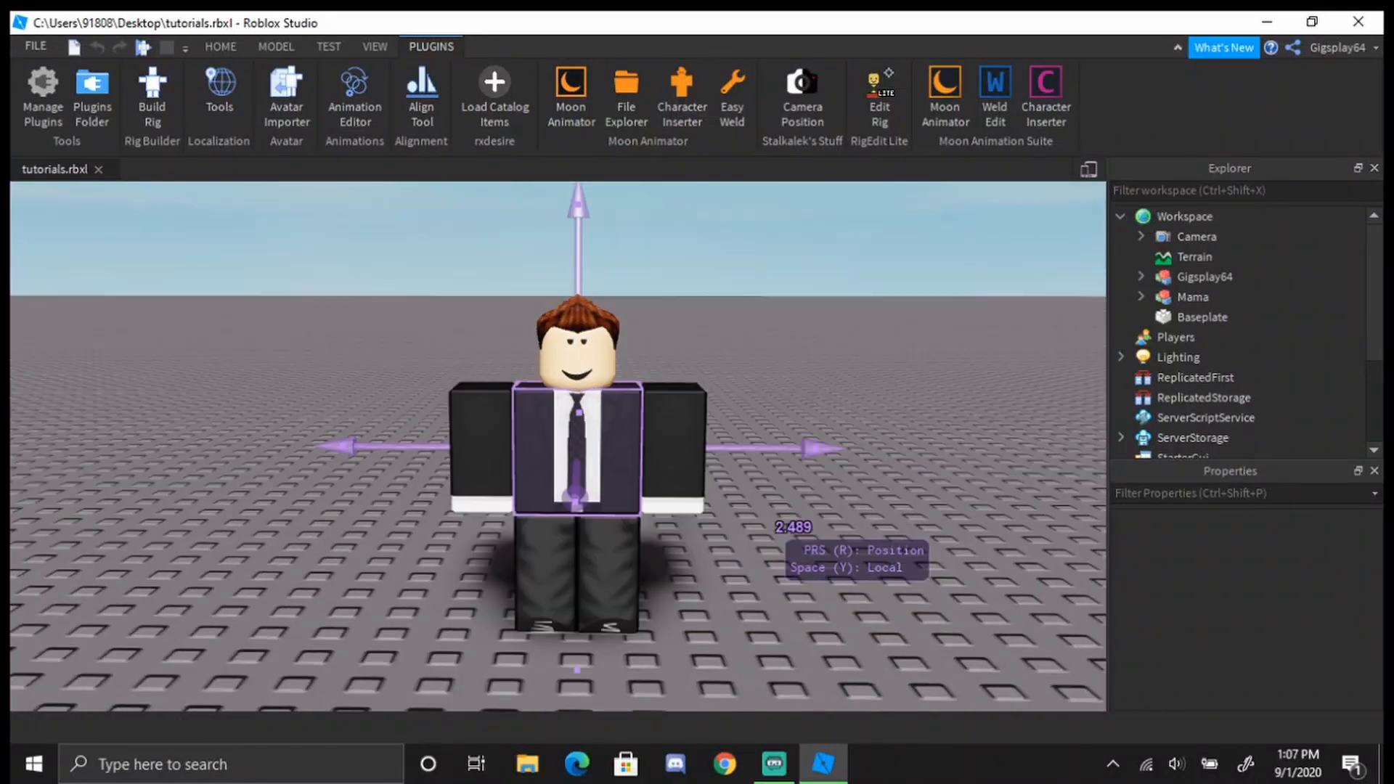
# At about frame 120, rotate the right leg backward about 76° and the left leg forward about 64°
pyautogui.press('space')
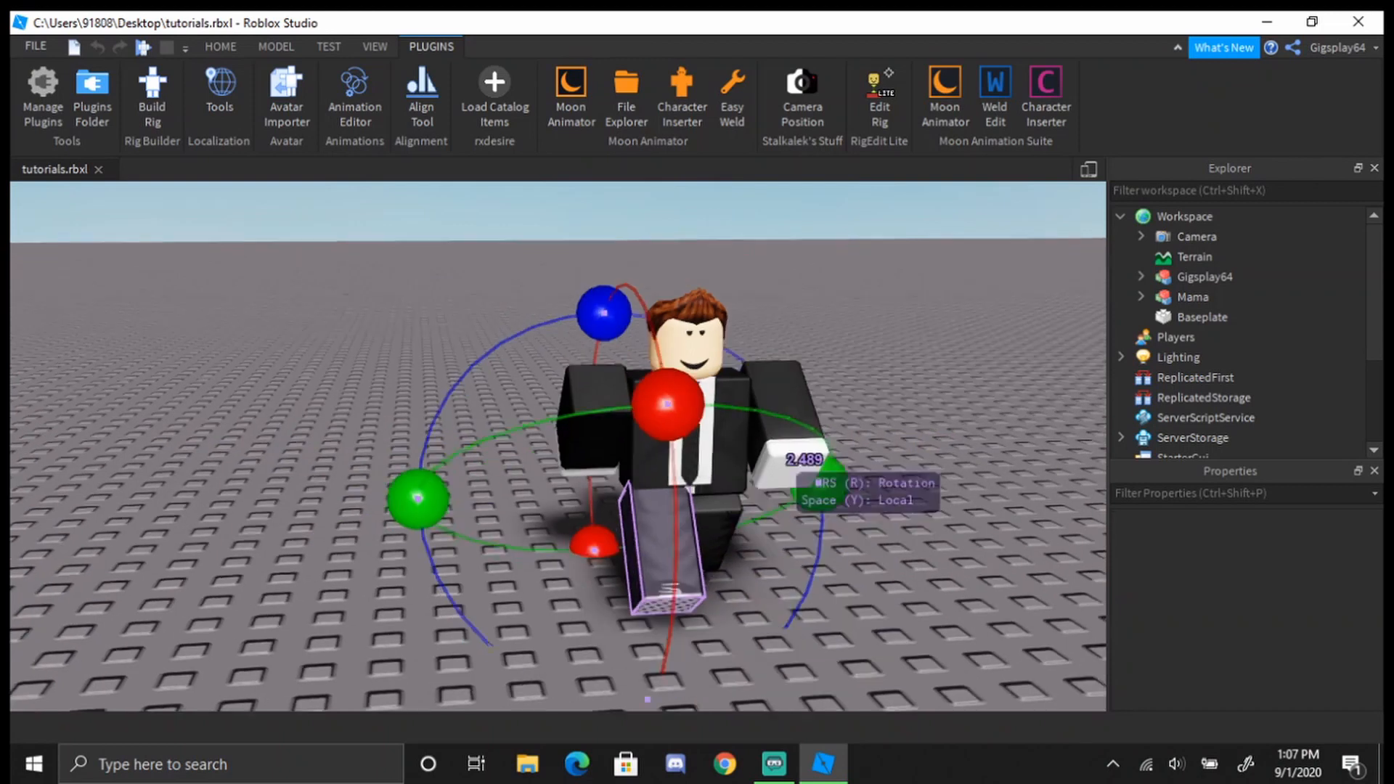
pyautogui.moveTo(657, 407); pyautogui.dragTo(655, 648)
pyautogui.click(697, 552)
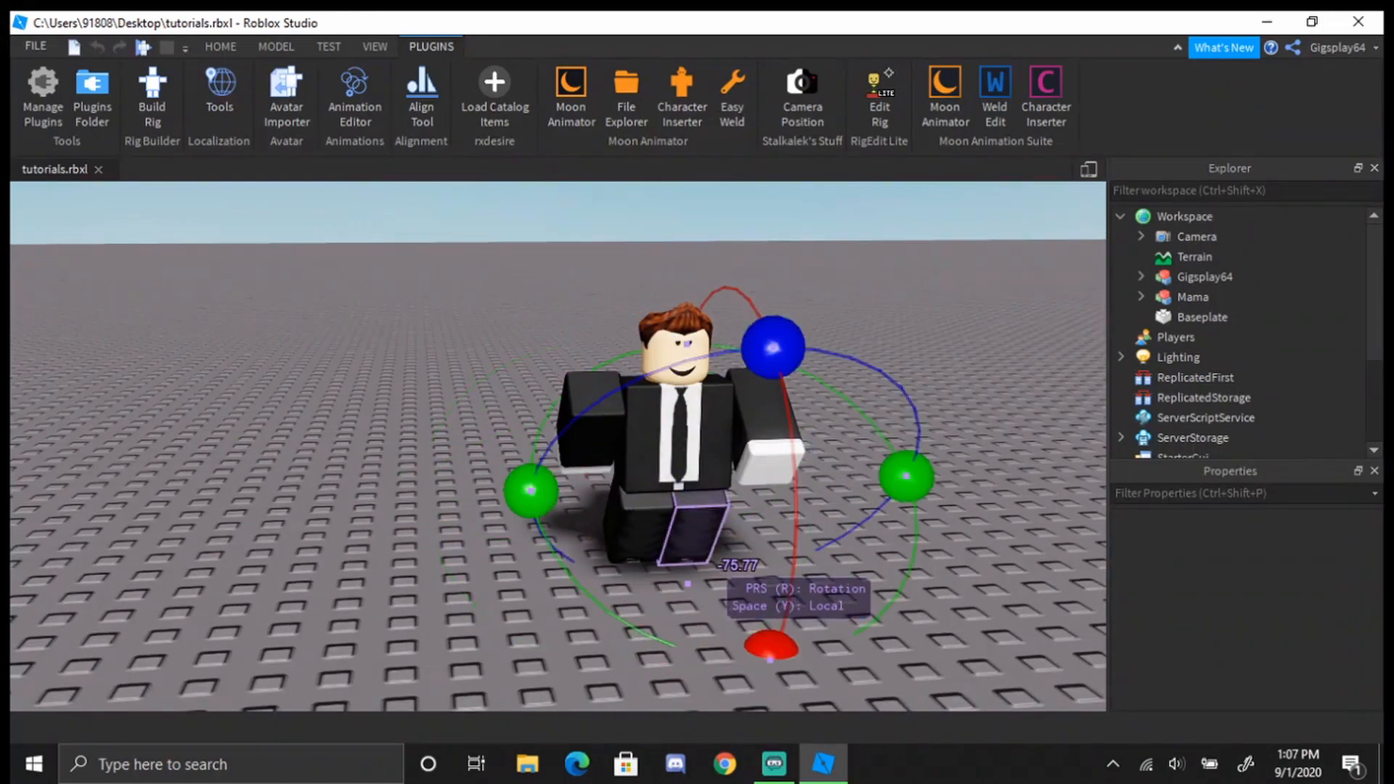
pyautogui.moveTo(764, 646); pyautogui.dragTo(796, 469)
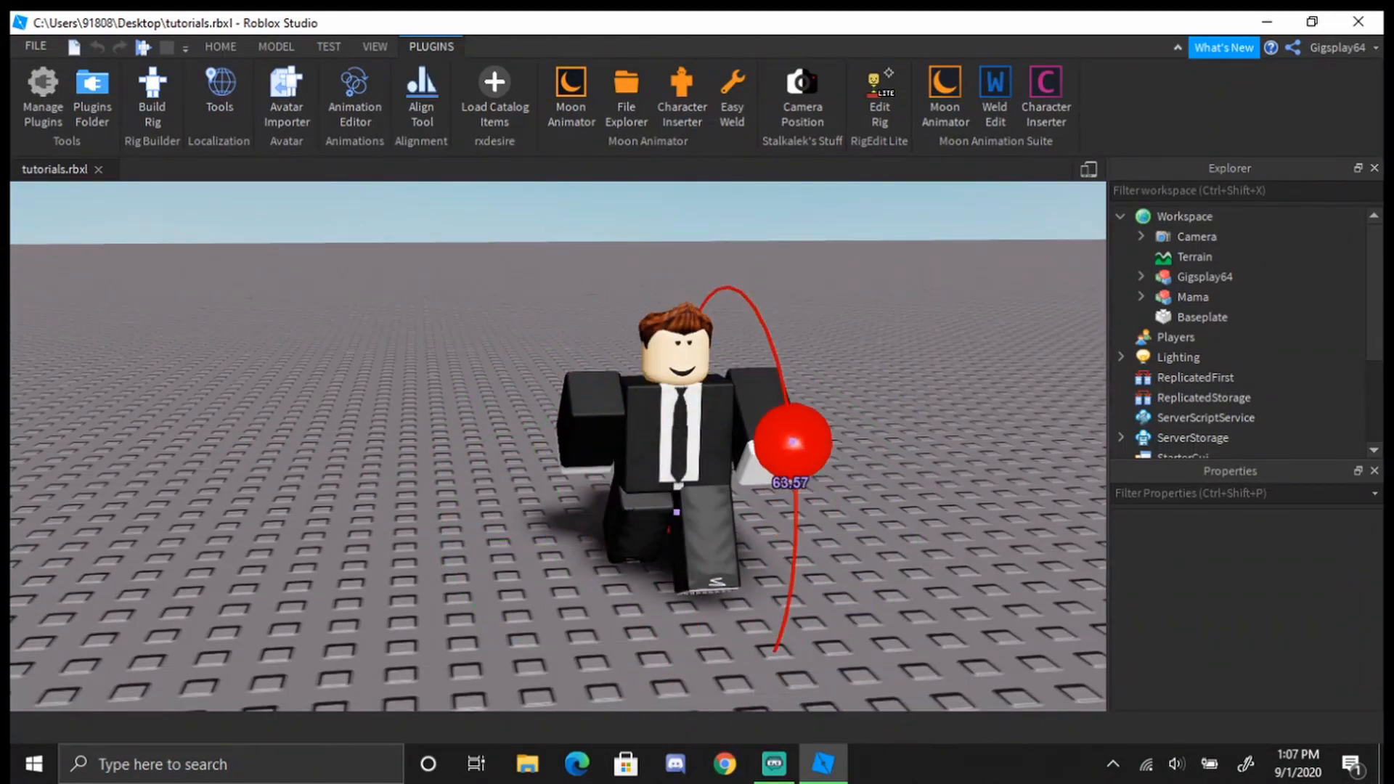
# Swing the right arm forward about 98° and the left arm backward about 95°
pyautogui.click(592, 417)
pyautogui.moveTo(644, 586); pyautogui.dragTo(647, 254)
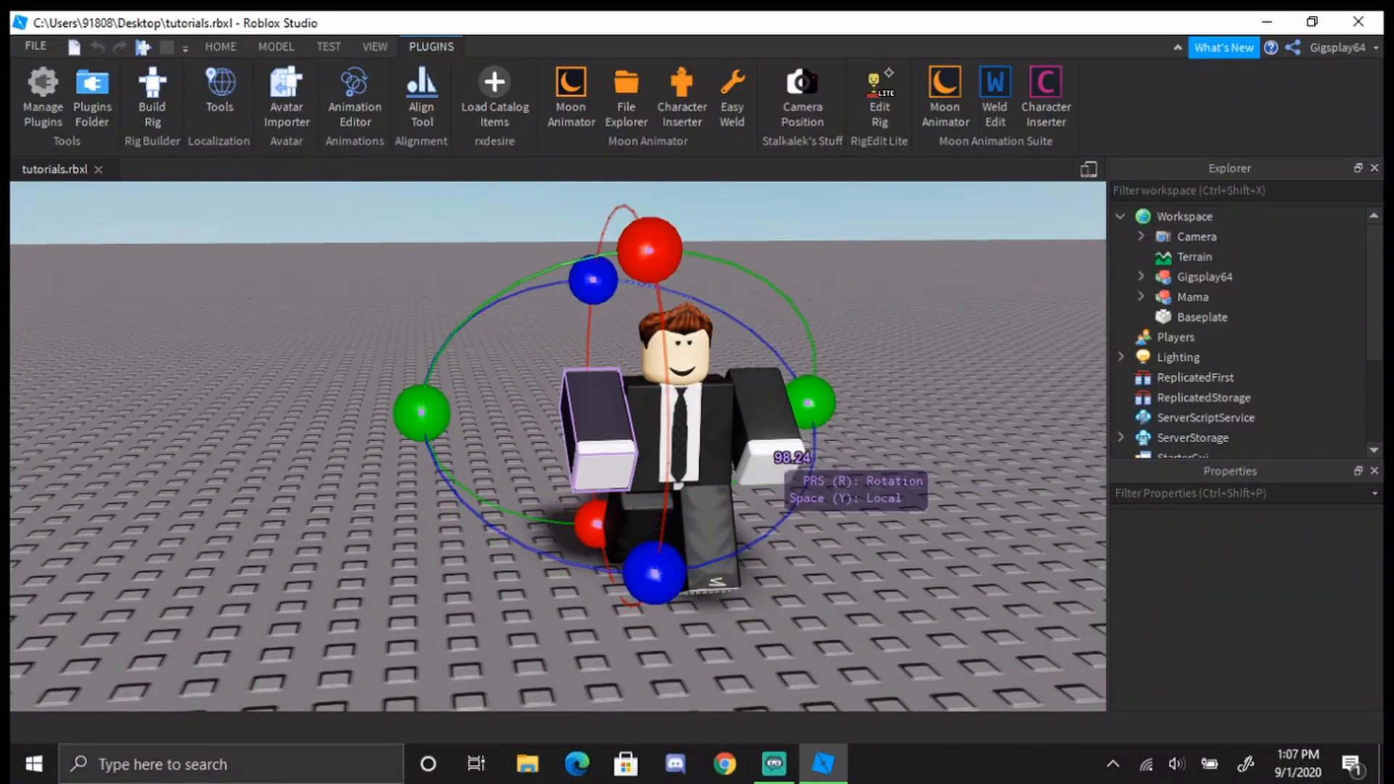
pyautogui.click(770, 457)
pyautogui.moveTo(772, 576)
pyautogui.mouseDown()
pyautogui.moveTo(778, 559)
pyautogui.moveTo(756, 597)
pyautogui.moveTo(769, 585)
pyautogui.mouseUp()
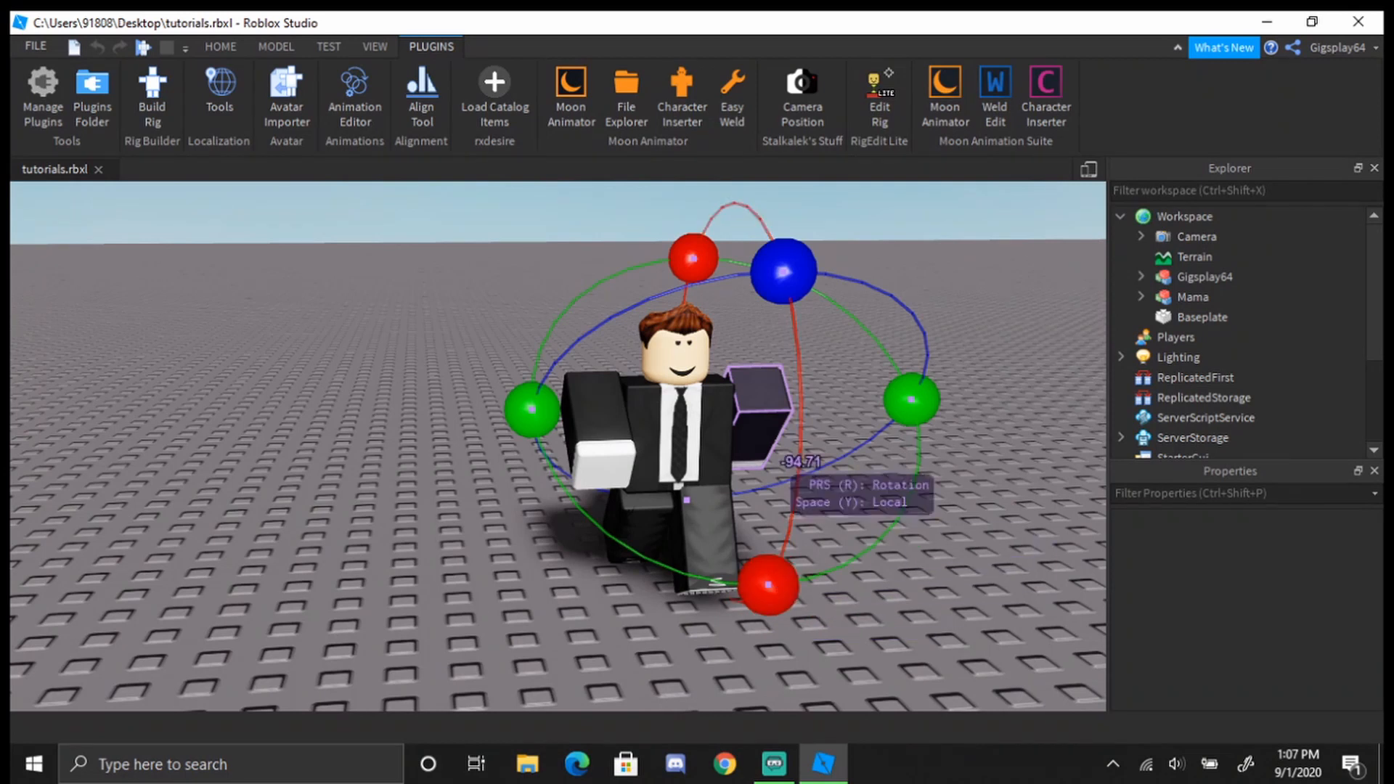
# Move the torso forward by about 2.91 for the second stride
pyautogui.click(727, 481)
pyautogui.press('r')
pyautogui.moveTo(737, 488); pyautogui.dragTo(814, 537)
pyautogui.press('h')
# At about frame 180, rotate both of the character's legs back to a straight standing position
pyautogui.moveTo(616, 366)
pyautogui.mouseDown()
pyautogui.moveTo(467, 366)
pyautogui.moveTo(639, 365)
pyautogui.mouseUp()
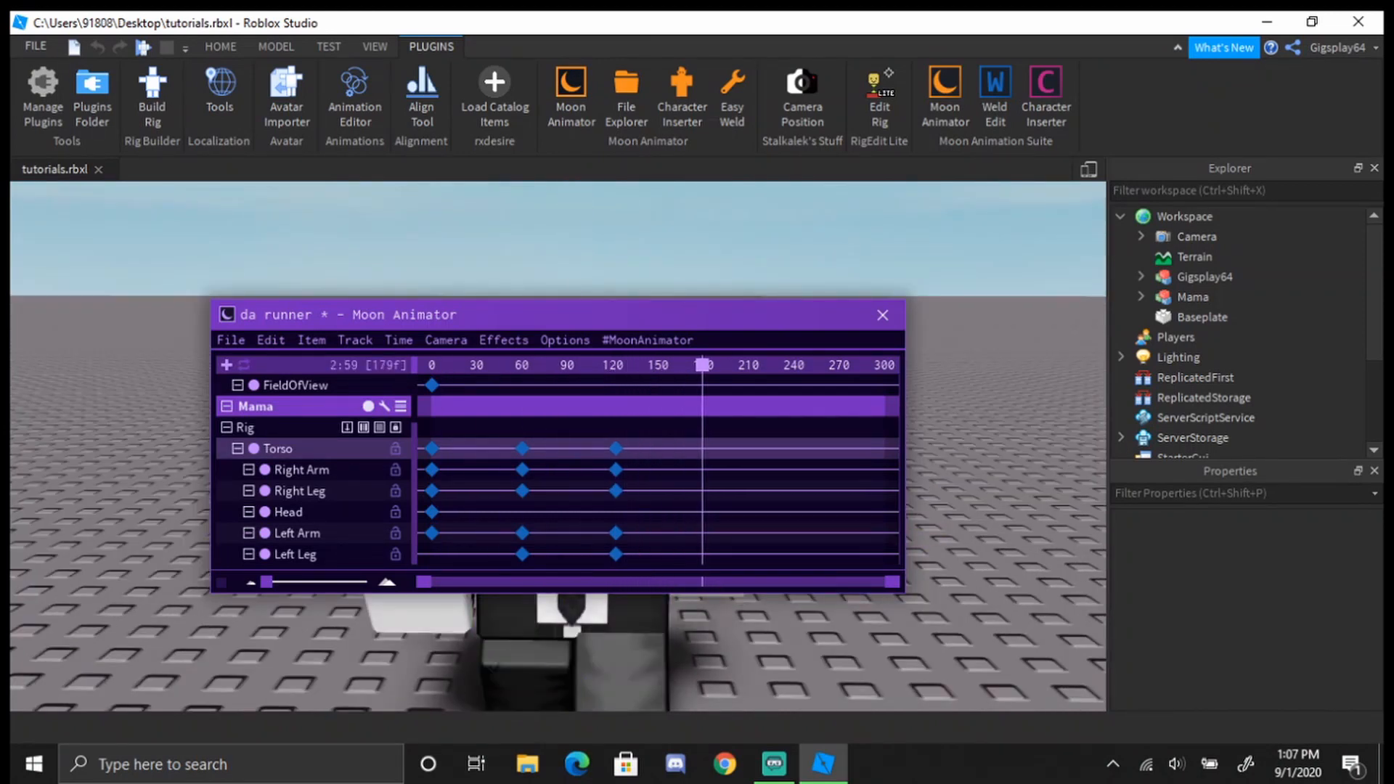
pyautogui.press('h')
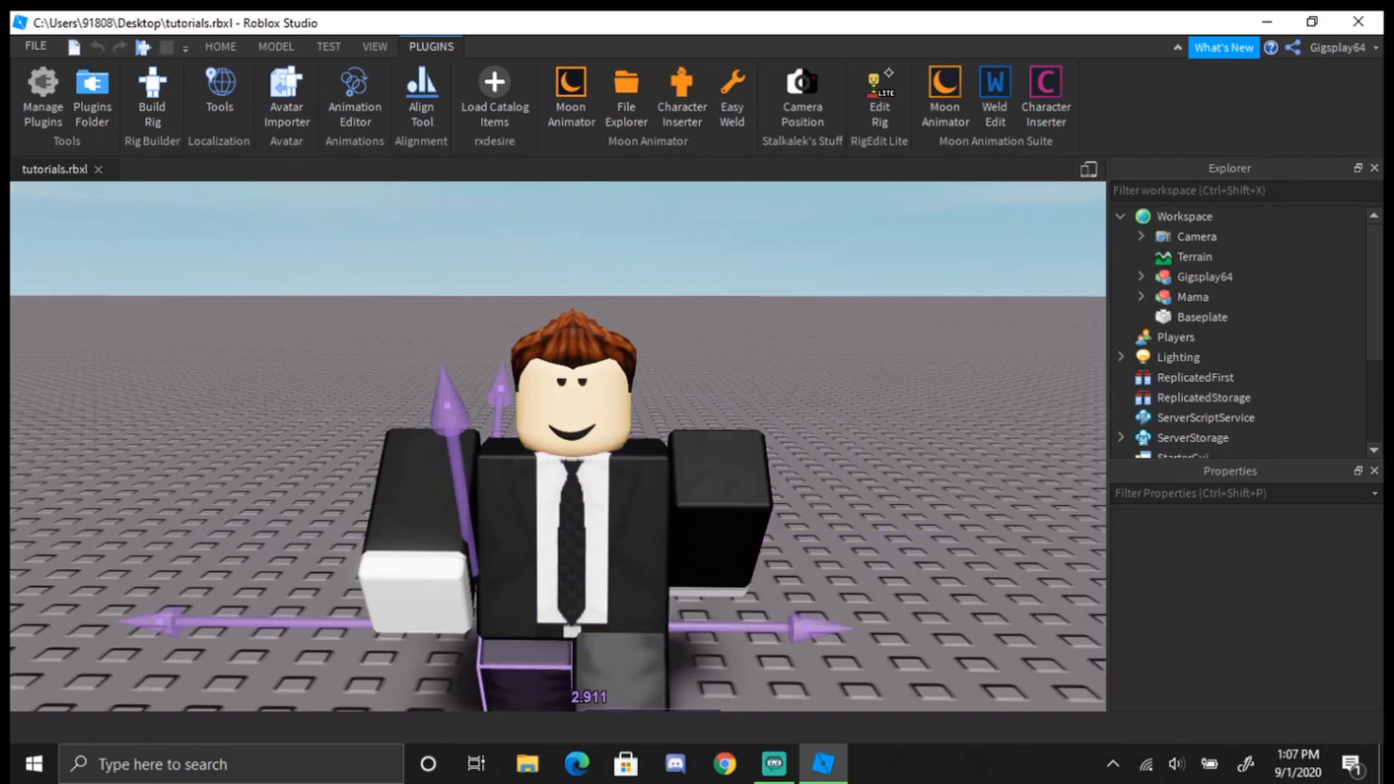
pyautogui.press('r')
pyautogui.moveTo(532, 457); pyautogui.dragTo(531, 458, button='right')
pyautogui.press('d')
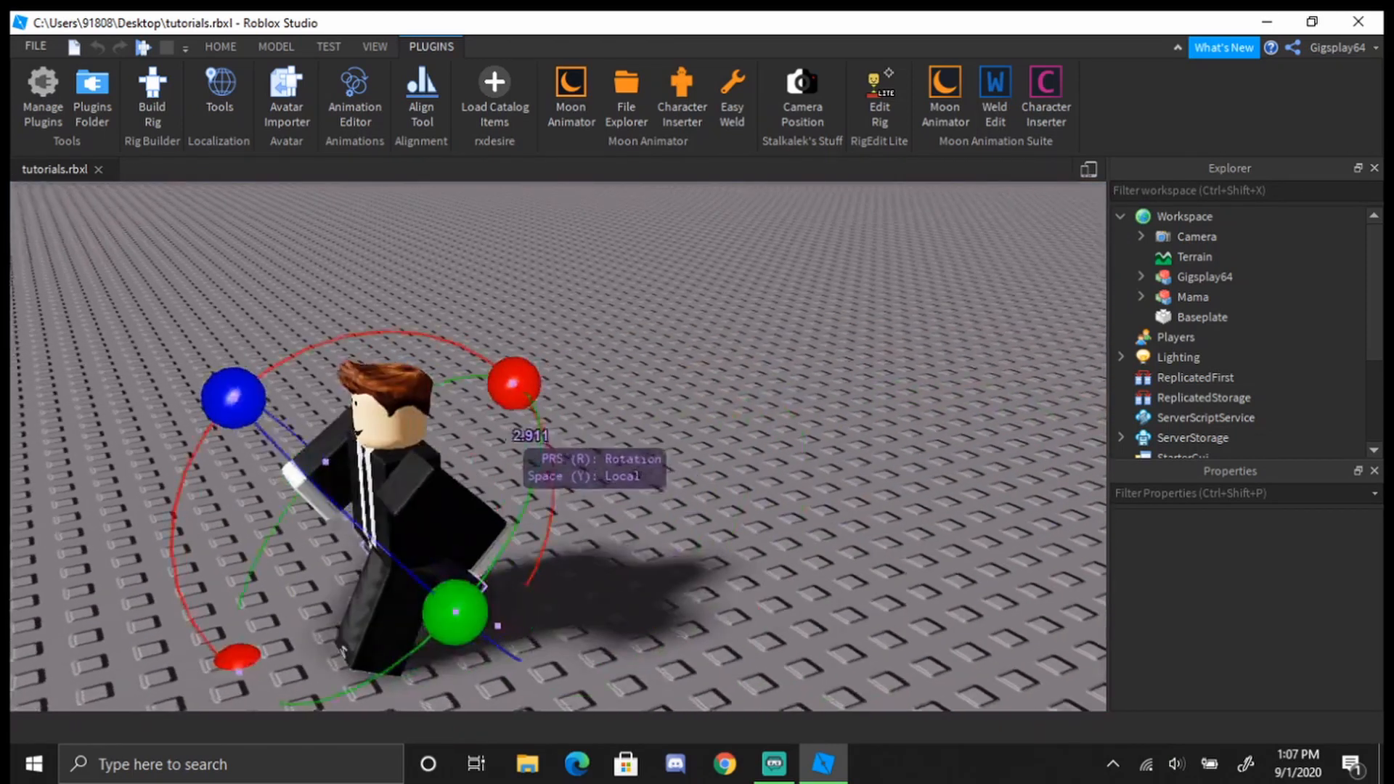
pyautogui.moveTo(513, 383); pyautogui.dragTo(577, 501)
pyautogui.click(379, 600)
pyautogui.moveTo(582, 606); pyautogui.dragTo(573, 539)
# Lower the left arm about 46° and the right arm about 53° to the character's sides
pyautogui.click(445, 511)
pyautogui.moveTo(546, 324); pyautogui.dragTo(577, 468)
pyautogui.moveTo(363, 459); pyautogui.dragTo(428, 465, button='right')
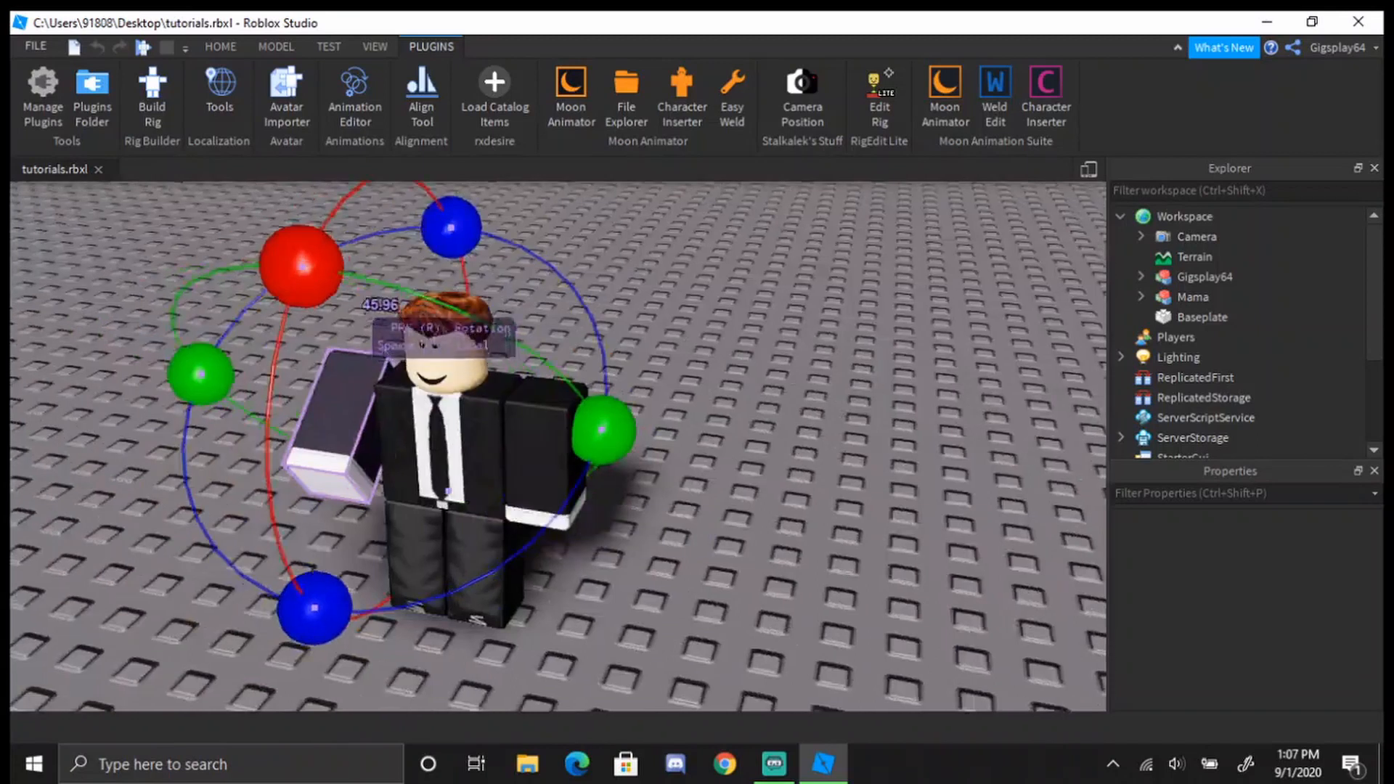
pyautogui.moveTo(312, 260); pyautogui.dragTo(269, 507)
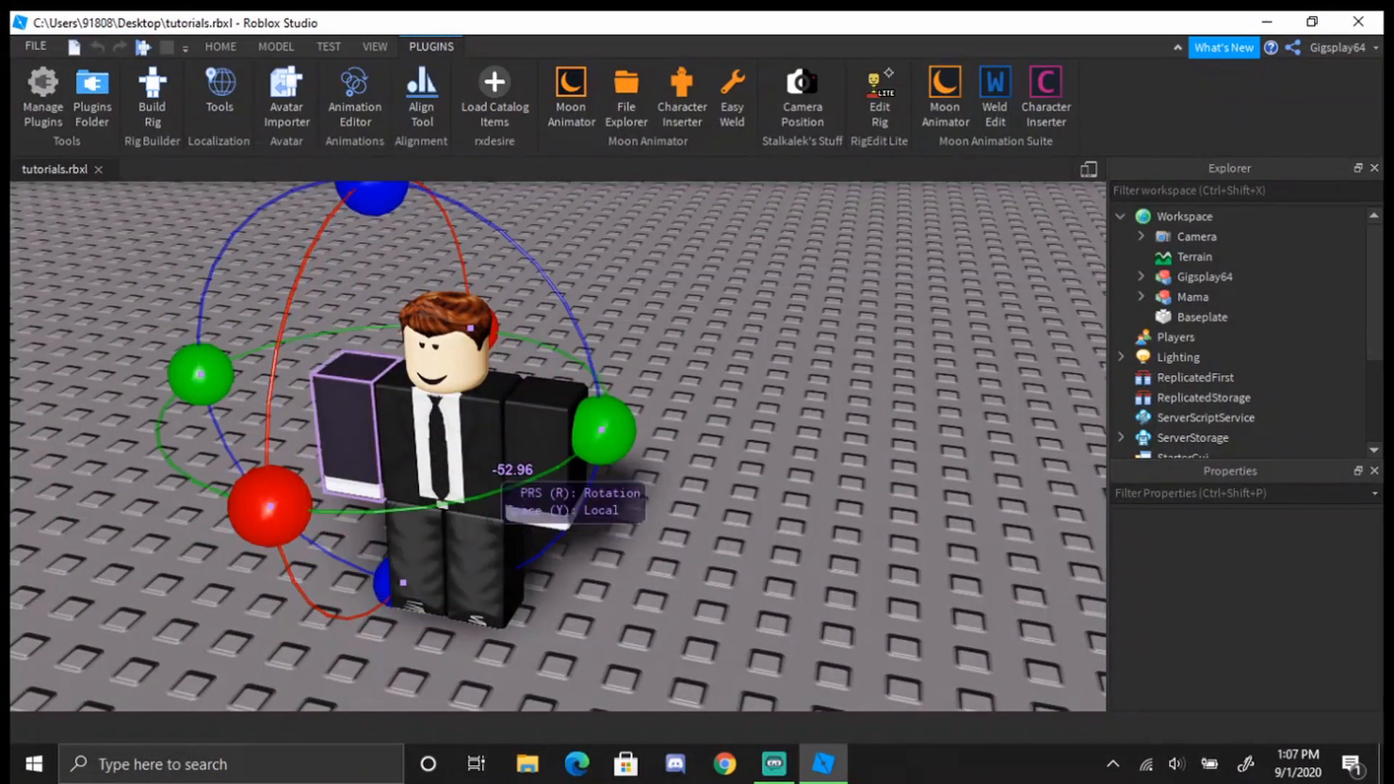
# Lean the torso forward about 34° and rotate the legs back to vertical beneath it
pyautogui.click(410, 480)
pyautogui.moveTo(347, 557); pyautogui.dragTo(297, 547)
pyautogui.click(426, 529)
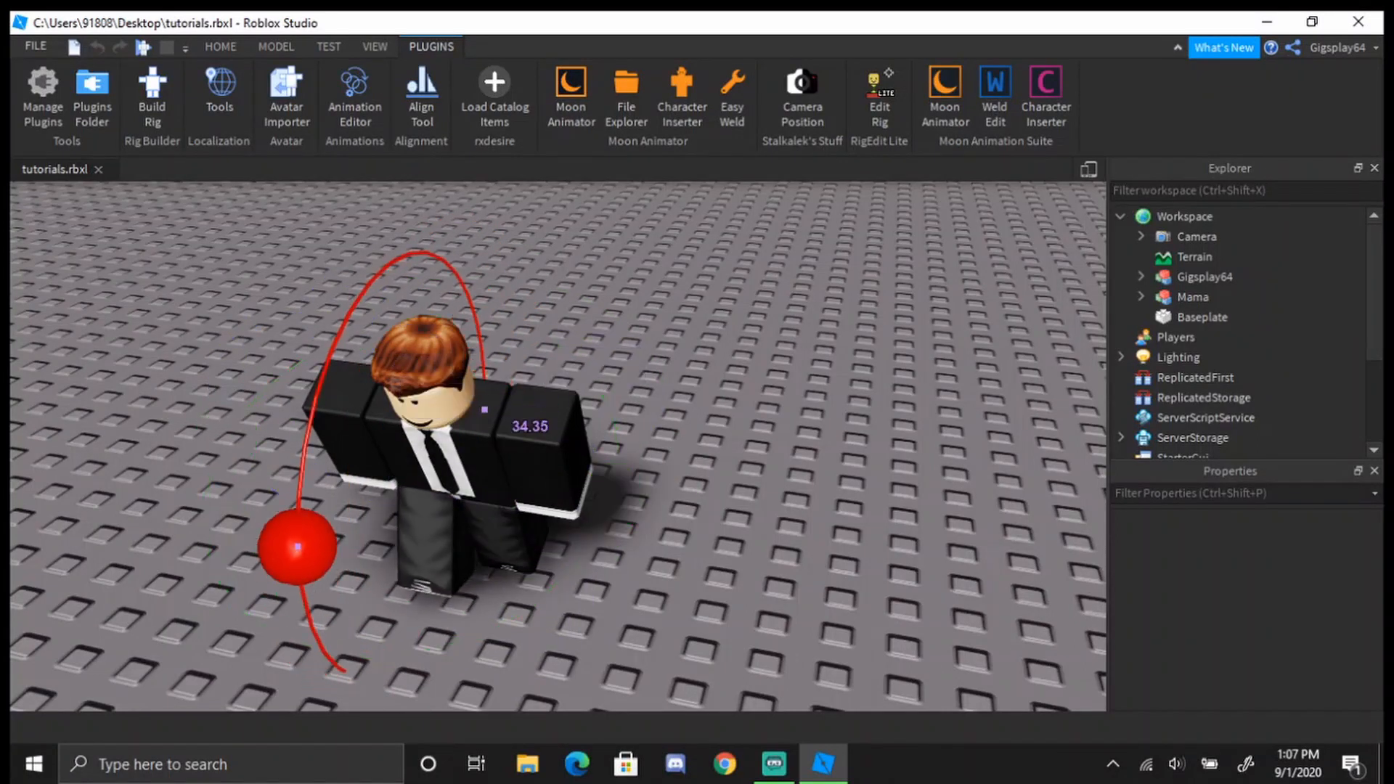
pyautogui.moveTo(508, 375); pyautogui.dragTo(583, 398)
pyautogui.click(509, 515)
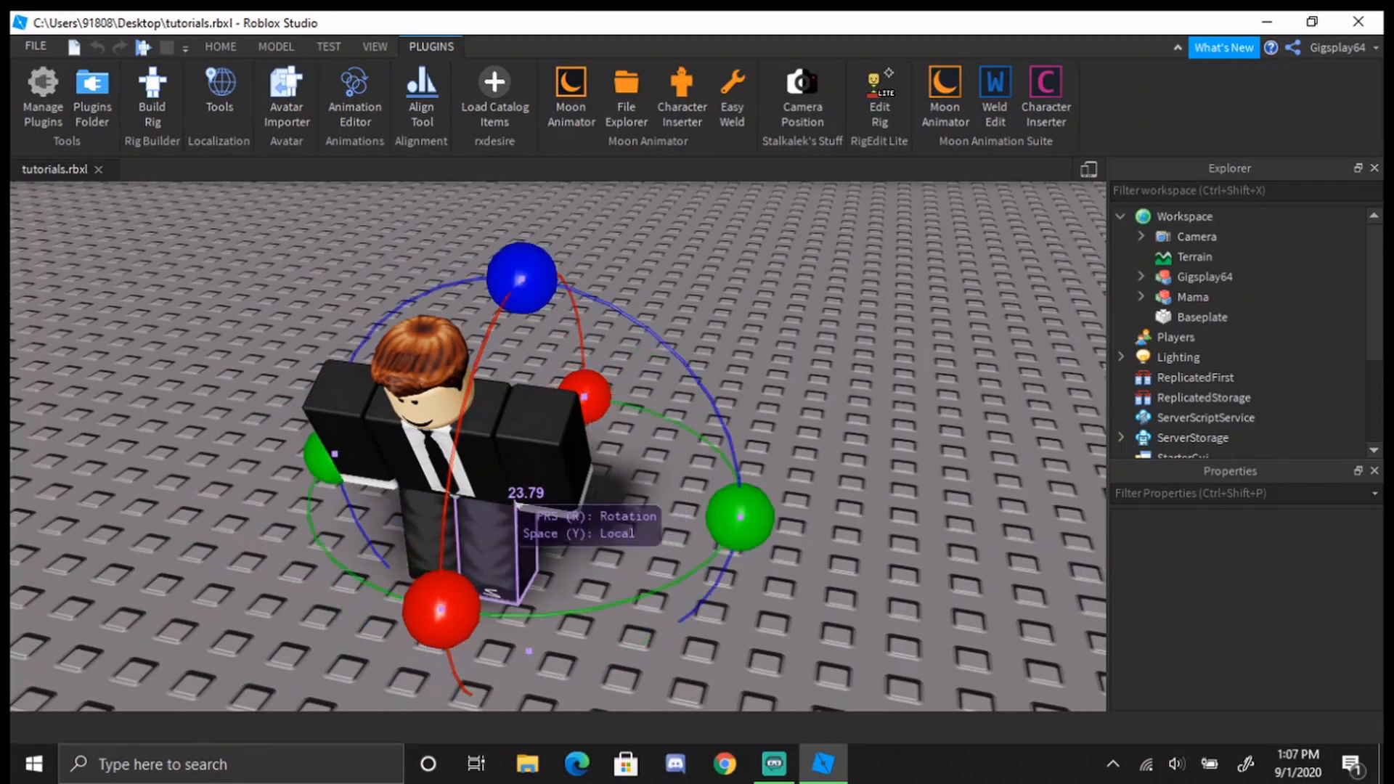
# Lean the torso about 14° further, then straighten the left leg by about 12° and the right leg by about 13°
pyautogui.click(476, 465)
pyautogui.moveTo(377, 658); pyautogui.dragTo(400, 682)
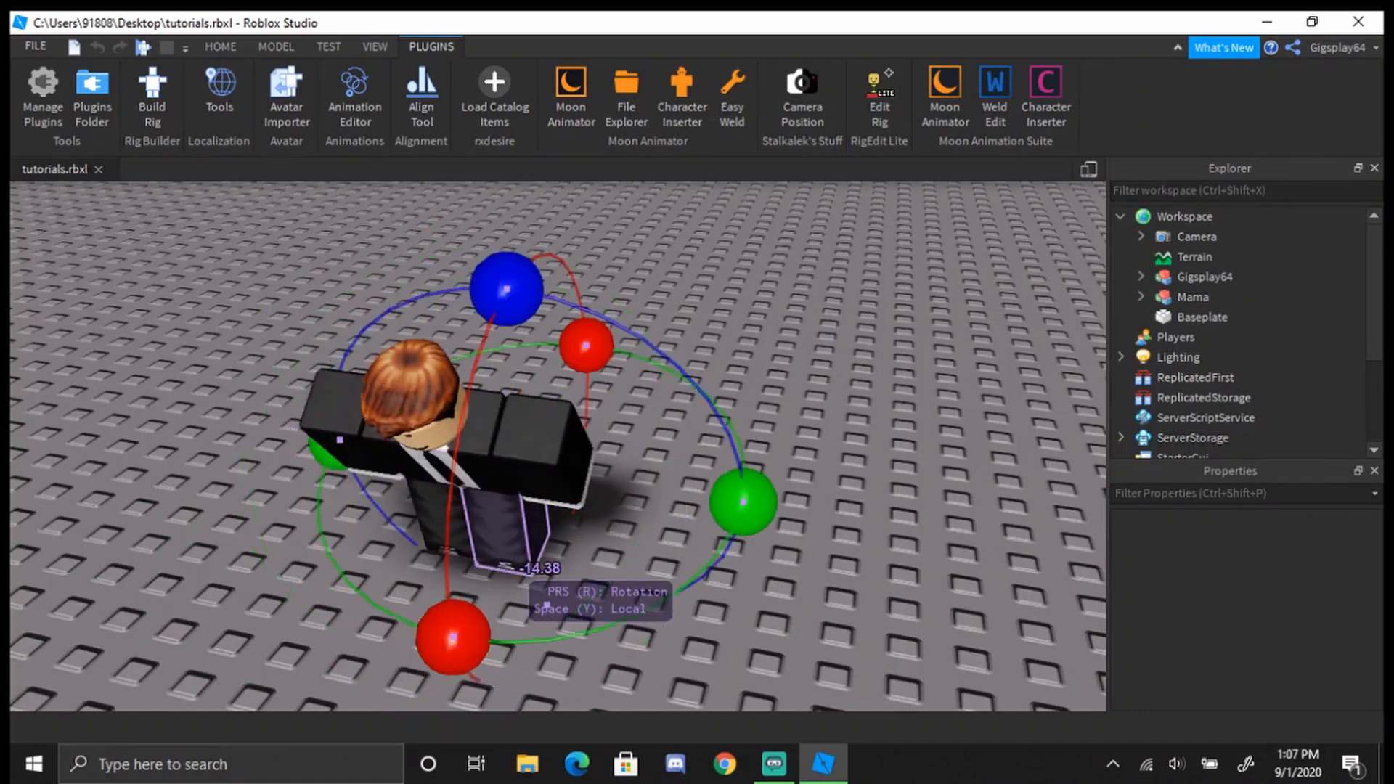
pyautogui.moveTo(580, 345); pyautogui.dragTo(583, 375)
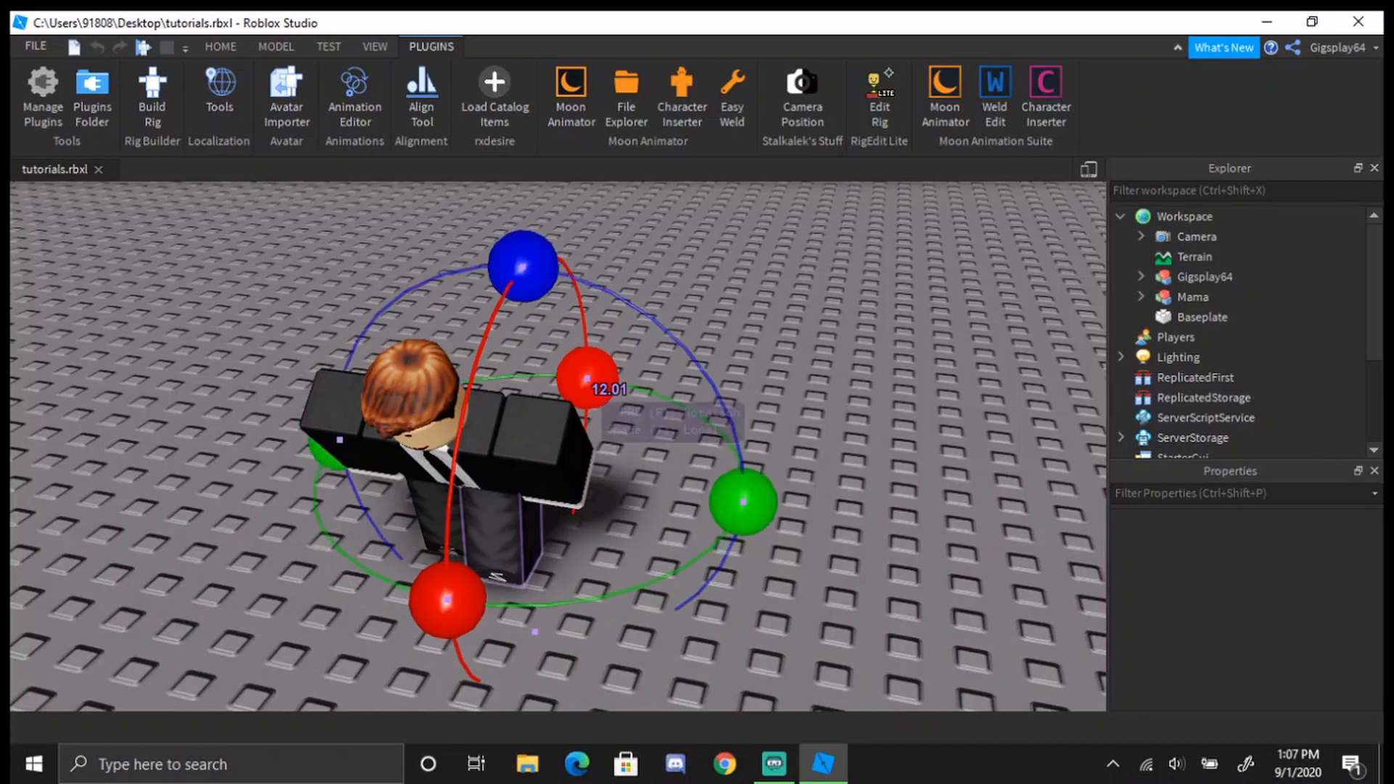
pyautogui.click(444, 514)
pyautogui.moveTo(483, 323); pyautogui.dragTo(488, 358)
pyautogui.press('g')
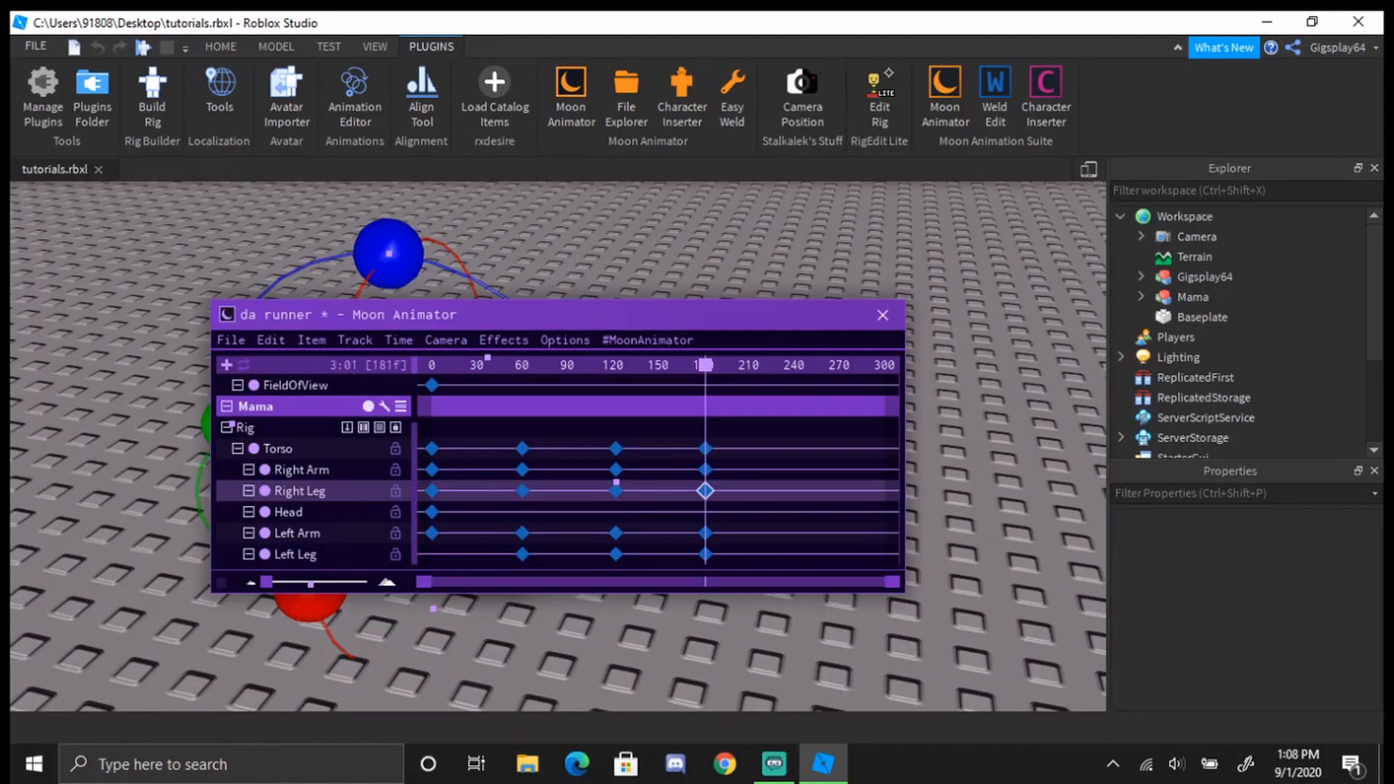
# At about frame 240, rotate the torso back upright by about 38°
pyautogui.moveTo(705, 365); pyautogui.dragTo(797, 365)
pyautogui.press('g')
pyautogui.moveTo(755, 374); pyautogui.dragTo(754, 405, button='right')
pyautogui.click(485, 506)
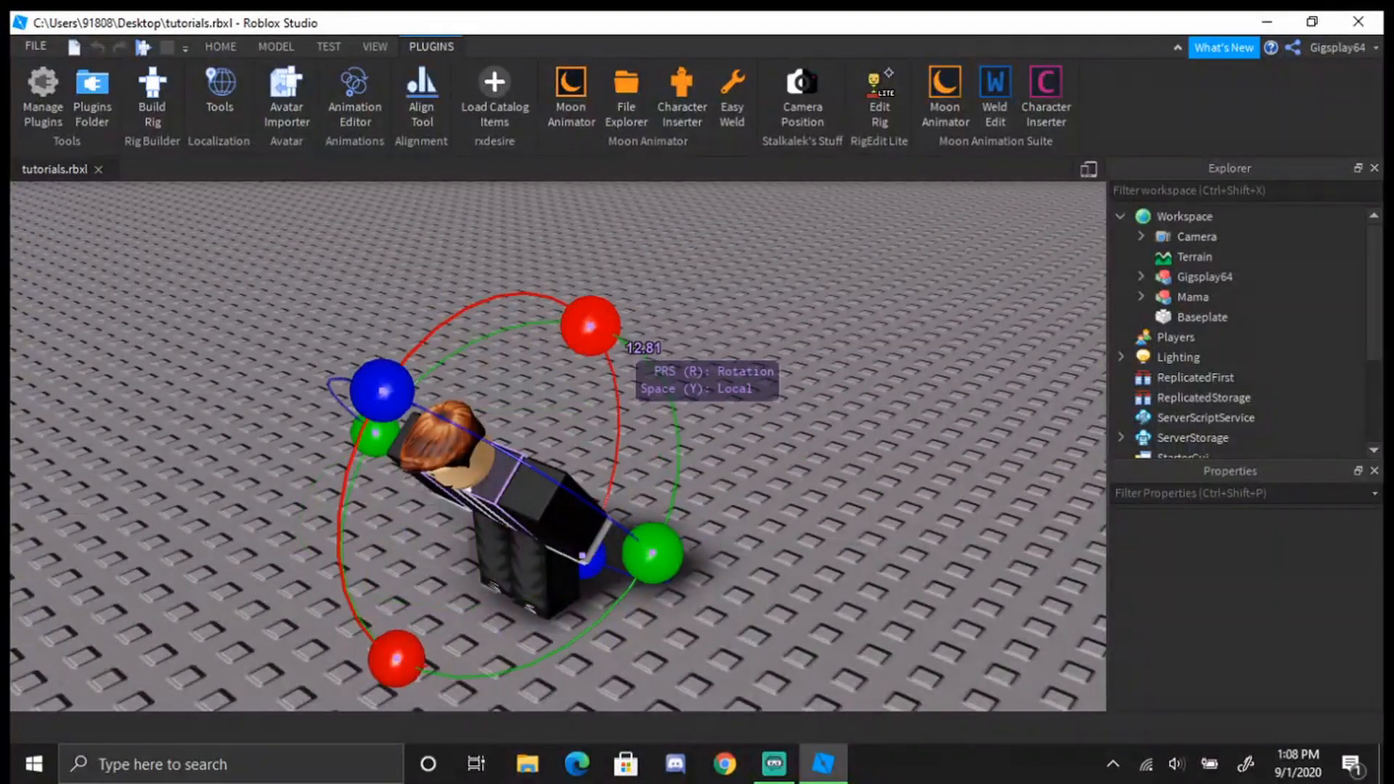
pyautogui.moveTo(589, 325); pyautogui.dragTo(618, 413)
# Rotate the right leg about 35° and the left leg about 36° so both stand vertical under the torso
pyautogui.click(452, 548)
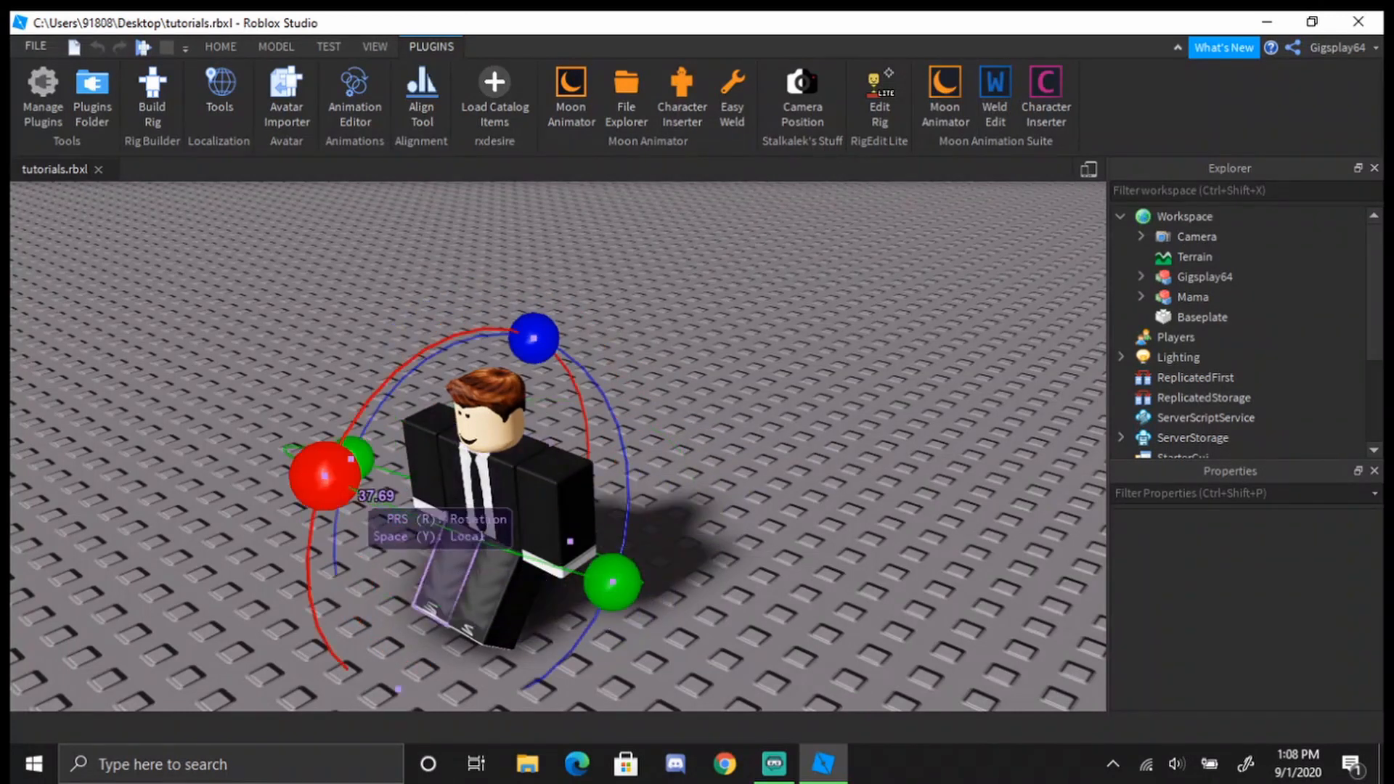
pyautogui.moveTo(316, 473); pyautogui.dragTo(311, 598)
pyautogui.click(494, 572)
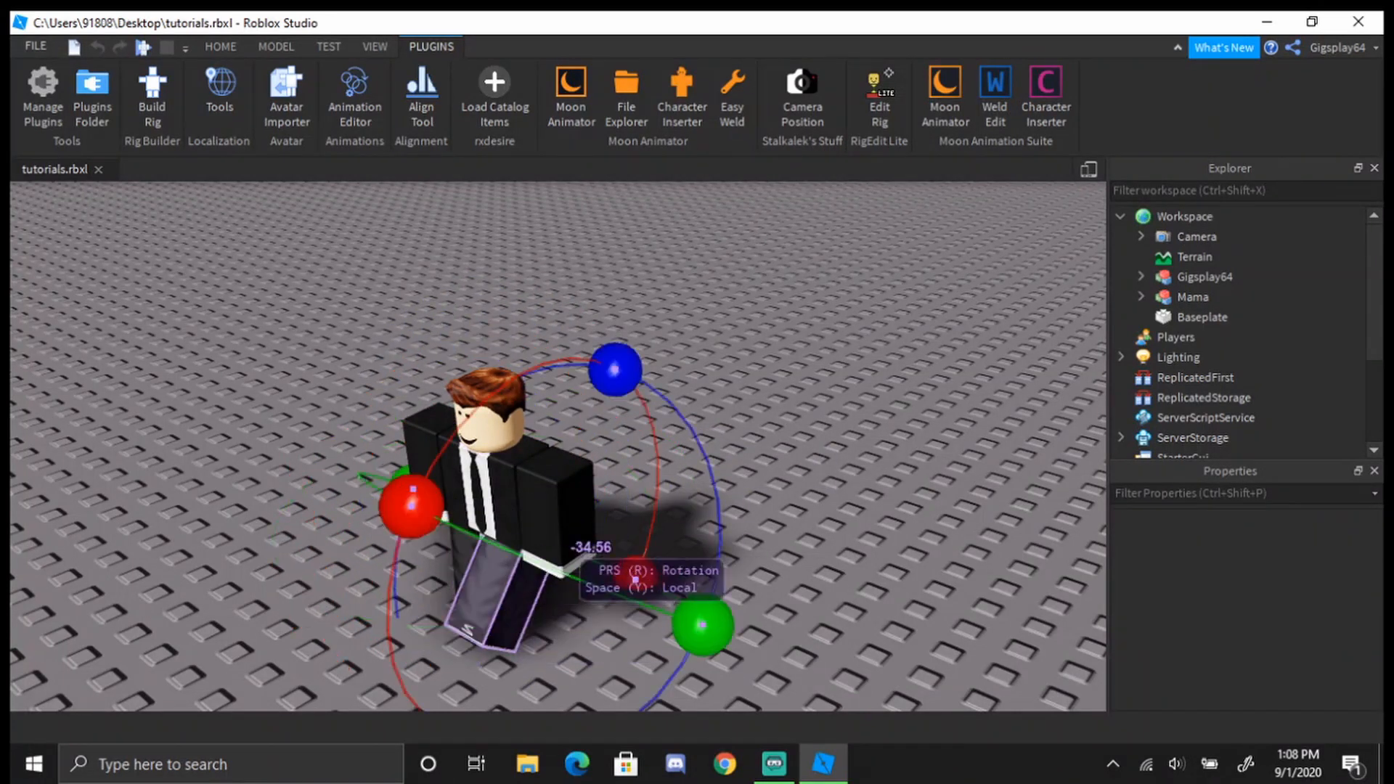
pyautogui.moveTo(636, 579); pyautogui.dragTo(657, 479)
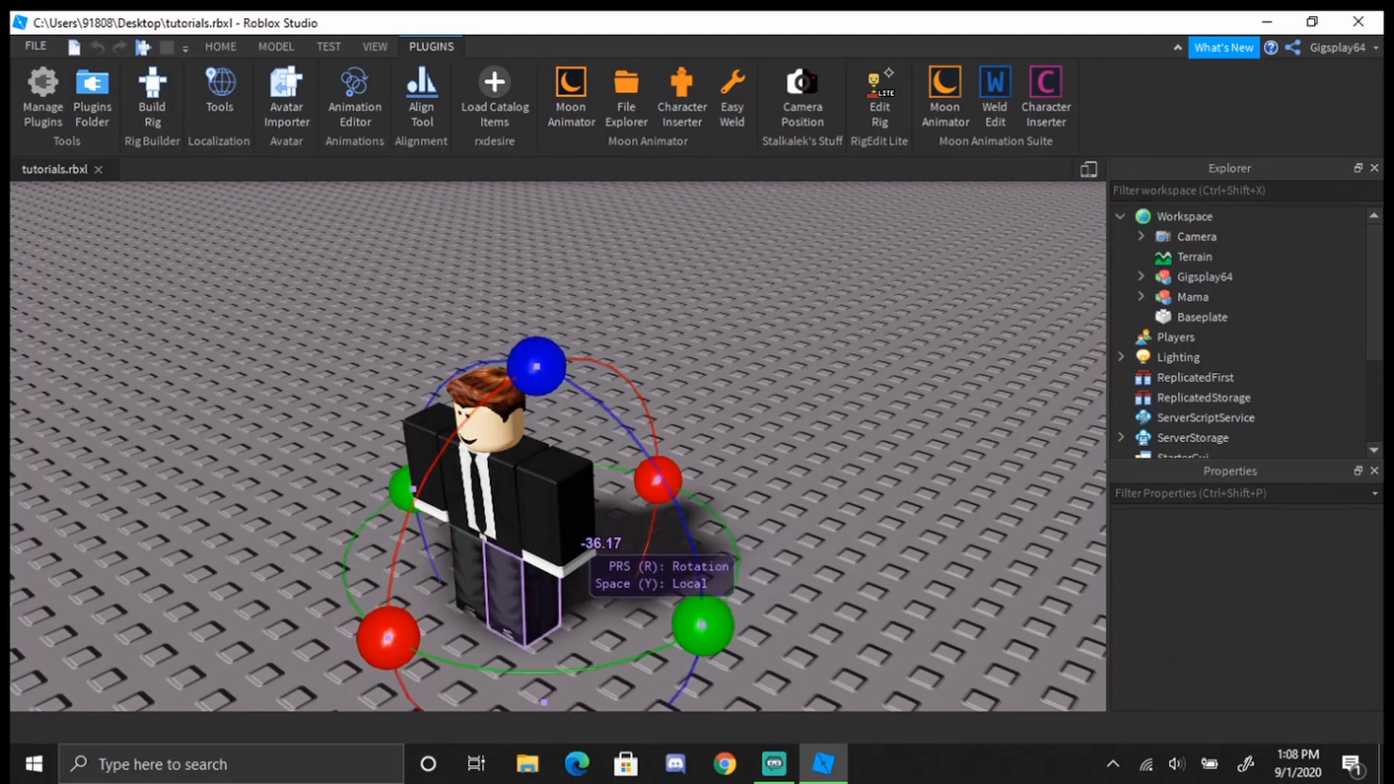
# At frame 182, raise the left arm forward about 83° and swing it inward across the torso about 54°
pyautogui.press('h')
pyautogui.moveTo(797, 365); pyautogui.dragTo(706, 365)
pyautogui.press('h')
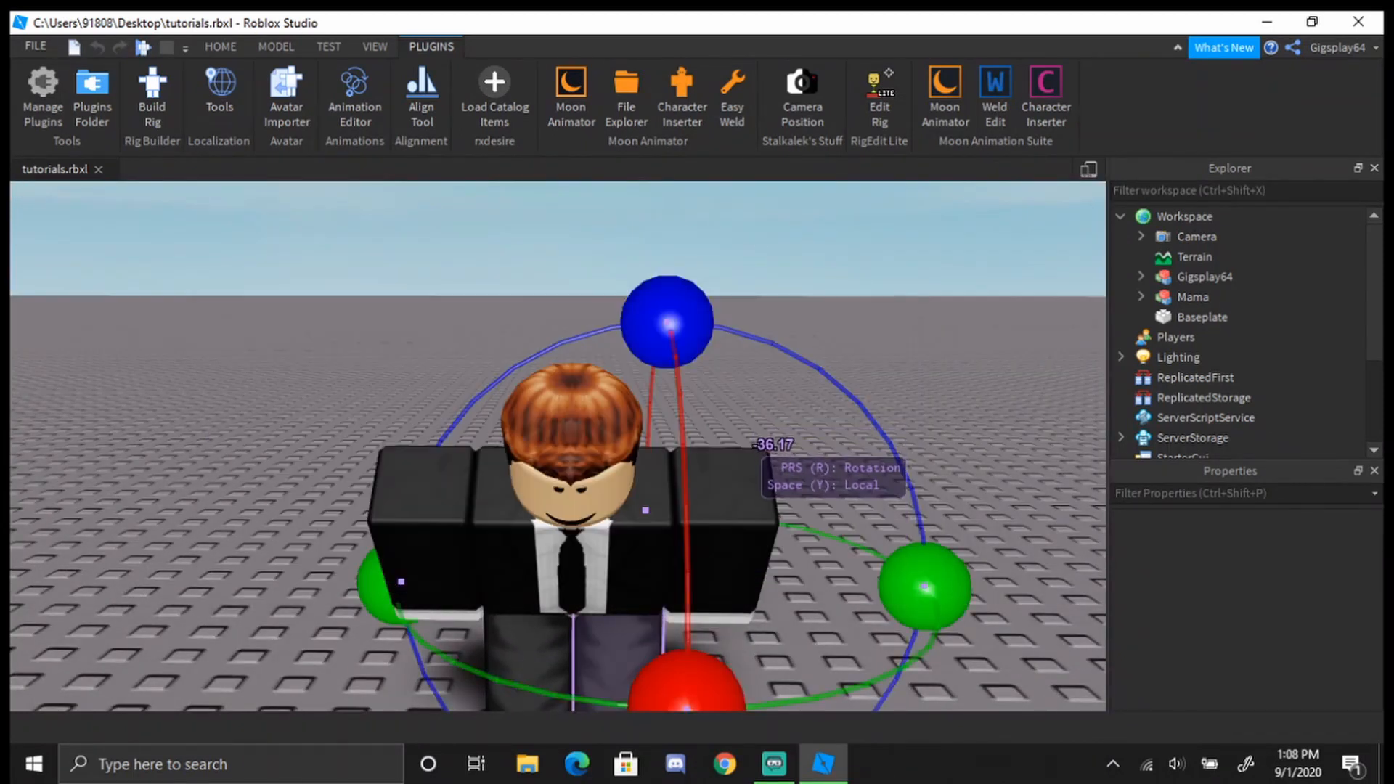
pyautogui.moveTo(756, 469); pyautogui.dragTo(756, 469, button='right')
pyautogui.click(986, 496)
pyautogui.moveTo(995, 489); pyautogui.dragTo(995, 490, button='right')
pyautogui.moveTo(963, 262); pyautogui.dragTo(971, 473)
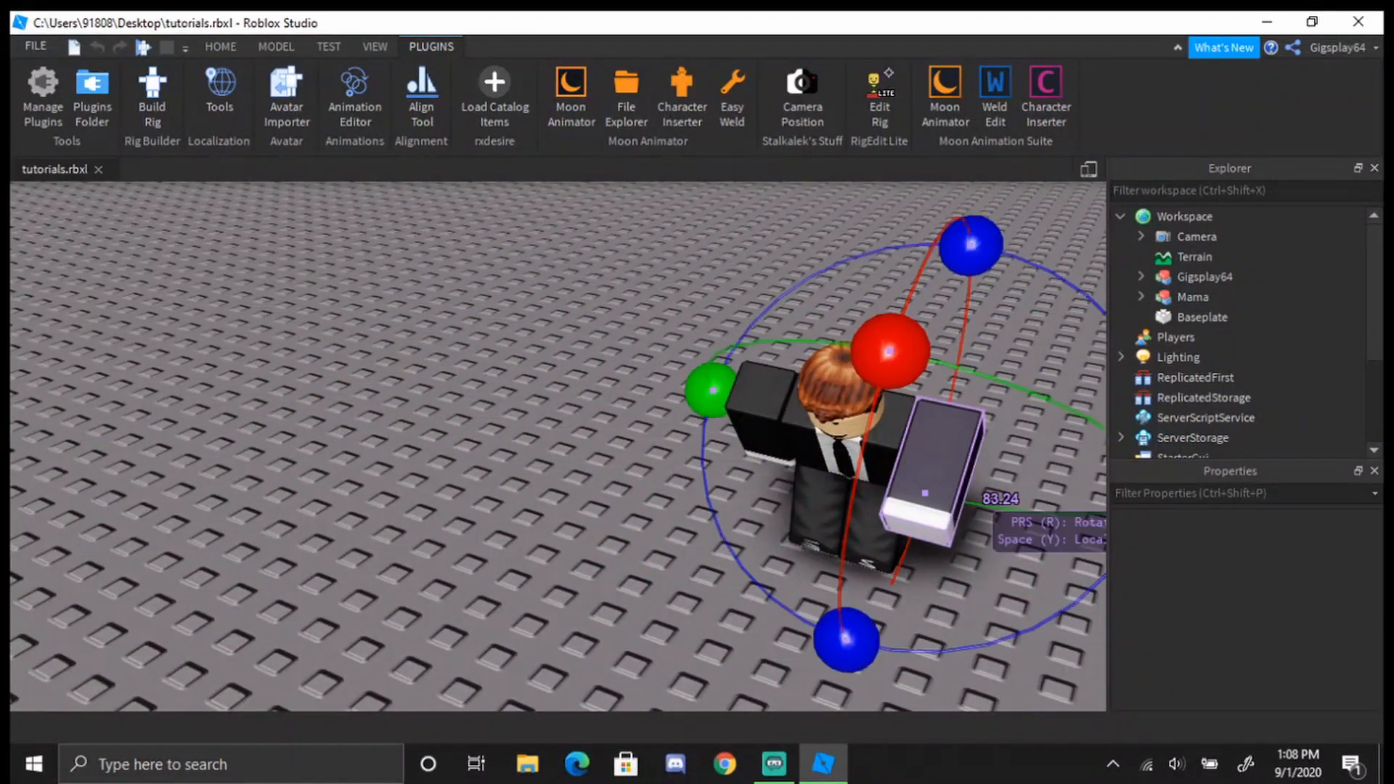
pyautogui.moveTo(971, 473); pyautogui.dragTo(971, 473, button='right')
pyautogui.moveTo(834, 229); pyautogui.dragTo(971, 323)
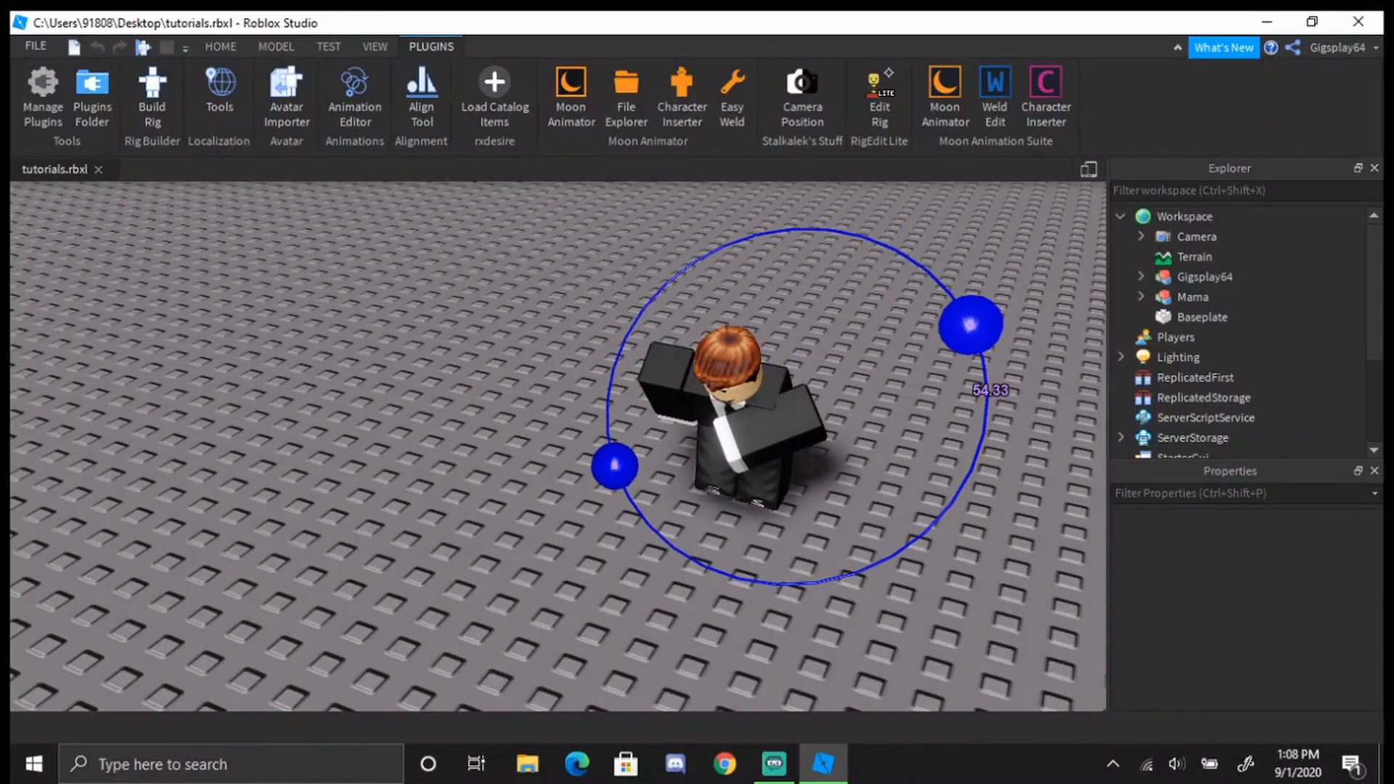
# Nudge the left arm by about 0.174, turn it slightly, and nudge it by another 0.146
pyautogui.scroll(3, 969, 392)
pyautogui.moveTo(969, 392); pyautogui.dragTo(969, 392, button='right')
pyautogui.press('r')
pyautogui.scroll(-2, 972, 556)
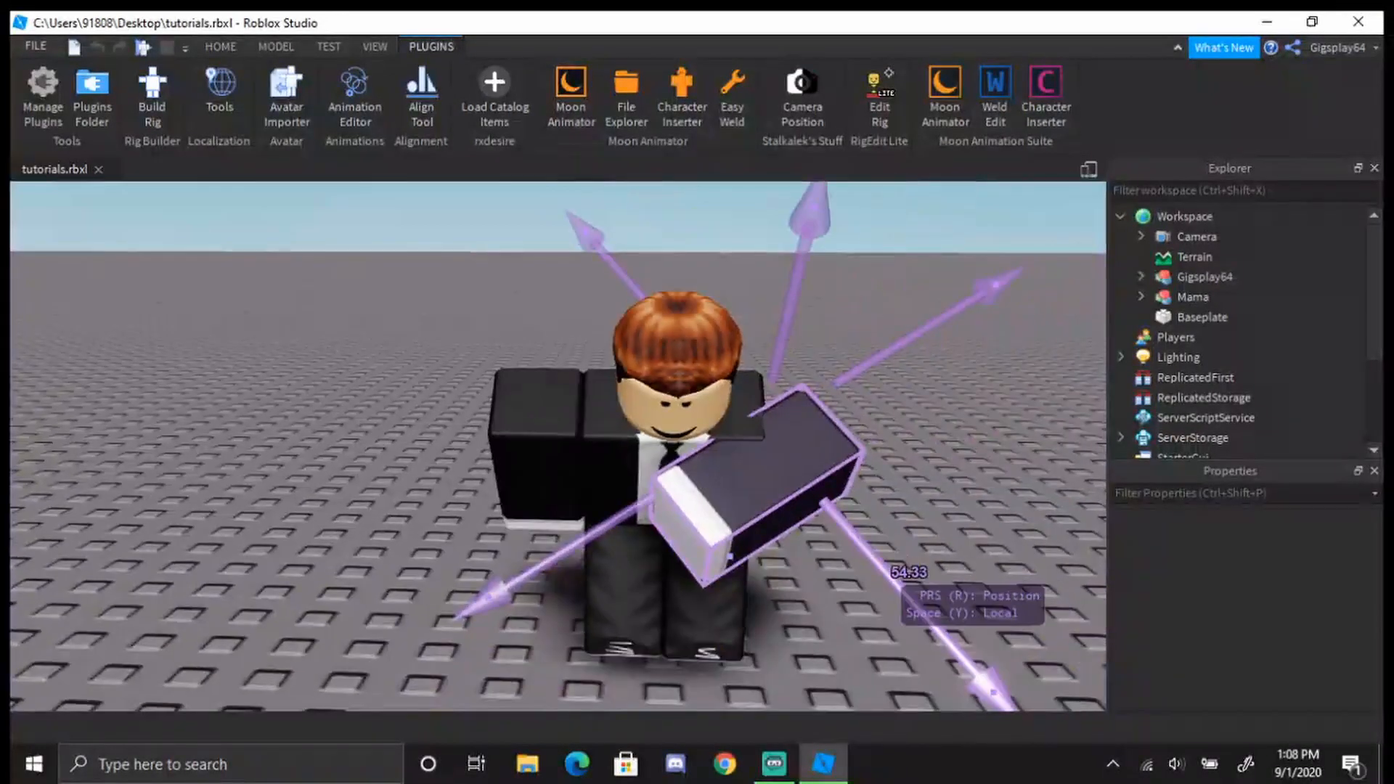
pyautogui.moveTo(993, 691); pyautogui.dragTo(1009, 708)
pyautogui.press('r')
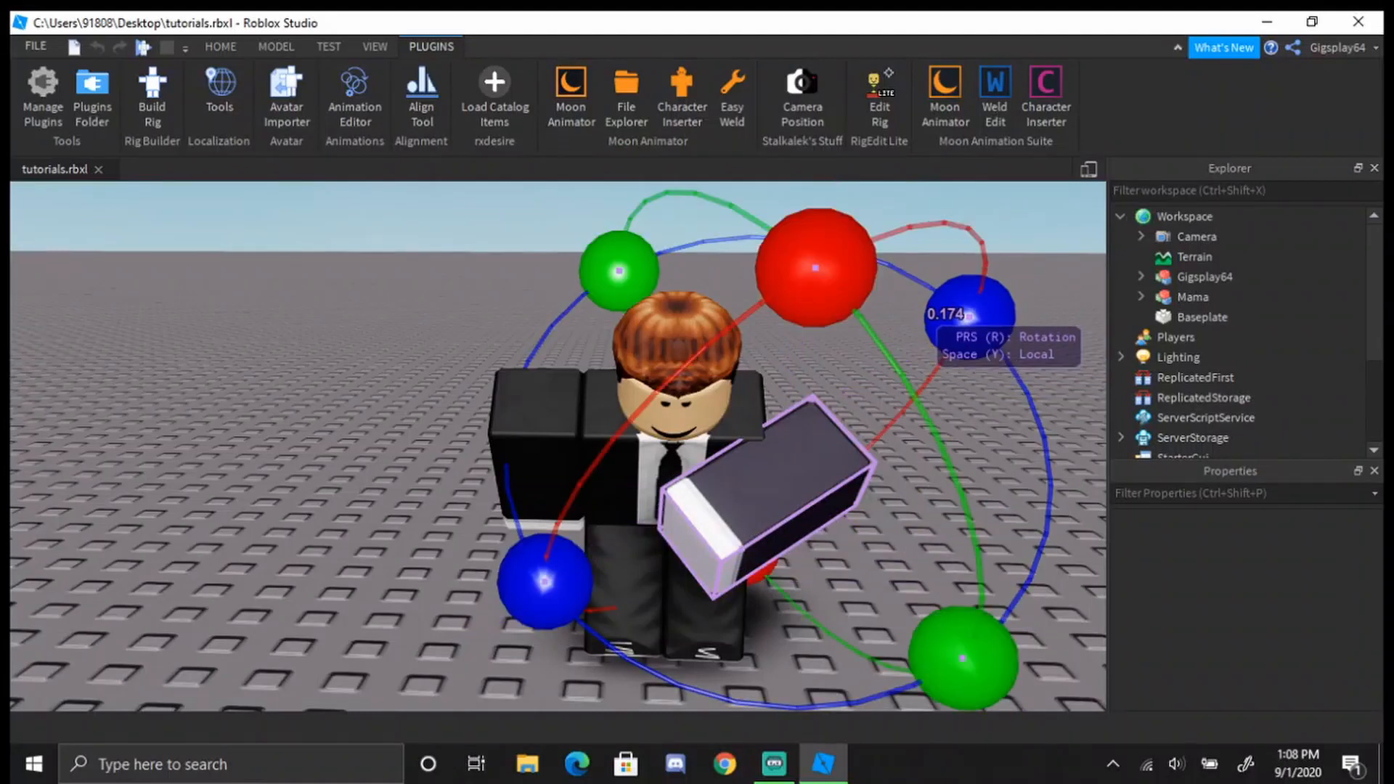
pyautogui.moveTo(968, 315); pyautogui.dragTo(996, 344)
pyautogui.press('r')
pyautogui.moveTo(841, 559); pyautogui.dragTo(857, 581)
# Raise the right arm forward and swing it inward across the chest, ending with a rotation of about 49°
pyautogui.click(563, 472)
pyautogui.press('r')
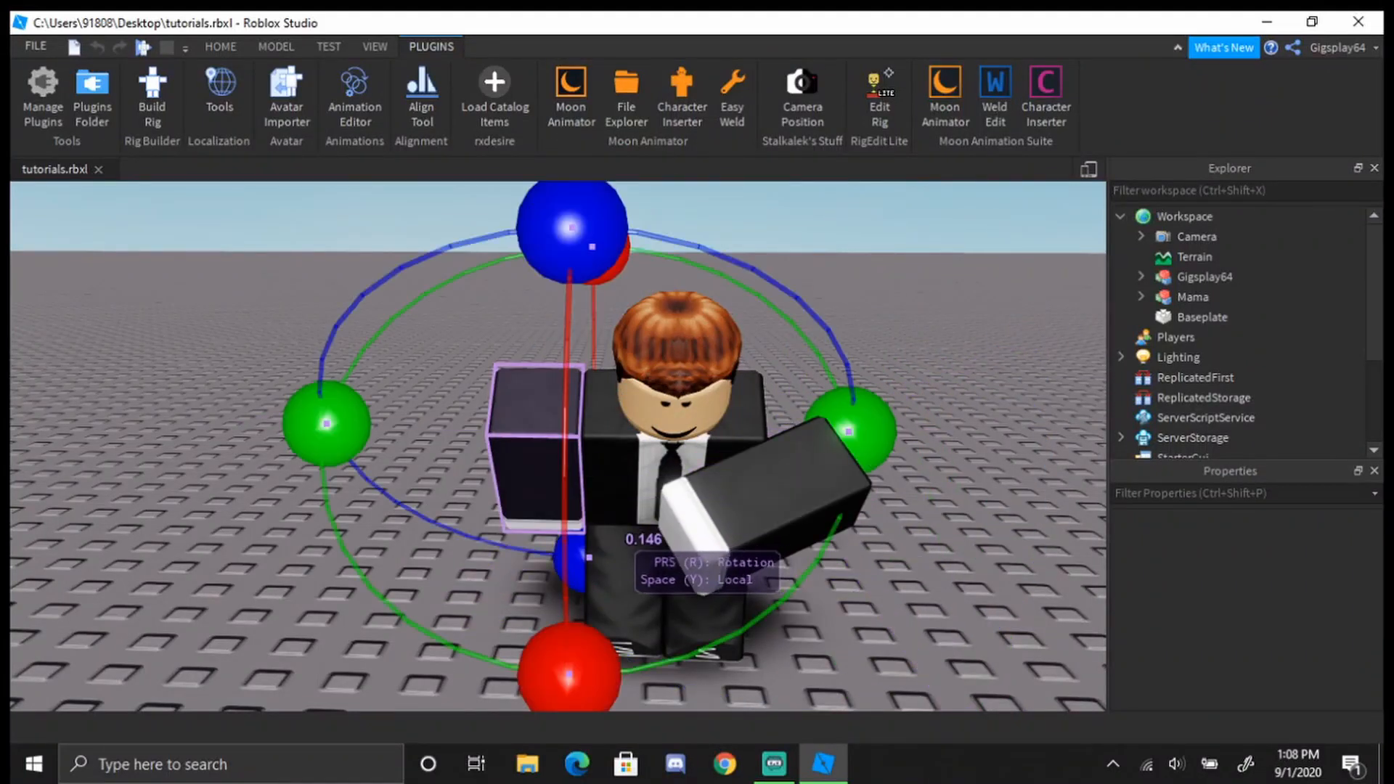
pyautogui.moveTo(569, 674); pyautogui.dragTo(561, 452)
pyautogui.moveTo(566, 450); pyautogui.dragTo(654, 414, button='right')
pyautogui.moveTo(823, 486); pyautogui.dragTo(677, 316)
pyautogui.moveTo(751, 415); pyautogui.dragTo(676, 472, button='right')
pyautogui.moveTo(630, 371); pyautogui.dragTo(809, 326)
pyautogui.scroll(-3, 746, 241)
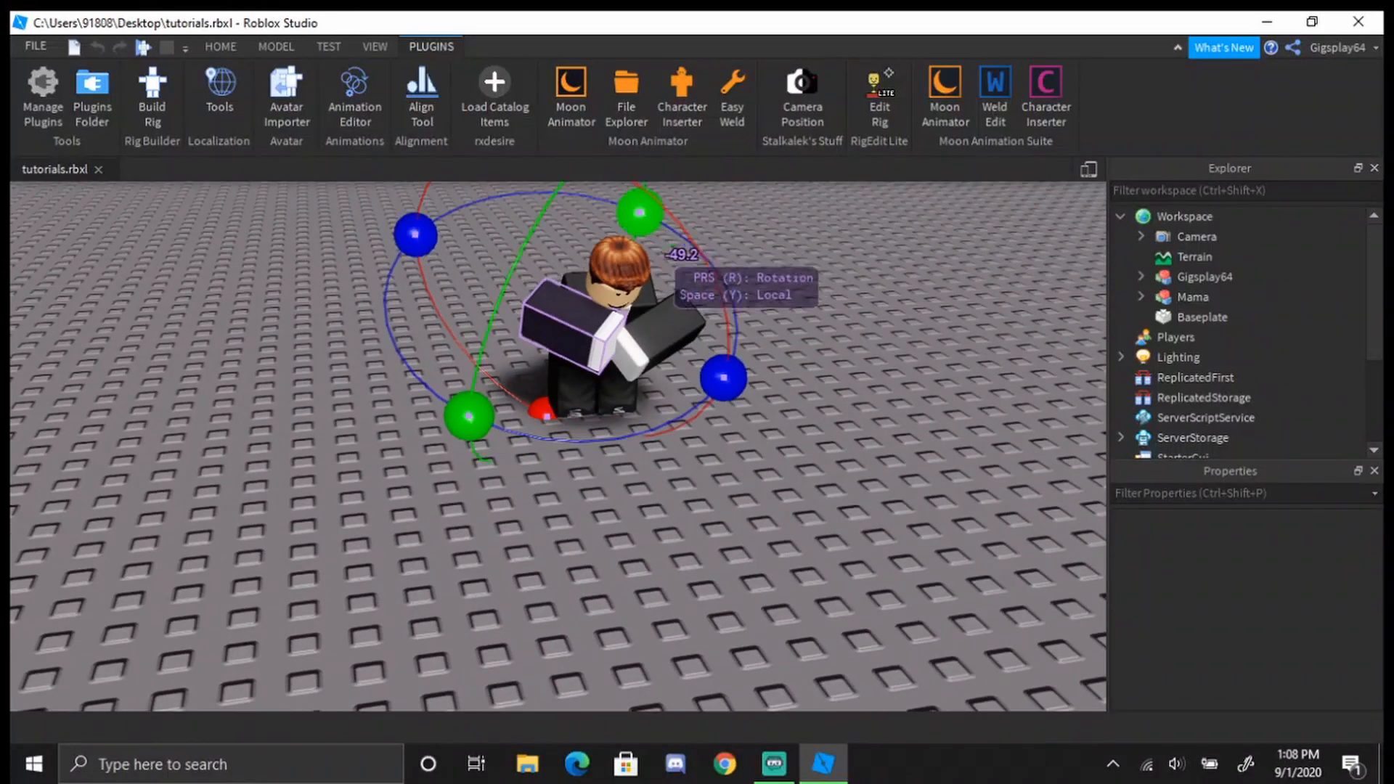
# Tilt the right arm about 14° so its hand lines up with the left hand in front of the chest
pyautogui.moveTo(675, 270); pyautogui.dragTo(614, 290, button='right')
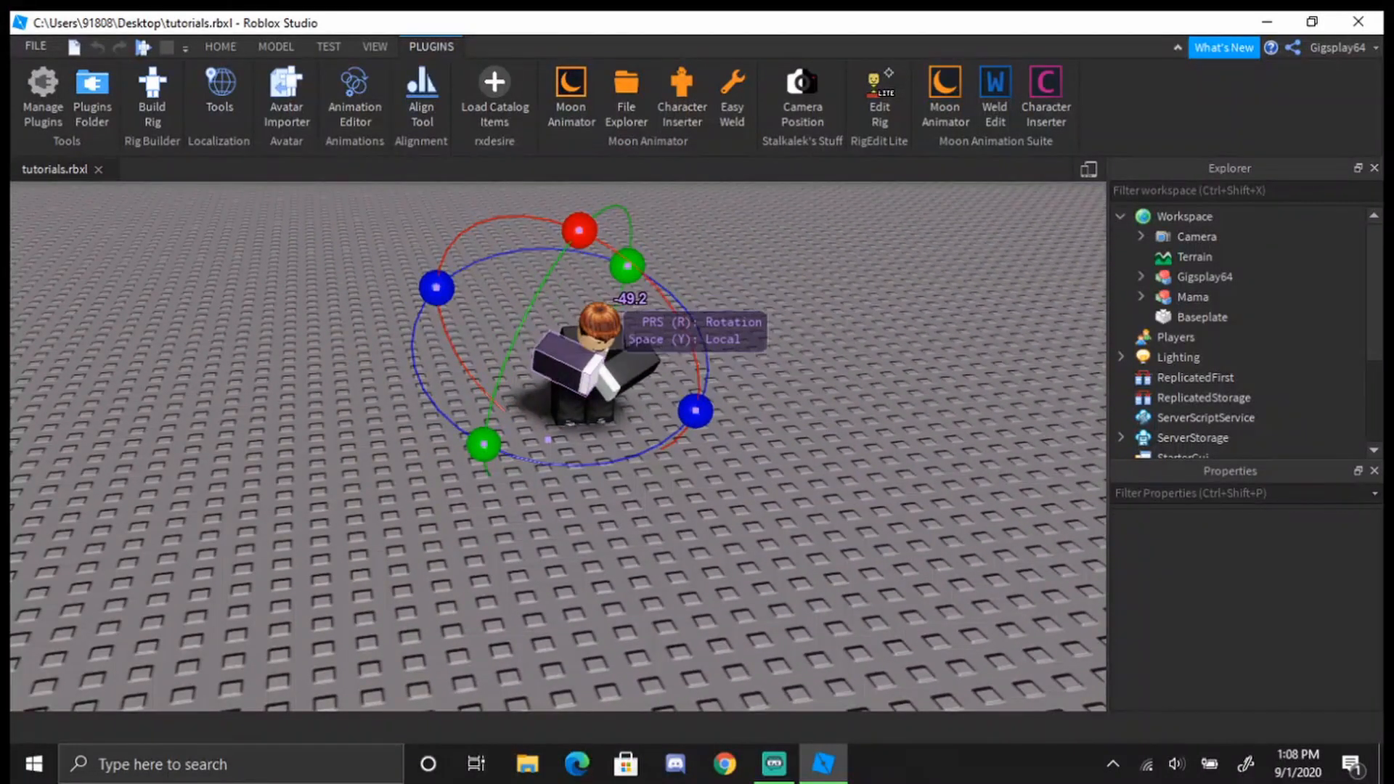
pyautogui.moveTo(578, 231); pyautogui.dragTo(614, 251)
pyautogui.scroll(10, 615, 261)
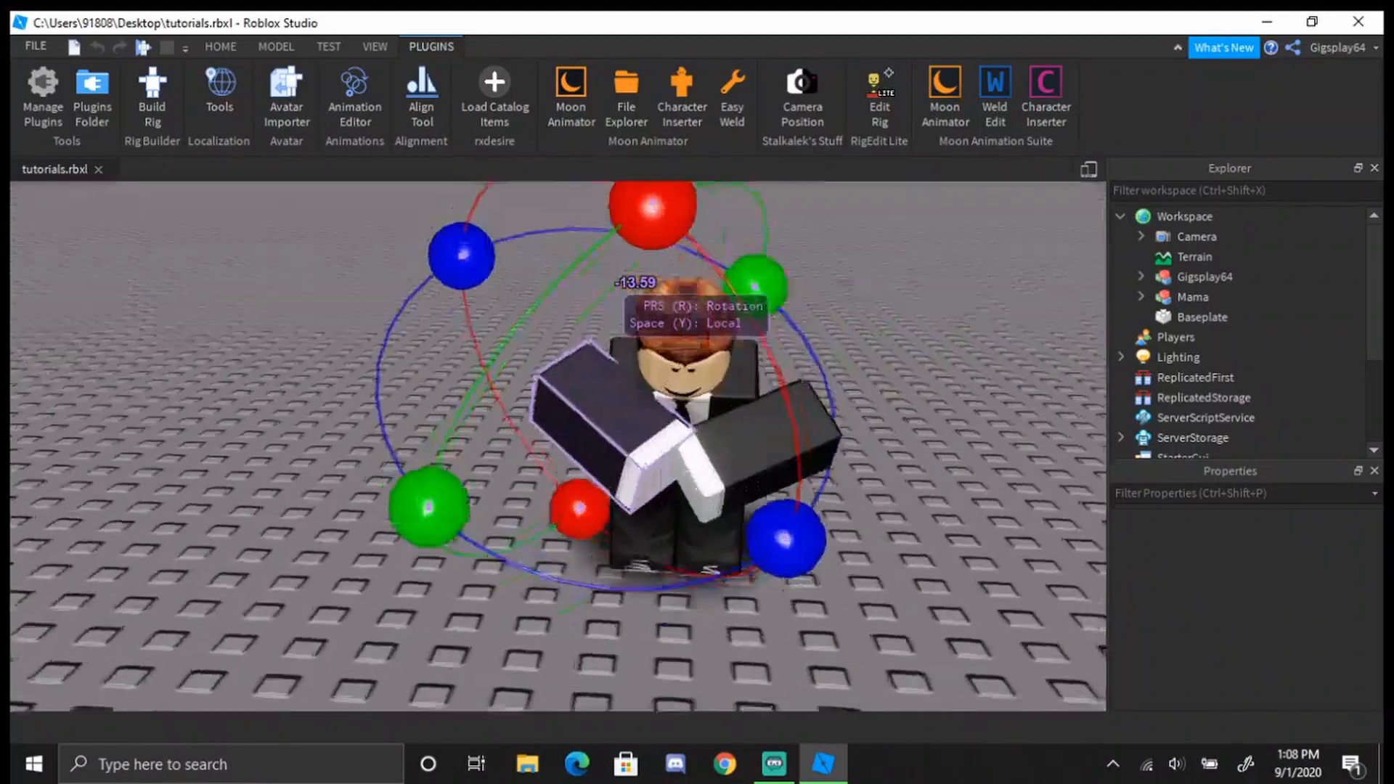
pyautogui.scroll(4, 614, 291)
pyautogui.scroll(-4, 614, 291)
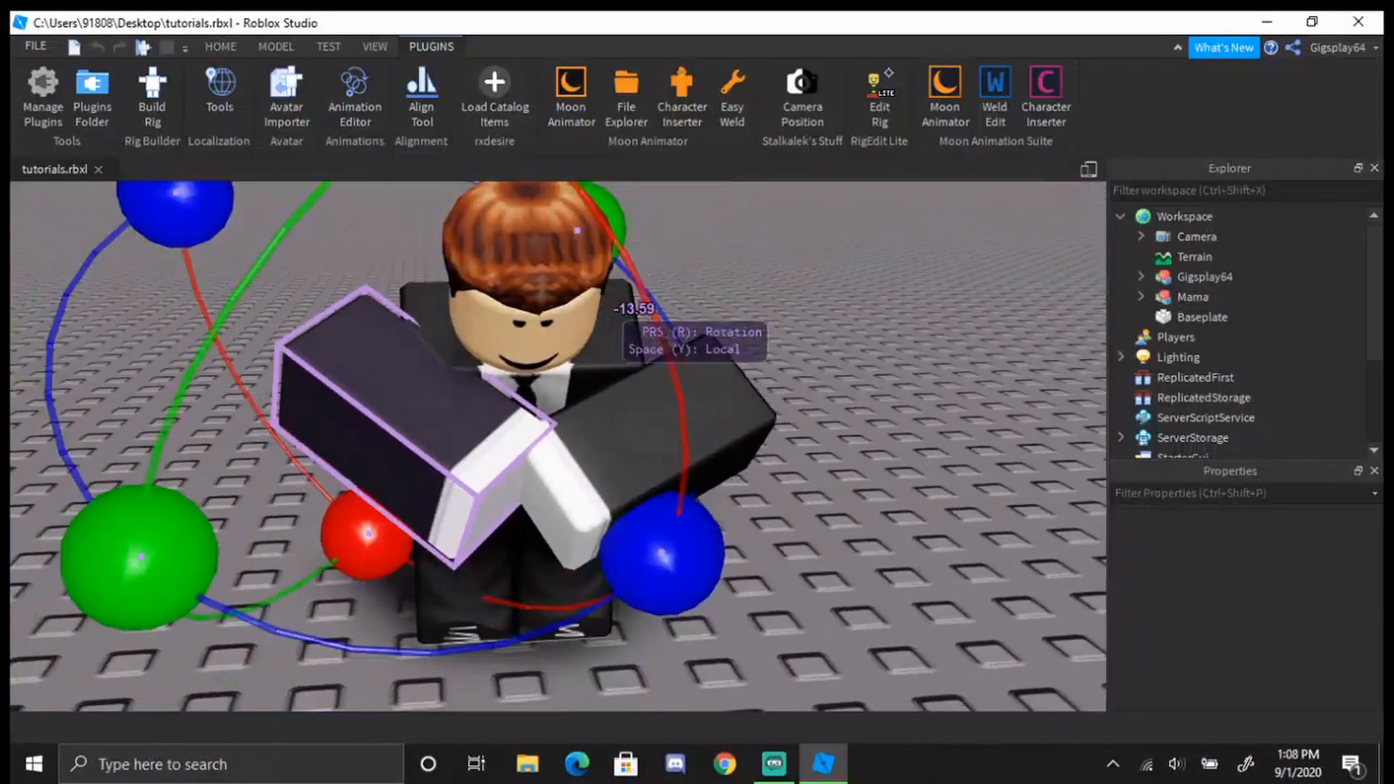
# At frame 242, swing the right arm back outward and lower it about 73° toward the character's side
pyautogui.press('h')
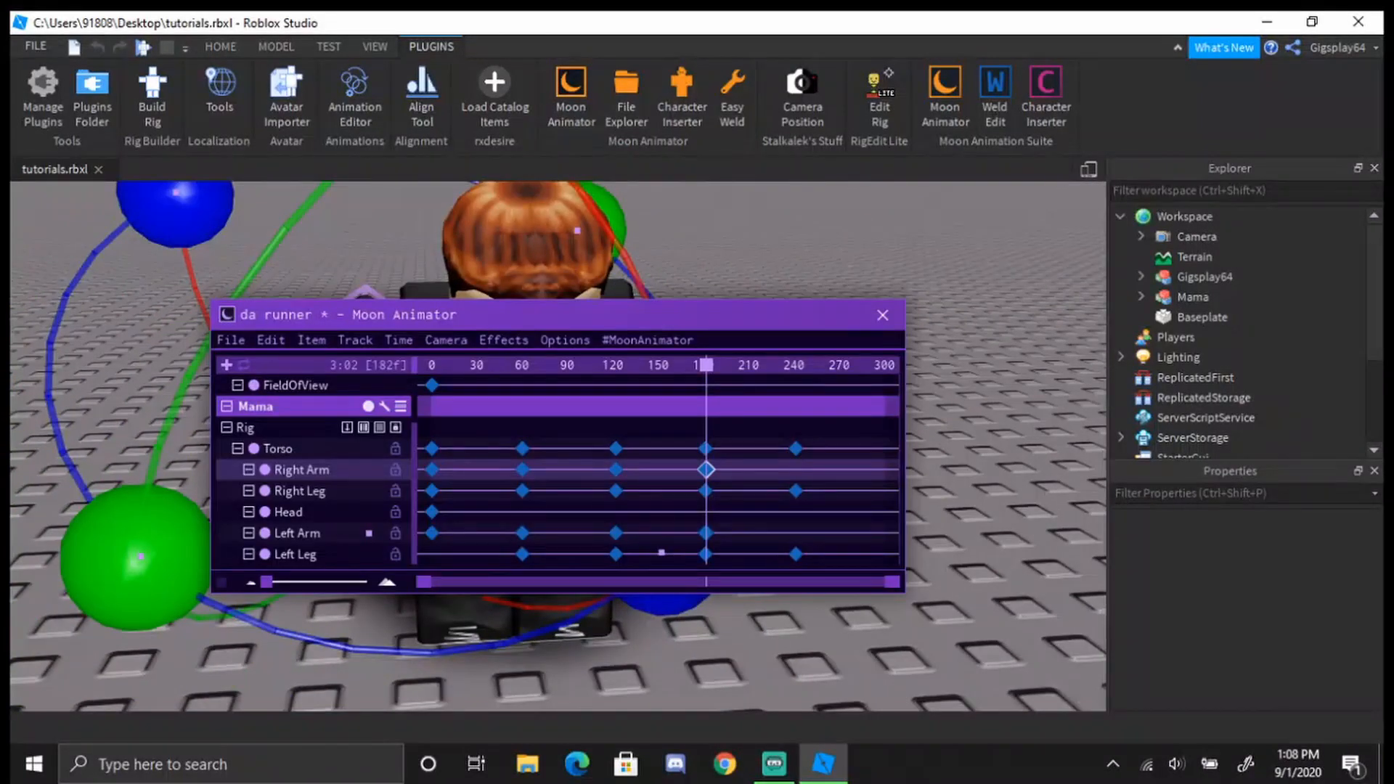
pyautogui.moveTo(707, 365); pyautogui.dragTo(796, 366)
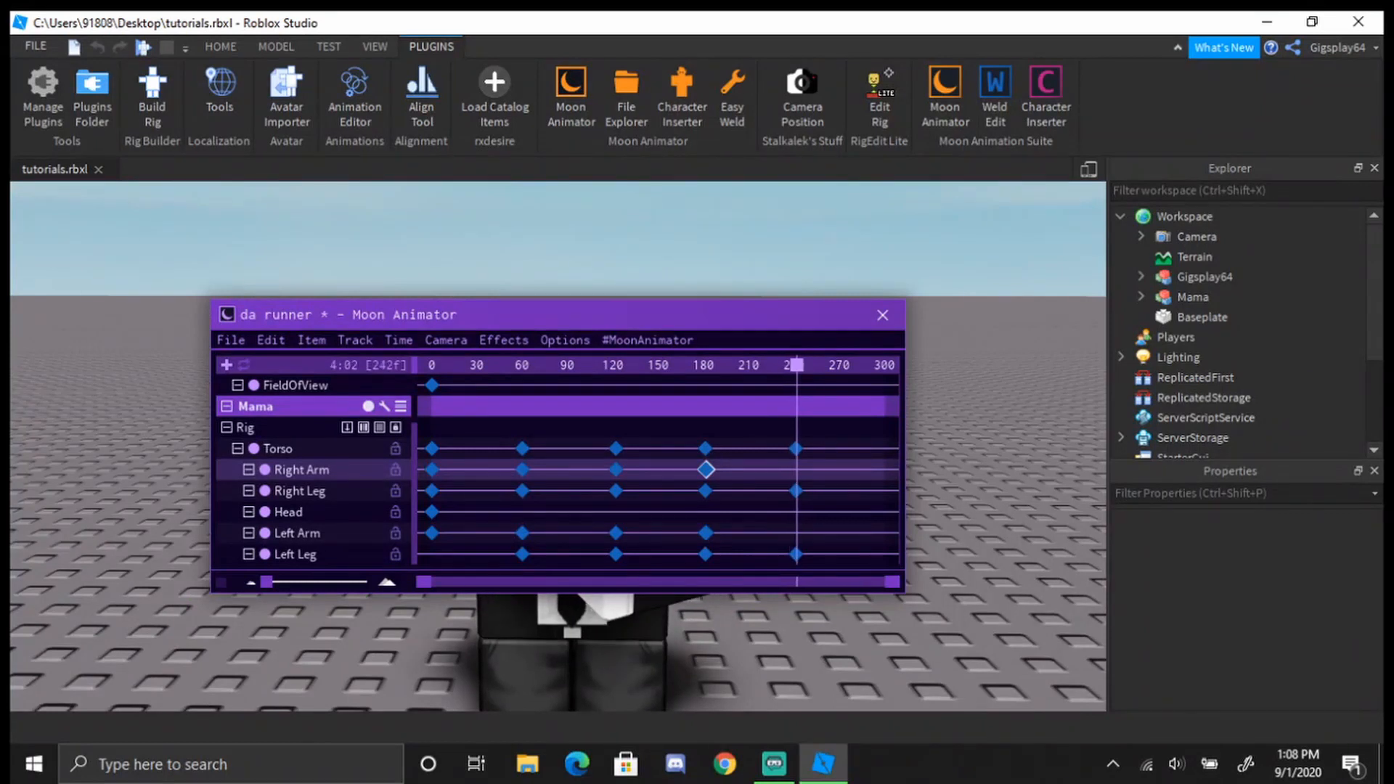
pyautogui.press('h')
pyautogui.moveTo(703, 577); pyautogui.dragTo(572, 631)
pyautogui.scroll(-3, 545, 348)
pyautogui.moveTo(553, 279); pyautogui.dragTo(500, 439)
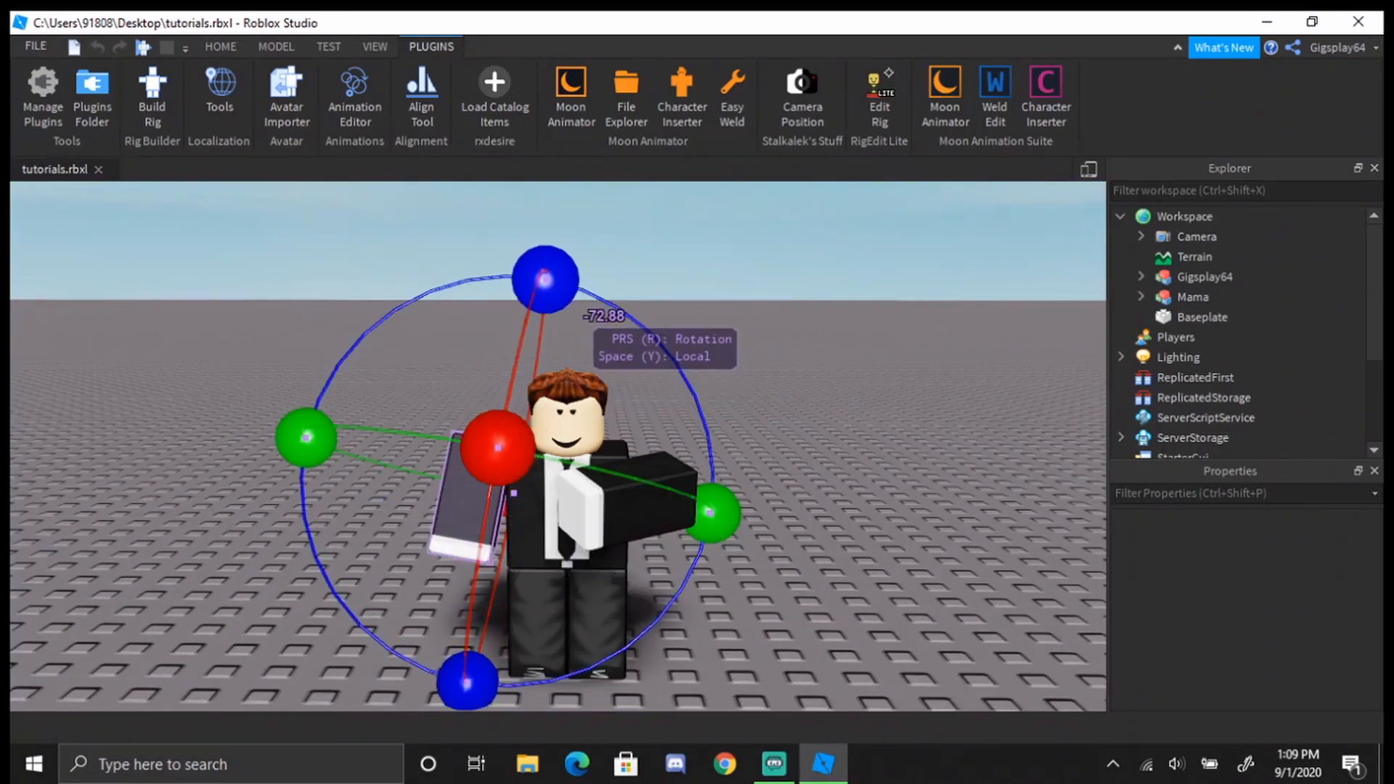
# Fine-tune the right arm's rotation until it hangs straight beside the torso
pyautogui.moveTo(544, 274); pyautogui.dragTo(508, 279)
pyautogui.moveTo(498, 454)
pyautogui.mouseDown()
pyautogui.moveTo(508, 532)
pyautogui.moveTo(497, 474)
pyautogui.mouseUp()
pyautogui.moveTo(499, 479); pyautogui.dragTo(573, 481, button='right')
pyautogui.moveTo(818, 382); pyautogui.dragTo(830, 461)
pyautogui.moveTo(839, 486)
pyautogui.mouseDown(button='right')
pyautogui.moveTo(916, 493)
pyautogui.moveTo(861, 495)
pyautogui.mouseUp(button='right')
# Swing the left arm about 68° to point forward, then shift it by about 0.217, 0.265 and 0.042 to seat it at the shoulder
pyautogui.click(500, 449)
pyautogui.scroll(-2, 503, 458)
pyautogui.moveTo(690, 418); pyautogui.dragTo(541, 342)
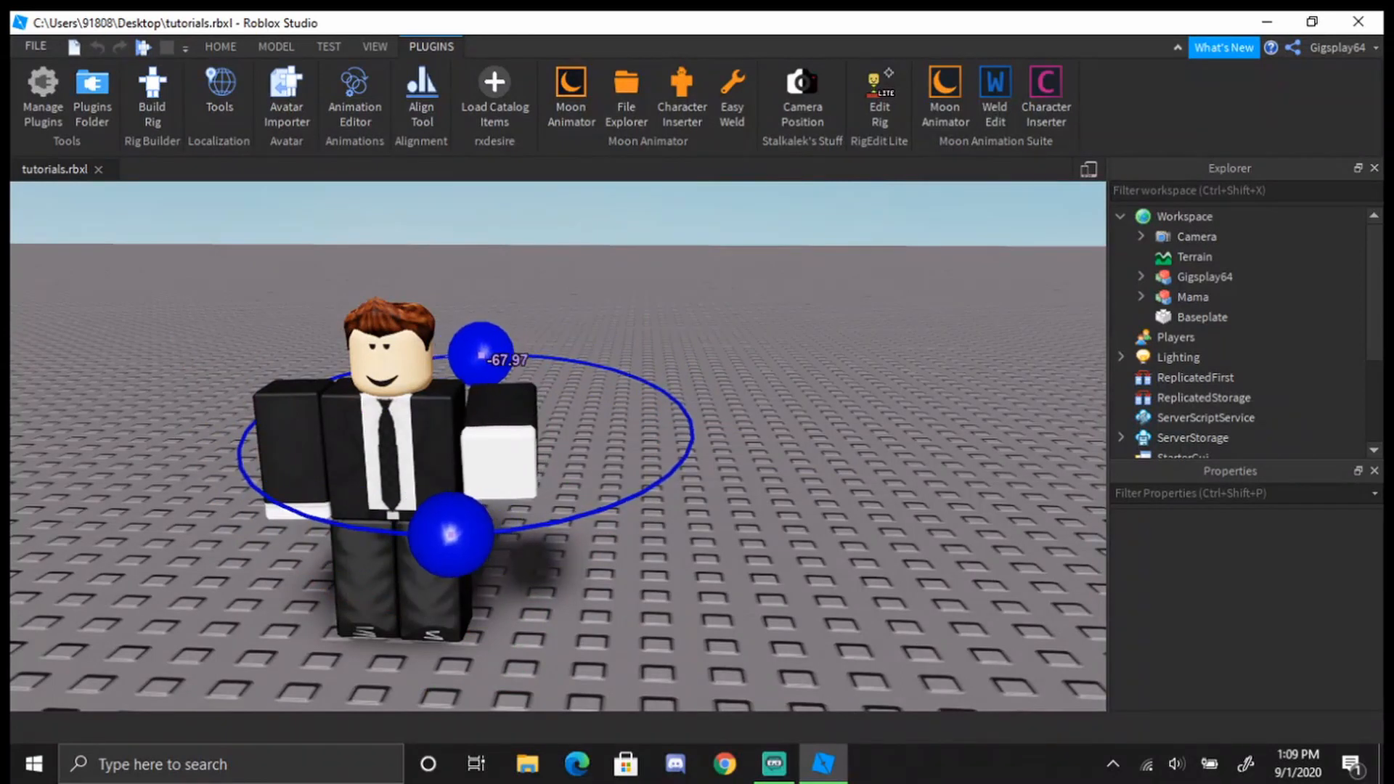
pyautogui.press('r')
pyautogui.moveTo(448, 554); pyautogui.dragTo(449, 543)
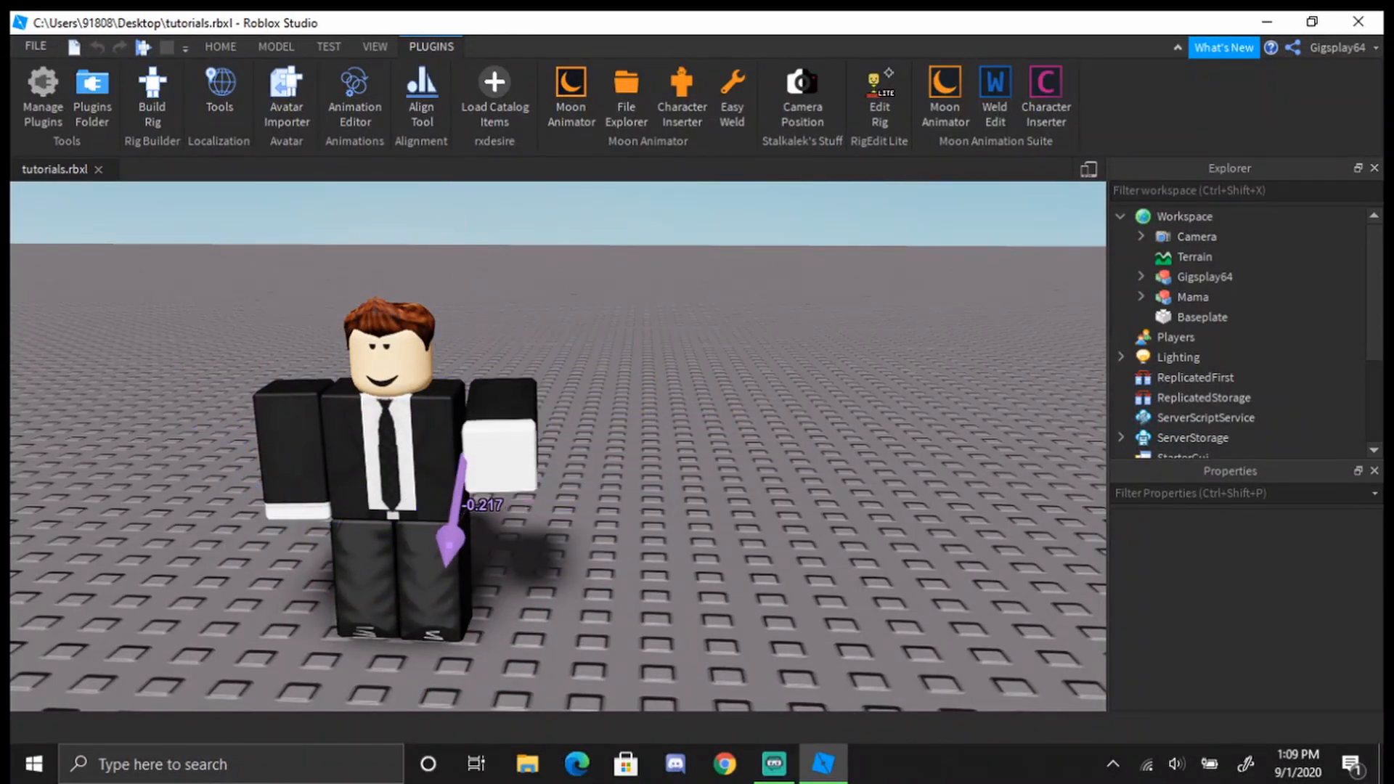
pyautogui.moveTo(658, 417); pyautogui.dragTo(638, 420)
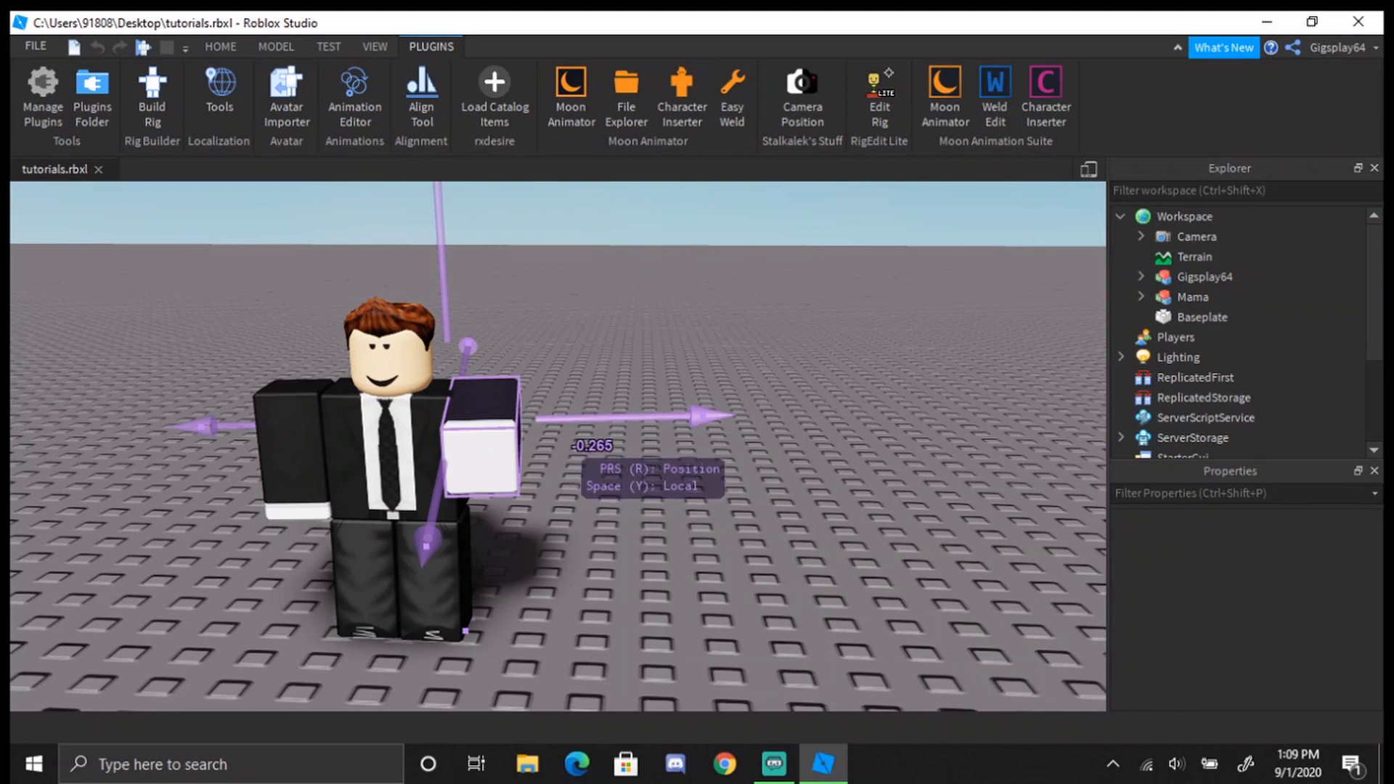
pyautogui.moveTo(574, 418); pyautogui.dragTo(541, 414, button='right')
pyautogui.moveTo(433, 300); pyautogui.dragTo(441, 298)
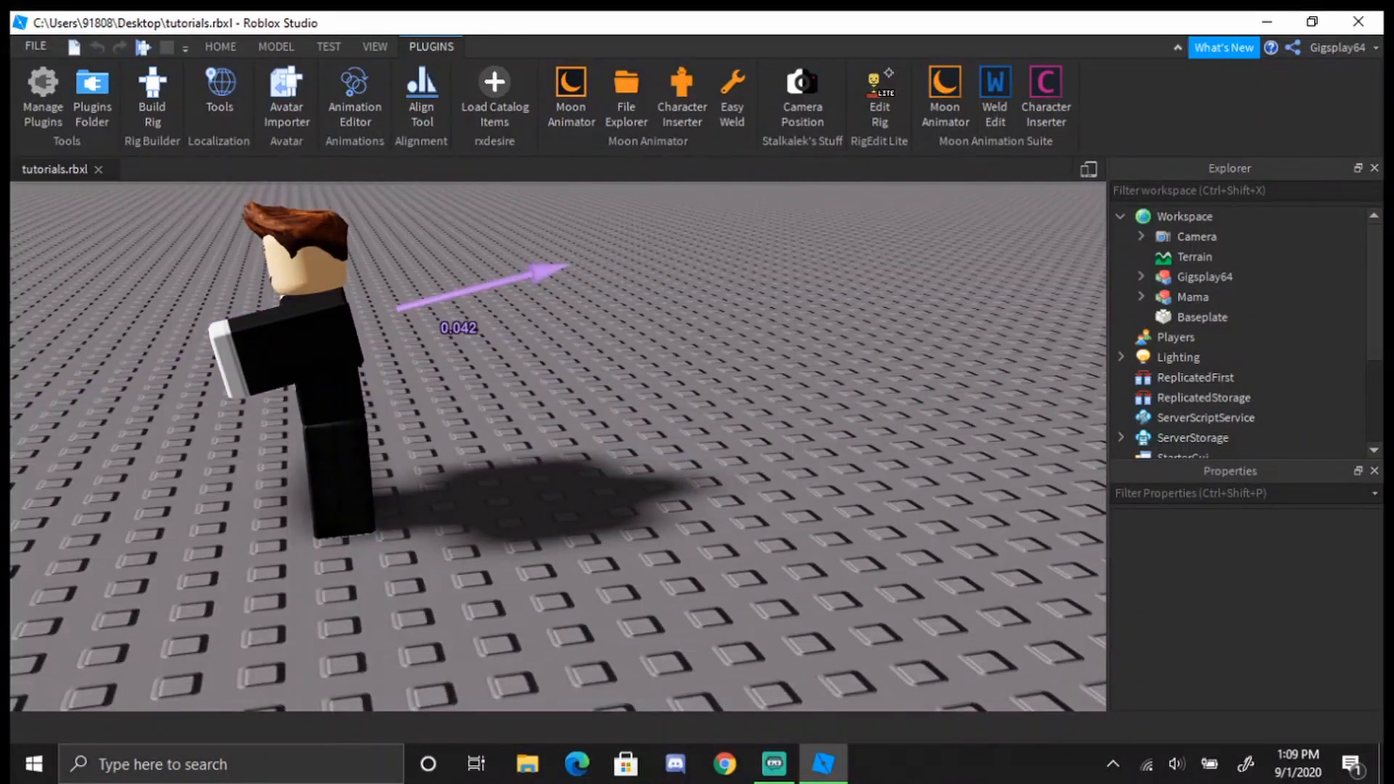
# Lower the left arm by about 62° and adjust its rotation further until it hangs vertically beside the torso
pyautogui.moveTo(441, 299); pyautogui.dragTo(485, 306, button='right')
pyautogui.press('r')
pyautogui.scroll(-4, 610, 359)
pyautogui.moveTo(550, 246); pyautogui.dragTo(581, 328)
pyautogui.moveTo(581, 328); pyautogui.dragTo(908, 264, button='right')
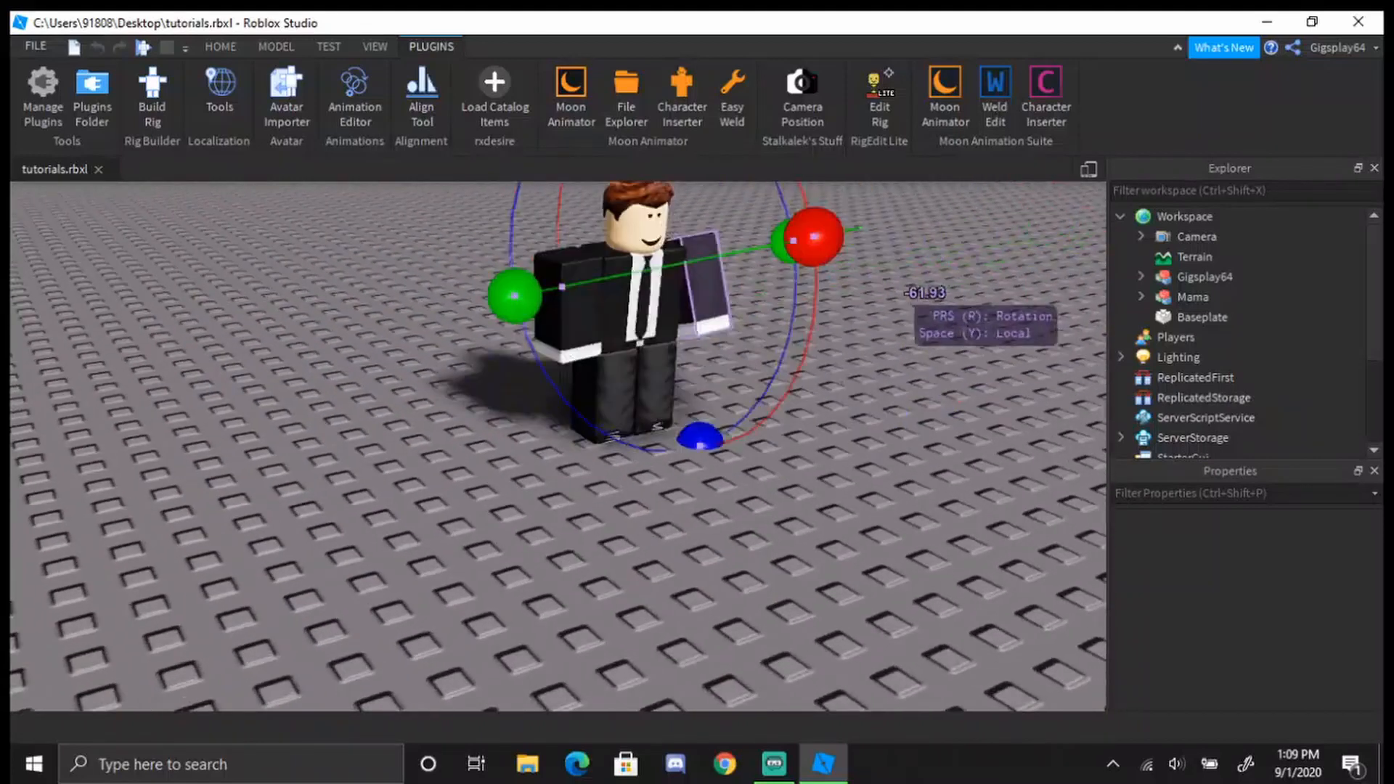
pyautogui.moveTo(814, 238); pyautogui.dragTo(813, 324)
pyautogui.moveTo(813, 324); pyautogui.dragTo(876, 236, button='right')
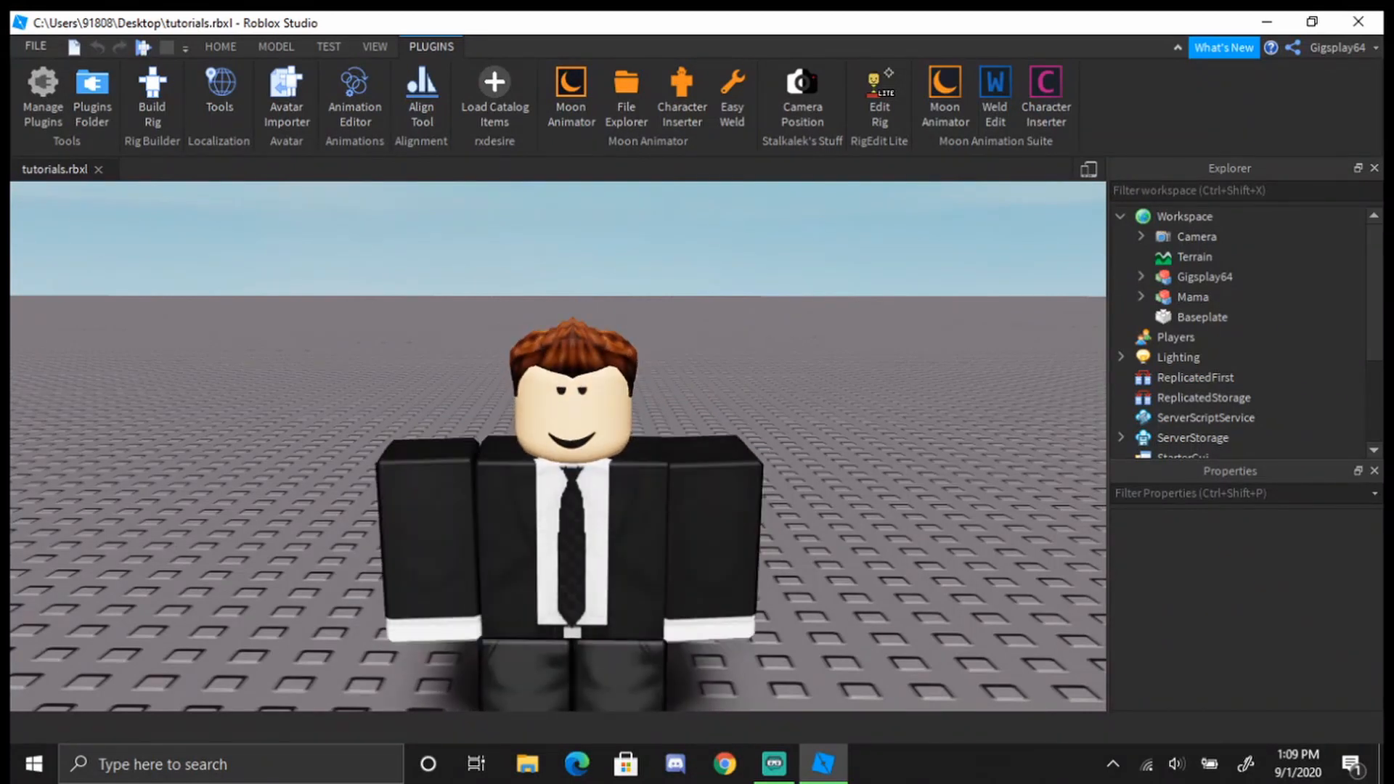
# Shift the torso, arm and leg keyframes at frame 182 to about frame 180, and add duplicate keyframes for both arms after them
pyautogui.moveTo(796, 365); pyautogui.dragTo(758, 365)
pyautogui.moveTo(658, 428); pyautogui.dragTo(681, 533)
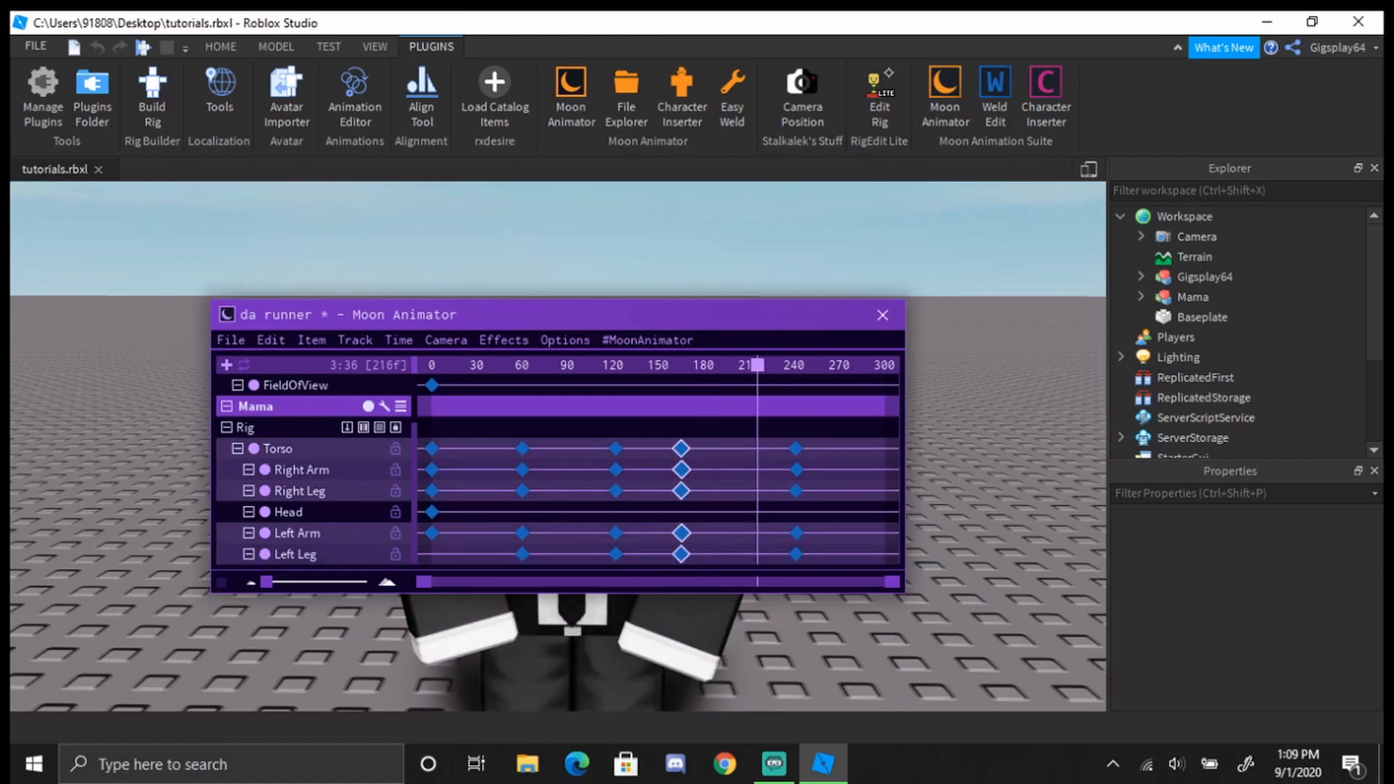
pyautogui.moveTo(682, 448); pyautogui.dragTo(702, 469)
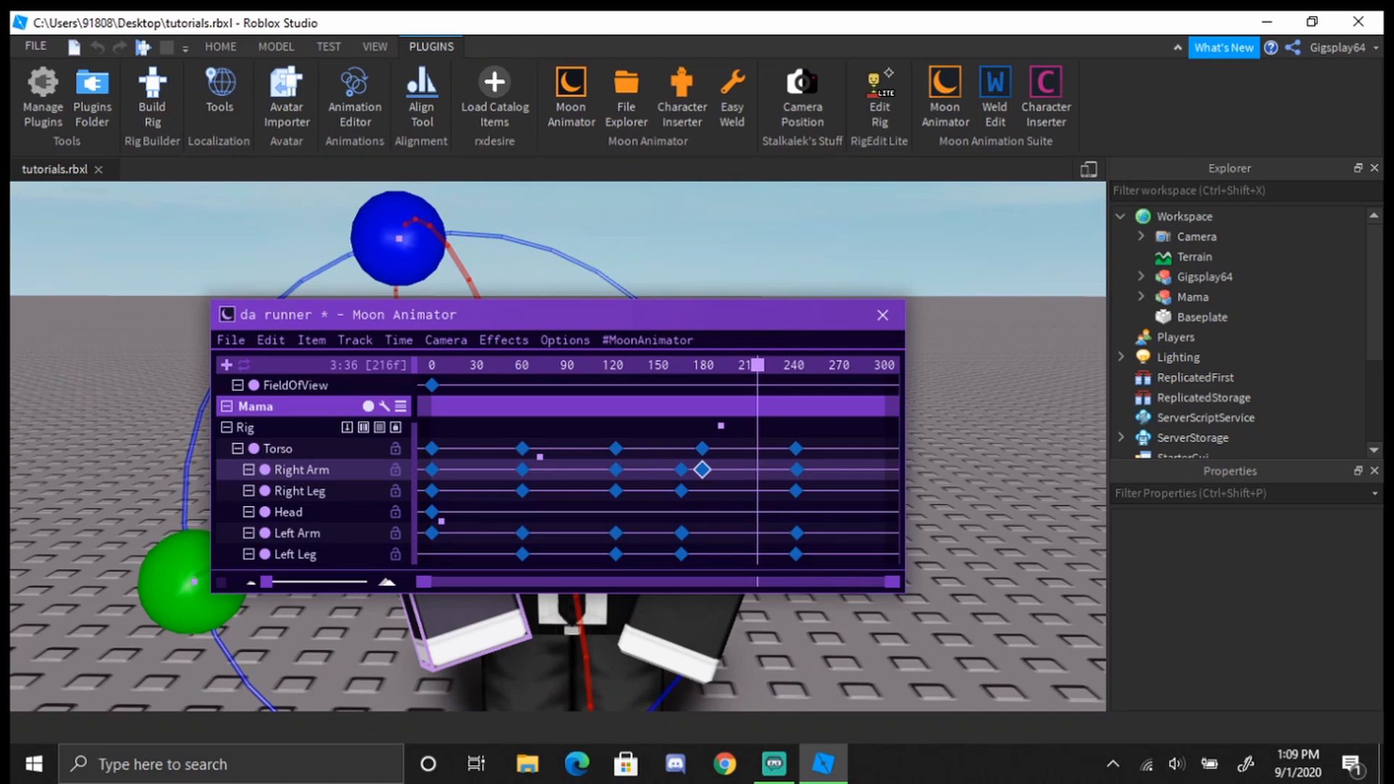
pyautogui.moveTo(718, 470); pyautogui.dragTo(703, 554)
pyautogui.click(705, 533)
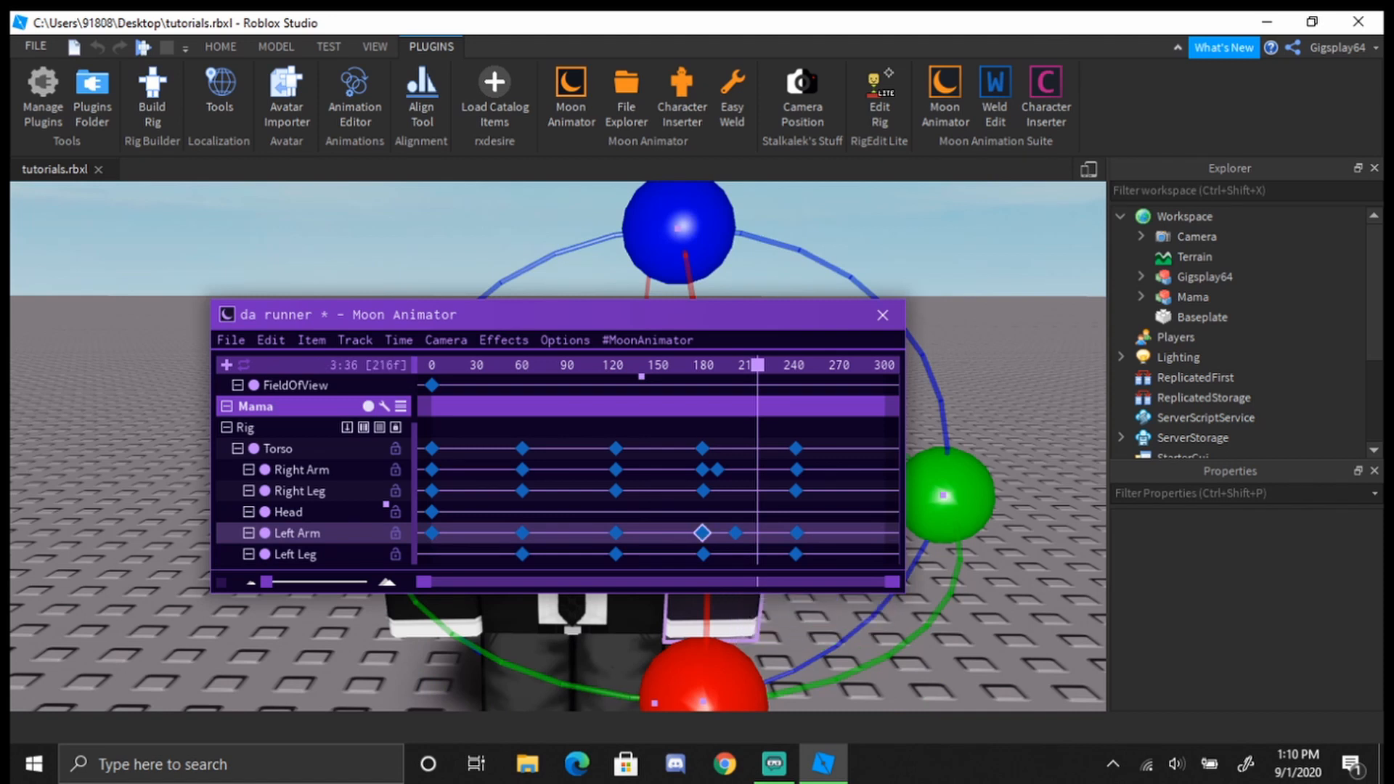
# Move the extra right and left arm keyframes to frame 216 and the final pose's keyframes to frame 300
pyautogui.moveTo(718, 470); pyautogui.dragTo(730, 469)
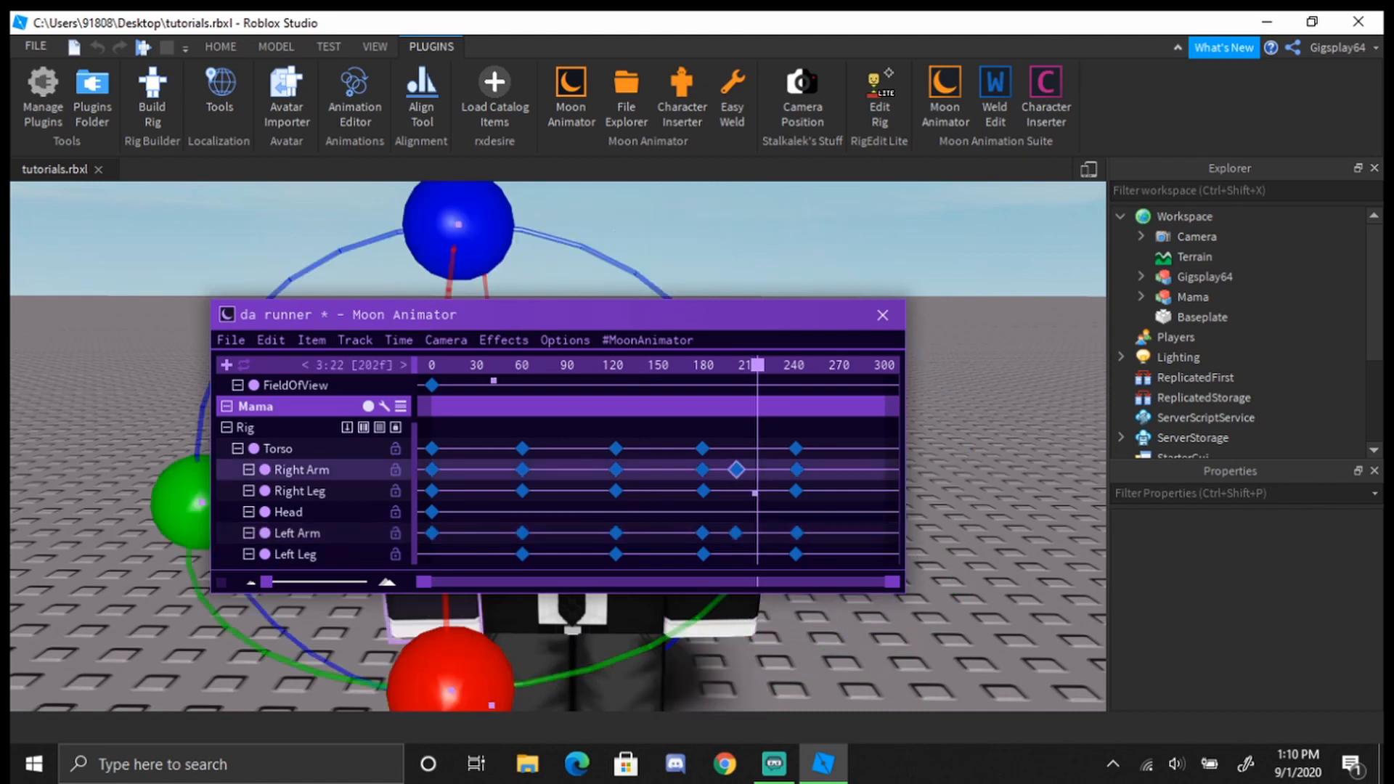
pyautogui.moveTo(754, 470); pyautogui.dragTo(757, 470)
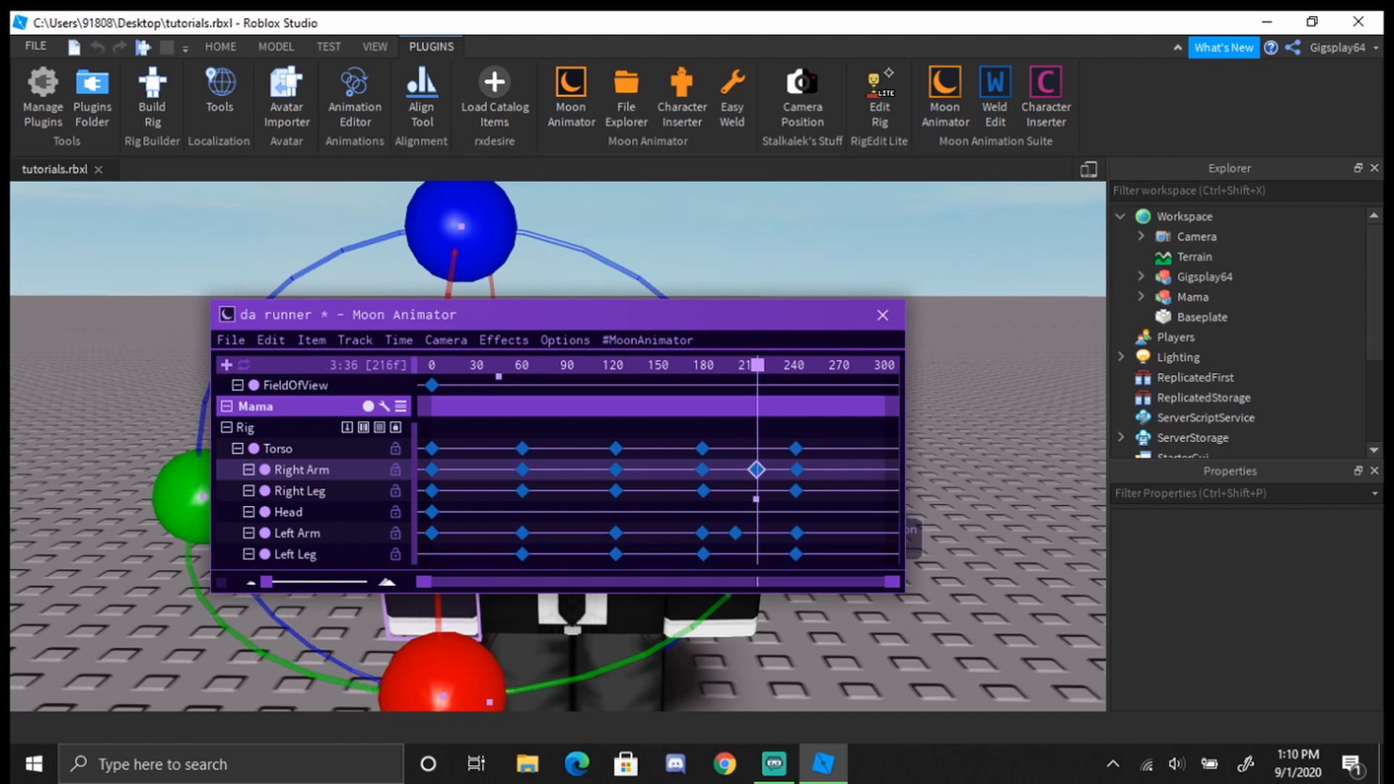
pyautogui.moveTo(735, 533); pyautogui.dragTo(757, 533)
pyautogui.moveTo(783, 398)
pyautogui.mouseDown()
pyautogui.moveTo(807, 563)
pyautogui.moveTo(891, 554)
pyautogui.mouseUp()
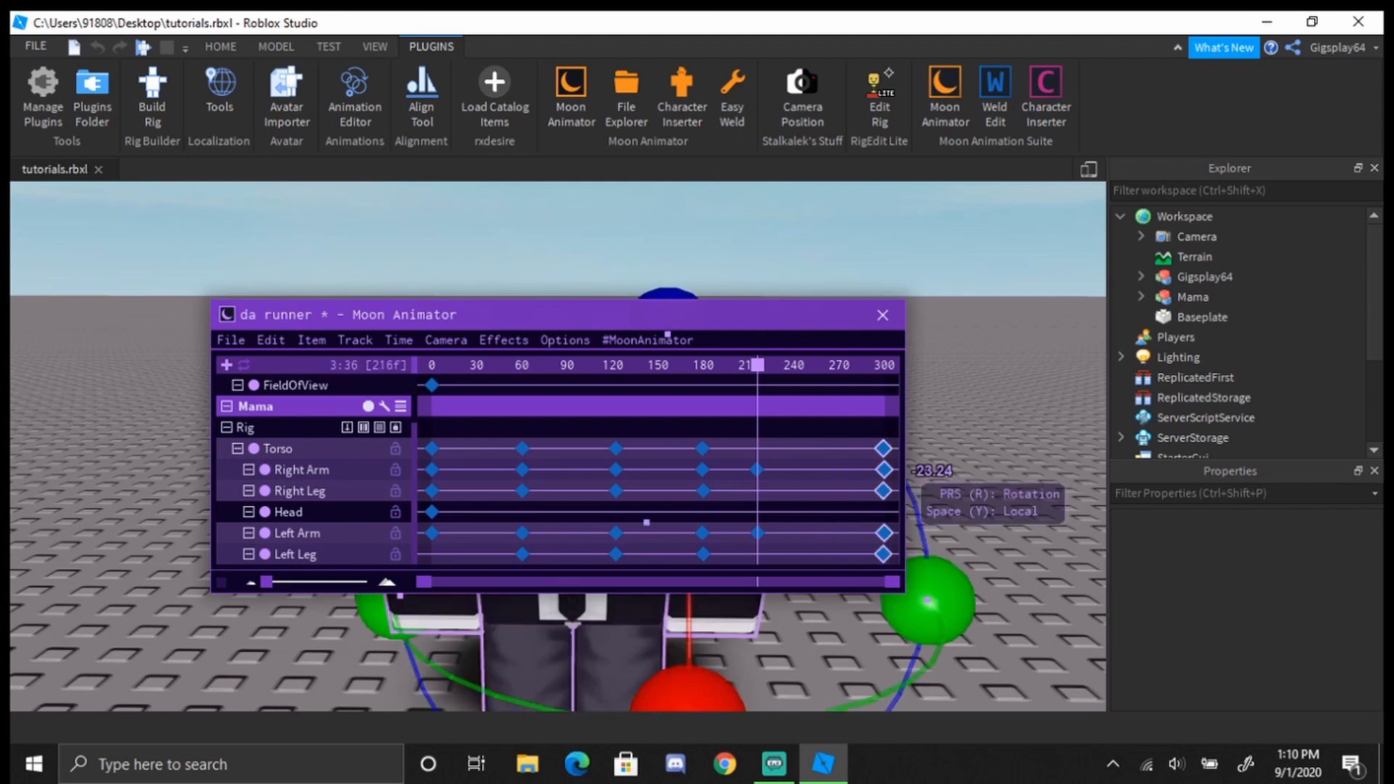
# Play the animation from frame 205 and again from about frame 113 to check the stopping motion's timing
pyautogui.click(741, 365)
pyautogui.press('space')
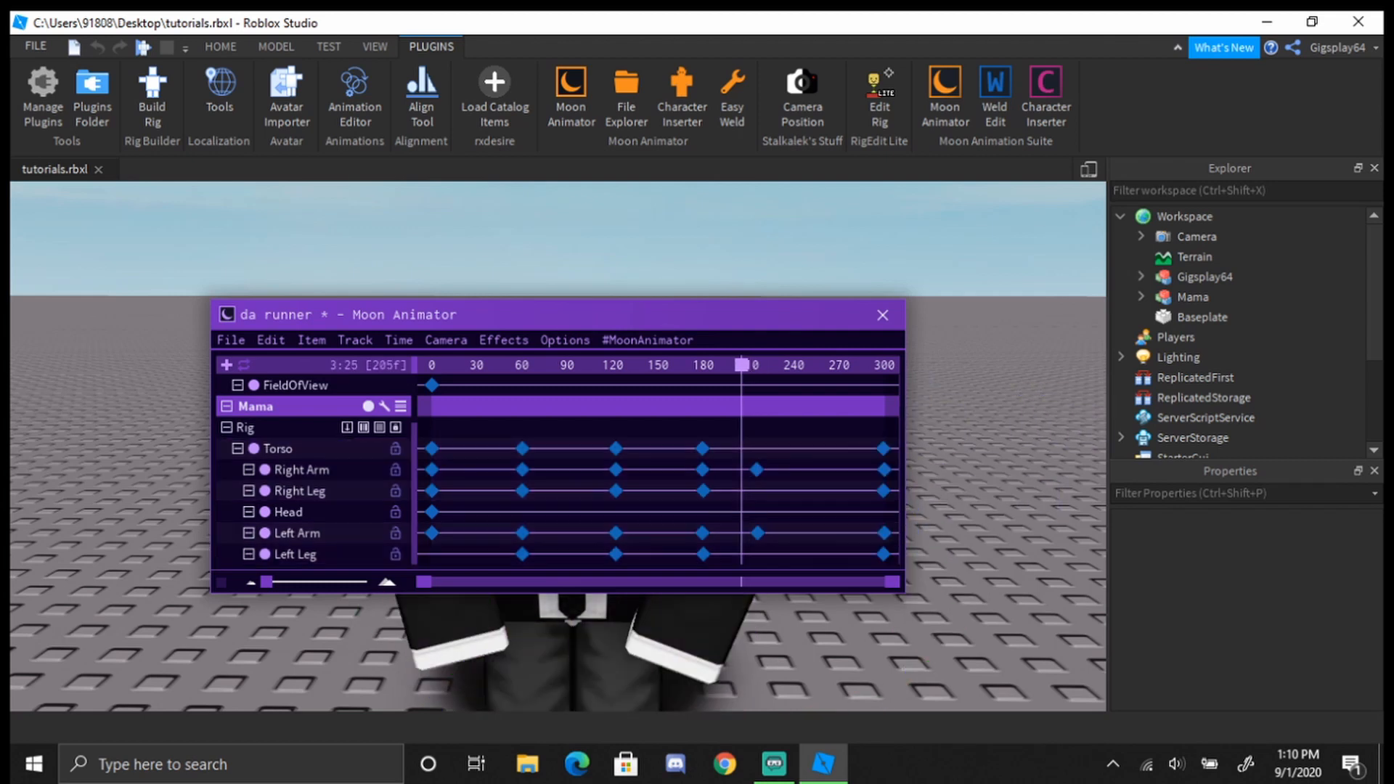
pyautogui.moveTo(741, 365); pyautogui.dragTo(602, 365)
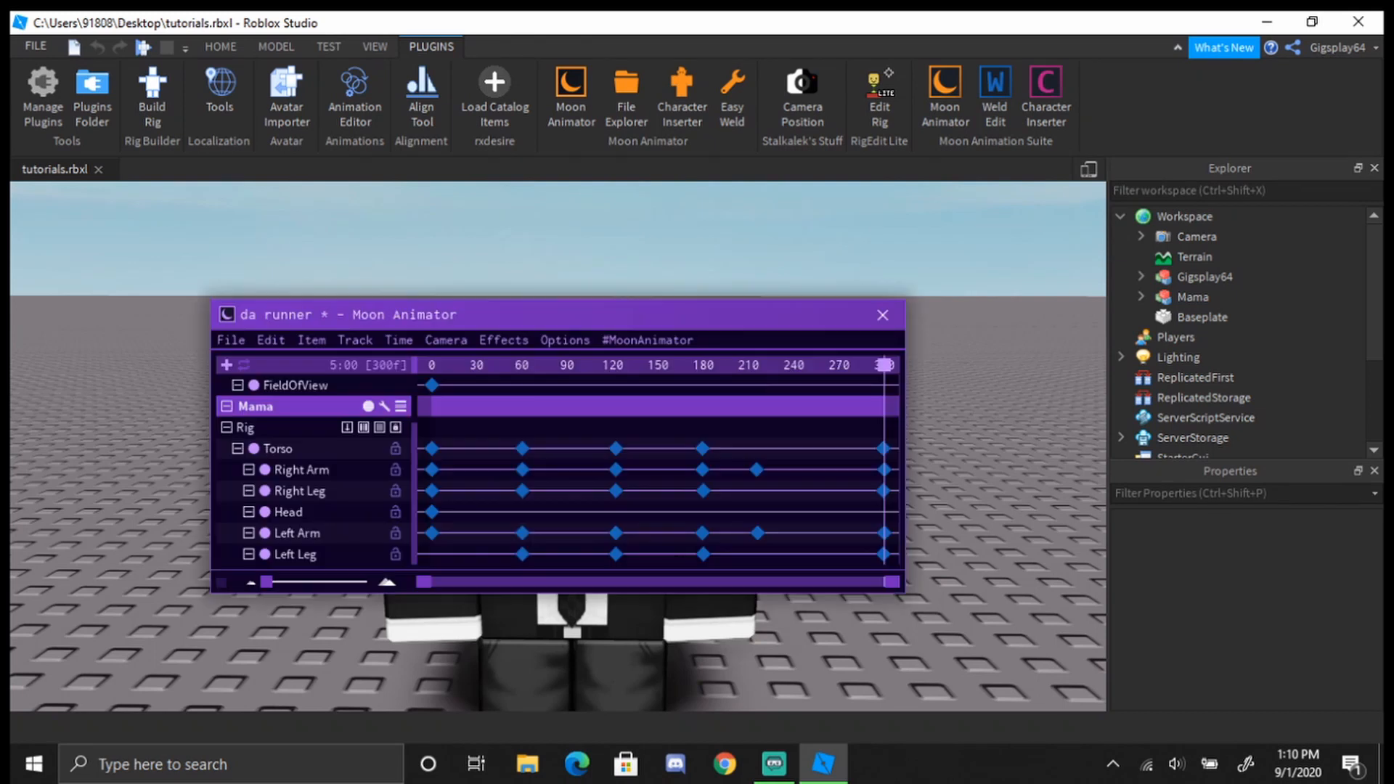
# Move the extra right and left arm keyframes from frame 216 to about frame 287, just before the final pose
pyautogui.click(756, 470)
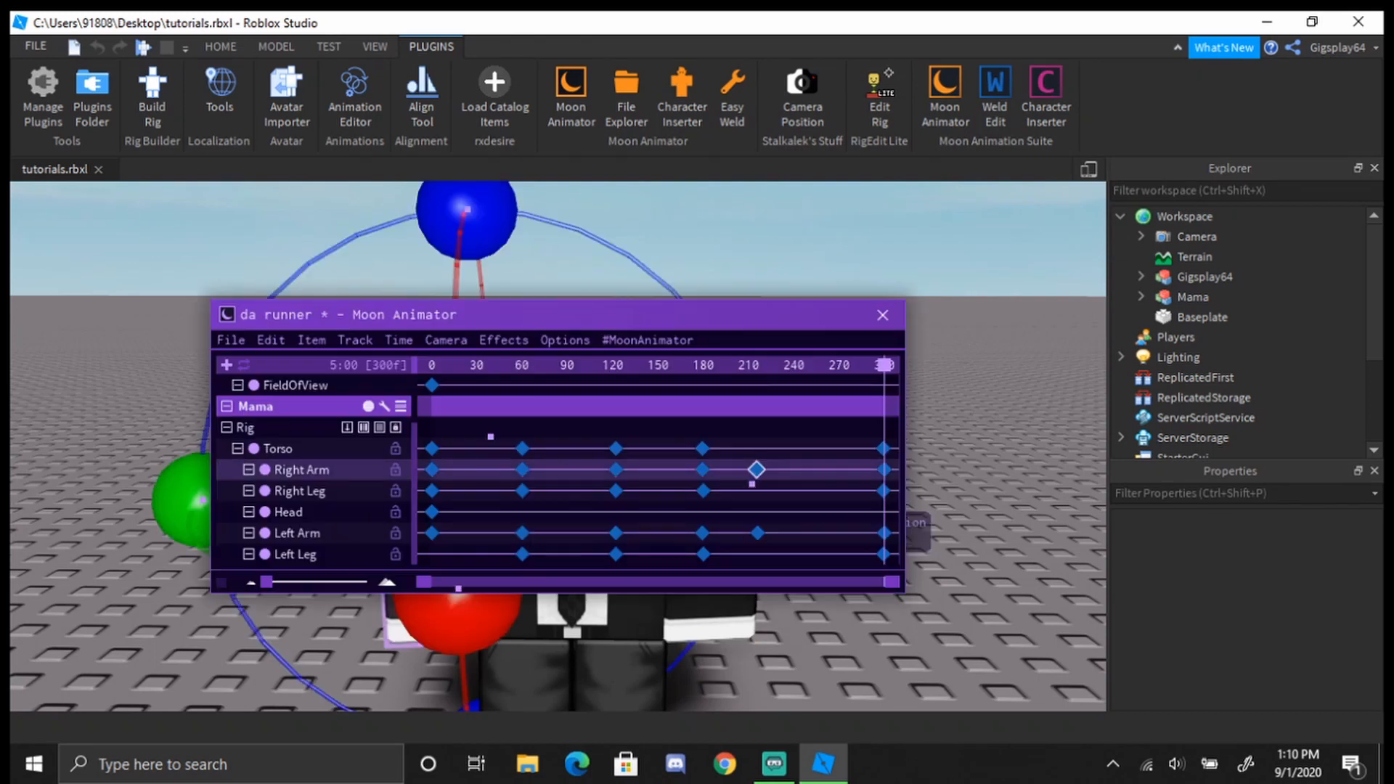
pyautogui.moveTo(884, 366); pyautogui.dragTo(721, 365)
pyautogui.click(488, 631)
pyautogui.moveTo(740, 449); pyautogui.dragTo(897, 483)
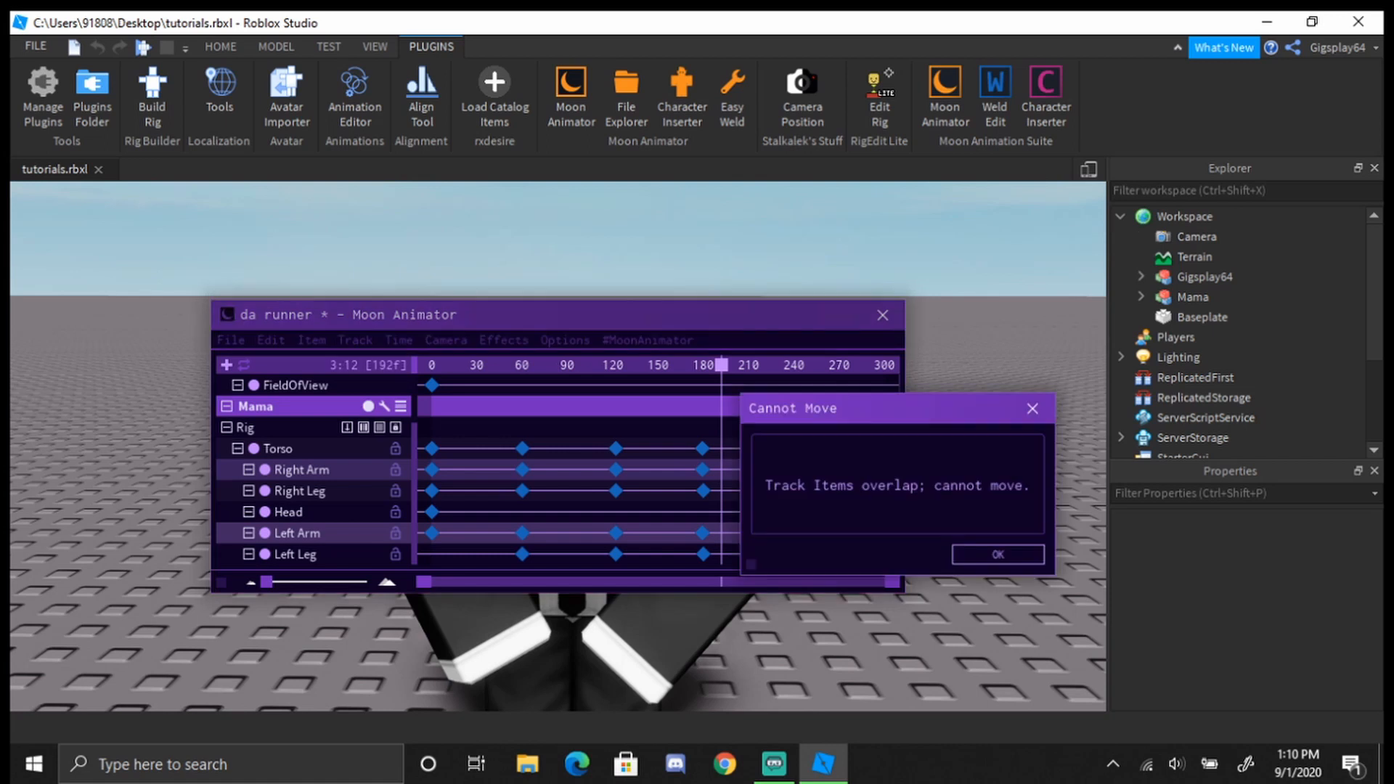
pyautogui.click(999, 554)
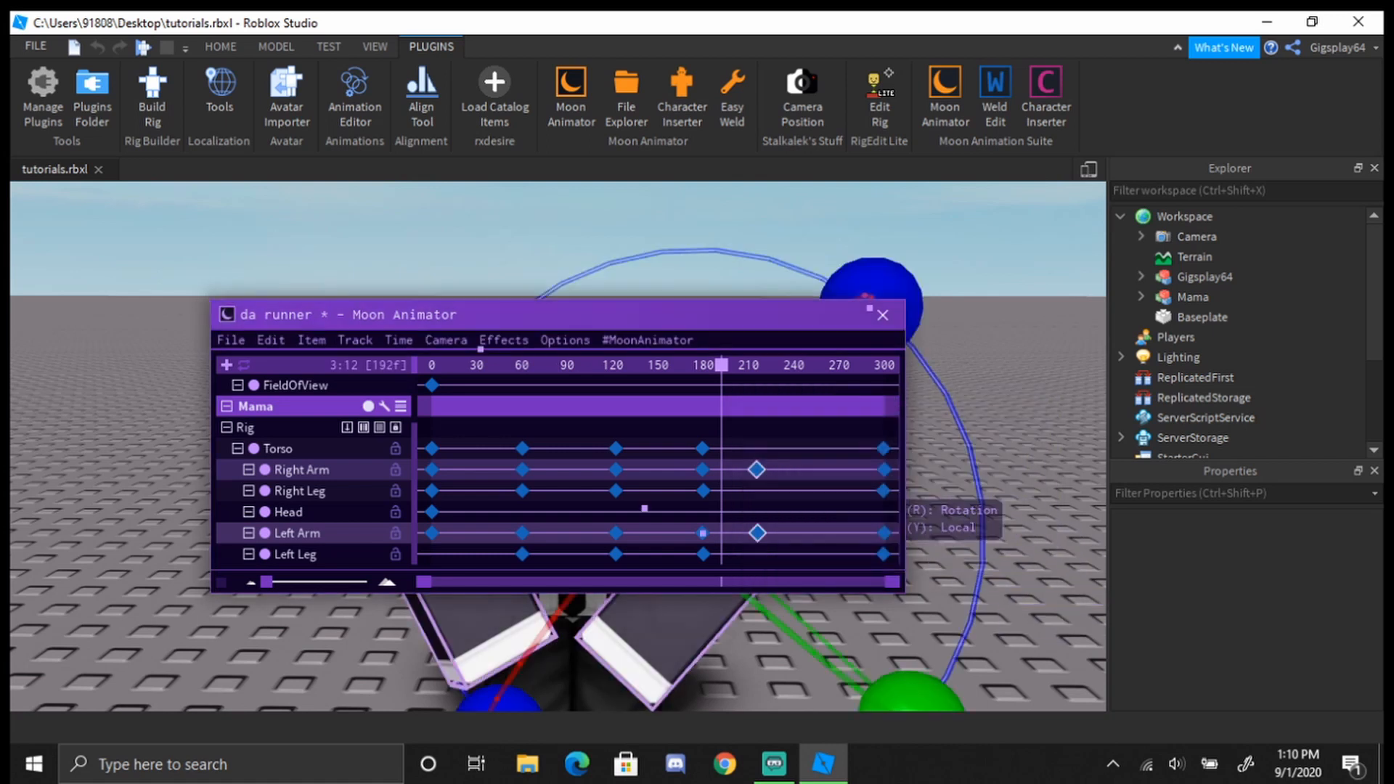
pyautogui.moveTo(864, 470); pyautogui.dragTo(866, 472)
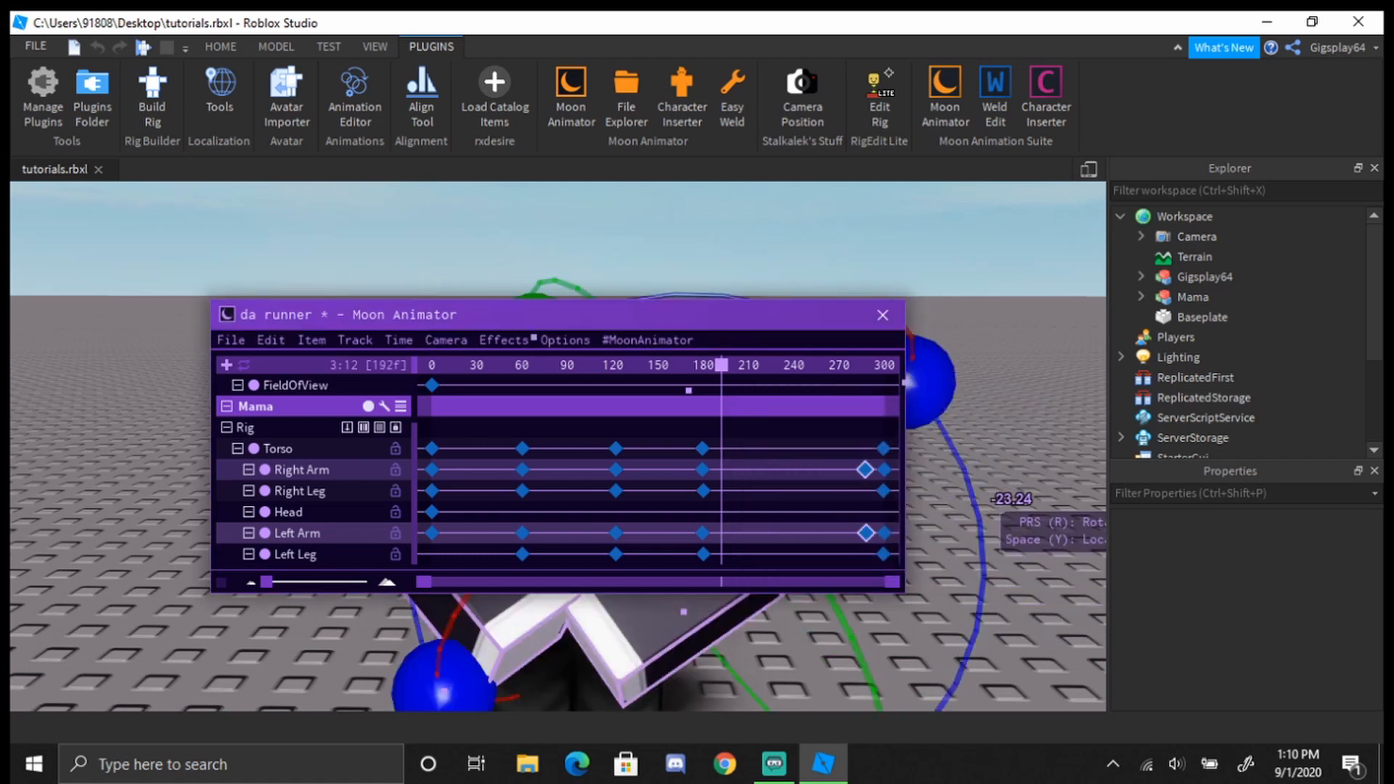
pyautogui.click(989, 511)
# Play the animation from about frame 137 to its end and inspect the character's final pose
pyautogui.moveTo(721, 365); pyautogui.dragTo(639, 365)
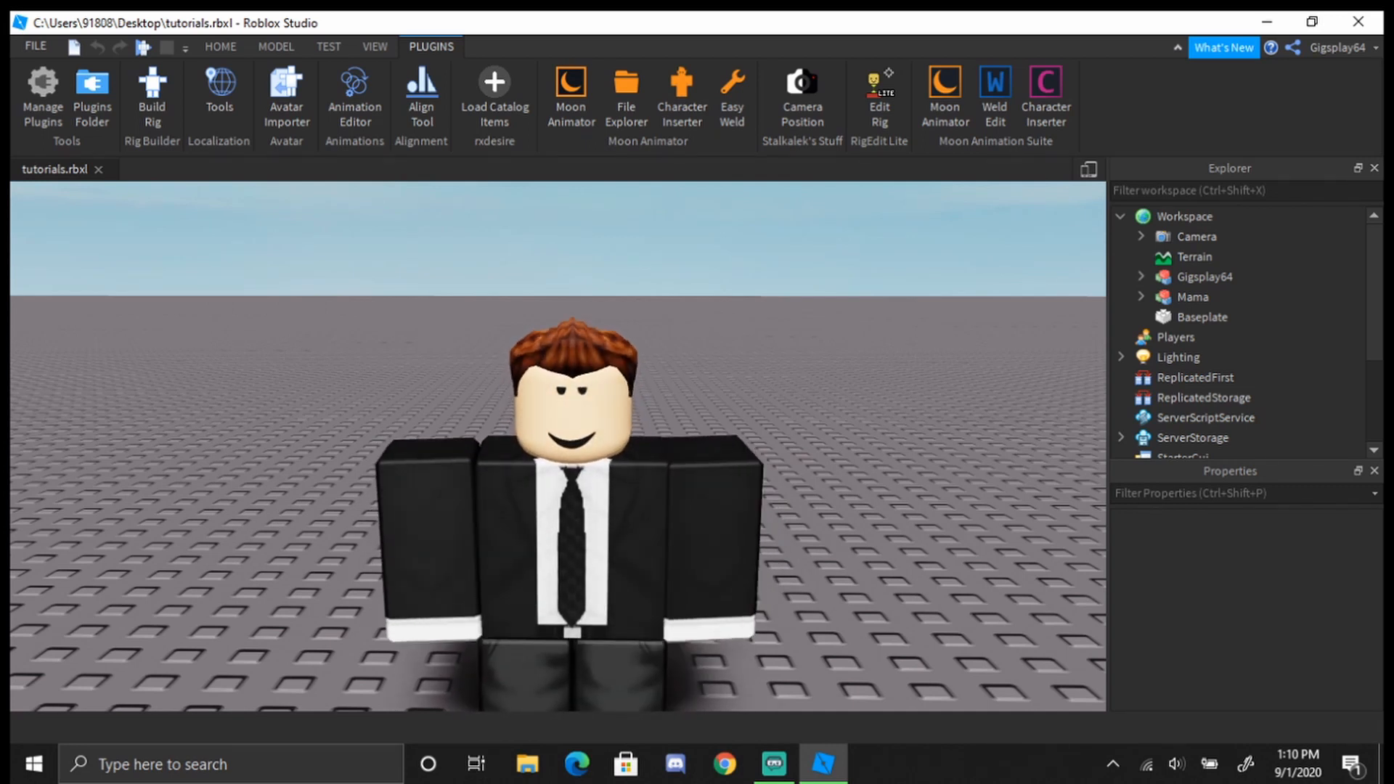
pyautogui.moveTo(557, 446); pyautogui.dragTo(519, 508, button='right')
pyautogui.press('7')
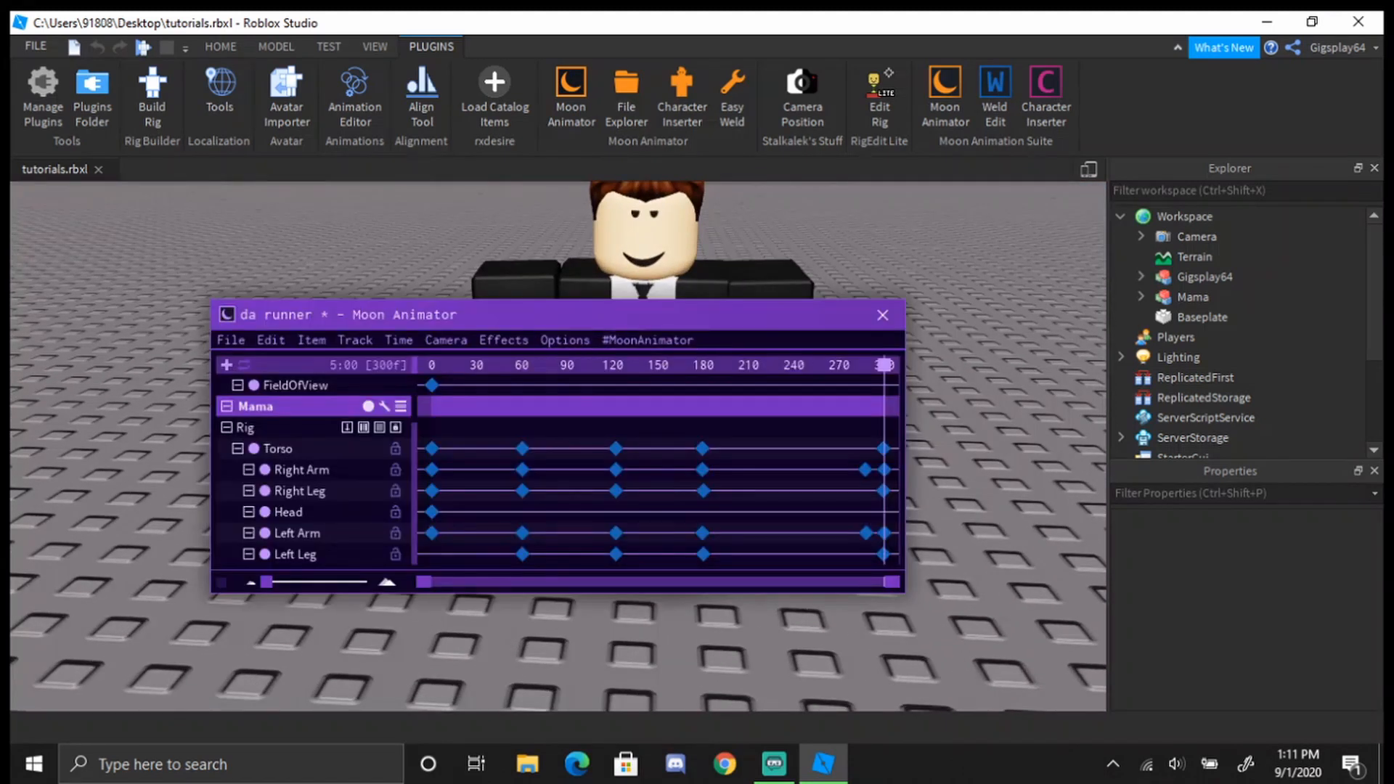
# Save and close the "da runner" animation, then view the character up close
pyautogui.click(231, 339)
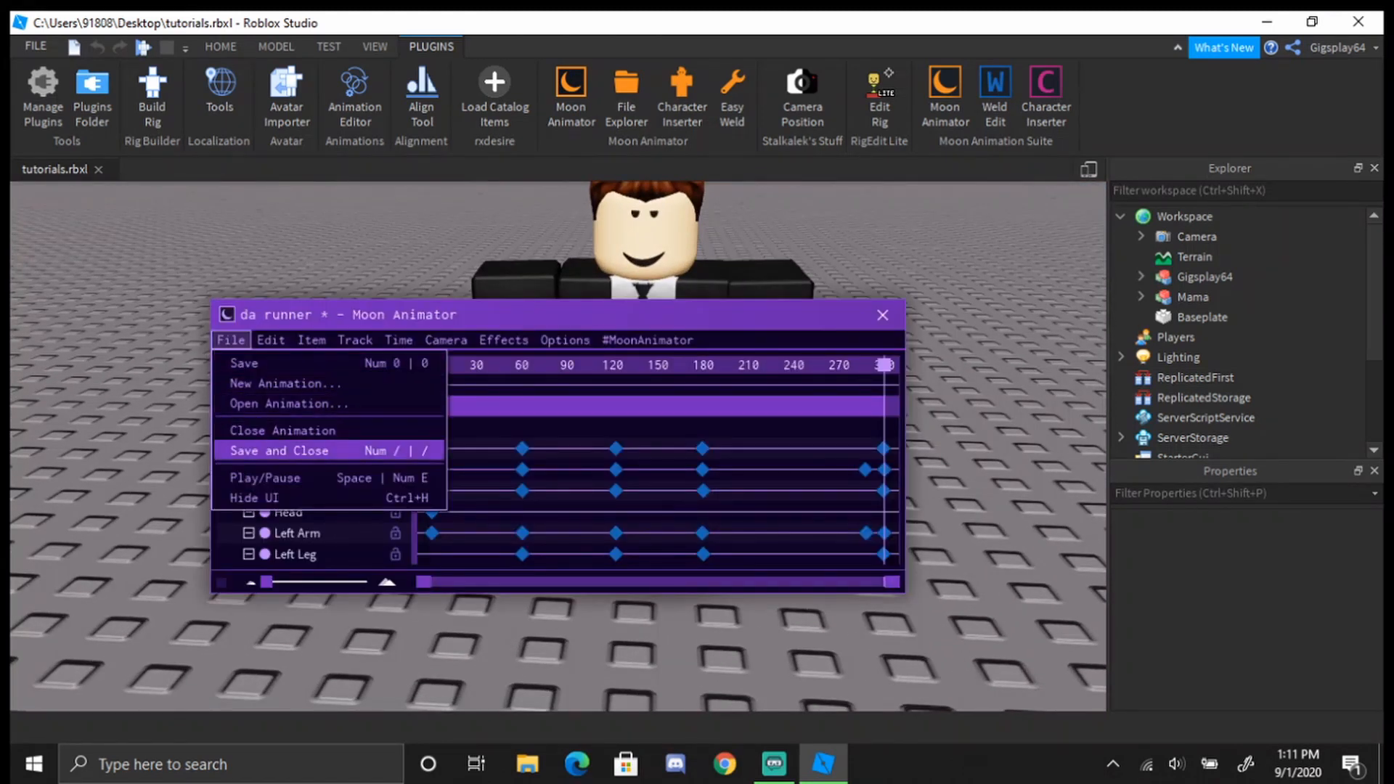
pyautogui.click(294, 451)
pyautogui.scroll(4, 558, 446)
pyautogui.moveTo(557, 446); pyautogui.dragTo(558, 508, button='right')
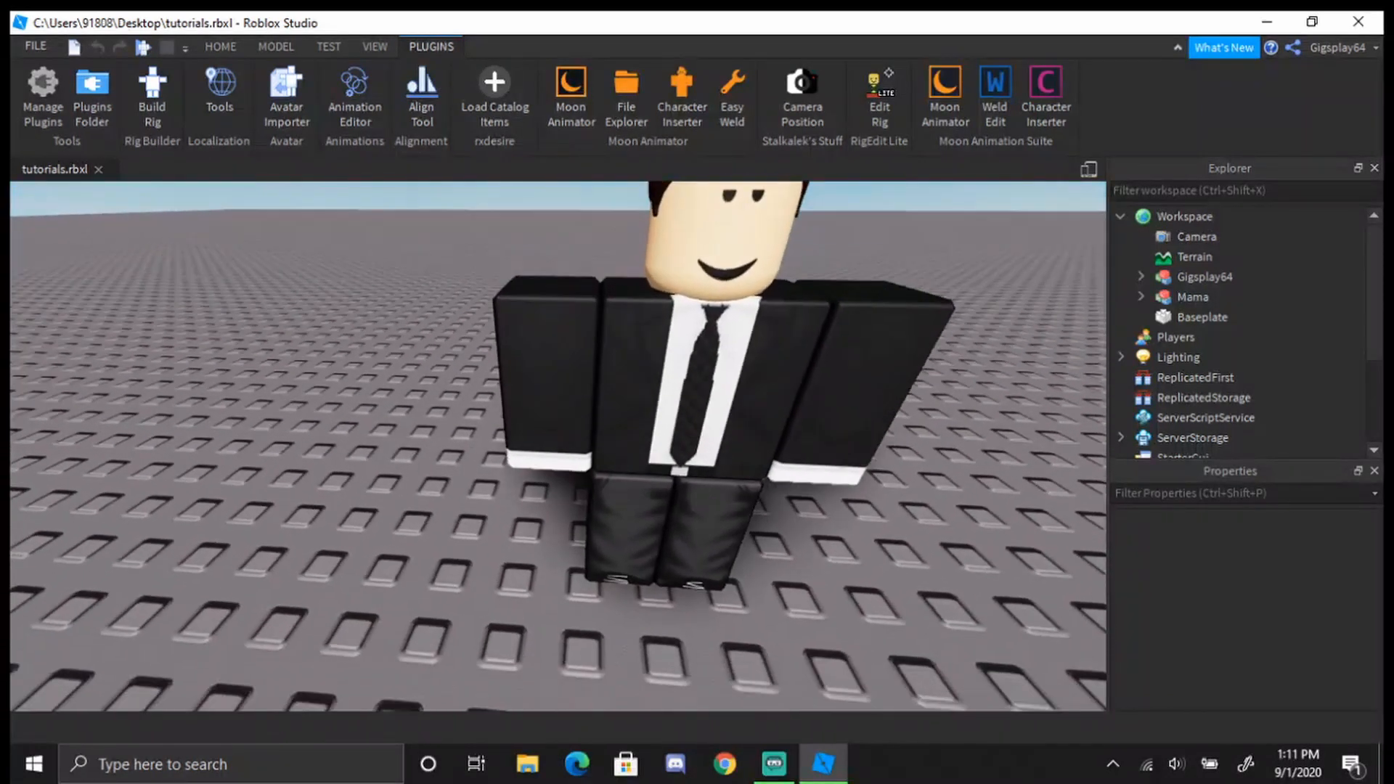
# Open the Toolbox and search its models for "load avatars"
pyautogui.scroll(-3, 558, 446)
pyautogui.moveTo(557, 446); pyautogui.dragTo(585, 424, button='right')
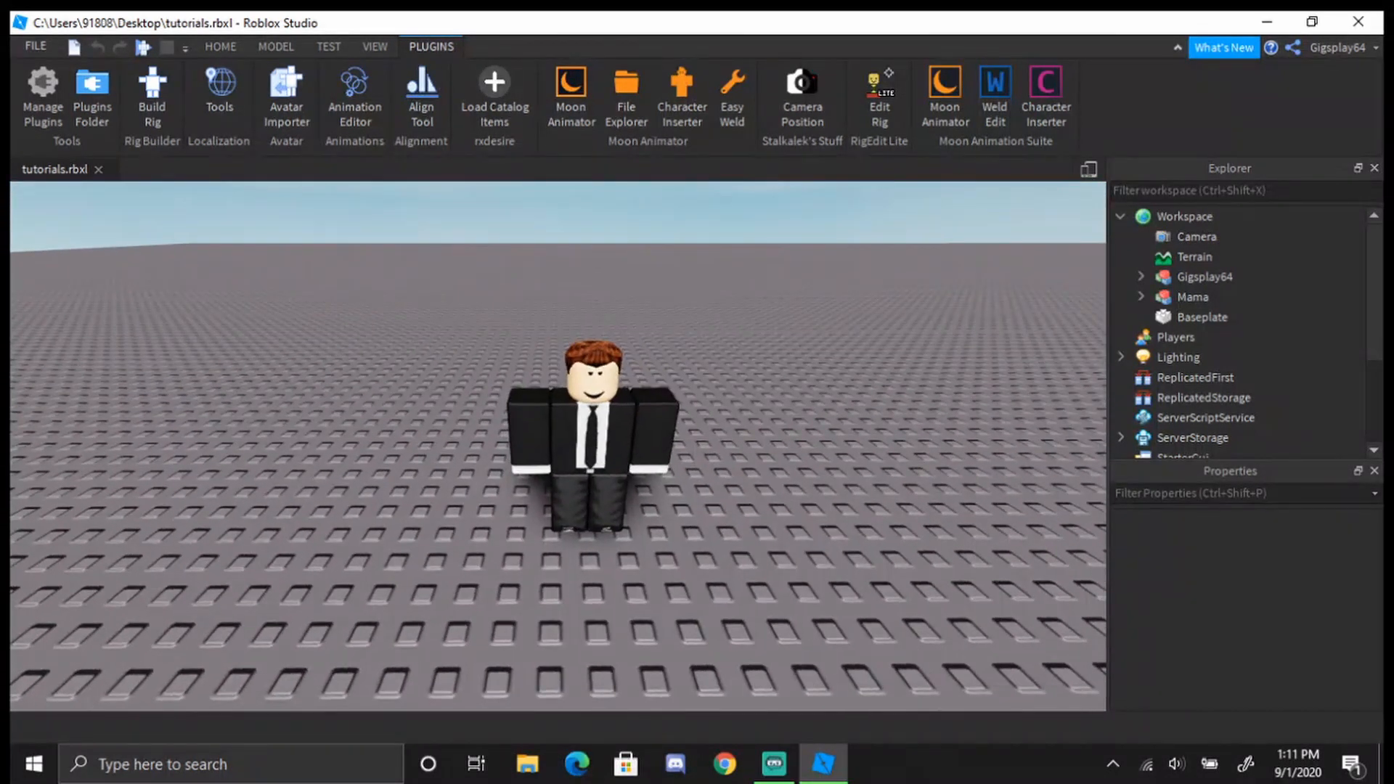
pyautogui.click(220, 47)
pyautogui.click(505, 93)
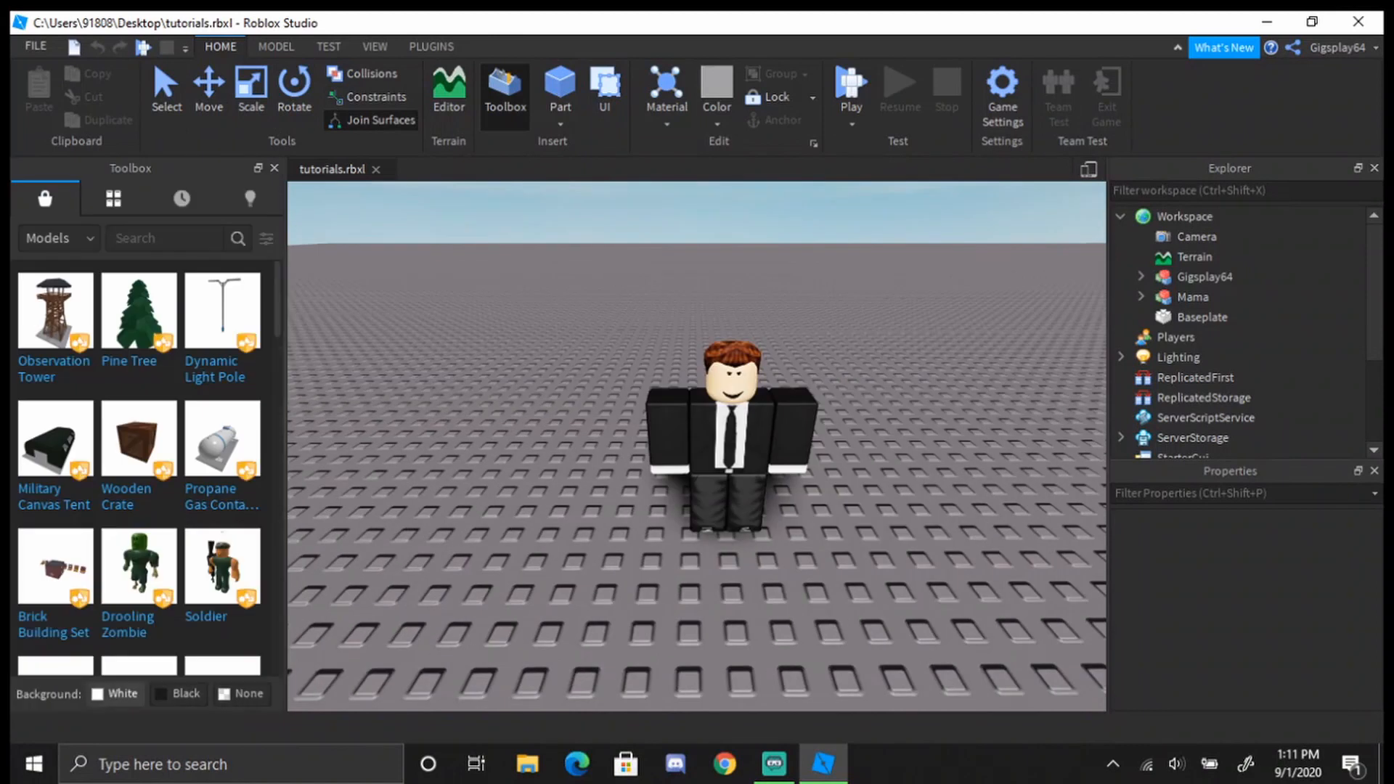
pyautogui.click(171, 238)
pyautogui.write('load ava')
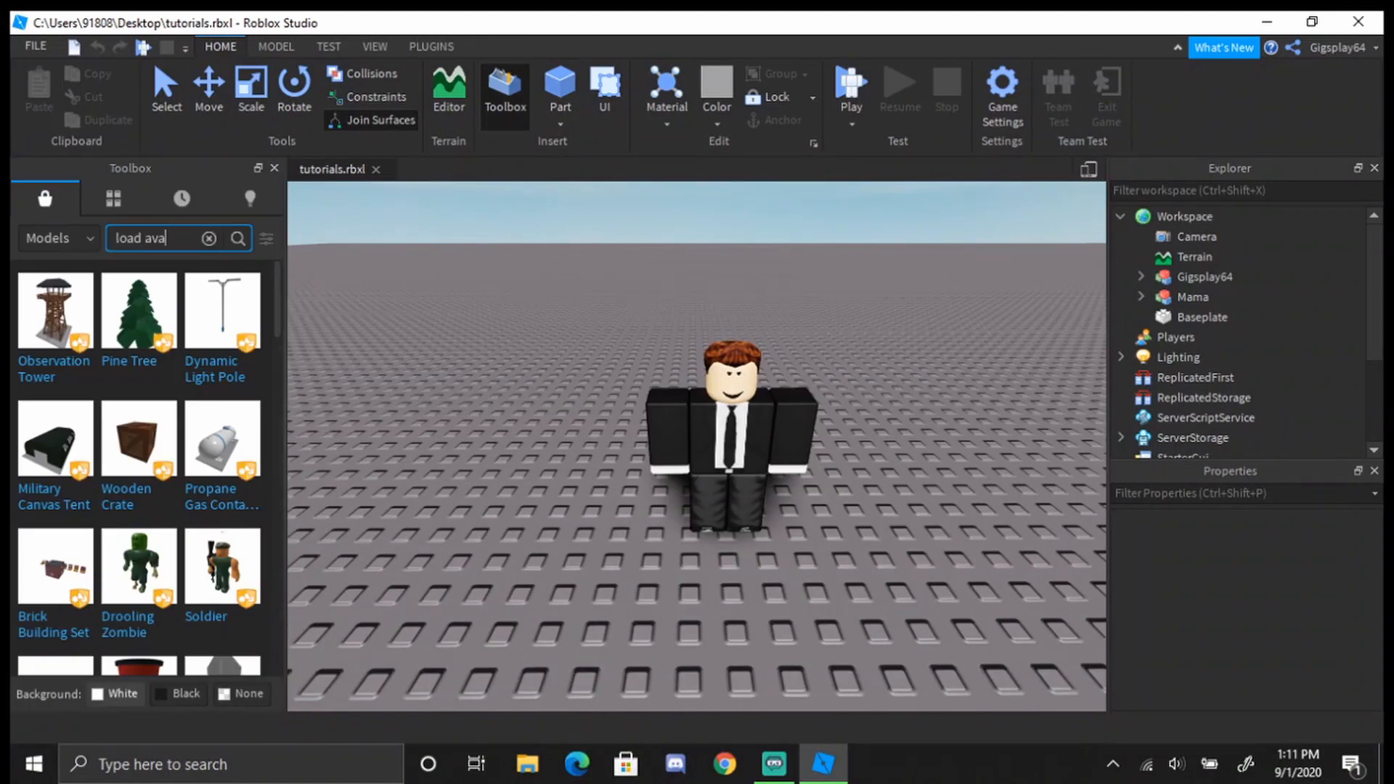
pyautogui.write('tars')
pyautogui.press('Return')
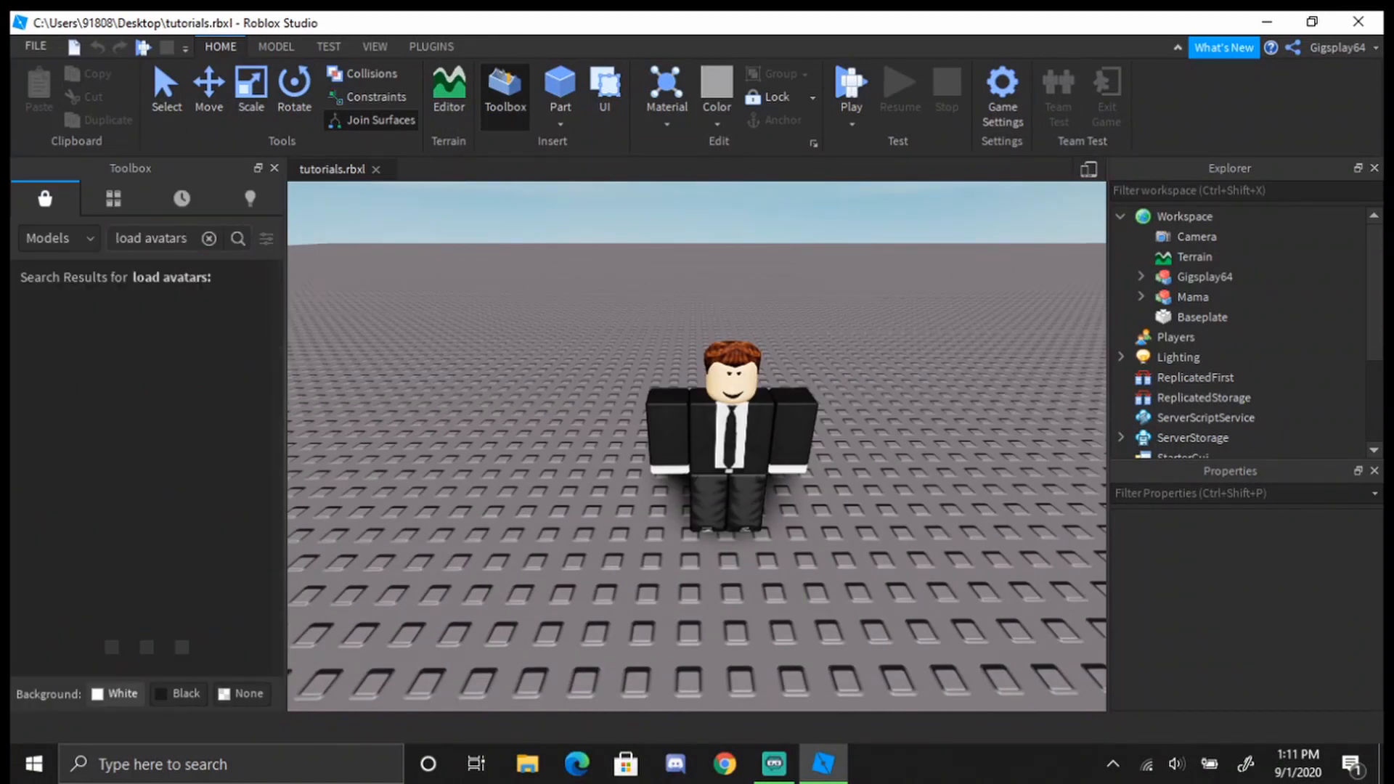
pyautogui.press('s')
pyautogui.press('a')
pyautogui.press('a')
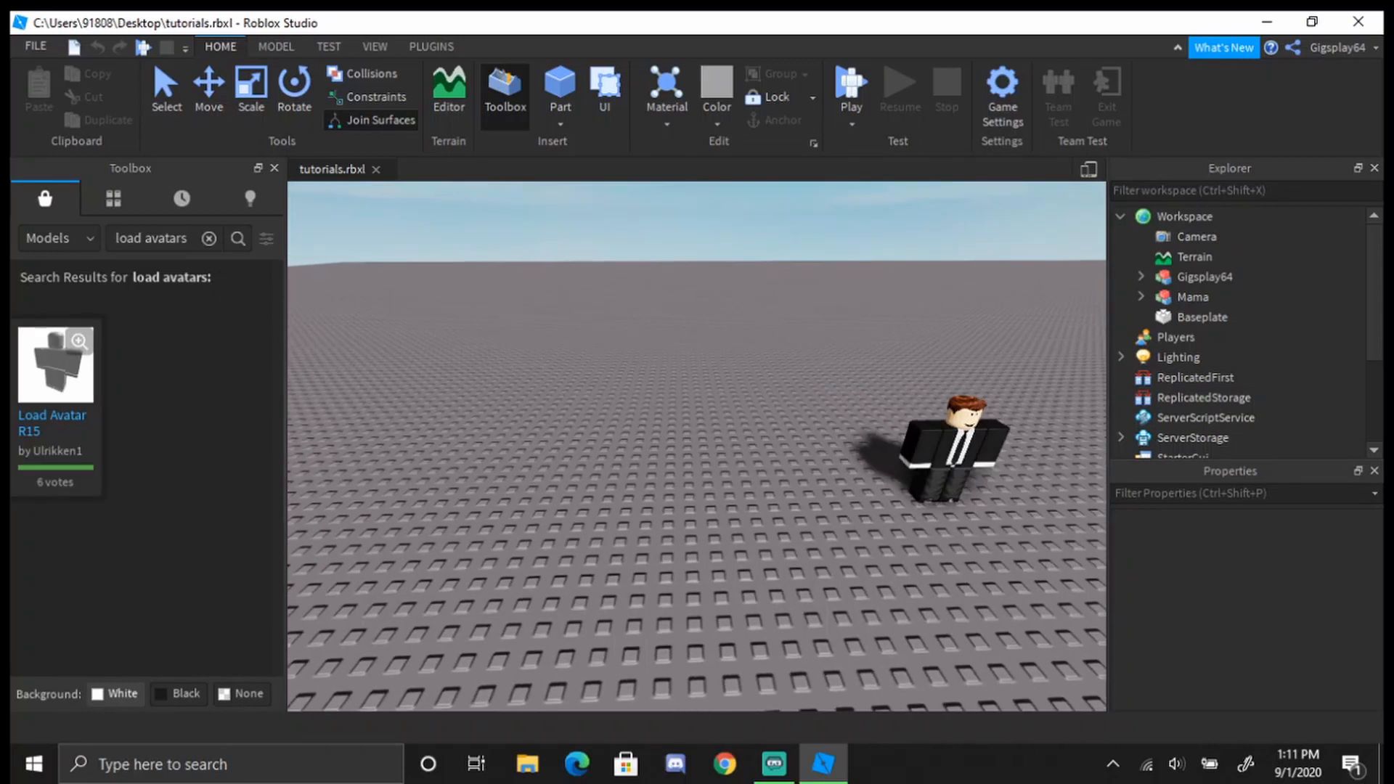
# Browse the Plugins category of the Toolbox, including Load Character and Moon Animator, and close the Toolbox
pyautogui.click(60, 239)
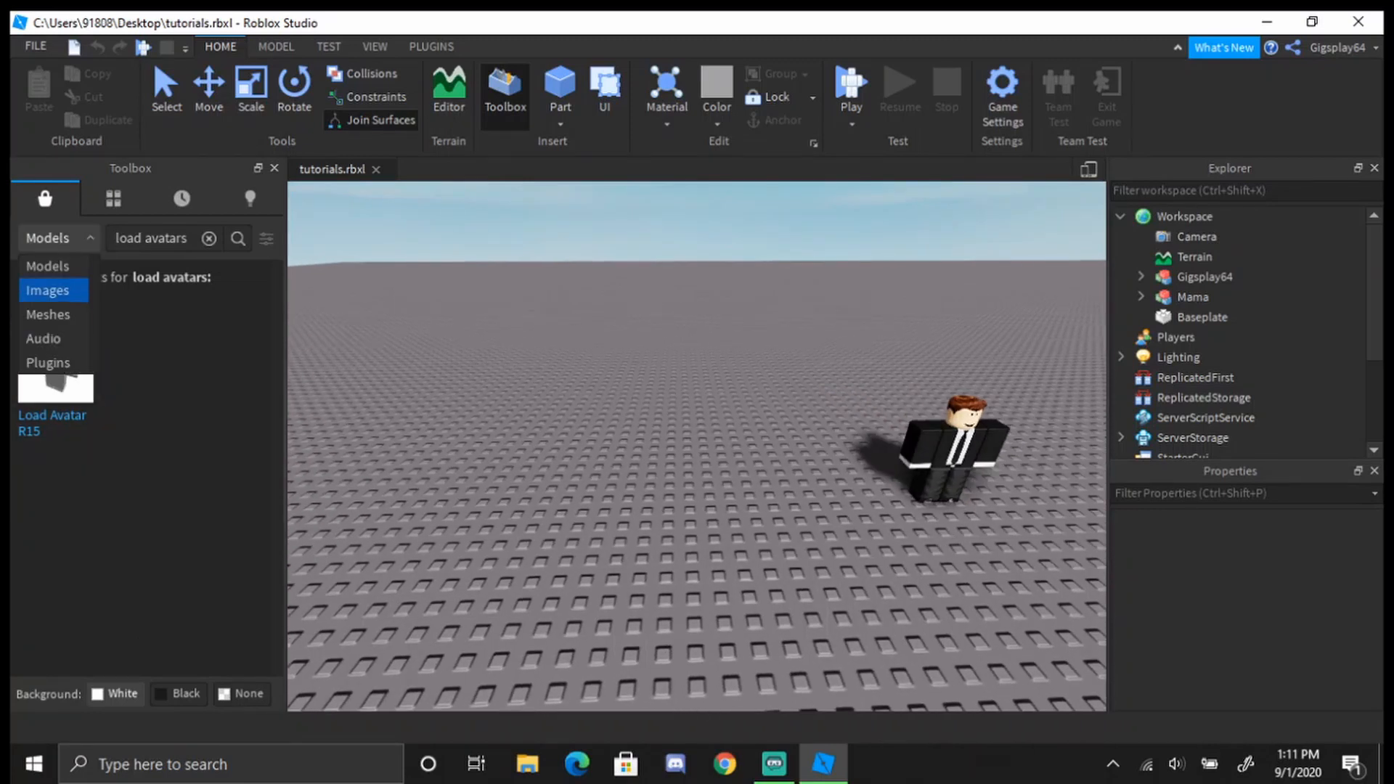
pyautogui.click(48, 363)
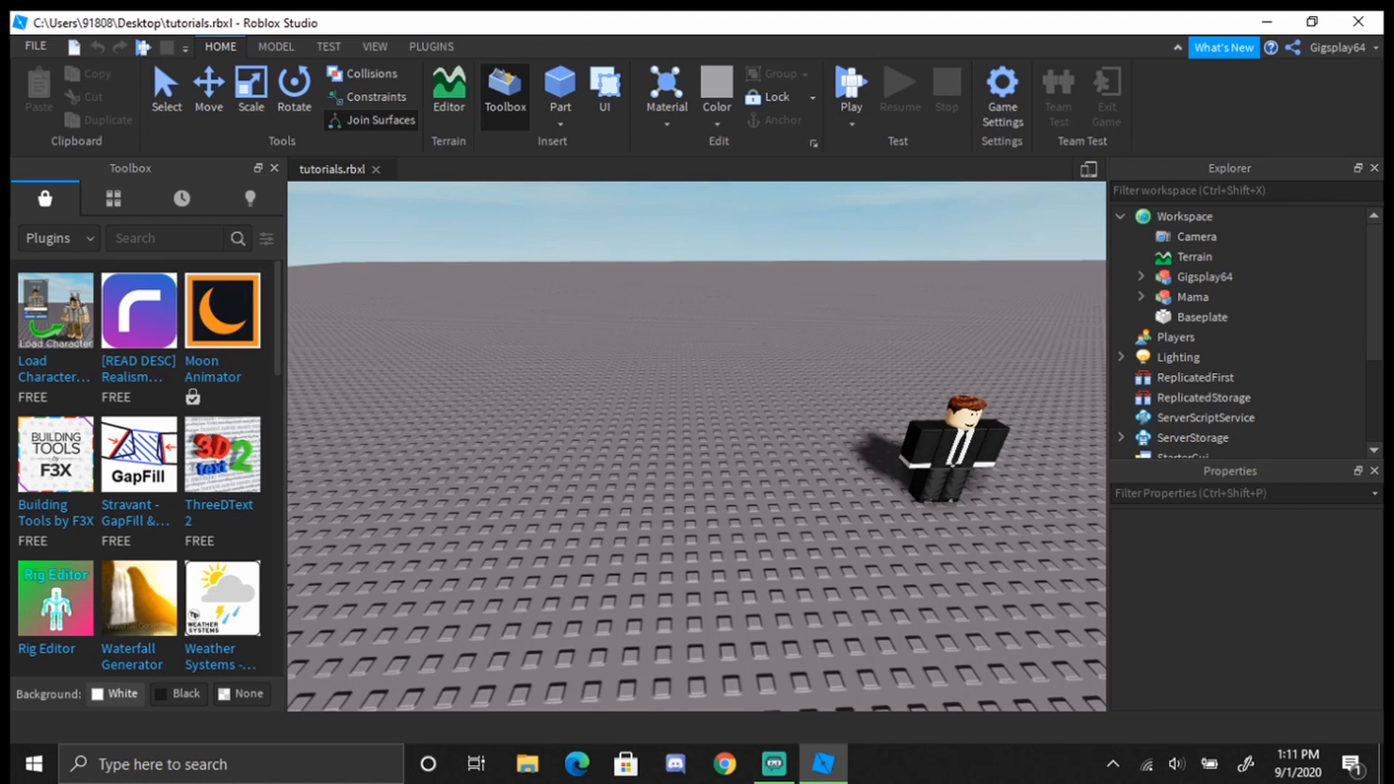
pyautogui.scroll(-3, 146, 468)
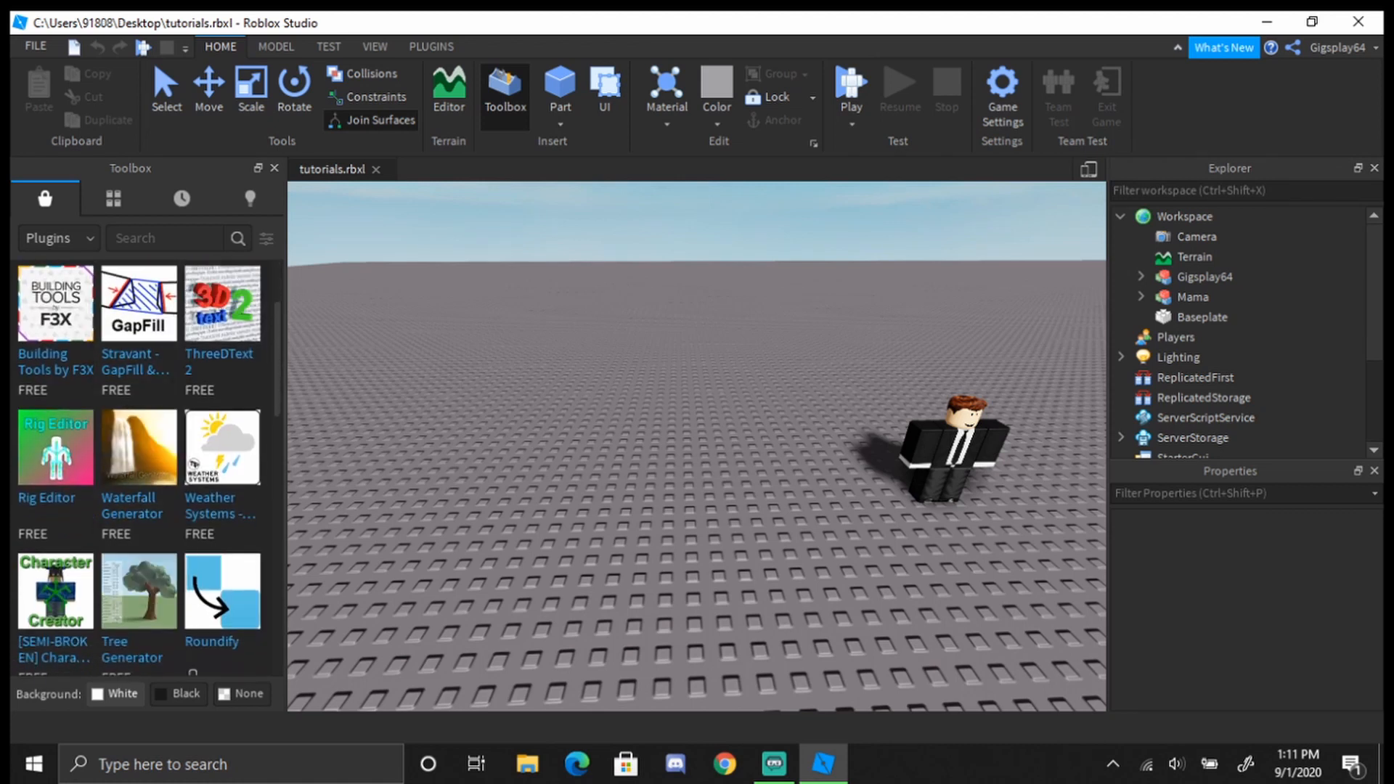
pyautogui.scroll(-3, 392, 439)
pyautogui.scroll(3, 145, 468)
pyautogui.scroll(-2, 472, 443)
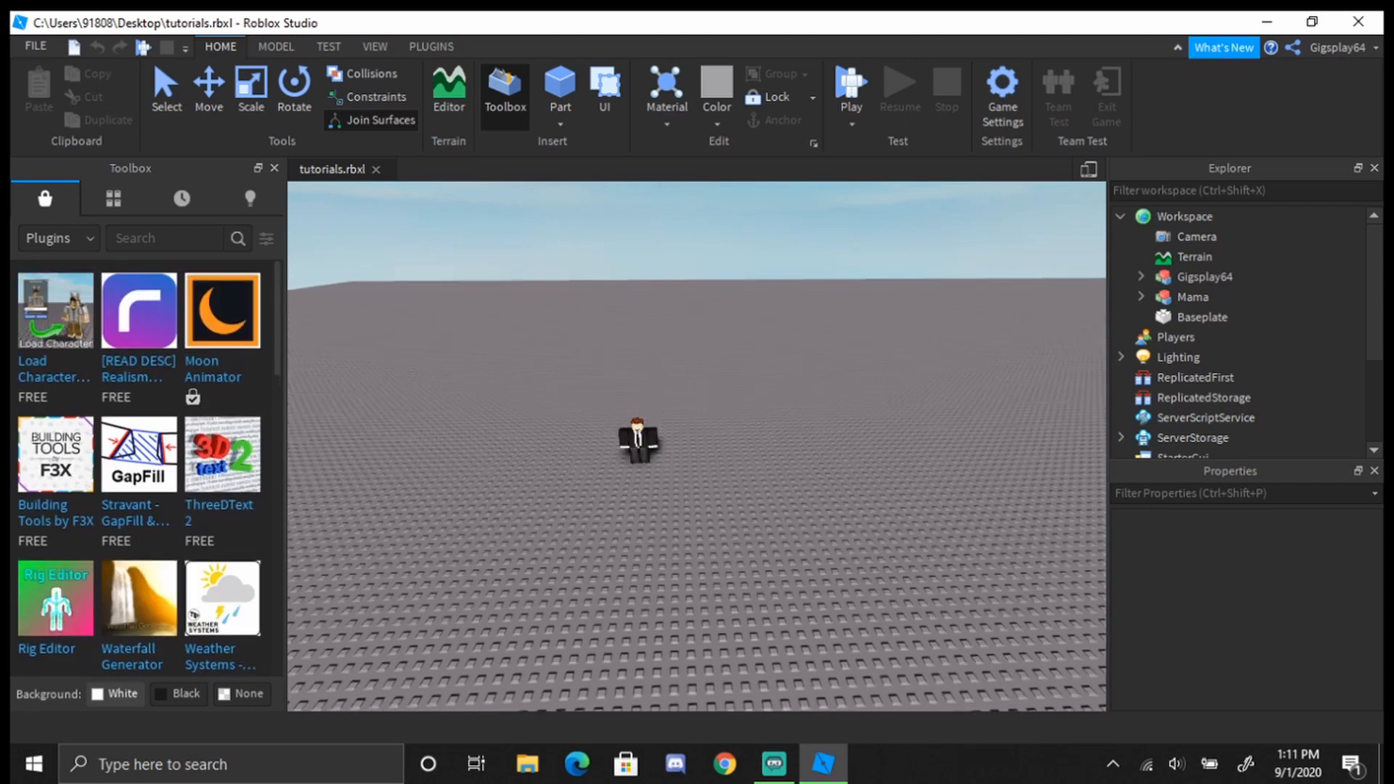
pyautogui.scroll(3, 498, 451)
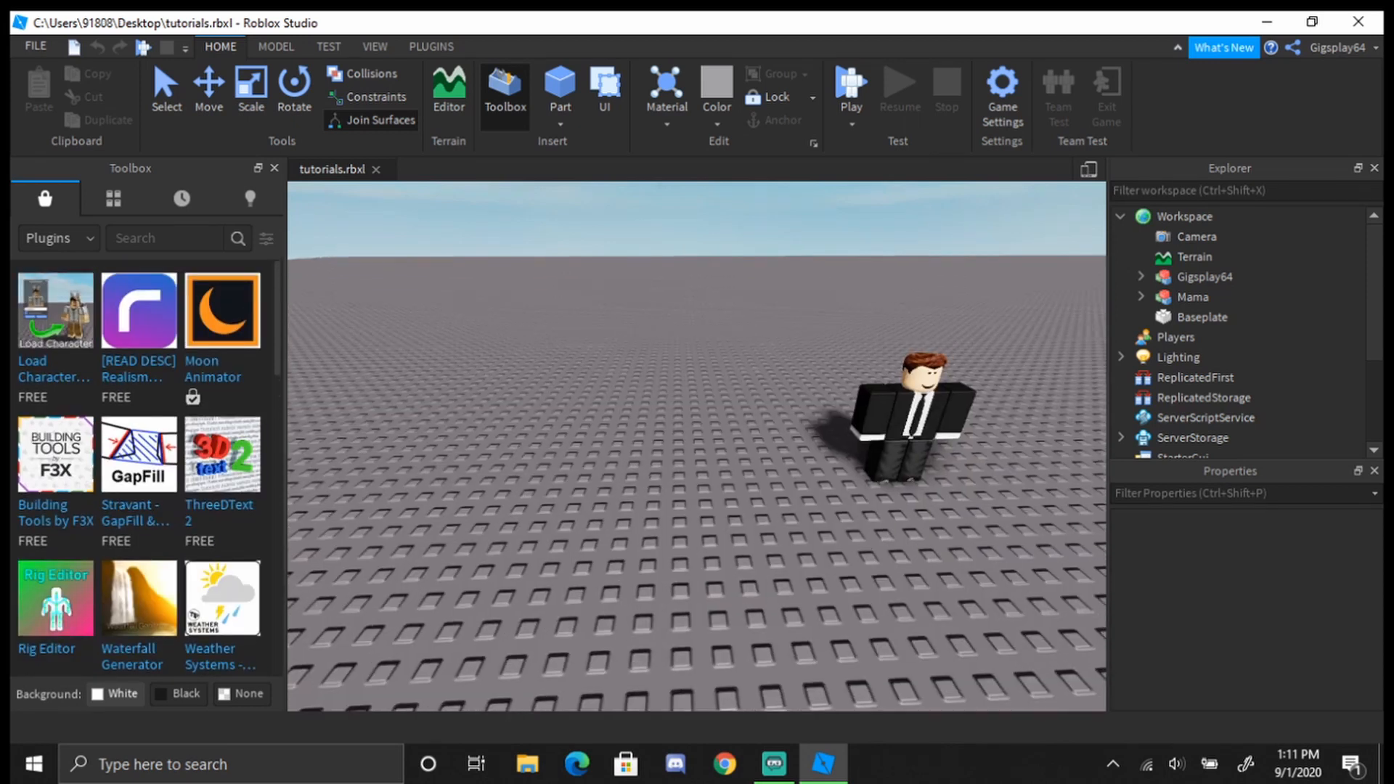
pyautogui.press('d')
pyautogui.moveTo(697, 446); pyautogui.dragTo(697, 413, button='right')
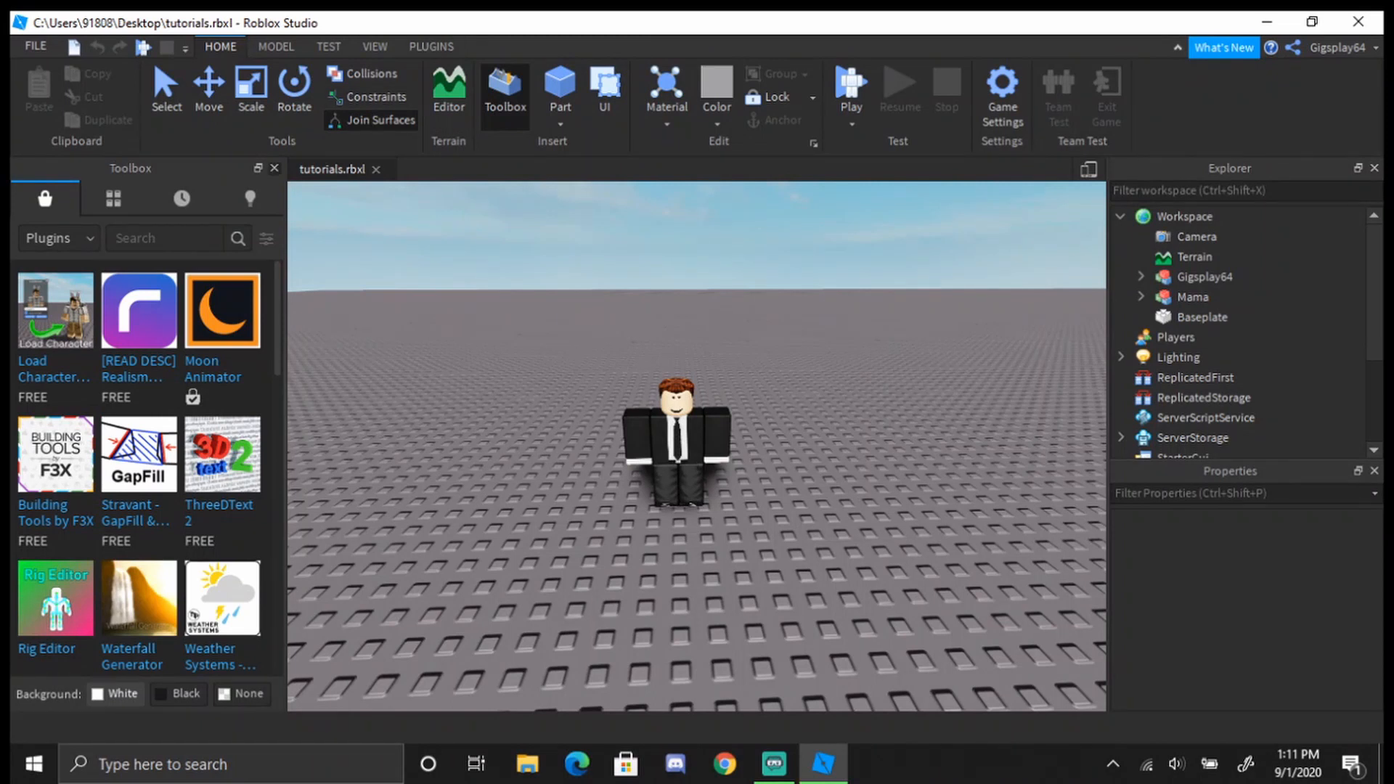
pyautogui.click(274, 168)
pyautogui.press('a')
pyautogui.moveTo(558, 446); pyautogui.dragTo(558, 407, button='right')
pyautogui.press('w')
pyautogui.press('s')
pyautogui.press('w')
pyautogui.press('s')
pyautogui.press('w')
pyautogui.press('w')
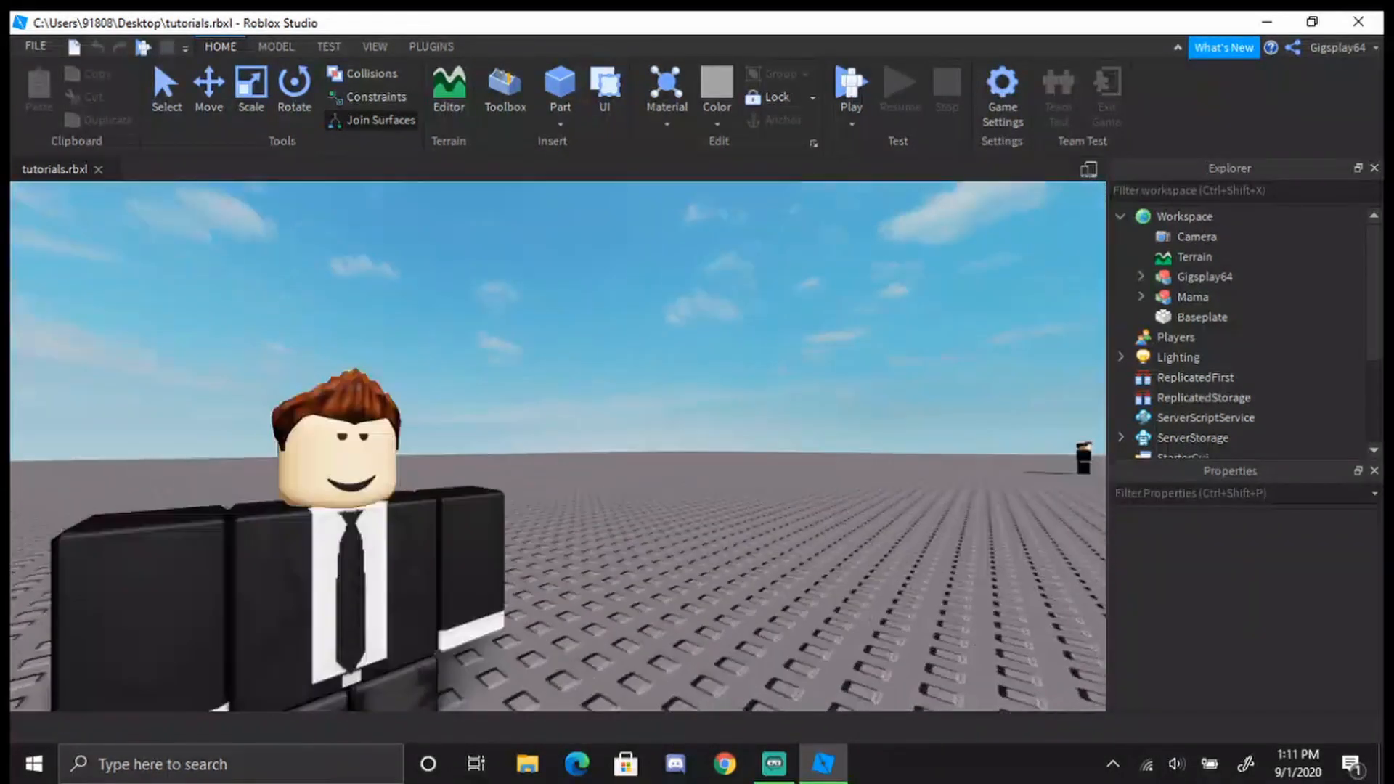
pyautogui.click(774, 763)
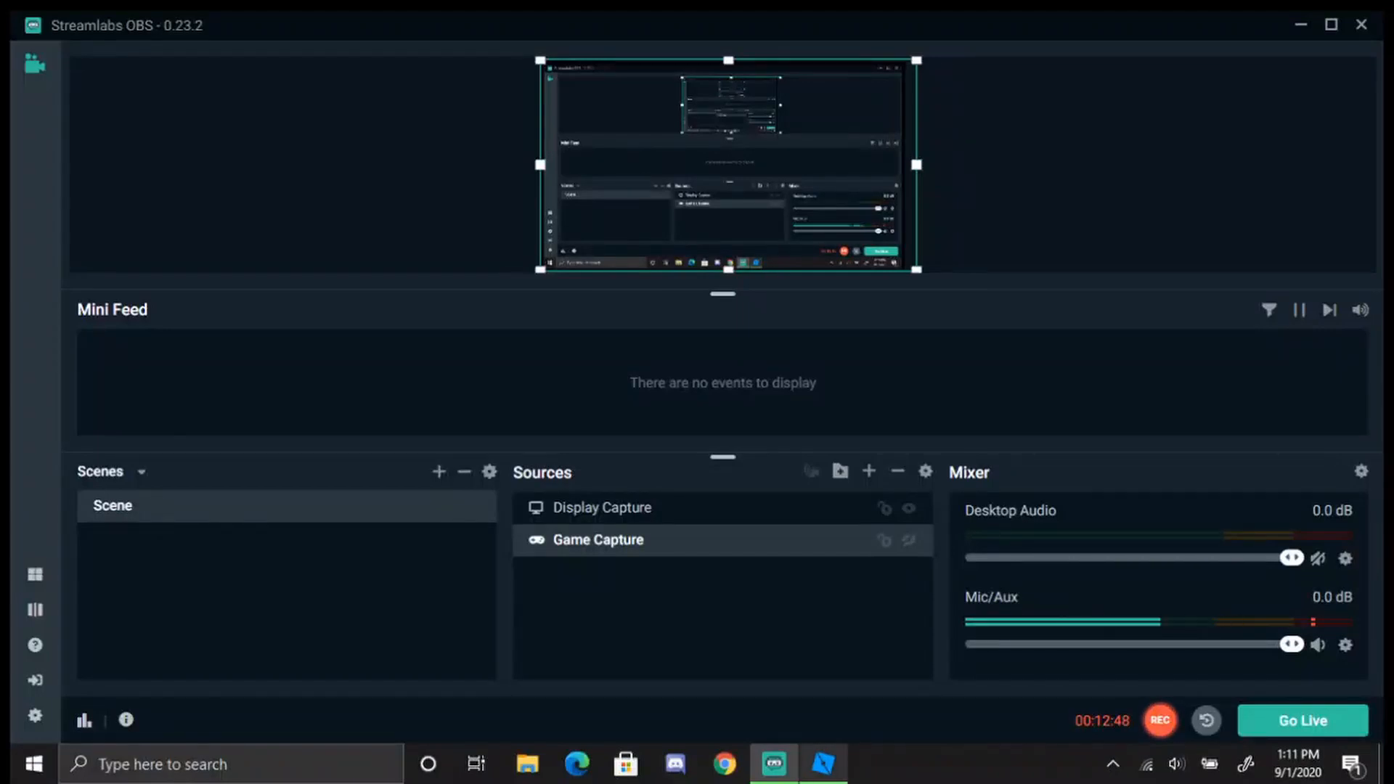
pyautogui.click(823, 764)
pyautogui.press('w')
pyautogui.moveTo(558, 446); pyautogui.dragTo(911, 541, button='right')
pyautogui.press('w')
pyautogui.press('s')
pyautogui.press('w')
pyautogui.press('s')
pyautogui.press('w')
pyautogui.press('s')
pyautogui.press('w')
pyautogui.press('w')
pyautogui.press('w')
pyautogui.press('w')
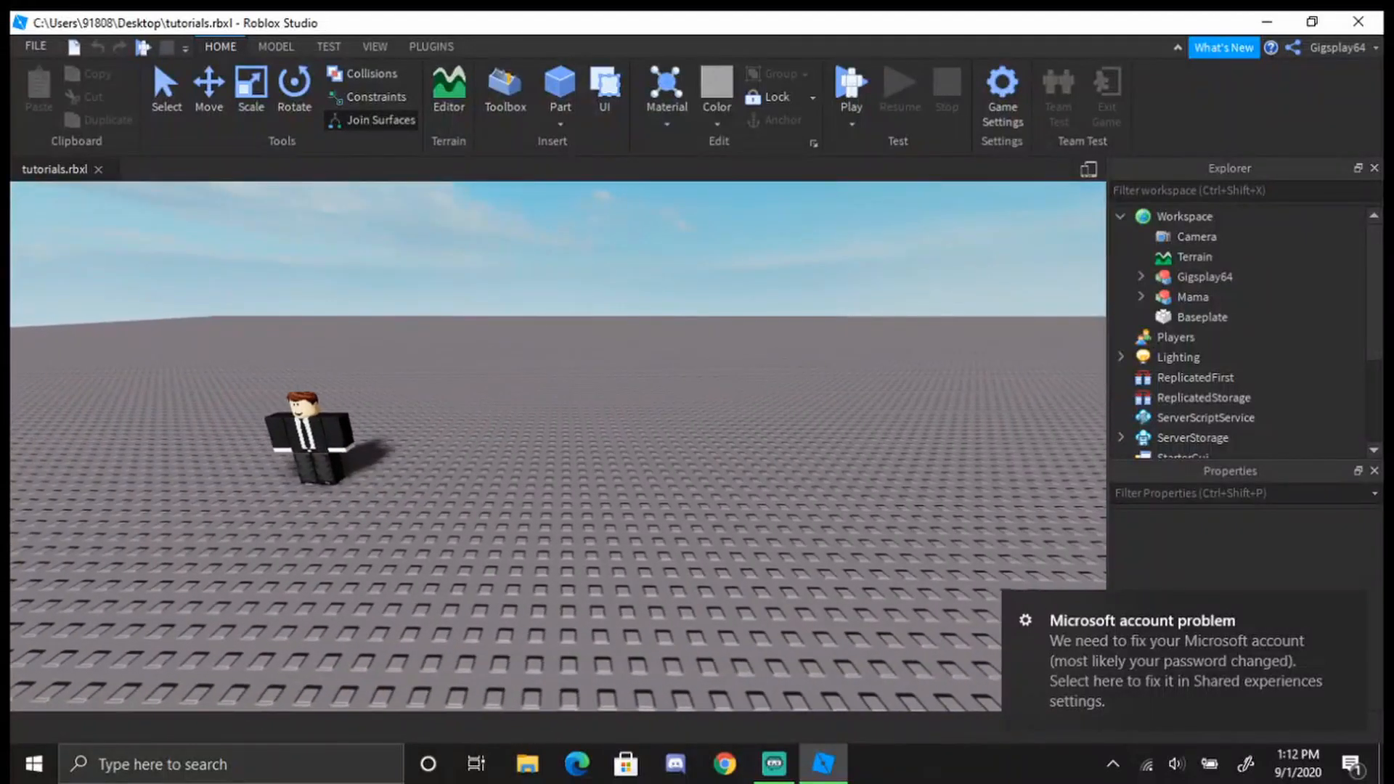
# Open Moon Animator and create a new file of type Animation named "frontflip"
pyautogui.click(431, 46)
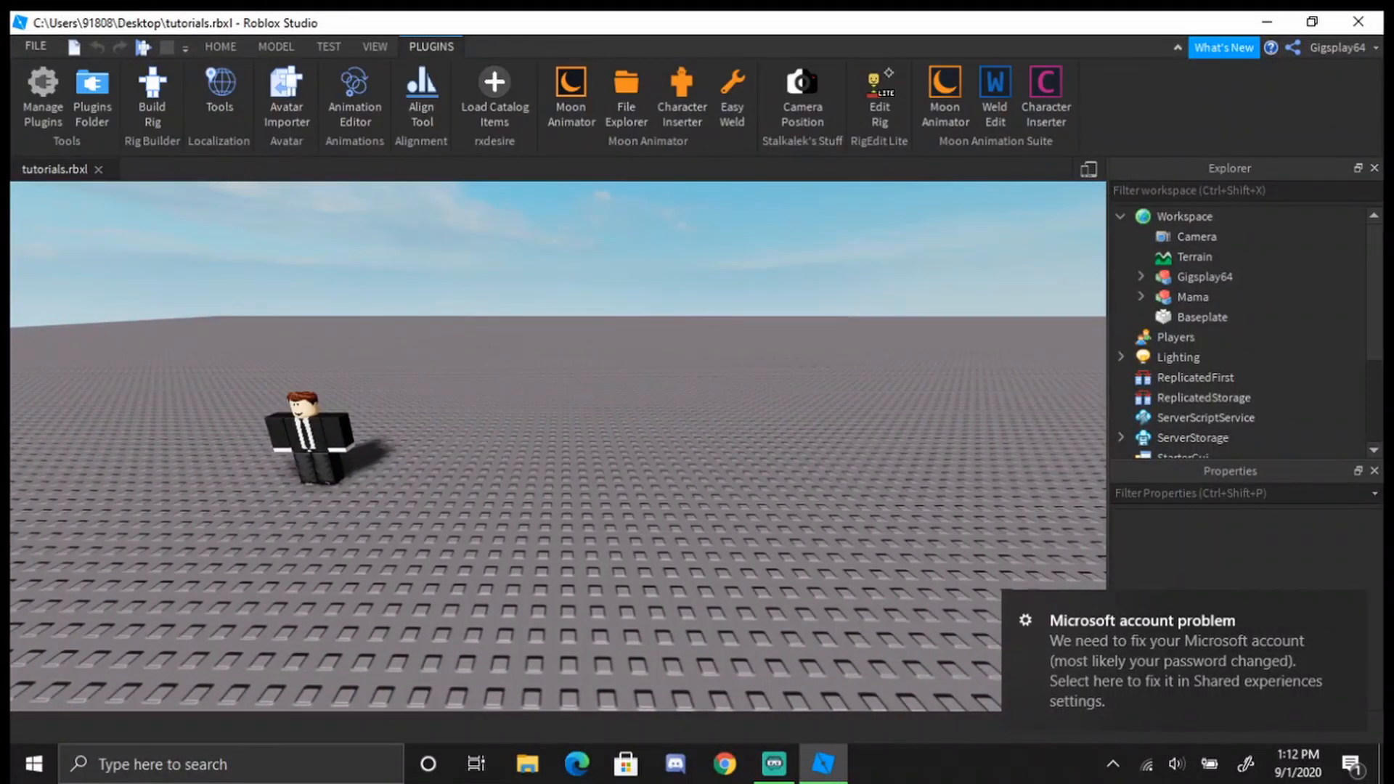
pyautogui.press('d')
pyautogui.moveTo(552, 435); pyautogui.dragTo(653, 468, button='right')
pyautogui.click(571, 96)
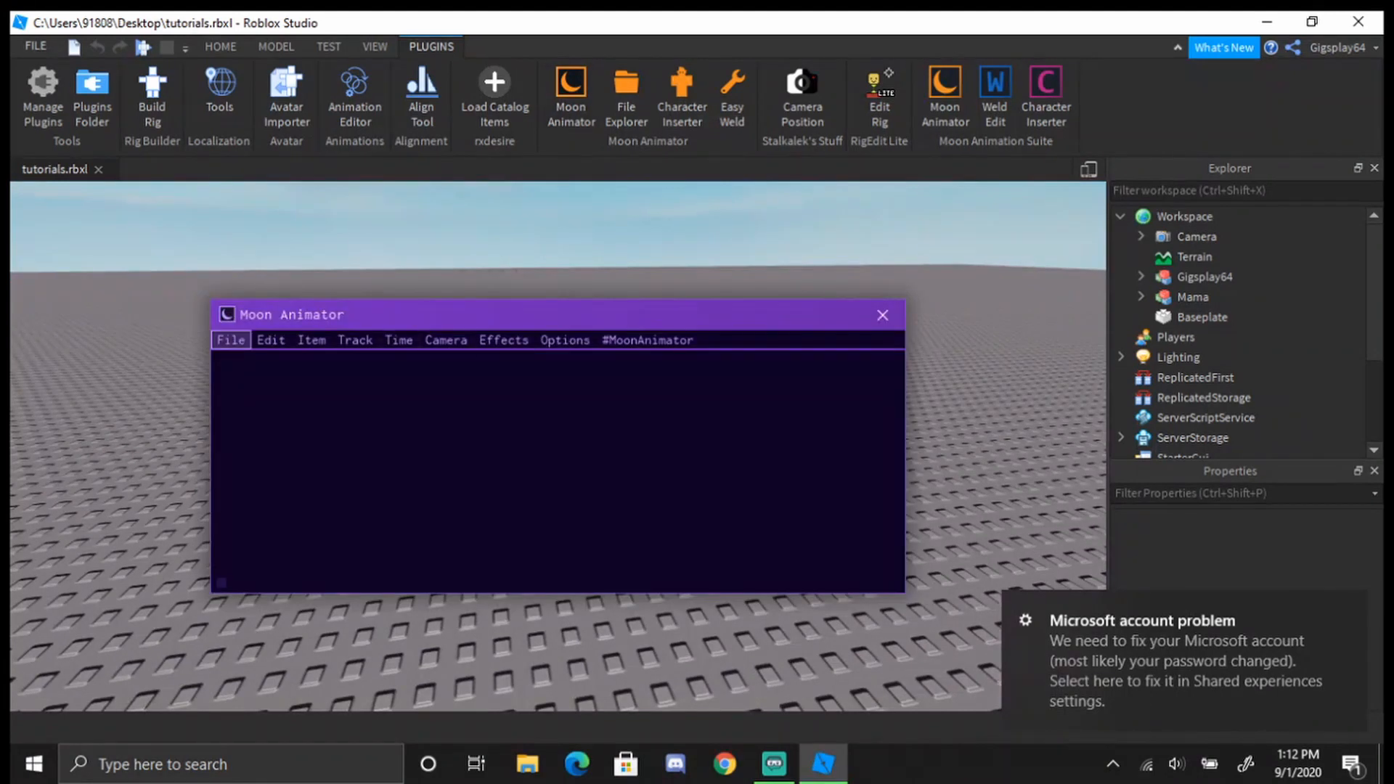
pyautogui.click(231, 340)
pyautogui.click(276, 380)
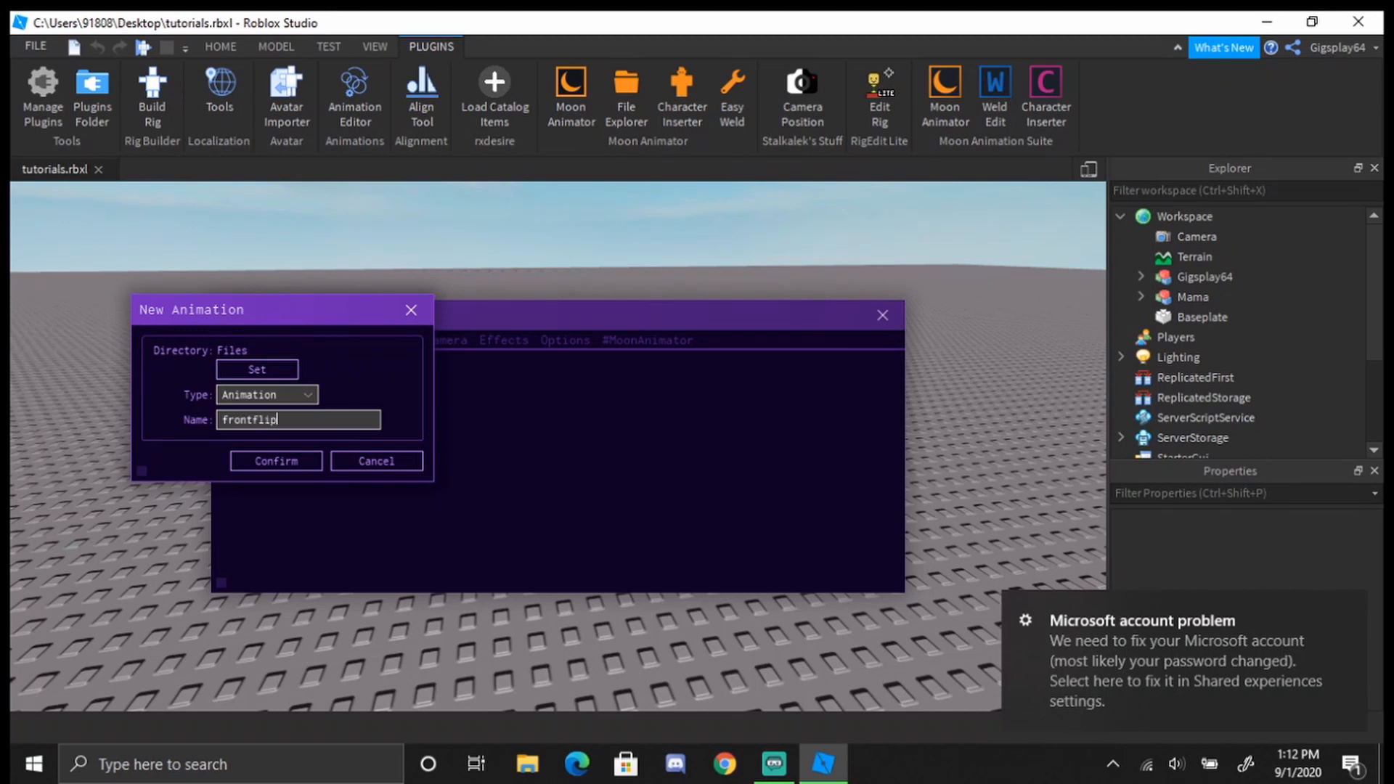
pyautogui.press('Return')
pyautogui.moveTo(551, 240); pyautogui.dragTo(464, 262, button='right')
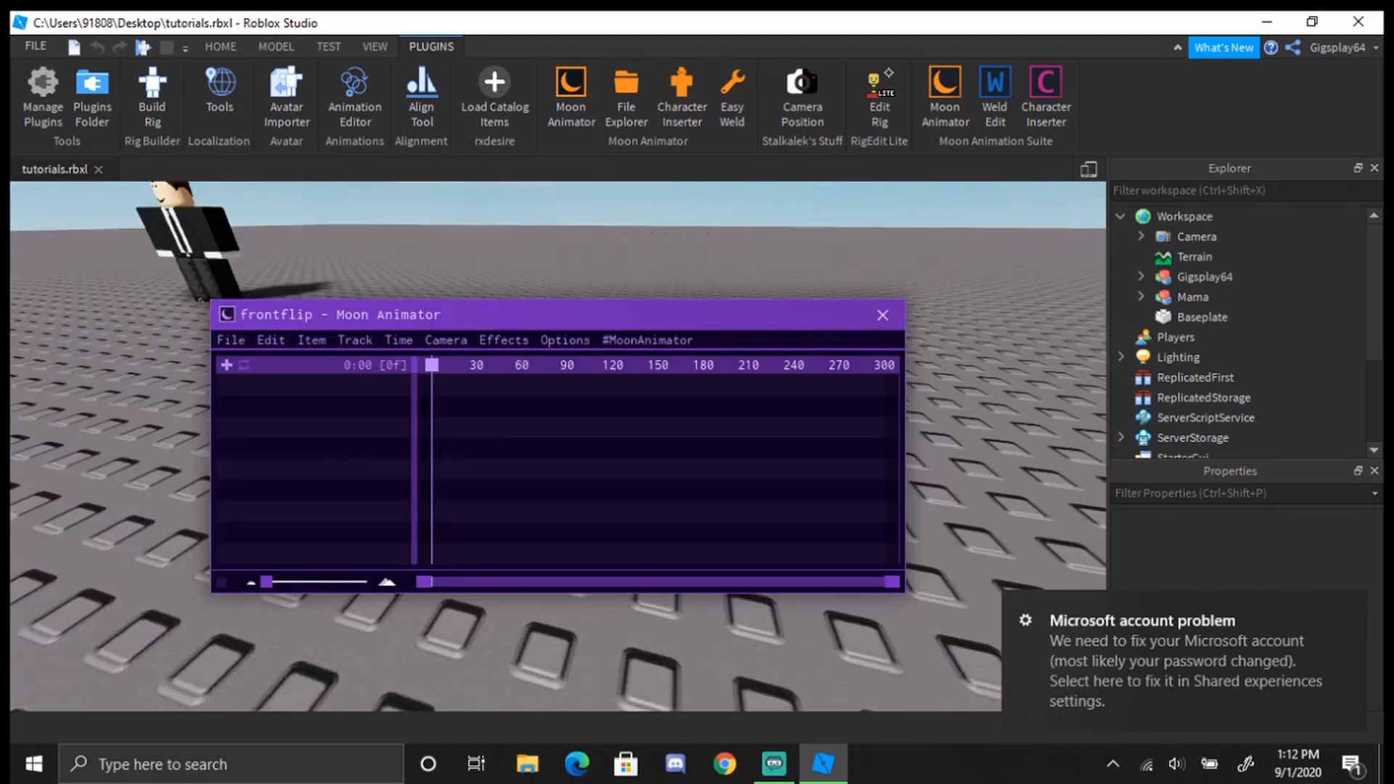
# Add the Mama rig to the frontflip animation with only the Rig property included
pyautogui.click(226, 365)
pyautogui.click(1193, 297)
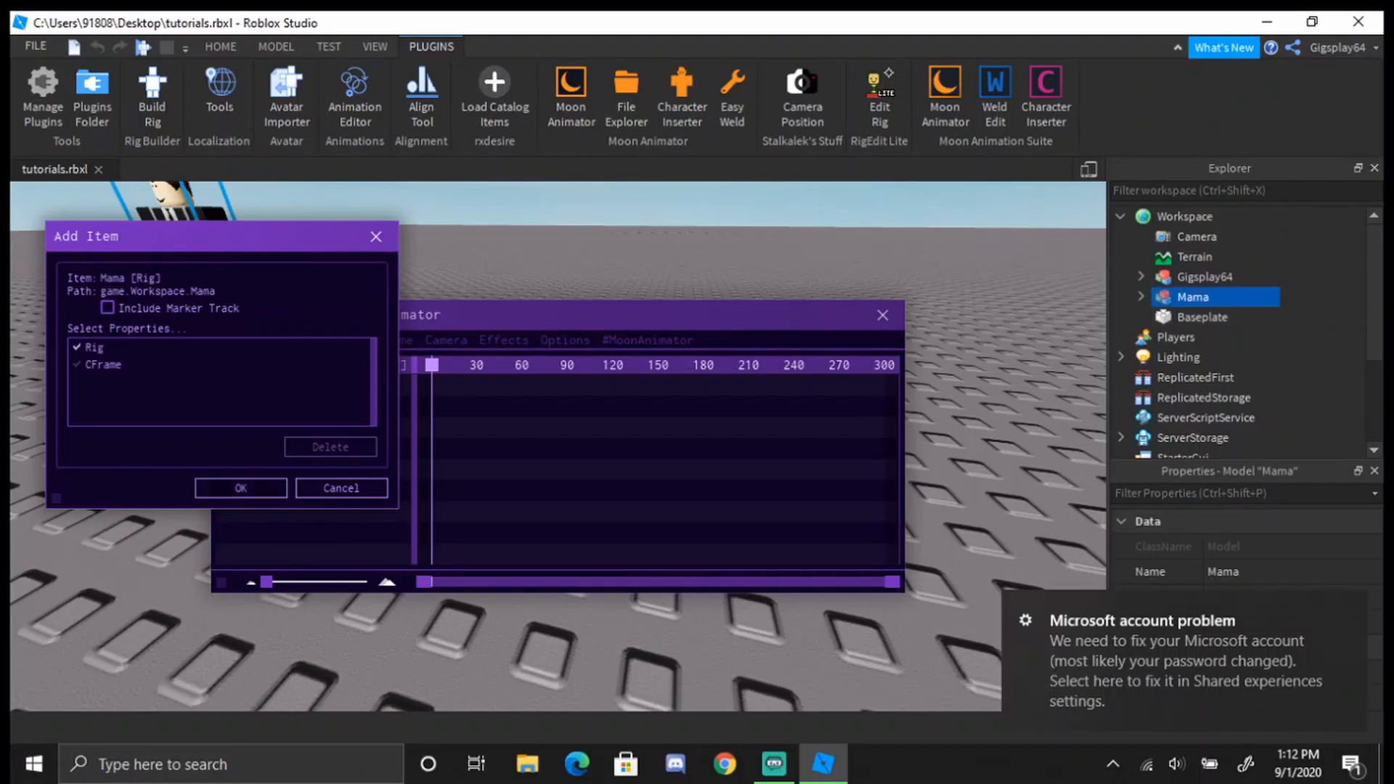
pyautogui.click(241, 488)
pyautogui.moveTo(552, 240); pyautogui.dragTo(857, 190, button='right')
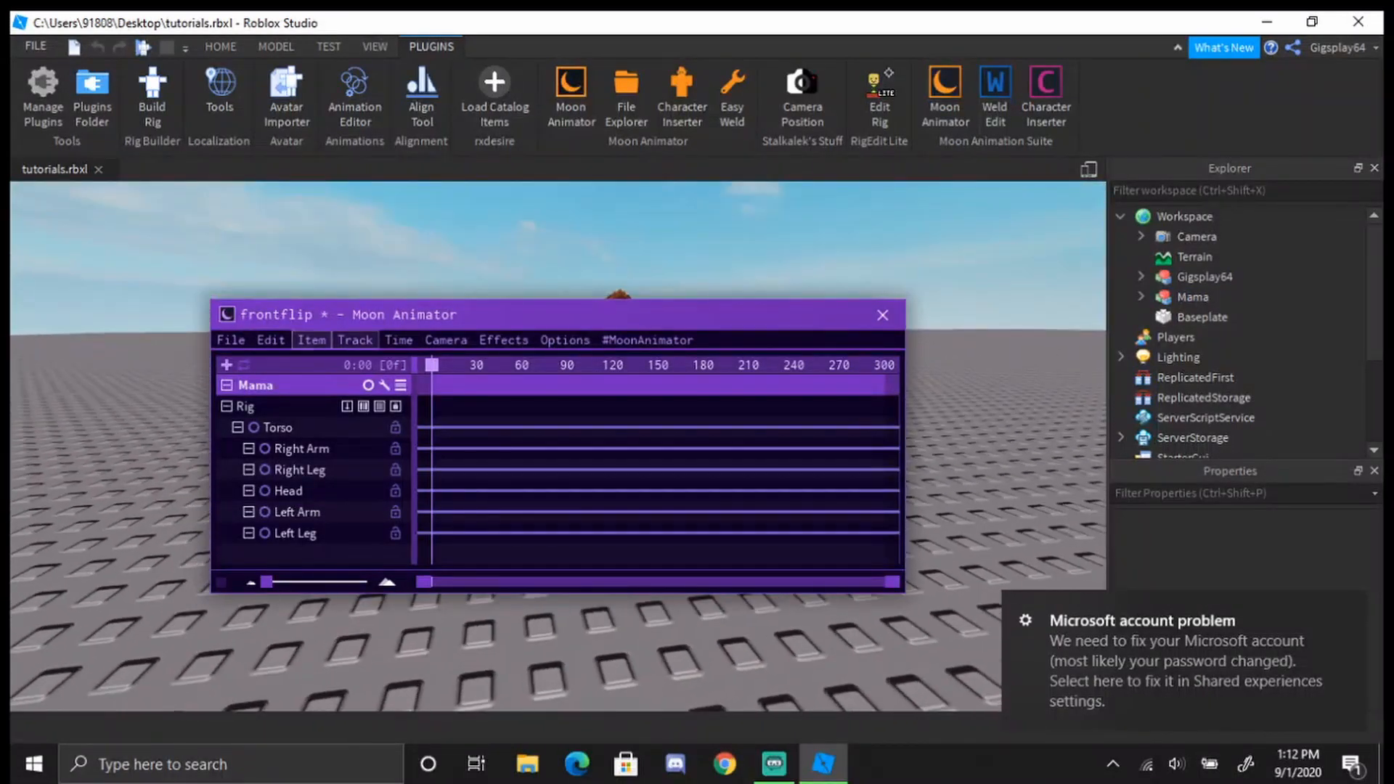
# Add the camera to the animation and keyframe its FieldOfView at frame 0 with an edited value
pyautogui.click(446, 341)
pyautogui.click(475, 364)
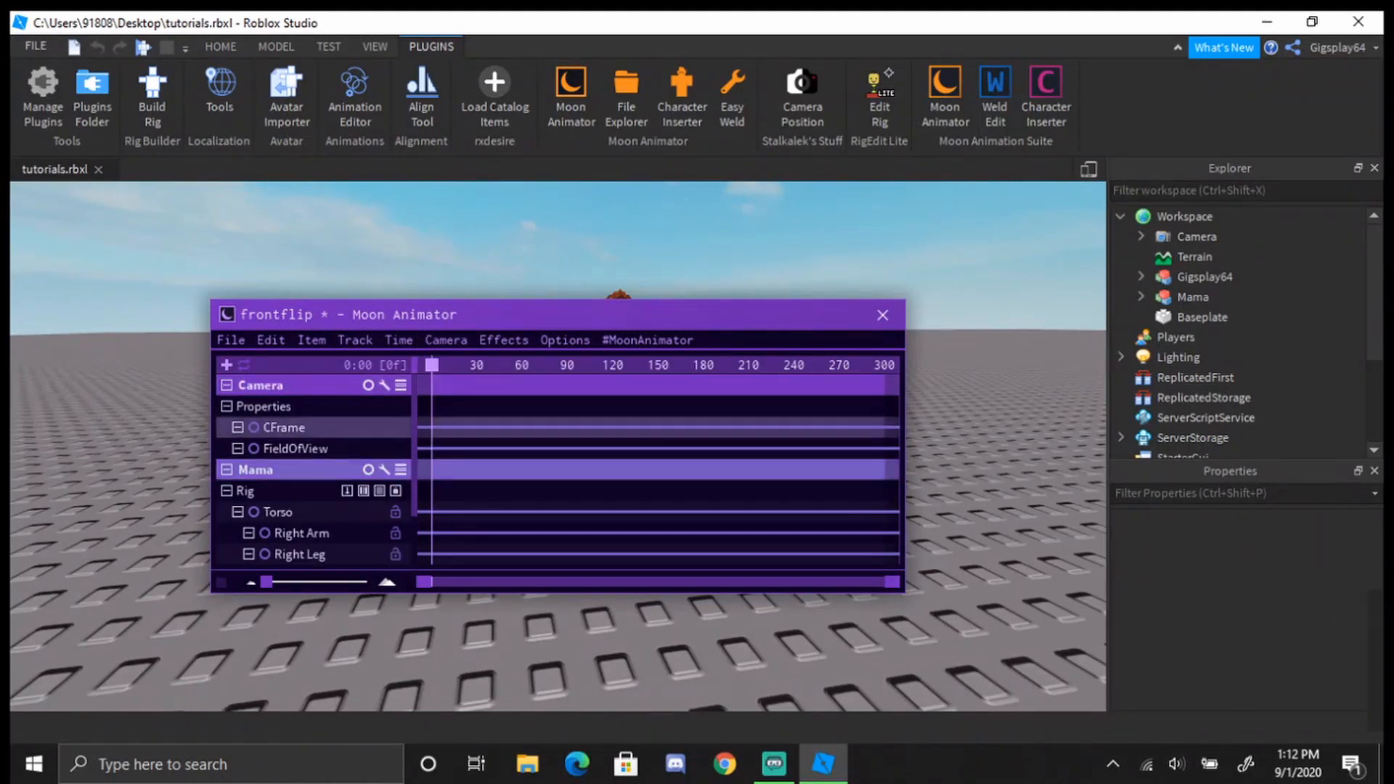
pyautogui.click(254, 448)
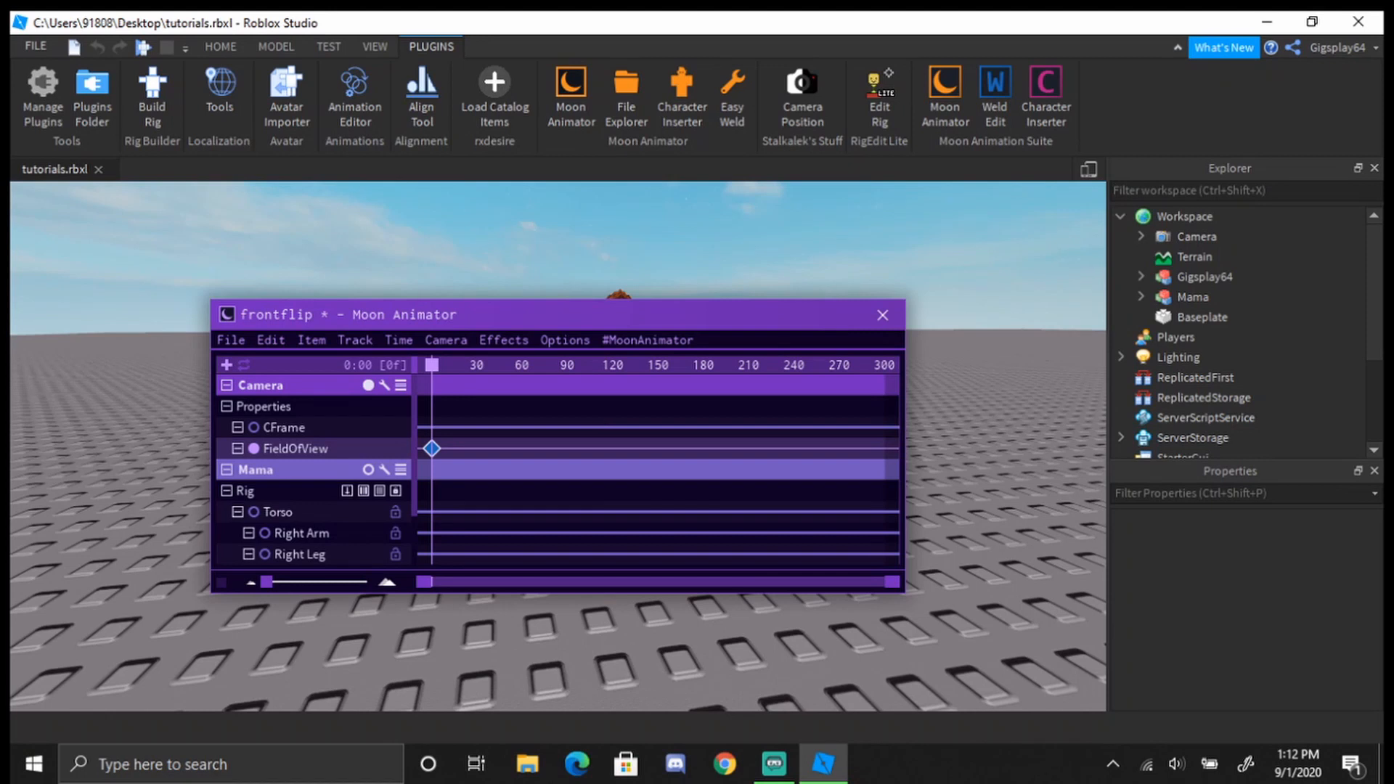
pyautogui.press('7')
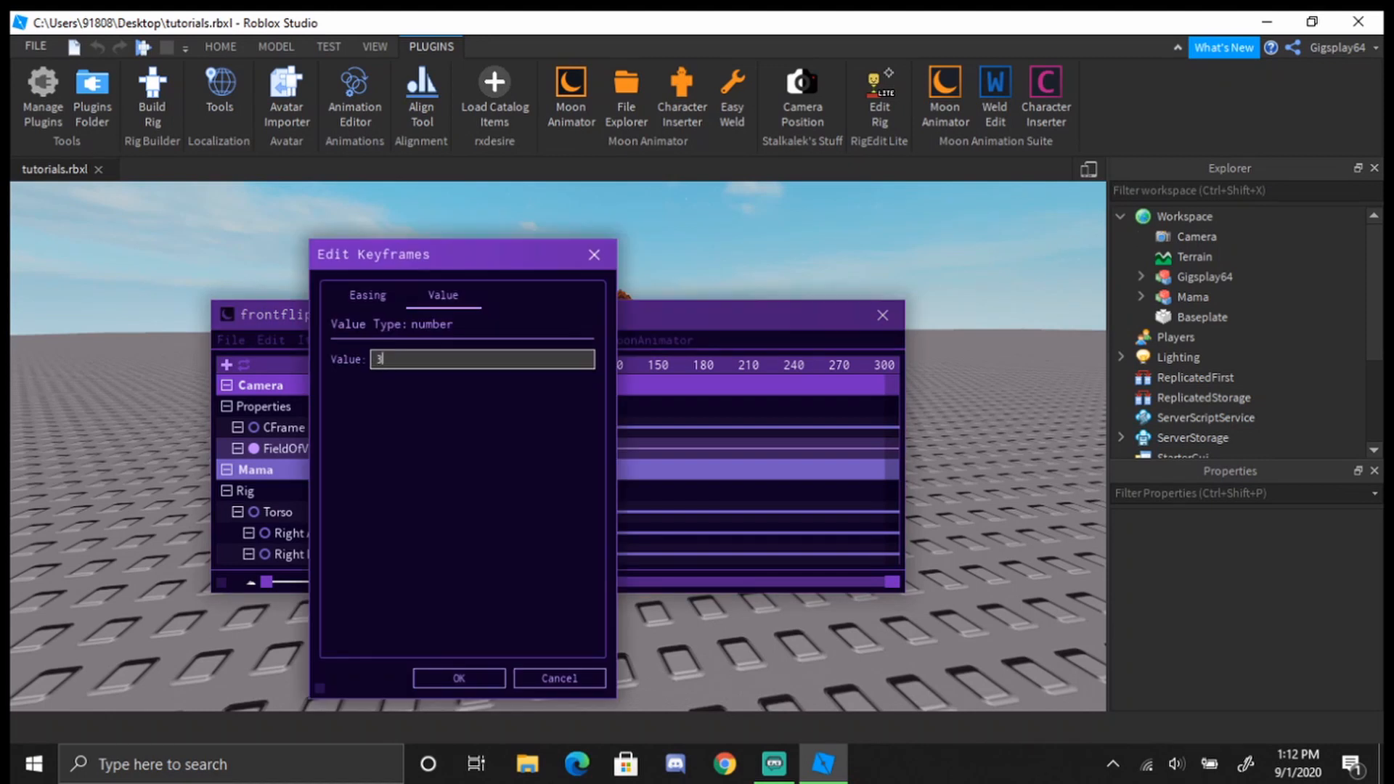
pyautogui.press('Return')
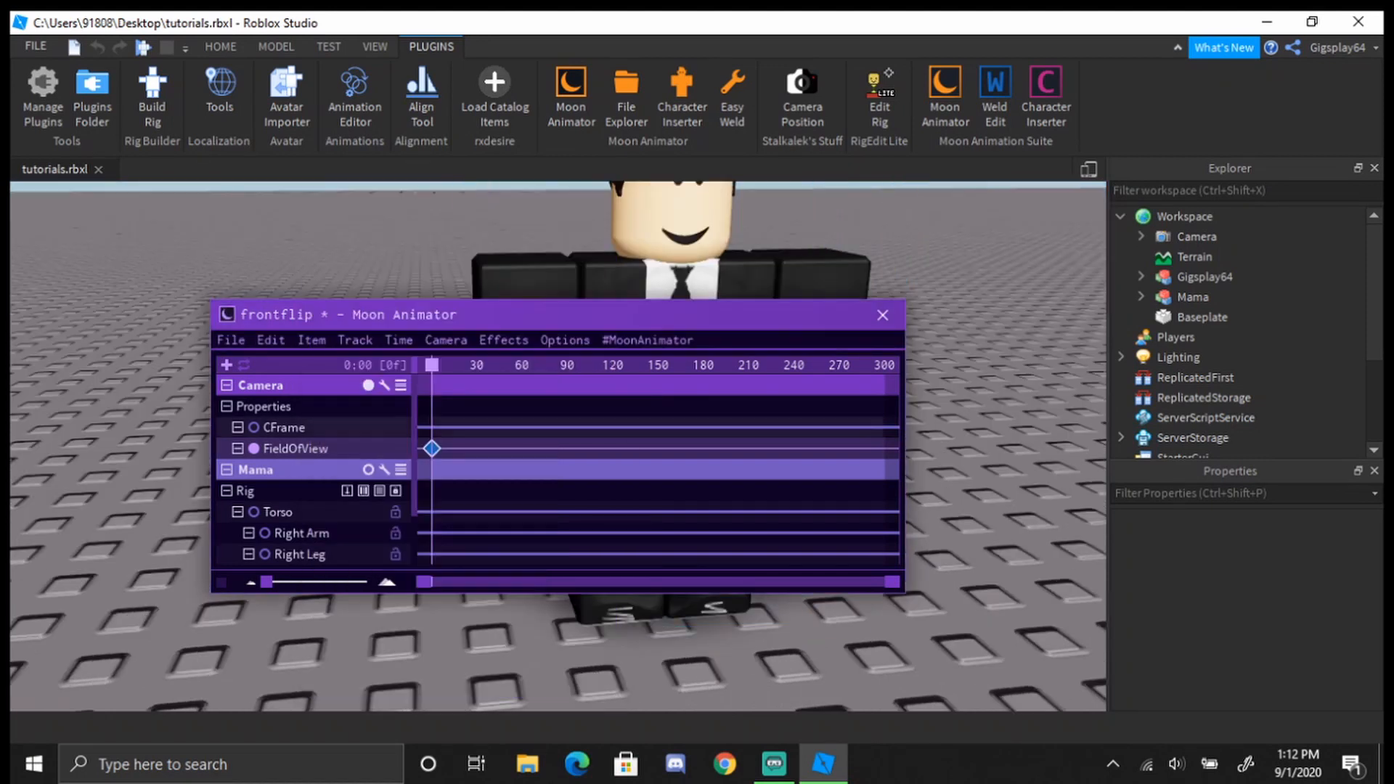
# Delete the other character model, listed above Mama, from the Workspace
pyautogui.moveTo(552, 239); pyautogui.dragTo(675, 225, button='right')
pyautogui.scroll(2, 557, 240)
pyautogui.scroll(-1, 557, 240)
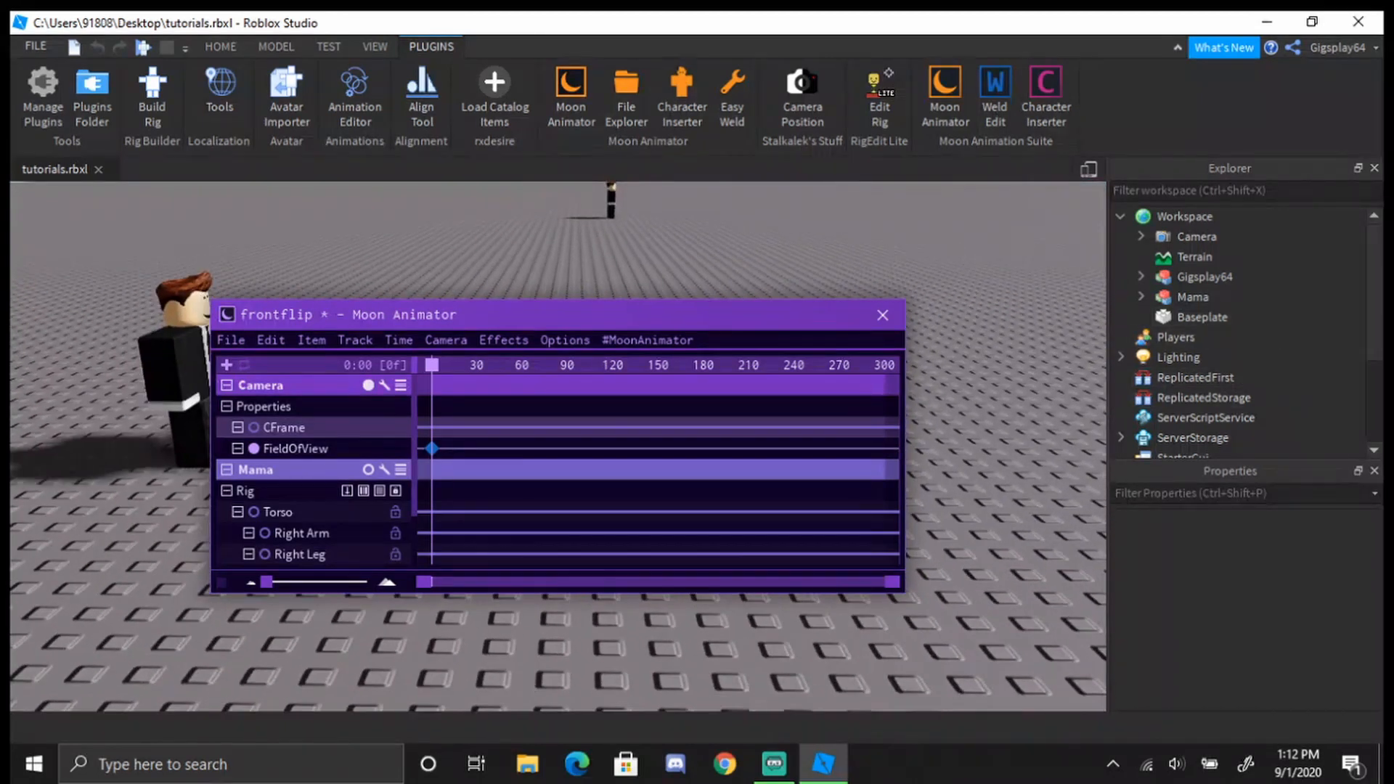
pyautogui.click(1206, 277)
pyautogui.press('Delete')
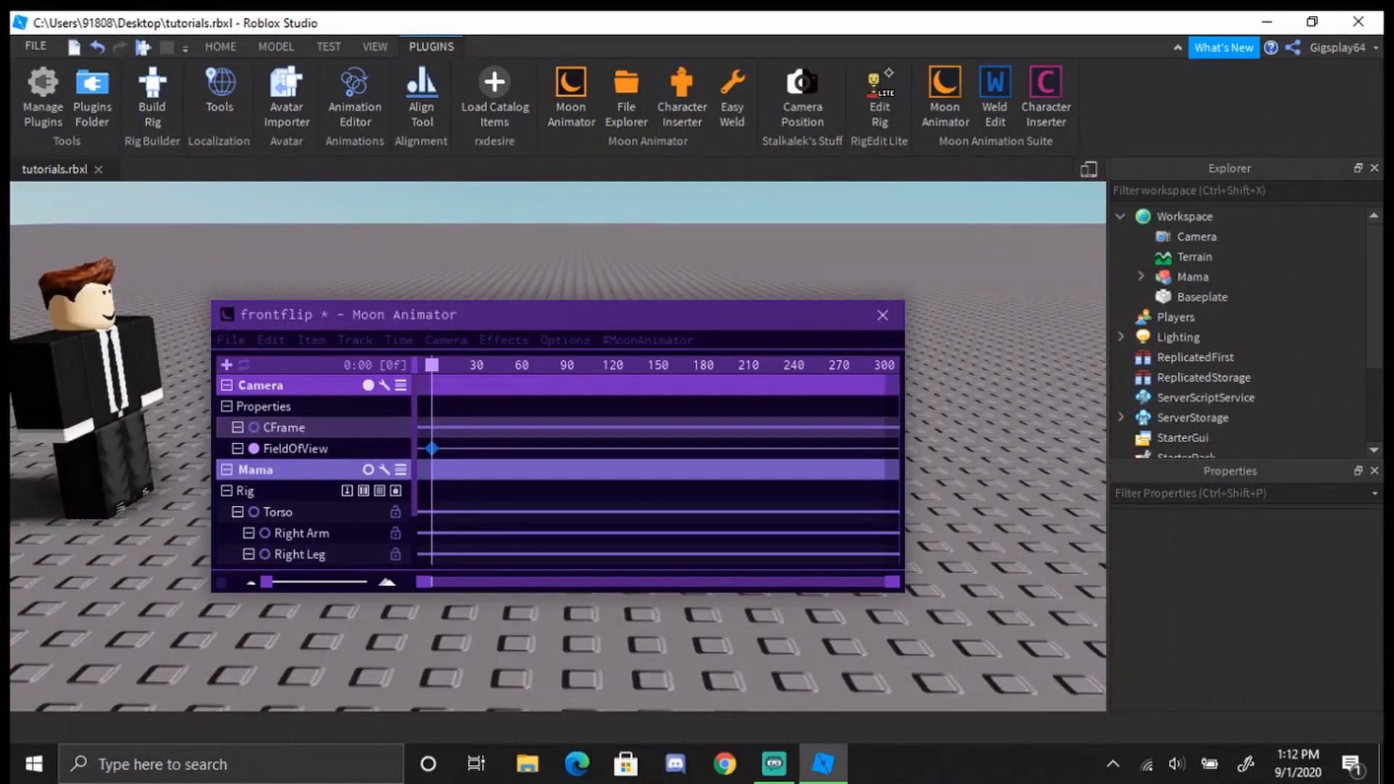
# Keyframe the camera's CFrame at frame 0 beside the character and at frame 239 with the camera moved sideways away from the character
pyautogui.click(558, 315)
pyautogui.press('+')
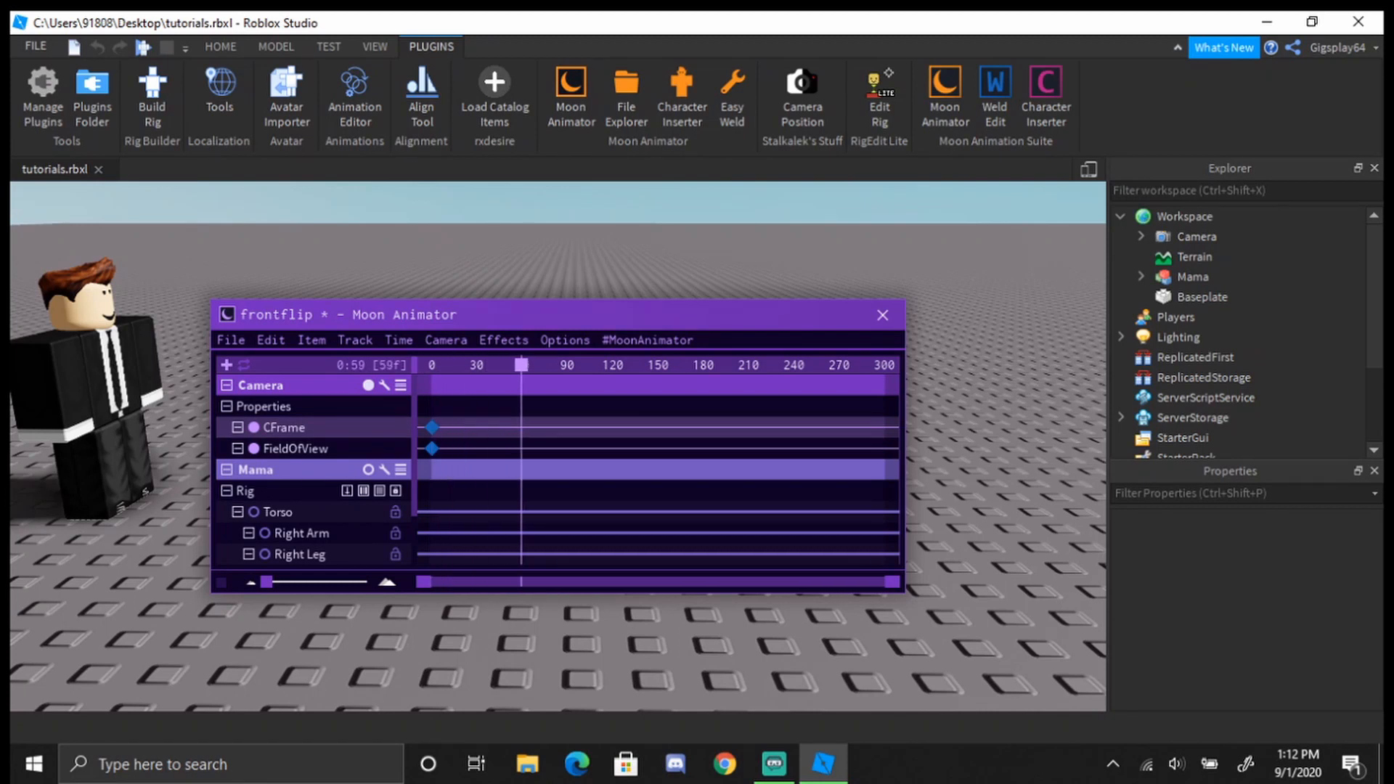
pyautogui.press('a')
pyautogui.press('d')
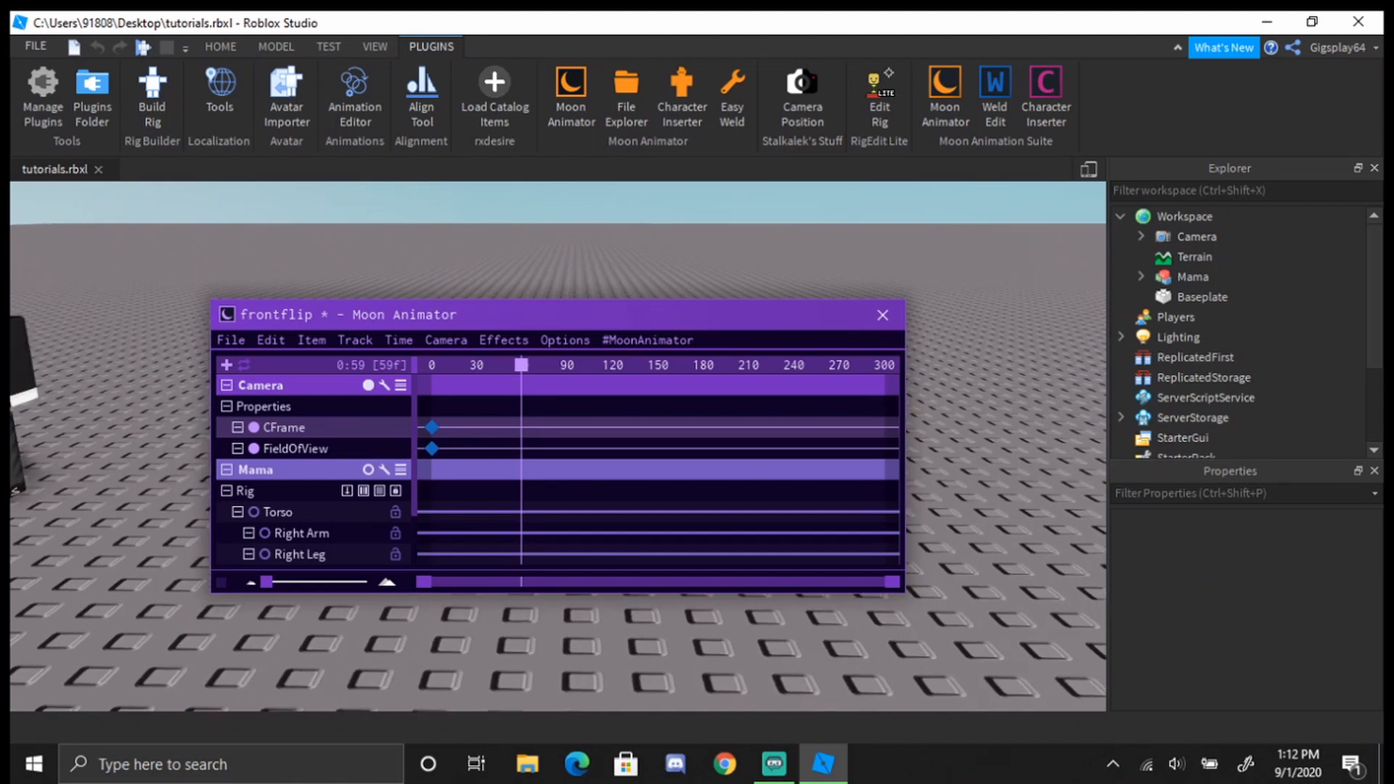
pyautogui.press('a')
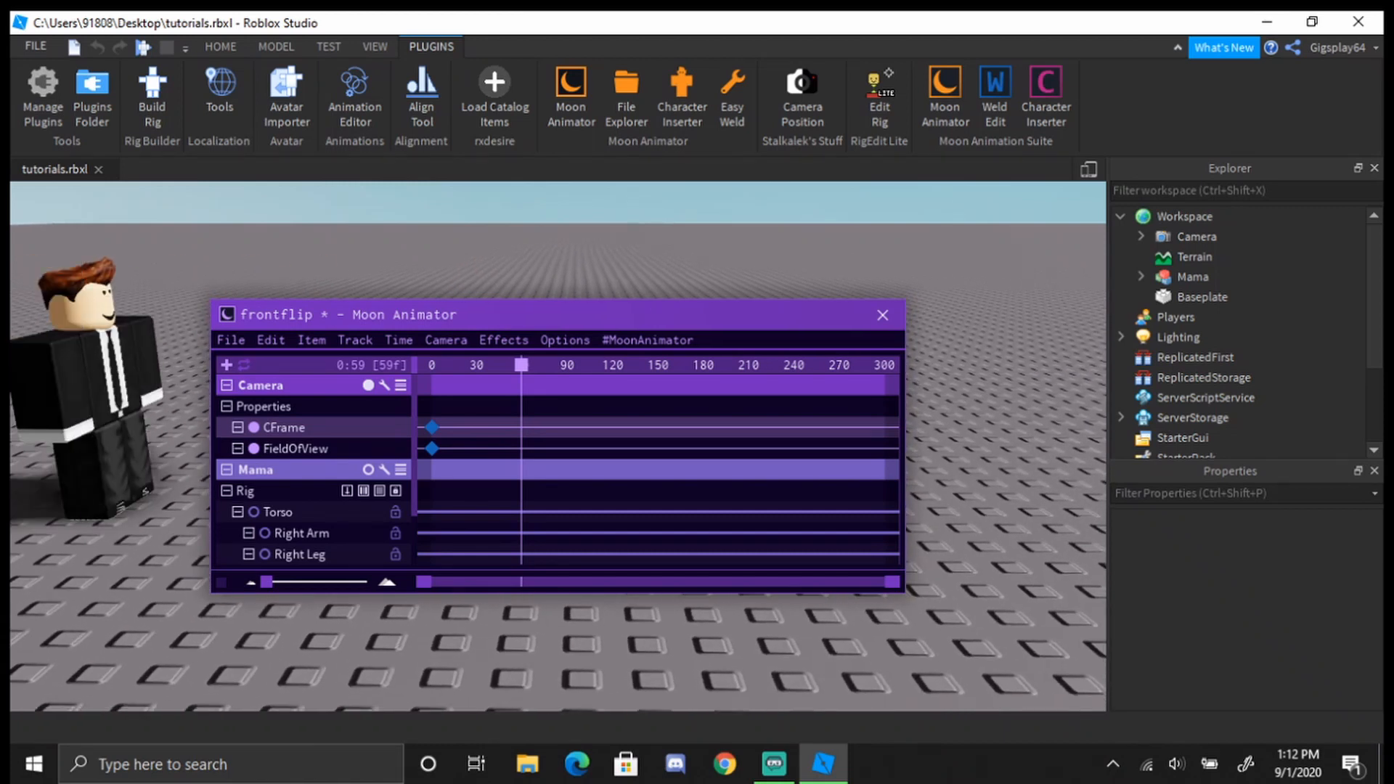
pyautogui.press('d')
pyautogui.press('a')
pyautogui.click(607, 365)
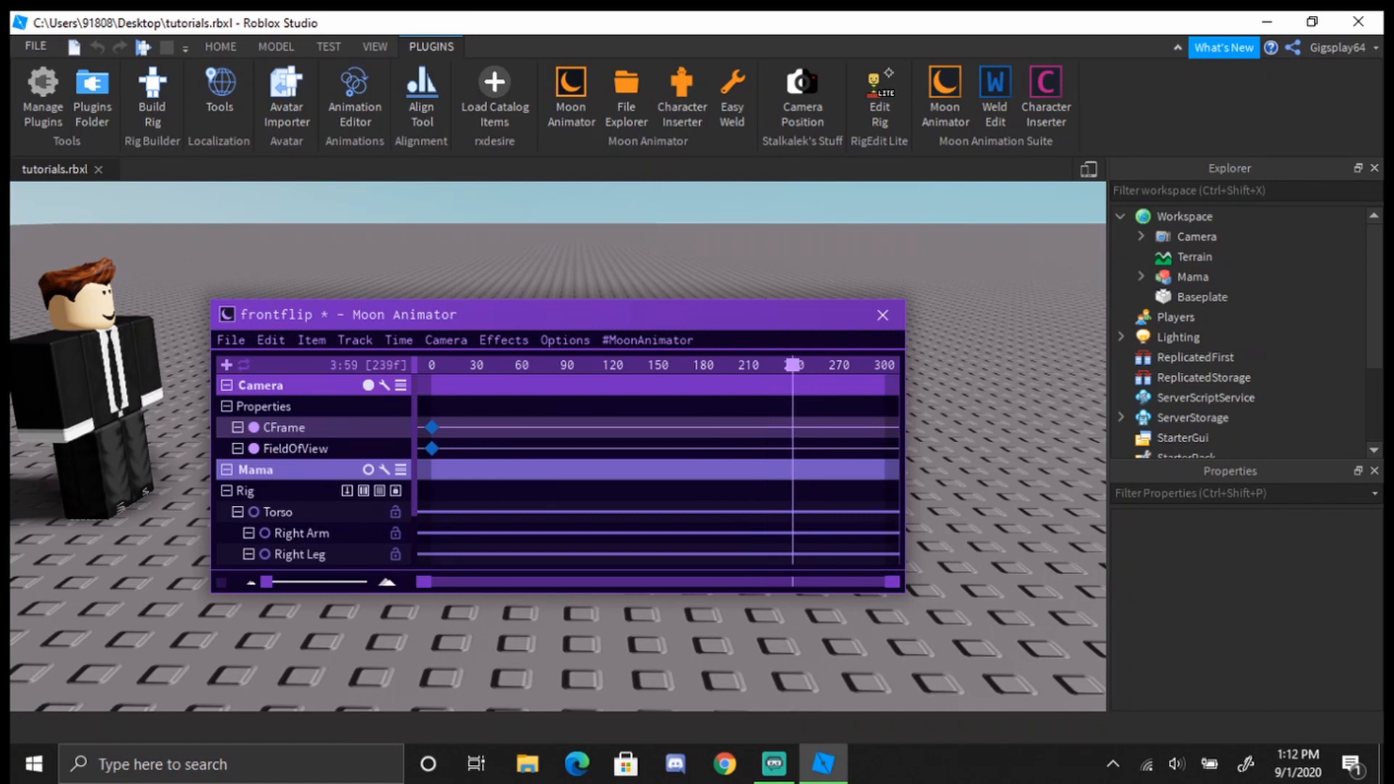
pyautogui.press('d')
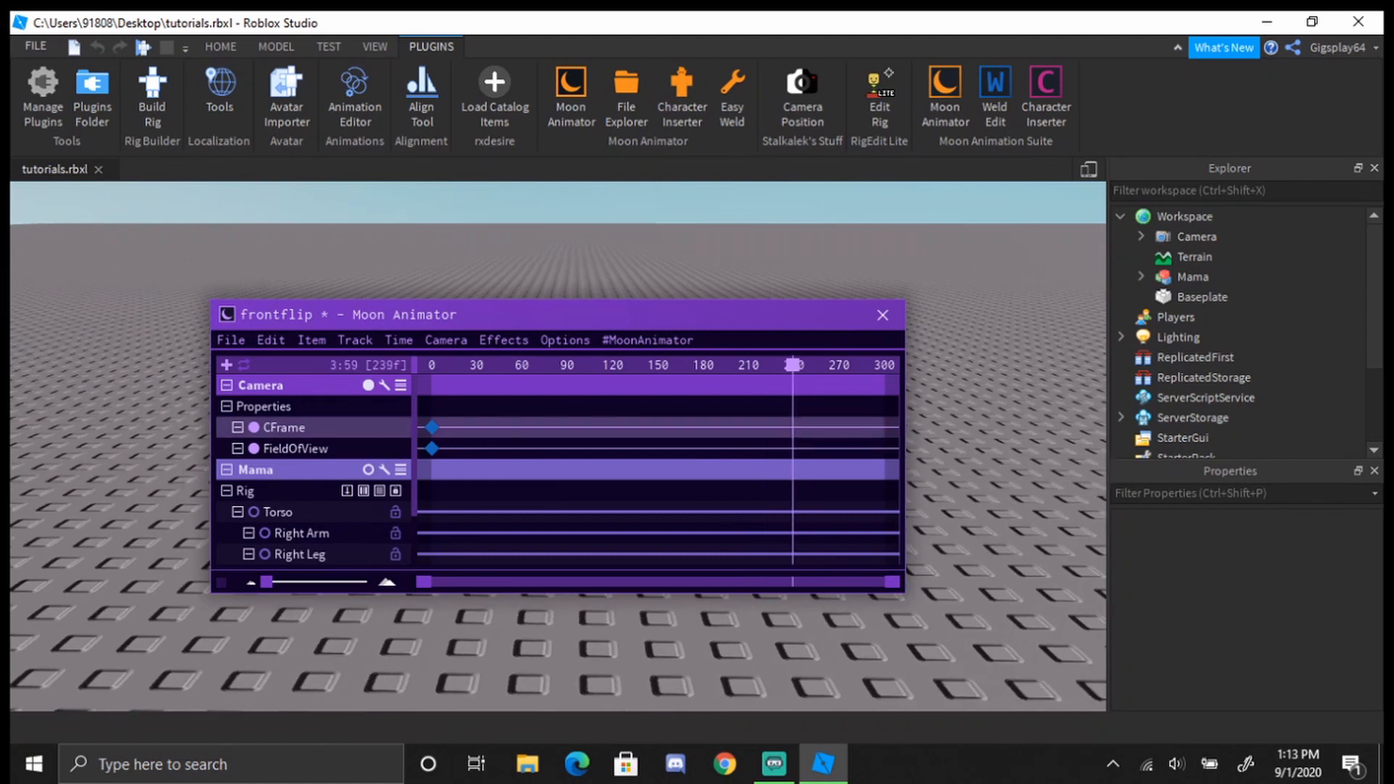
pyautogui.press('=')
# Play the camera movement, return to frame 0, and hide the Moon Animator window
pyautogui.press('space')
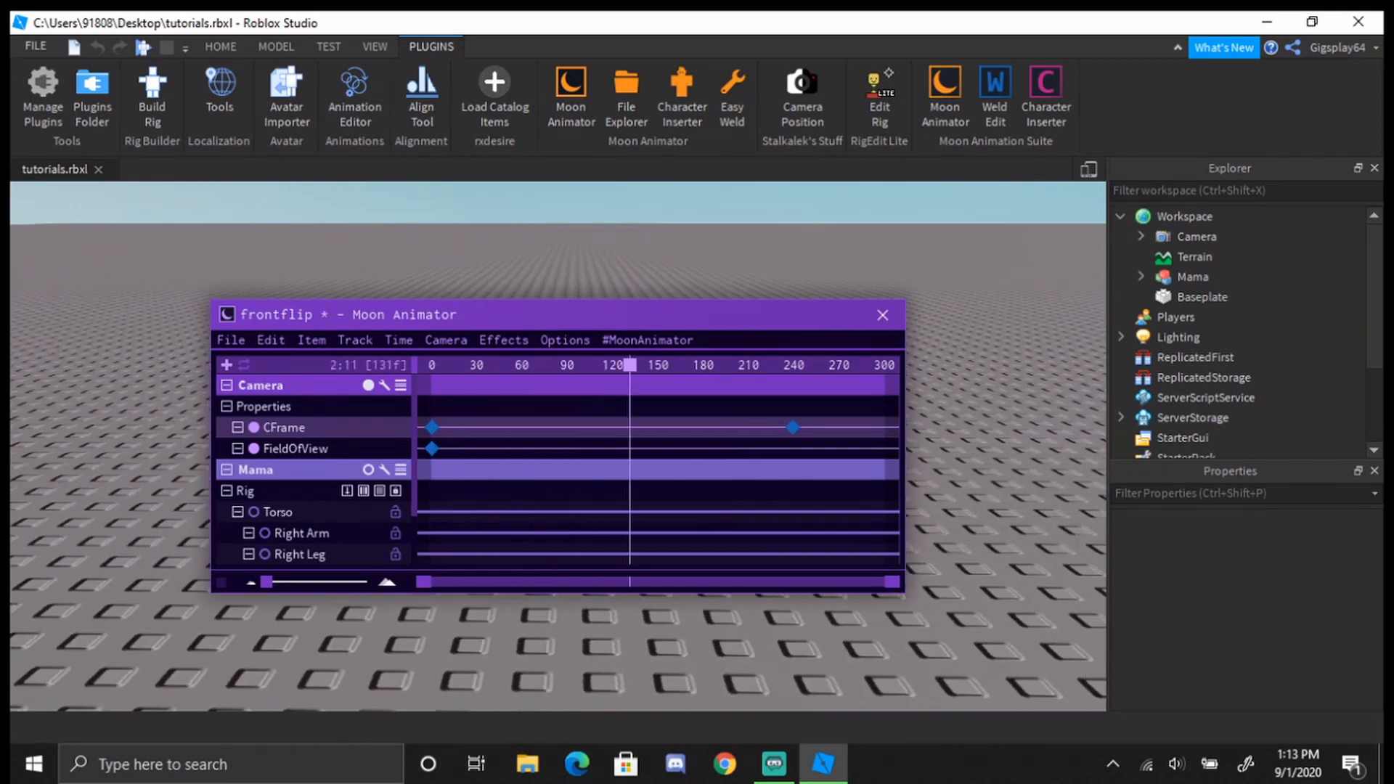
pyautogui.press('space')
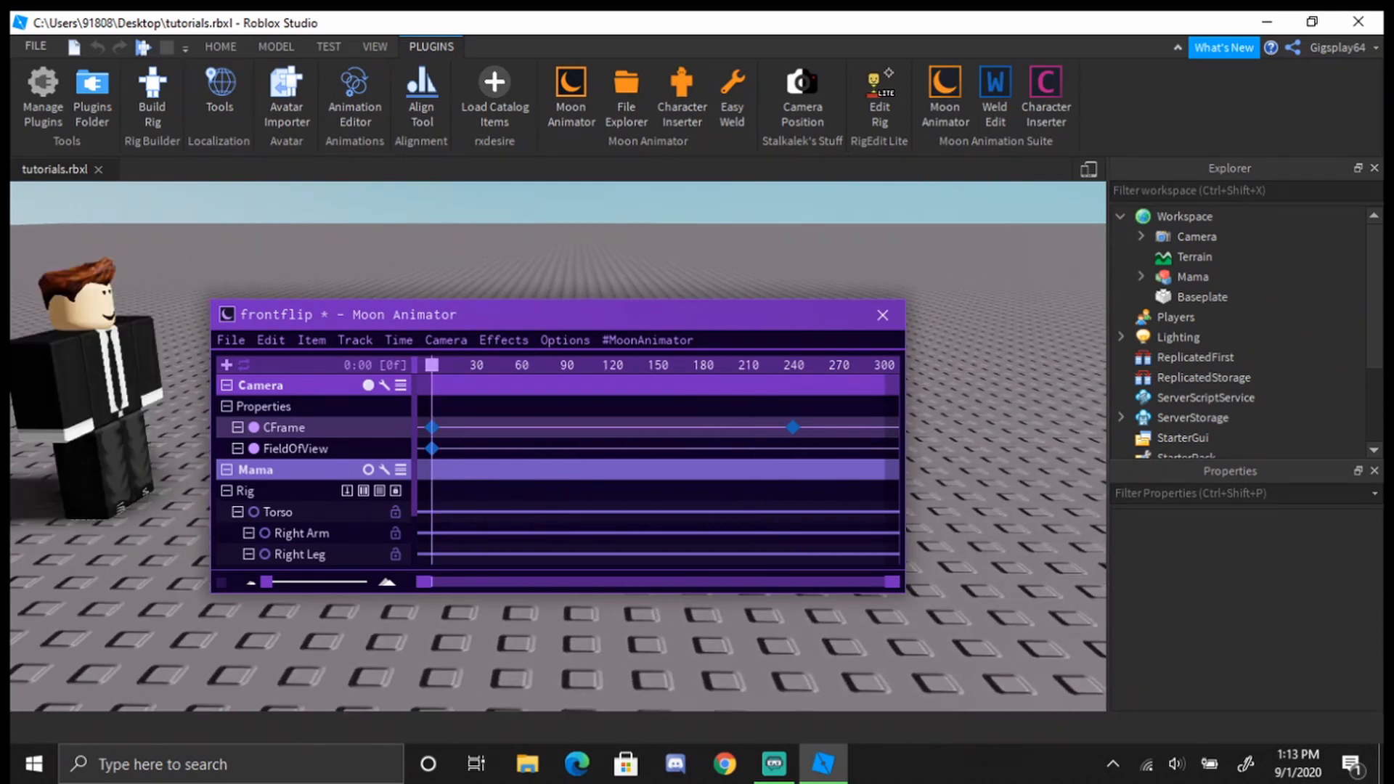
pyautogui.scroll(-2, 368, 406)
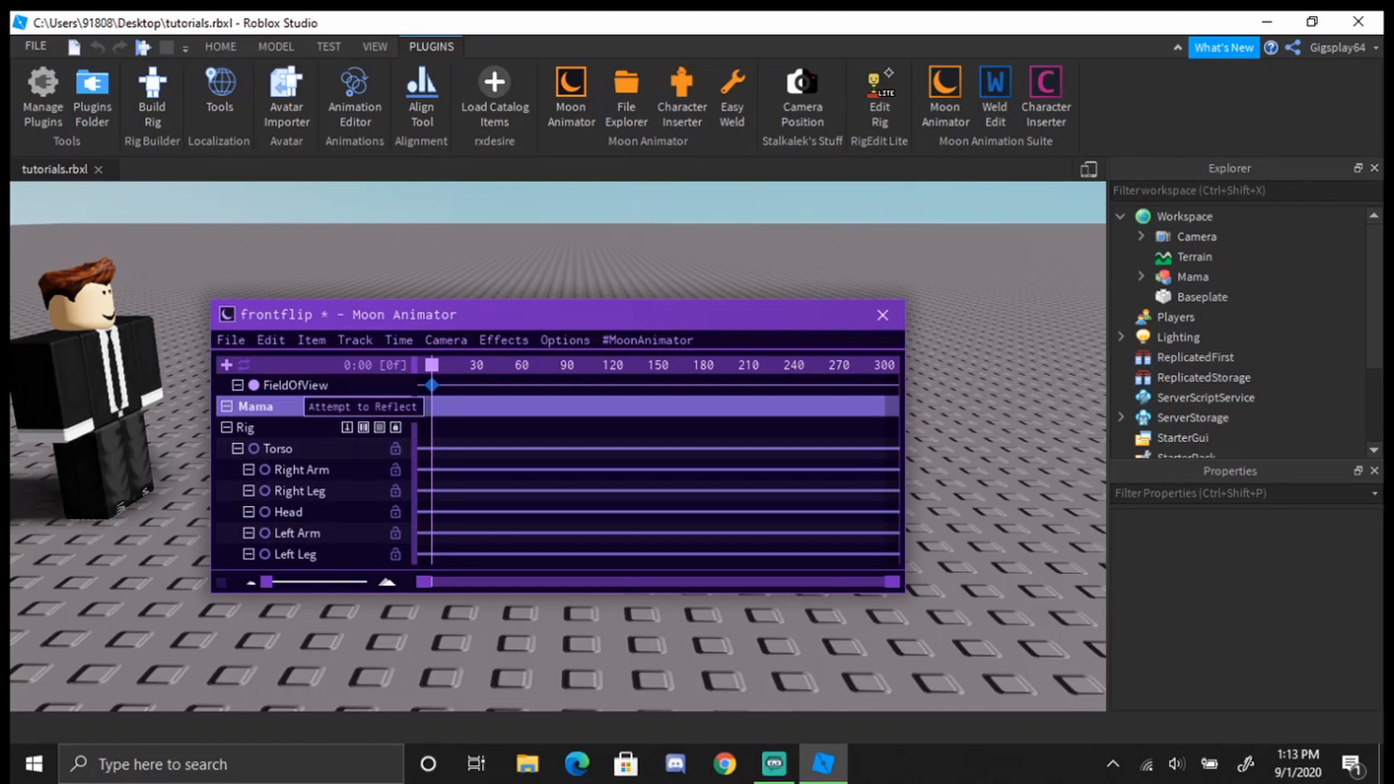
pyautogui.press('h')
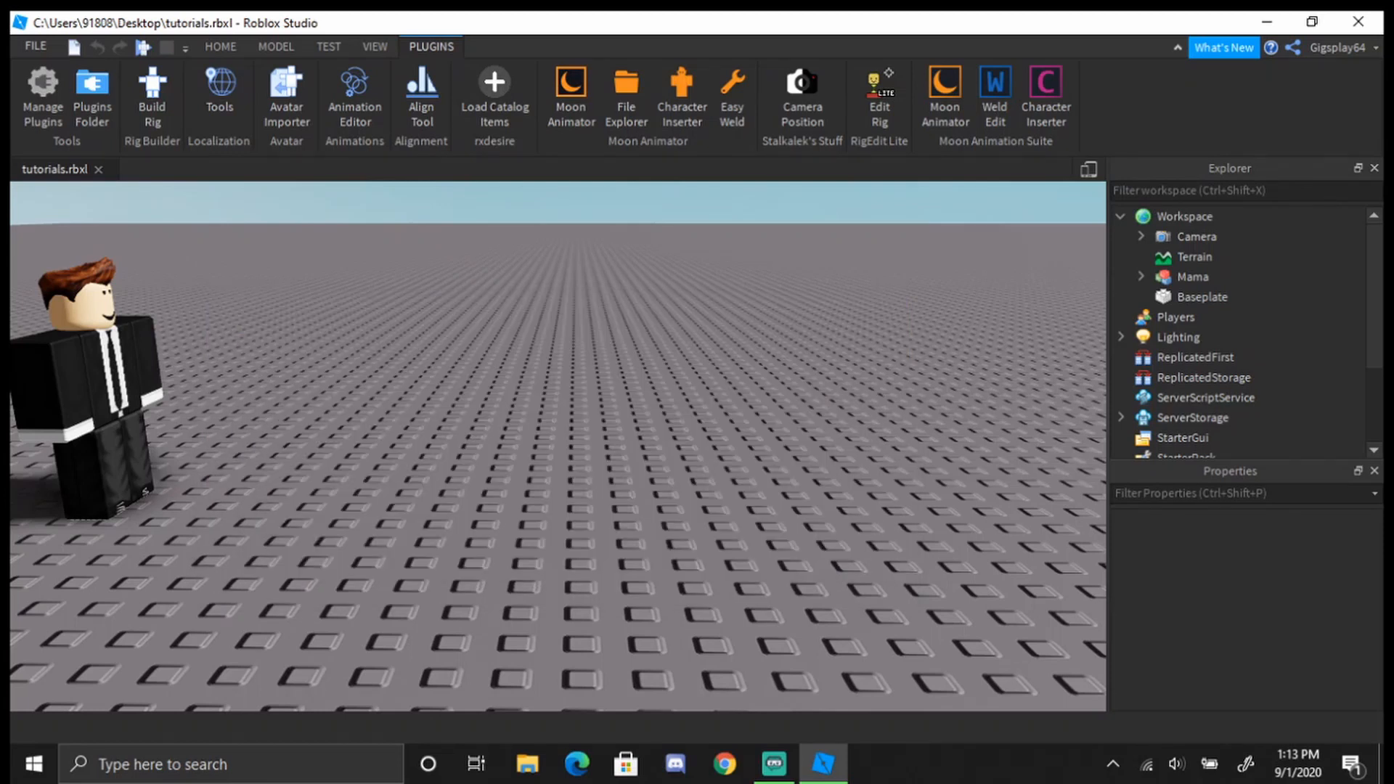
# At frame 0, rotate Mama's right arm back about 64 degrees and the left arm forward about 81 degrees
pyautogui.click(61, 386)
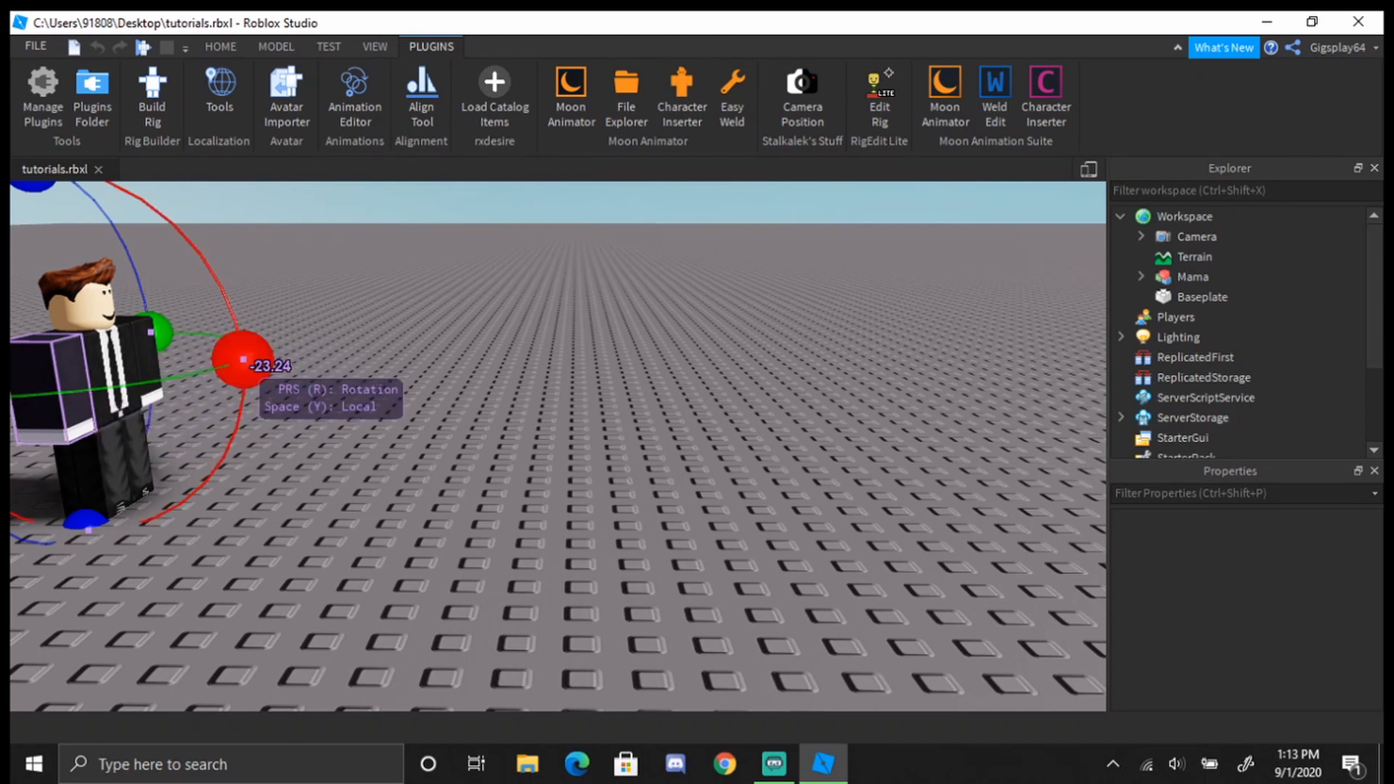
pyautogui.moveTo(243, 361); pyautogui.dragTo(119, 471)
pyautogui.click(153, 379)
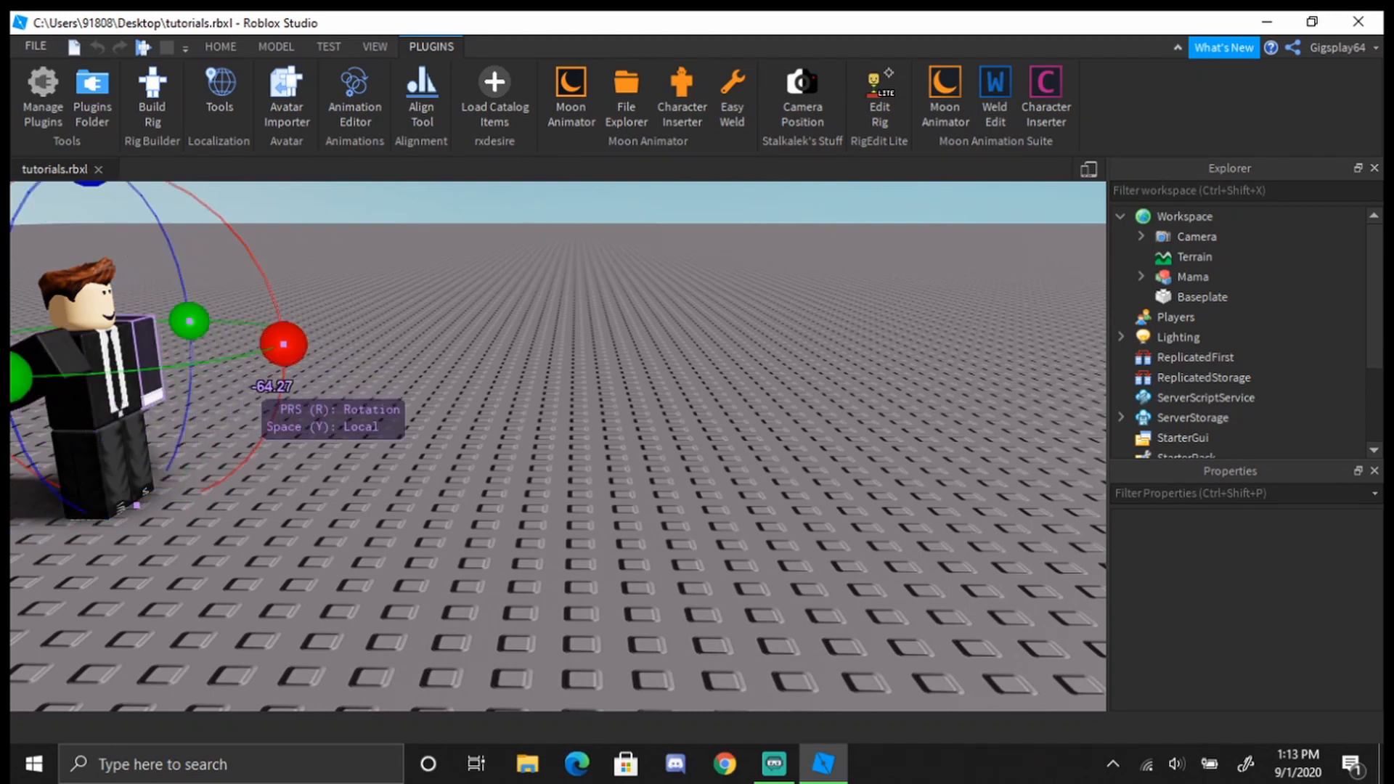
pyautogui.moveTo(283, 344); pyautogui.dragTo(105, 231)
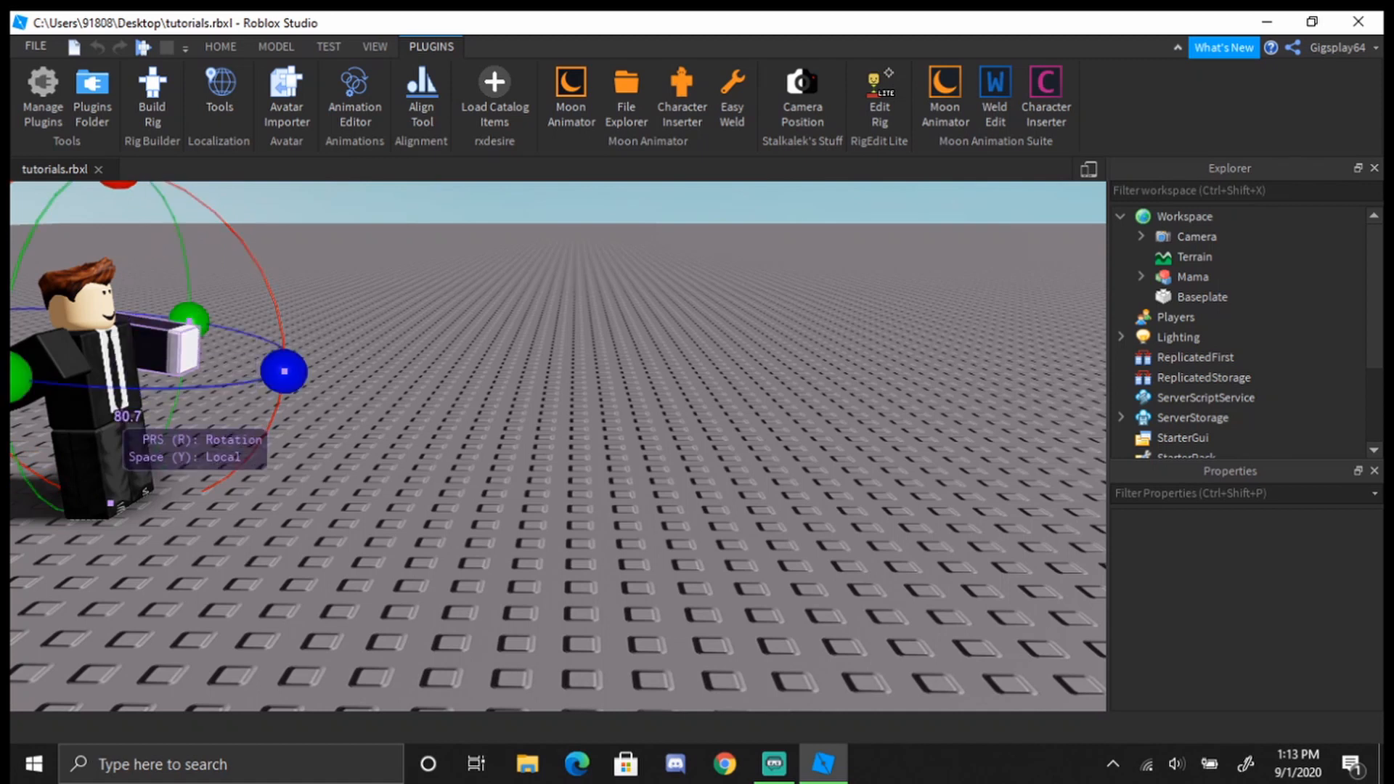
# Spread Mama's legs into a running stride at frame 0, with one leg back and the other forward
pyautogui.click(114, 462)
pyautogui.moveTo(252, 434); pyautogui.dragTo(143, 589)
pyautogui.click(134, 440)
pyautogui.moveTo(290, 407); pyautogui.dragTo(265, 427)
# Move the torso forward and raise it by about 0.14 at frame 0
pyautogui.click(123, 389)
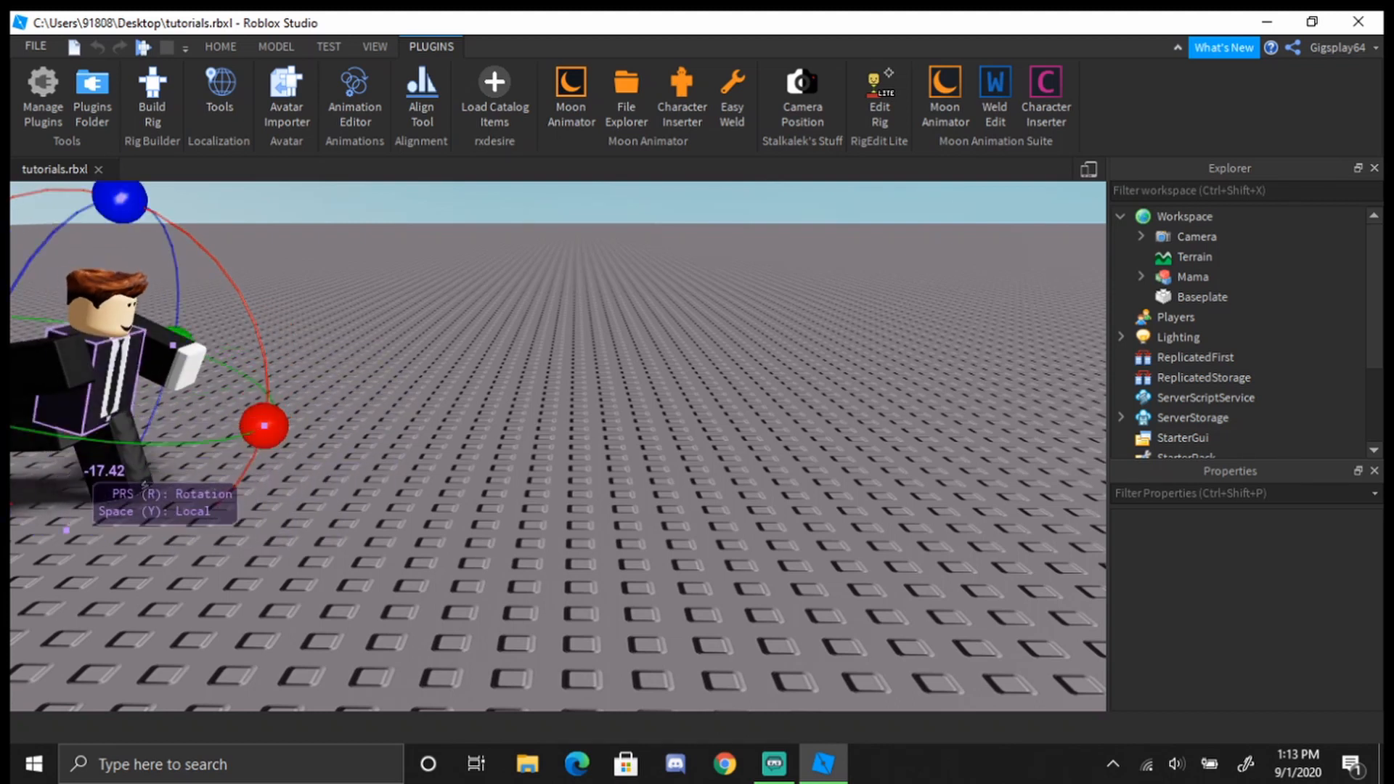
pyautogui.press('r')
pyautogui.moveTo(247, 423); pyautogui.dragTo(296, 441)
pyautogui.moveTo(145, 283)
pyautogui.mouseDown()
pyautogui.moveTo(149, 262)
pyautogui.moveTo(147, 276)
pyautogui.mouseUp()
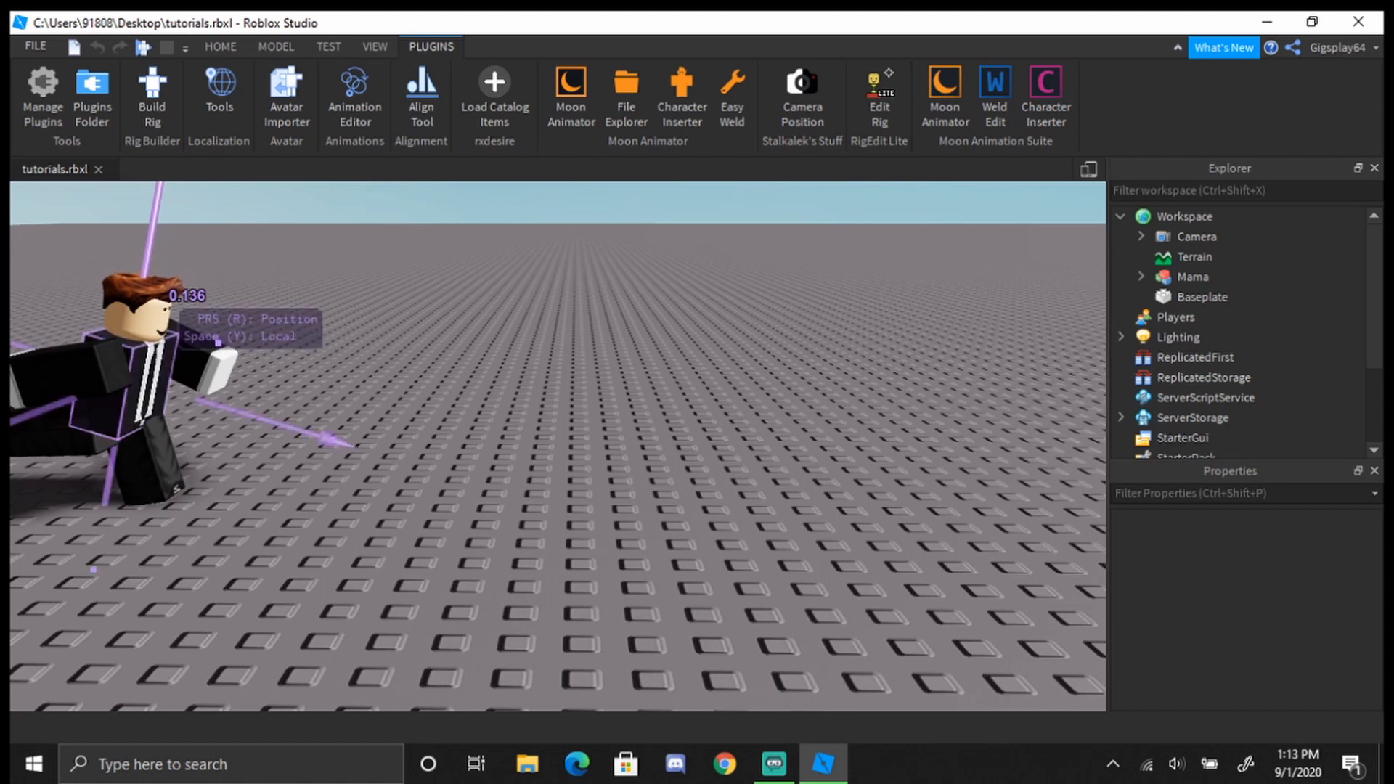
# At frame 60, swap the stride by swinging the forward leg back and the rear leg forward
pyautogui.press('5')
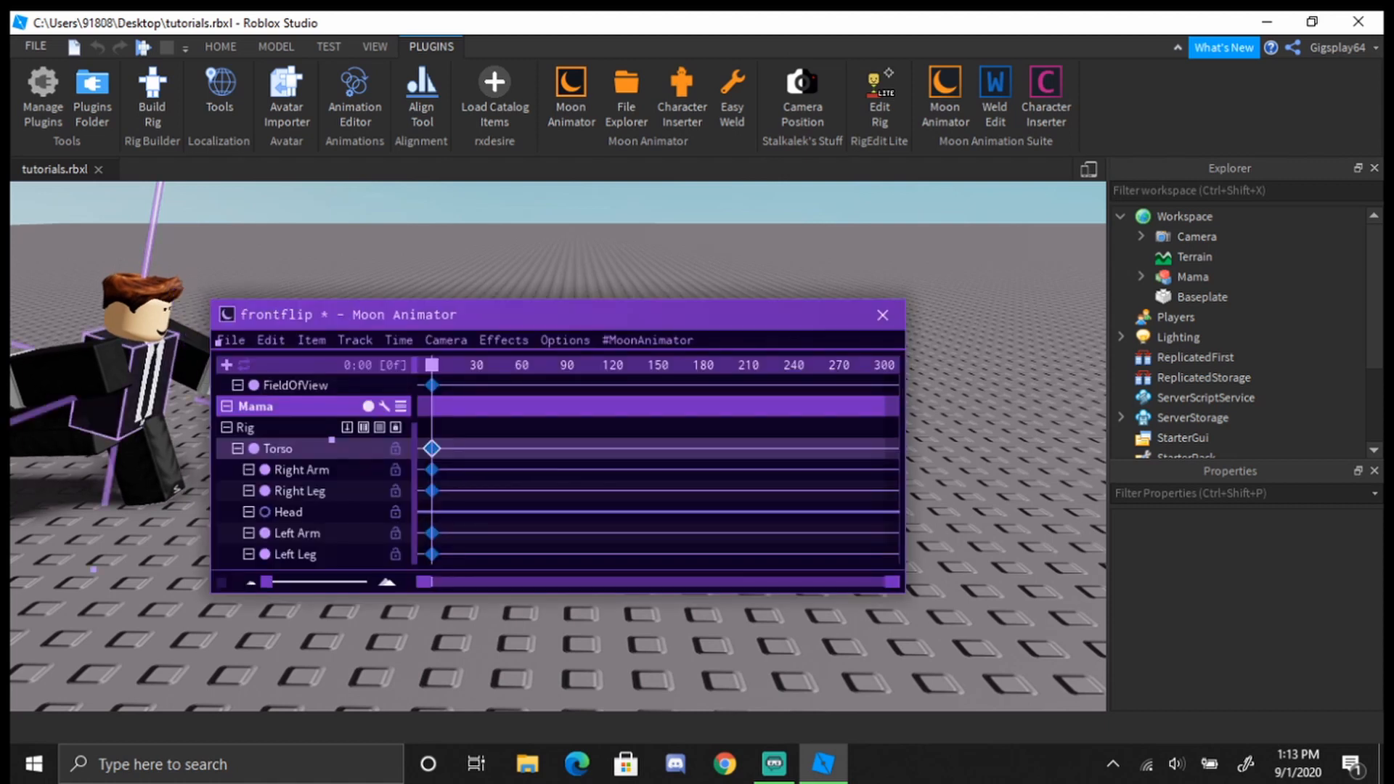
pyautogui.click(522, 366)
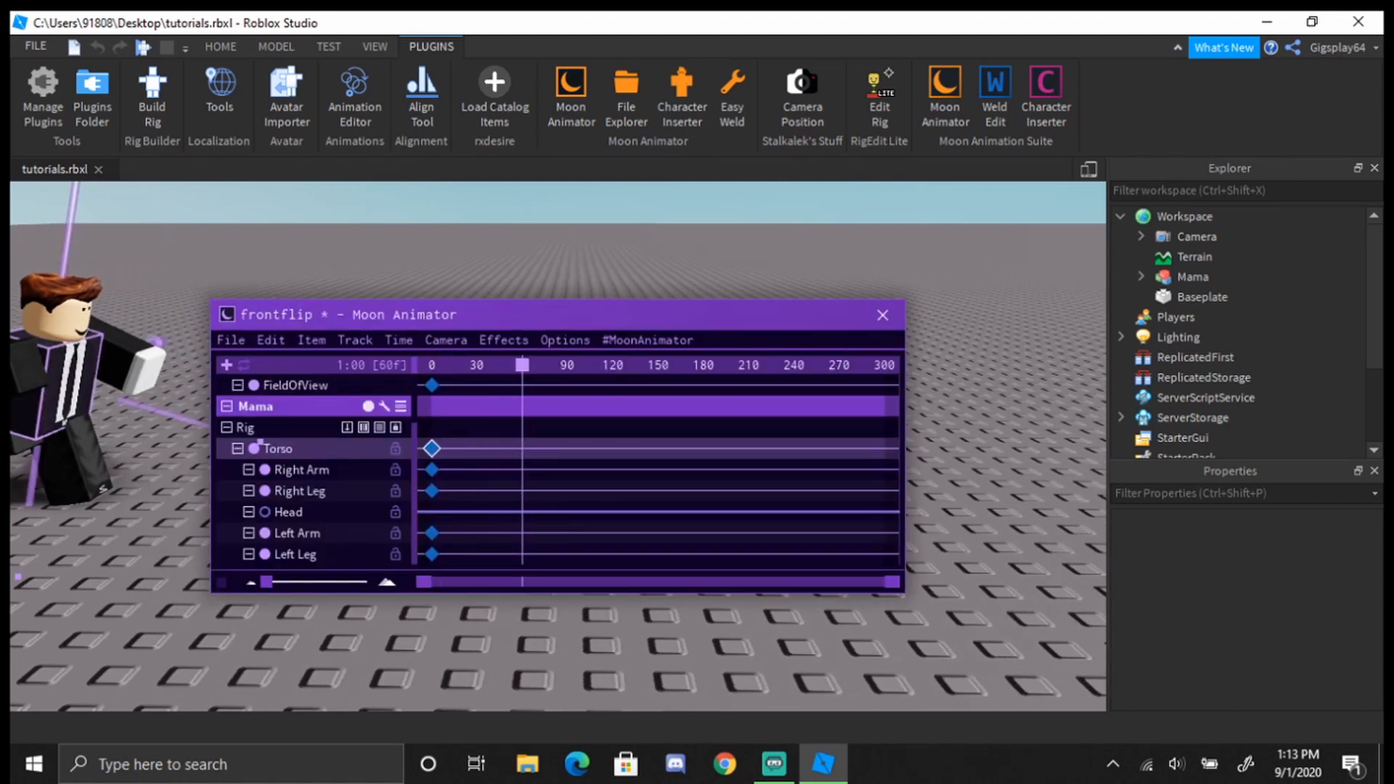
pyautogui.press('5')
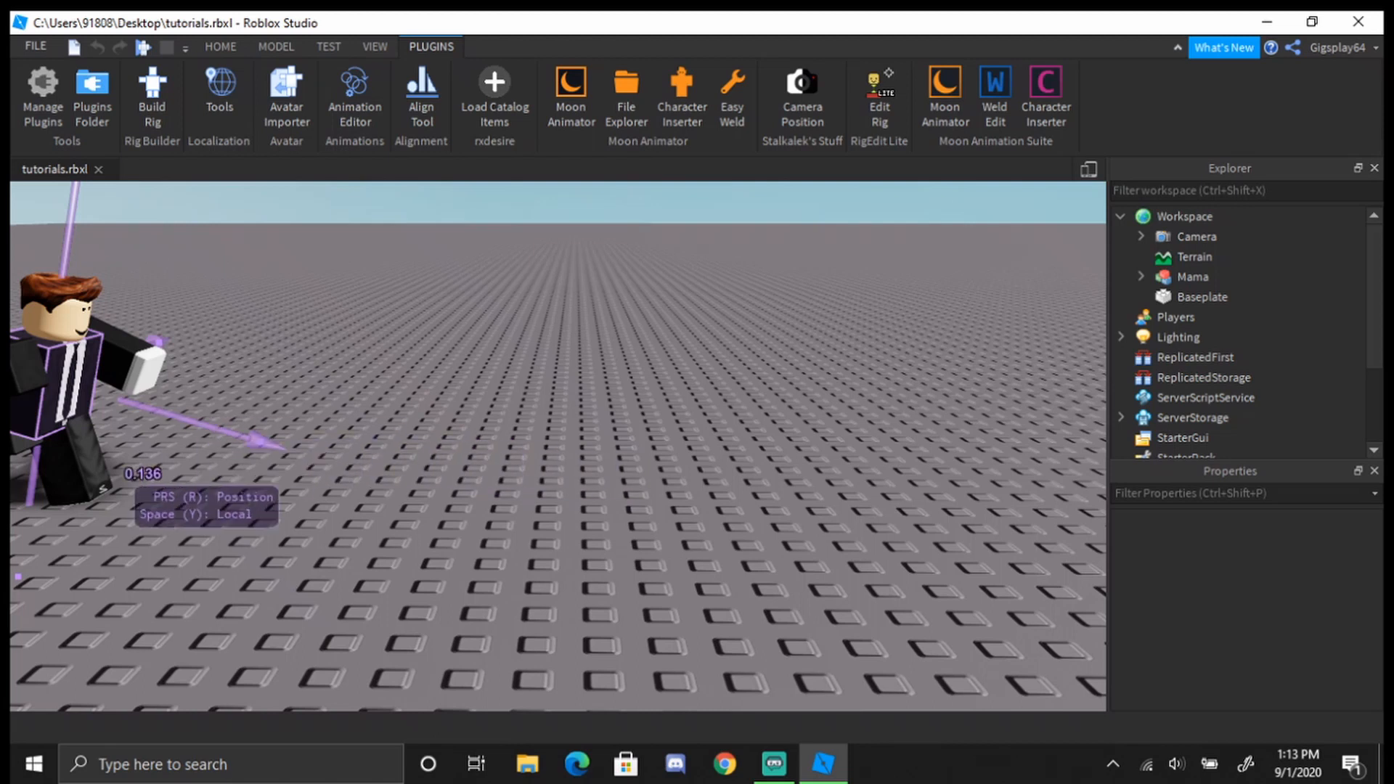
pyautogui.press('r')
pyautogui.moveTo(247, 417); pyautogui.dragTo(218, 491)
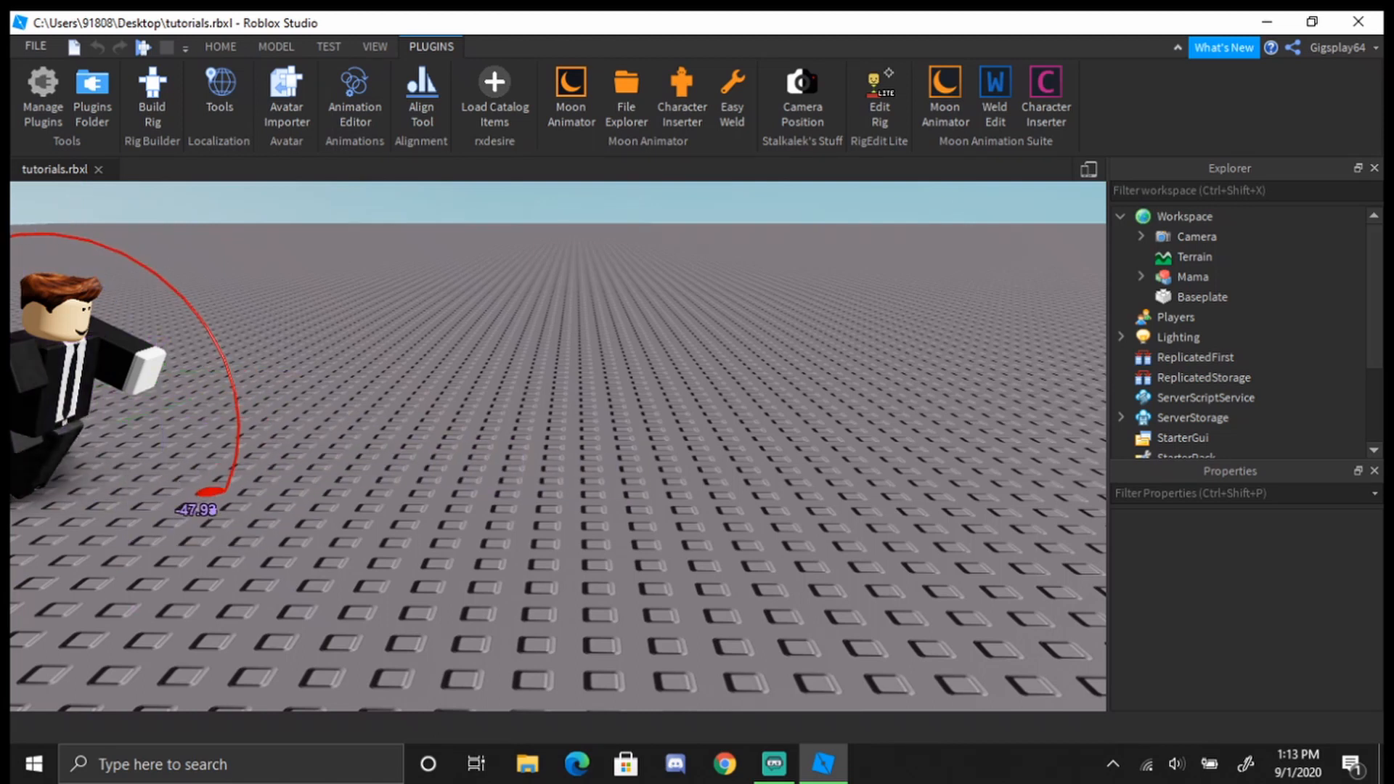
pyautogui.moveTo(144, 560); pyautogui.dragTo(145, 559)
pyautogui.click(25, 447)
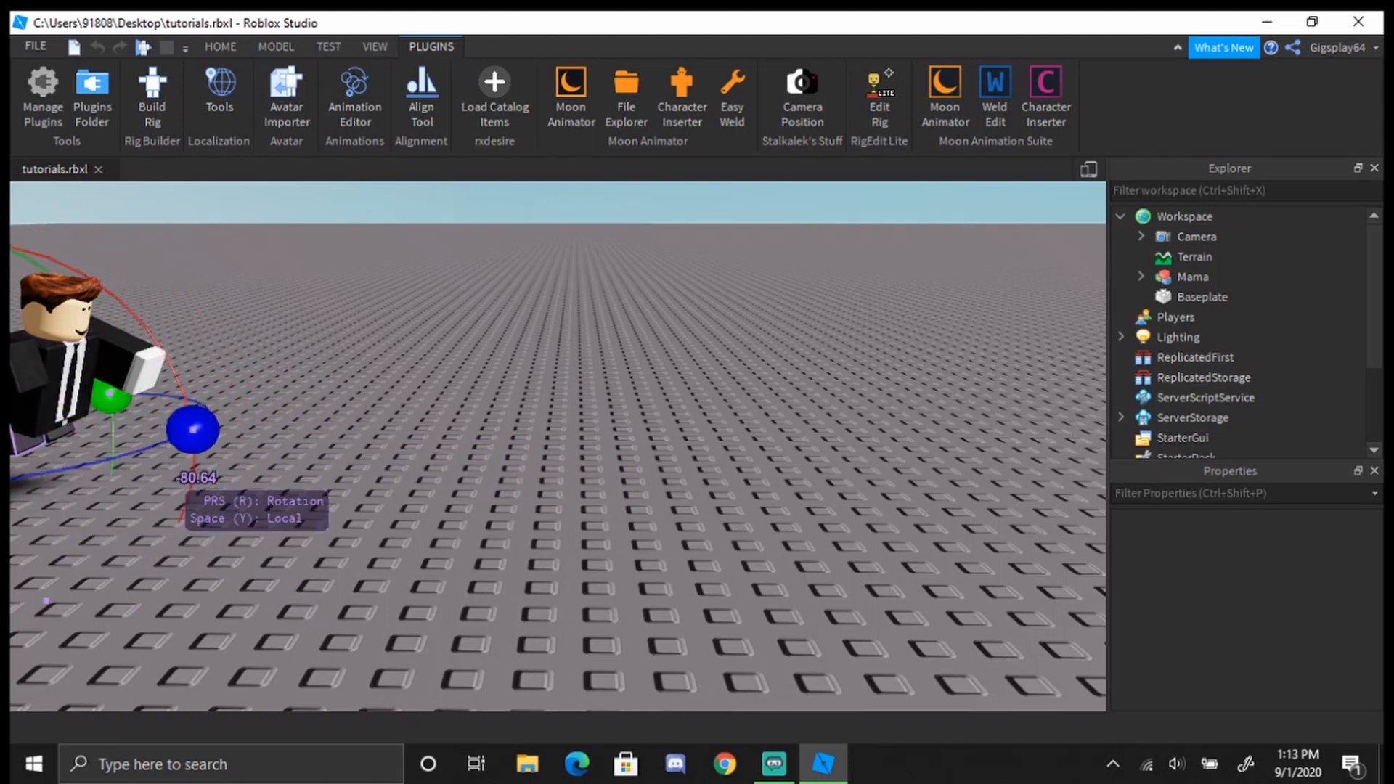
pyautogui.scroll(-2, 165, 413)
pyautogui.moveTo(112, 279); pyautogui.dragTo(39, 435)
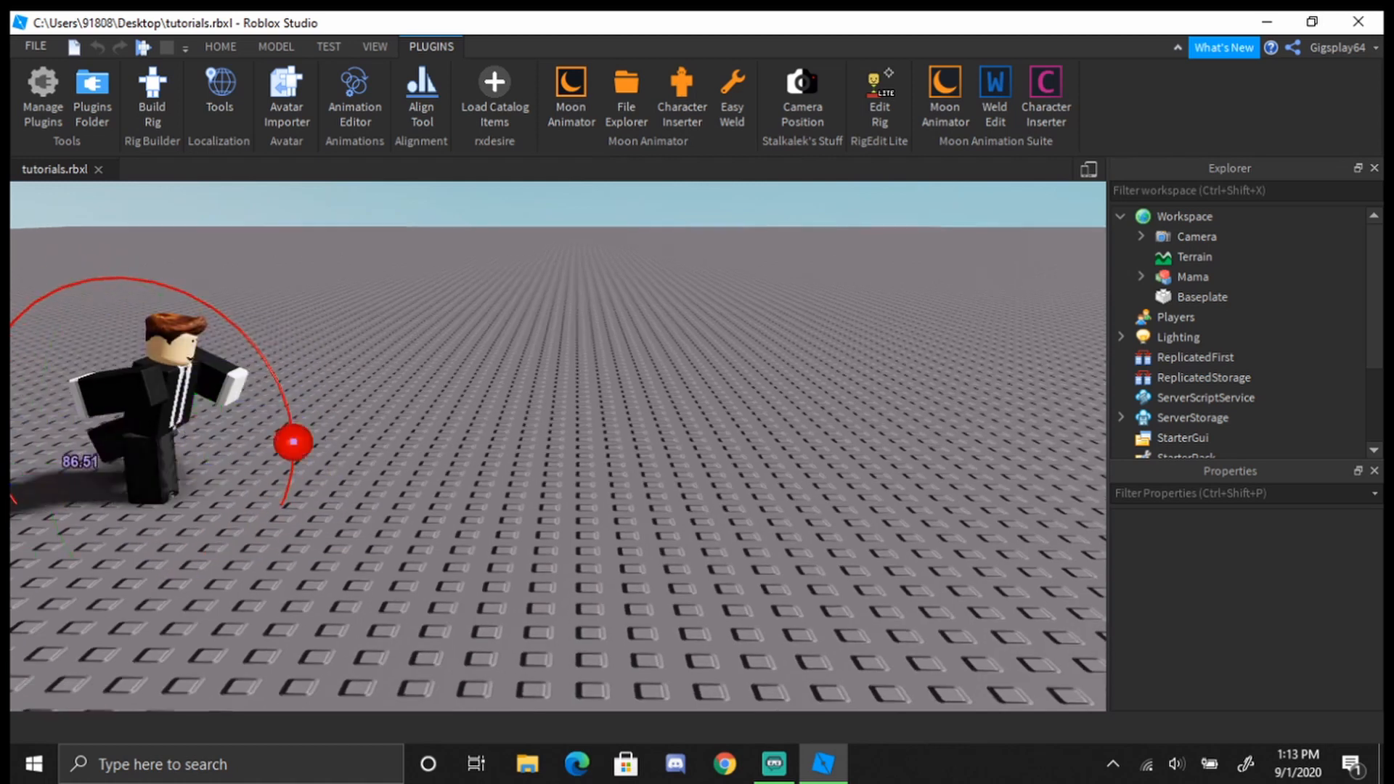
pyautogui.moveTo(110, 508); pyautogui.dragTo(106, 507)
# At frame 60, rotate the right arm forward about 150 degrees and the left arm back about 137 degrees
pyautogui.click(128, 408)
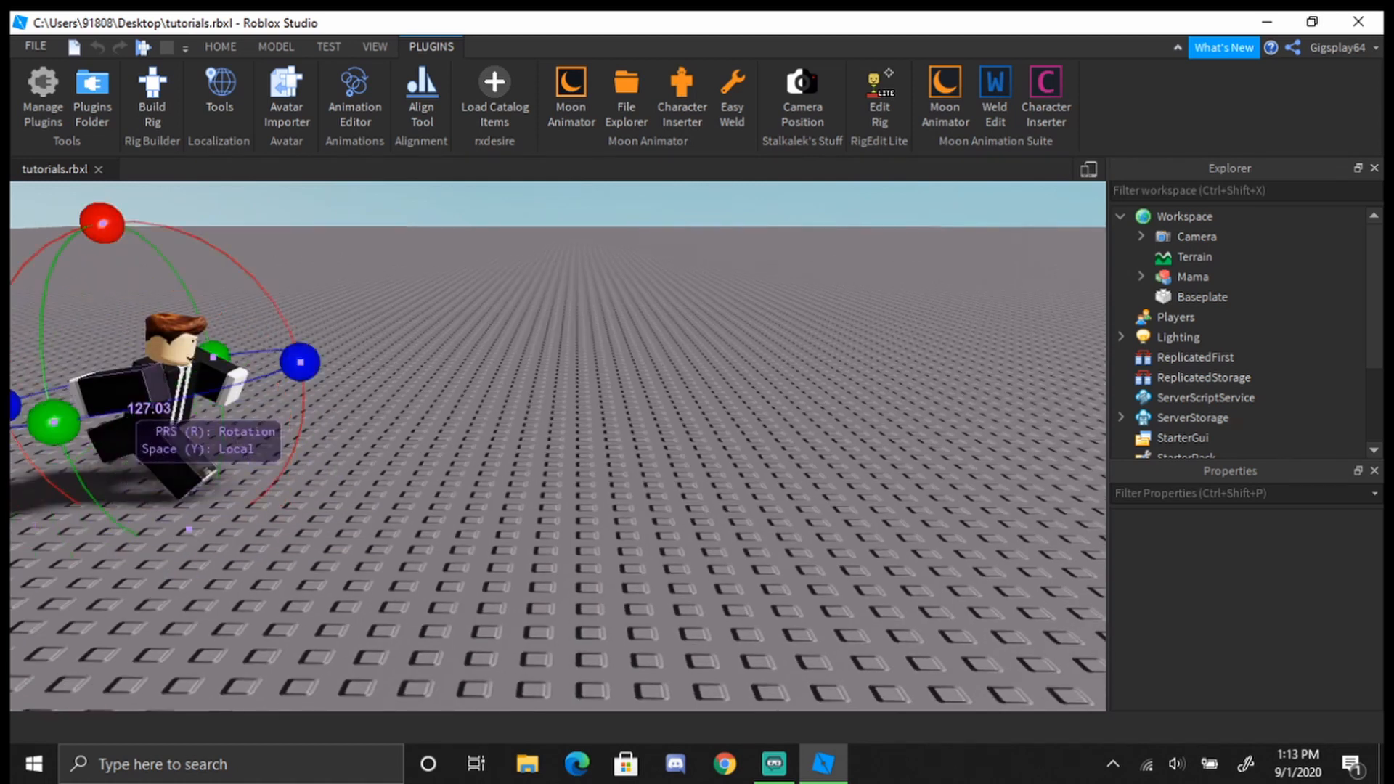
pyautogui.moveTo(103, 223); pyautogui.dragTo(293, 452)
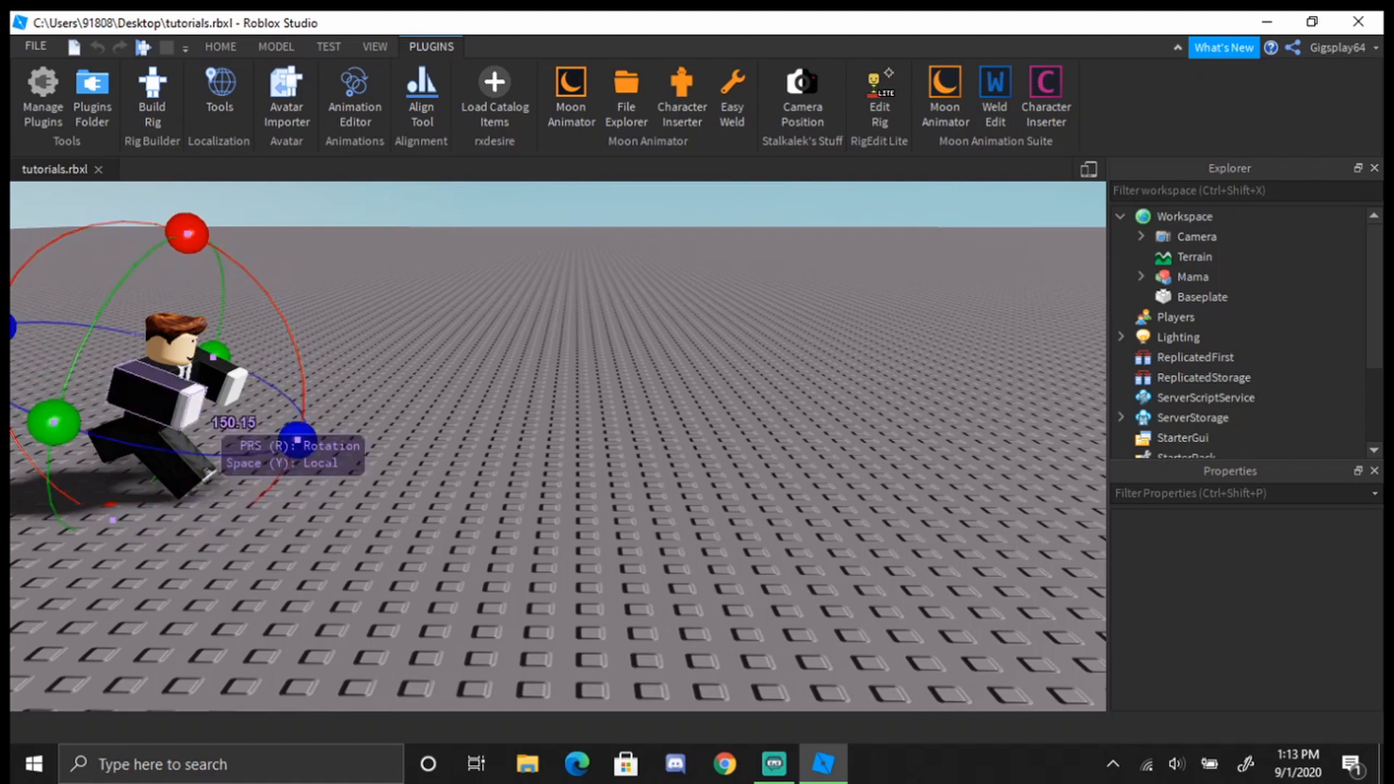
pyautogui.press('w')
pyautogui.moveTo(257, 440); pyautogui.dragTo(422, 418, button='right')
pyautogui.click(618, 334)
pyautogui.scroll(-4, 617, 313)
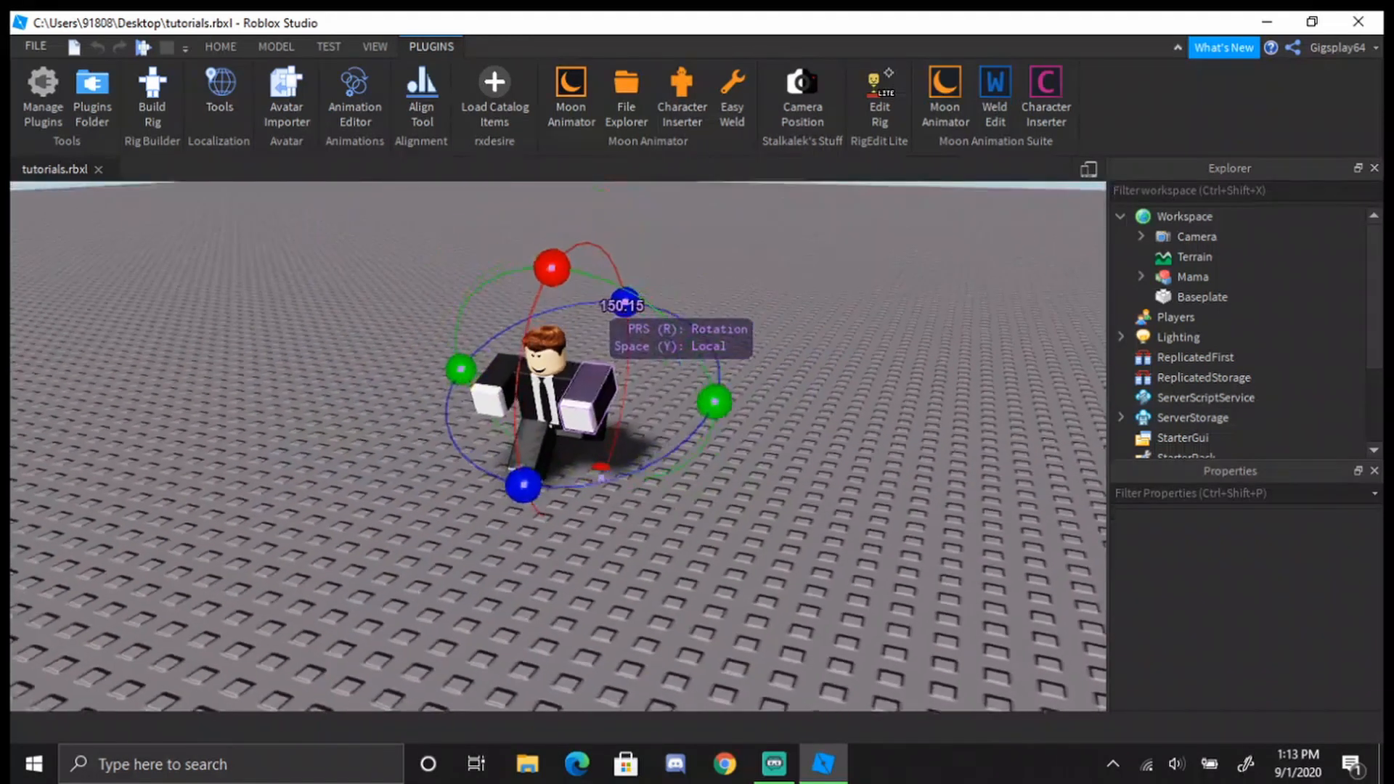
pyautogui.moveTo(552, 269); pyautogui.dragTo(581, 457)
# Move the torso forward at frame 60, raise it about 0.40, and lower it again by about 0.42
pyautogui.press('w')
pyautogui.moveTo(581, 456); pyautogui.dragTo(440, 403, button='right')
pyautogui.press('a')
pyautogui.press('d')
pyautogui.click(306, 385)
pyautogui.press('r')
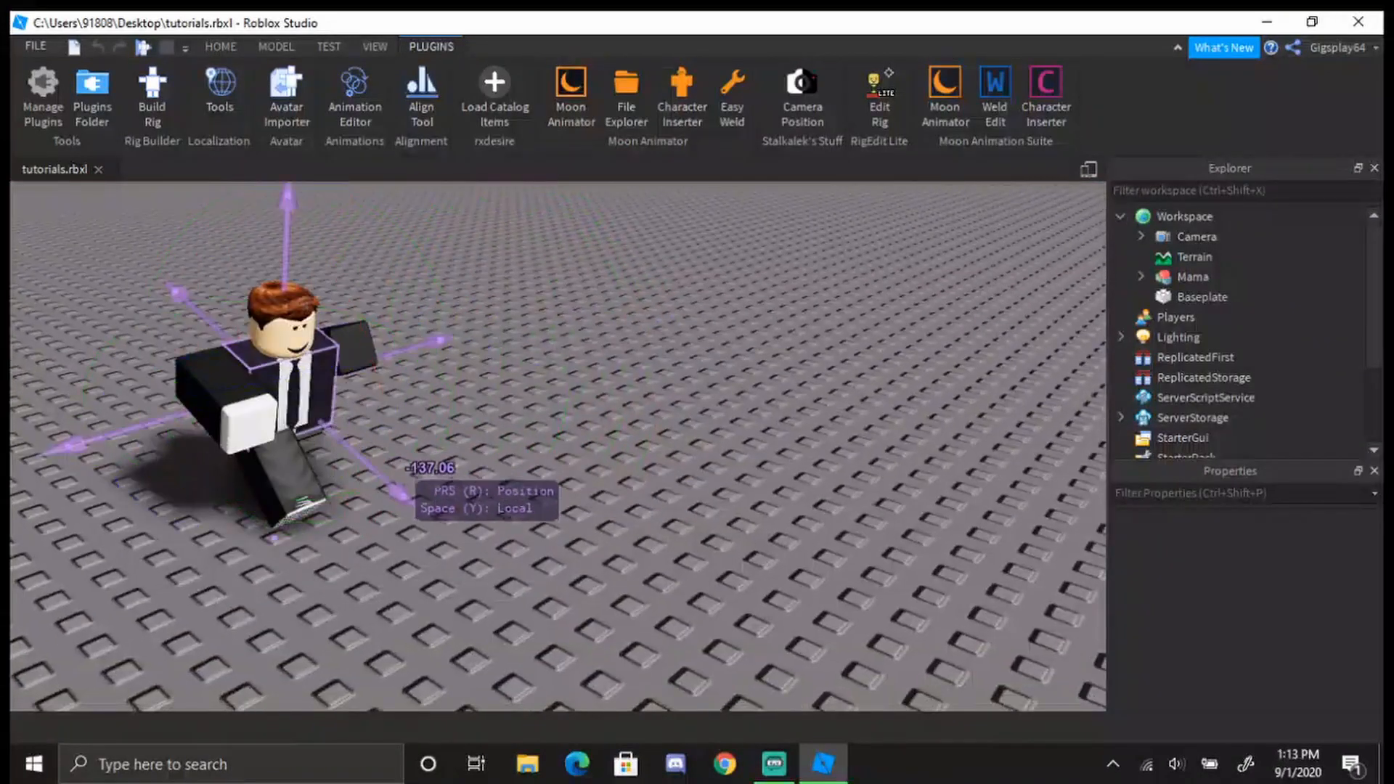
pyautogui.moveTo(393, 475); pyautogui.dragTo(414, 490)
pyautogui.moveTo(321, 298); pyautogui.dragTo(322, 286)
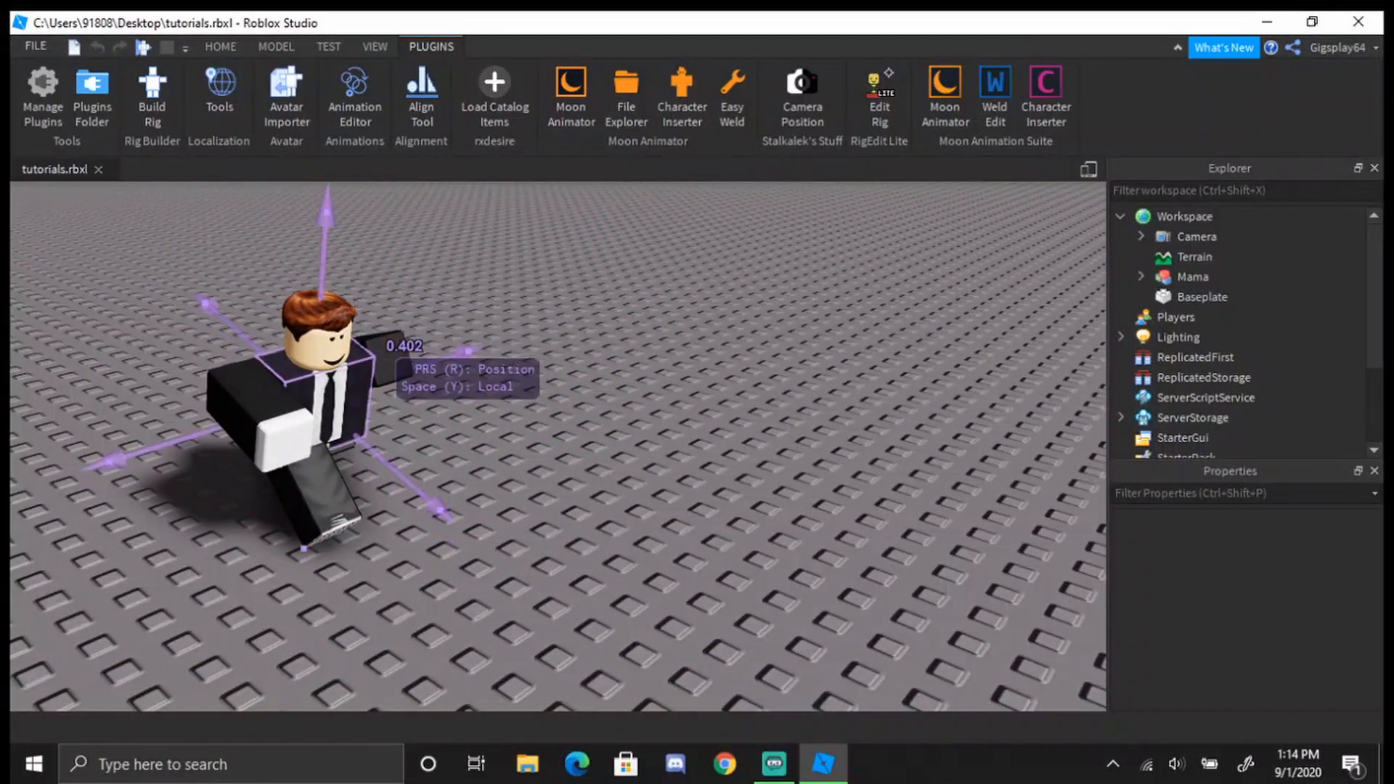
pyautogui.press('a')
pyautogui.moveTo(374, 335); pyautogui.dragTo(347, 243, button='right')
pyautogui.press('s')
pyautogui.moveTo(344, 233); pyautogui.dragTo(341, 241)
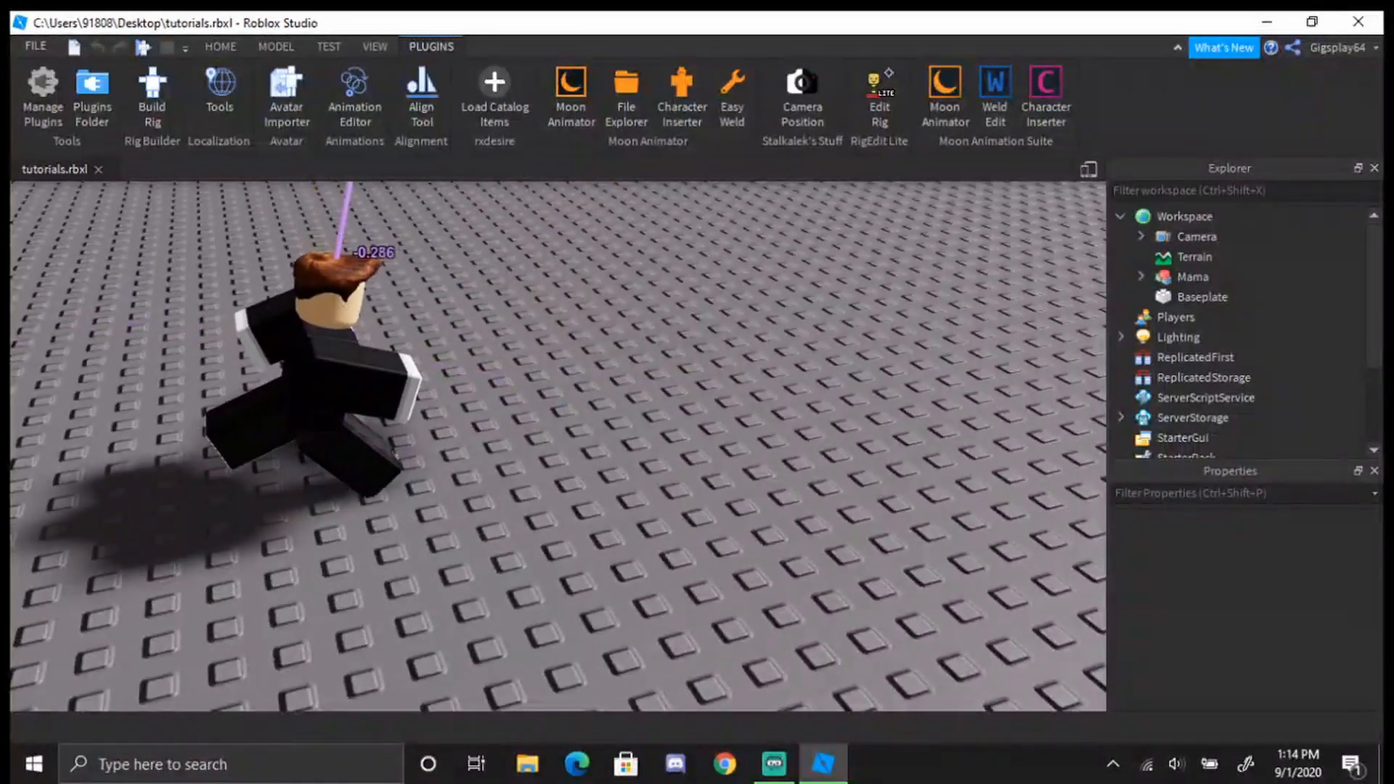
# Adjust the rear leg's rotation by about 26 degrees in the frame 60 pose
pyautogui.press('a')
pyautogui.click(525, 452)
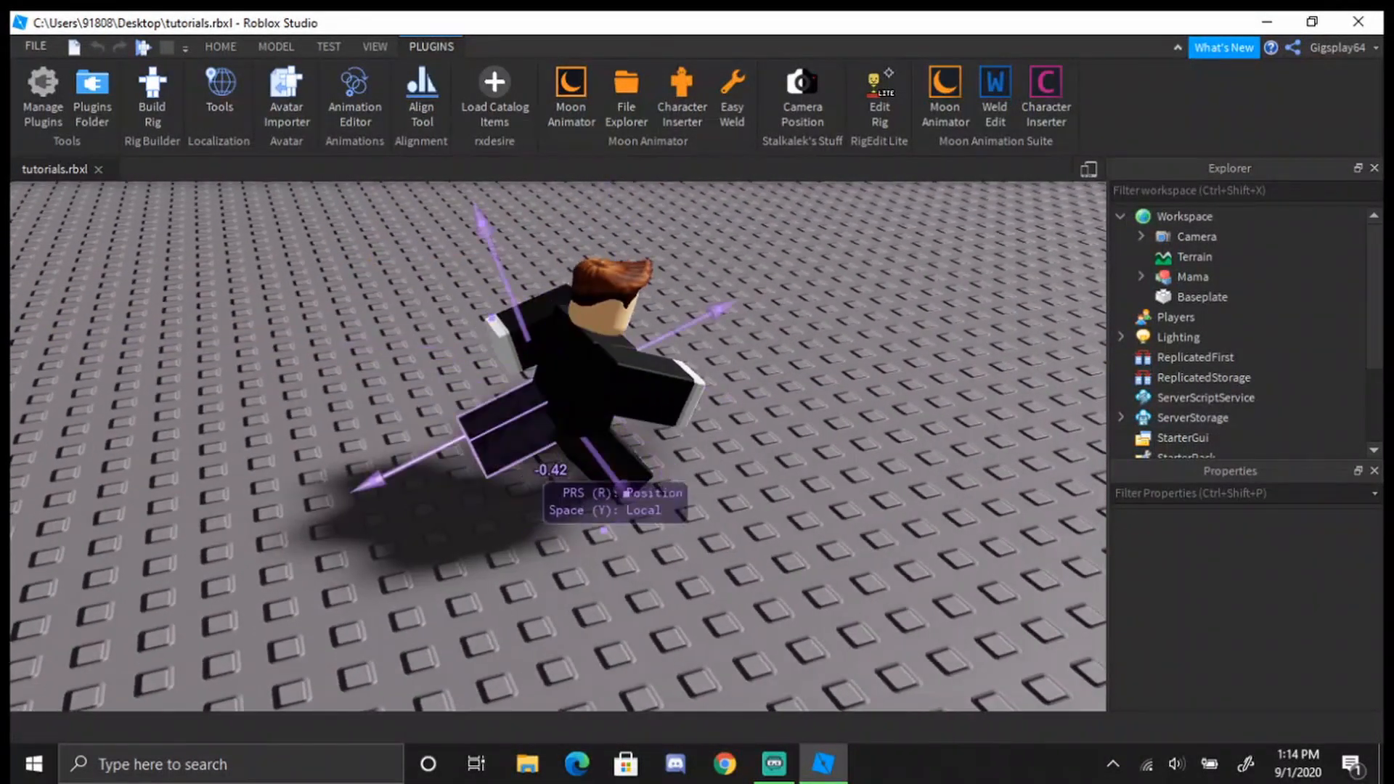
pyautogui.press('r')
pyautogui.press('s')
pyautogui.moveTo(500, 277); pyautogui.dragTo(444, 322)
pyautogui.press('d')
pyautogui.moveTo(444, 322); pyautogui.dragTo(441, 290, button='right')
pyautogui.click(444, 322)
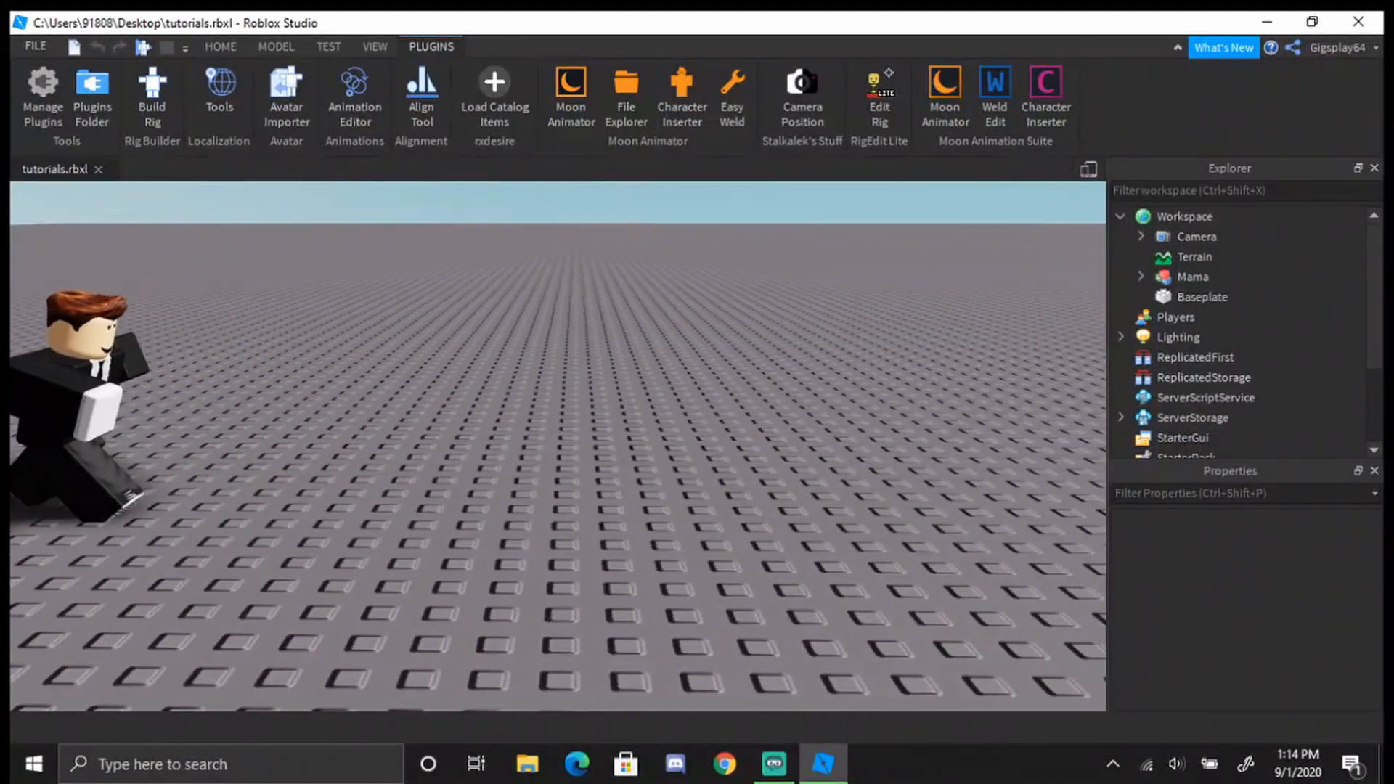
# Retime the rig's frame 60 keyframes to about frame 11, trying about frame 27 first and previewing the playback
pyautogui.press('g')
pyautogui.moveTo(486, 412); pyautogui.dragTo(579, 566)
pyautogui.scroll(5, 501, 494)
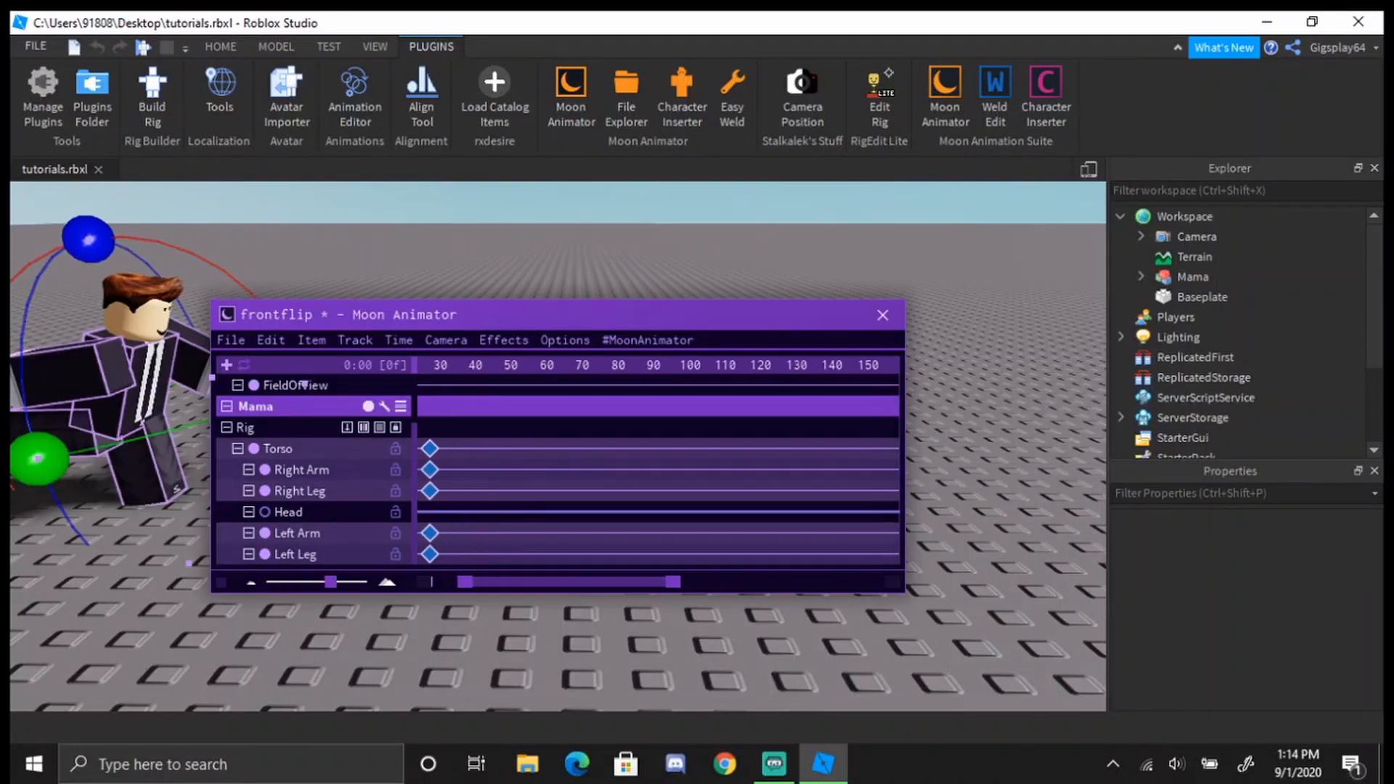
pyautogui.press('space')
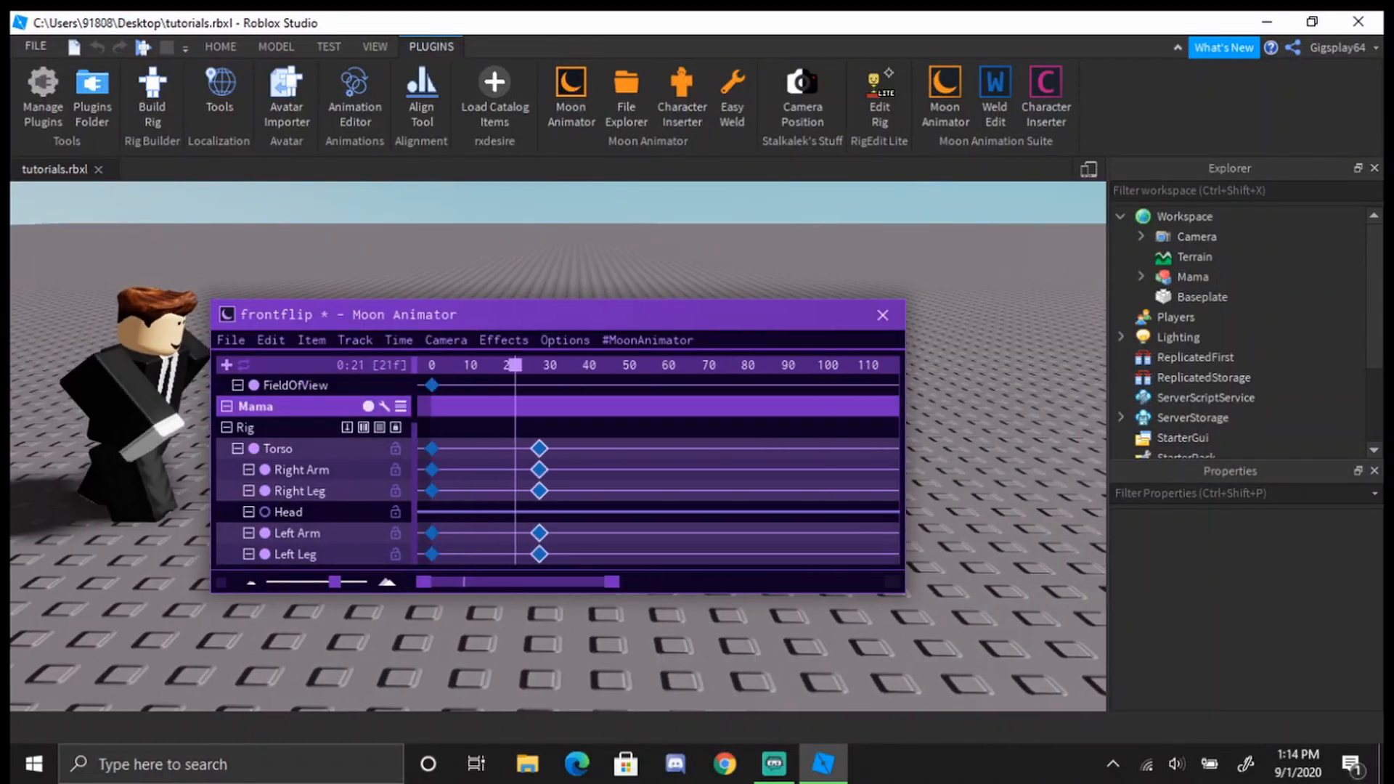
pyautogui.press('space')
pyautogui.moveTo(540, 470); pyautogui.dragTo(475, 470)
pyautogui.press('space')
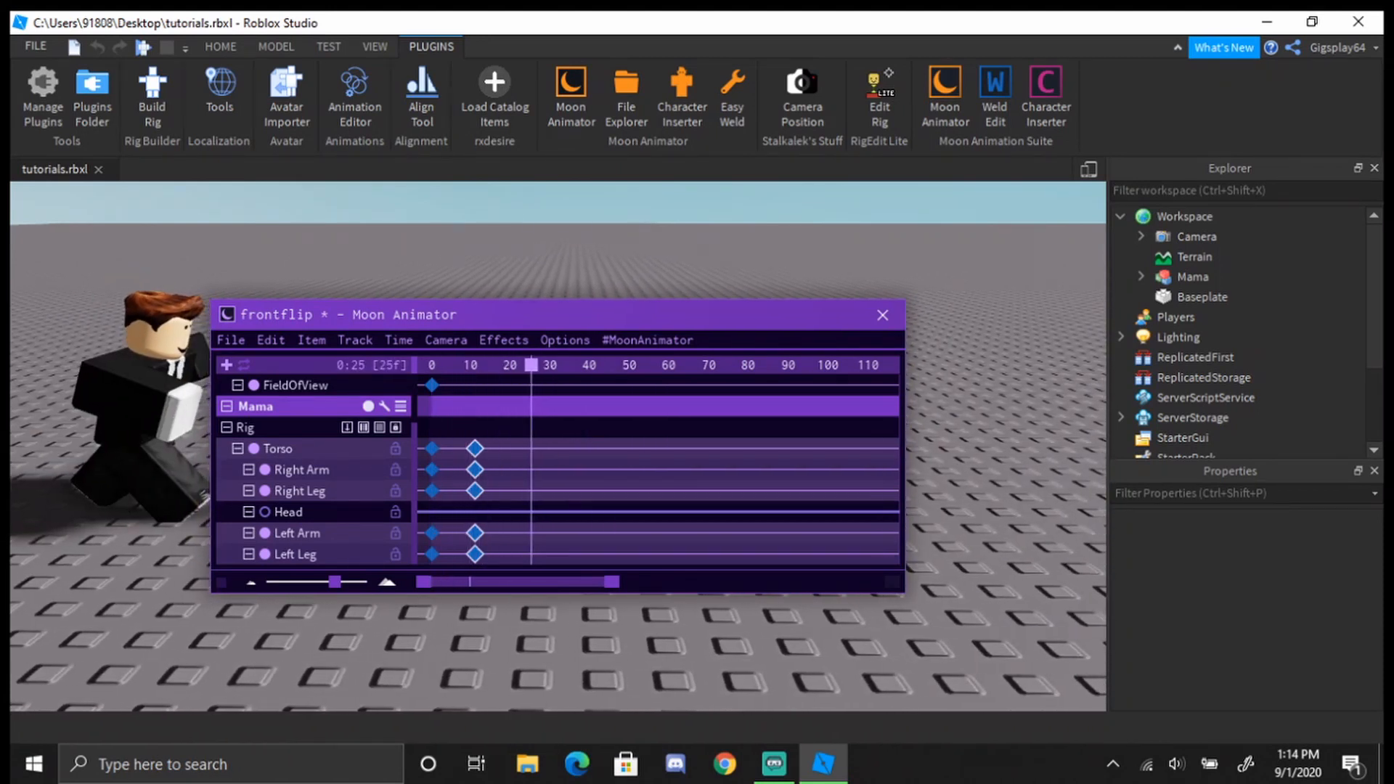
# Play through the rest of the animation and delete the camera's CFrame keyframe at frame 239
pyautogui.moveTo(531, 365)
pyautogui.mouseDown()
pyautogui.moveTo(515, 365)
pyautogui.moveTo(543, 365)
pyautogui.mouseUp()
pyautogui.press('g')
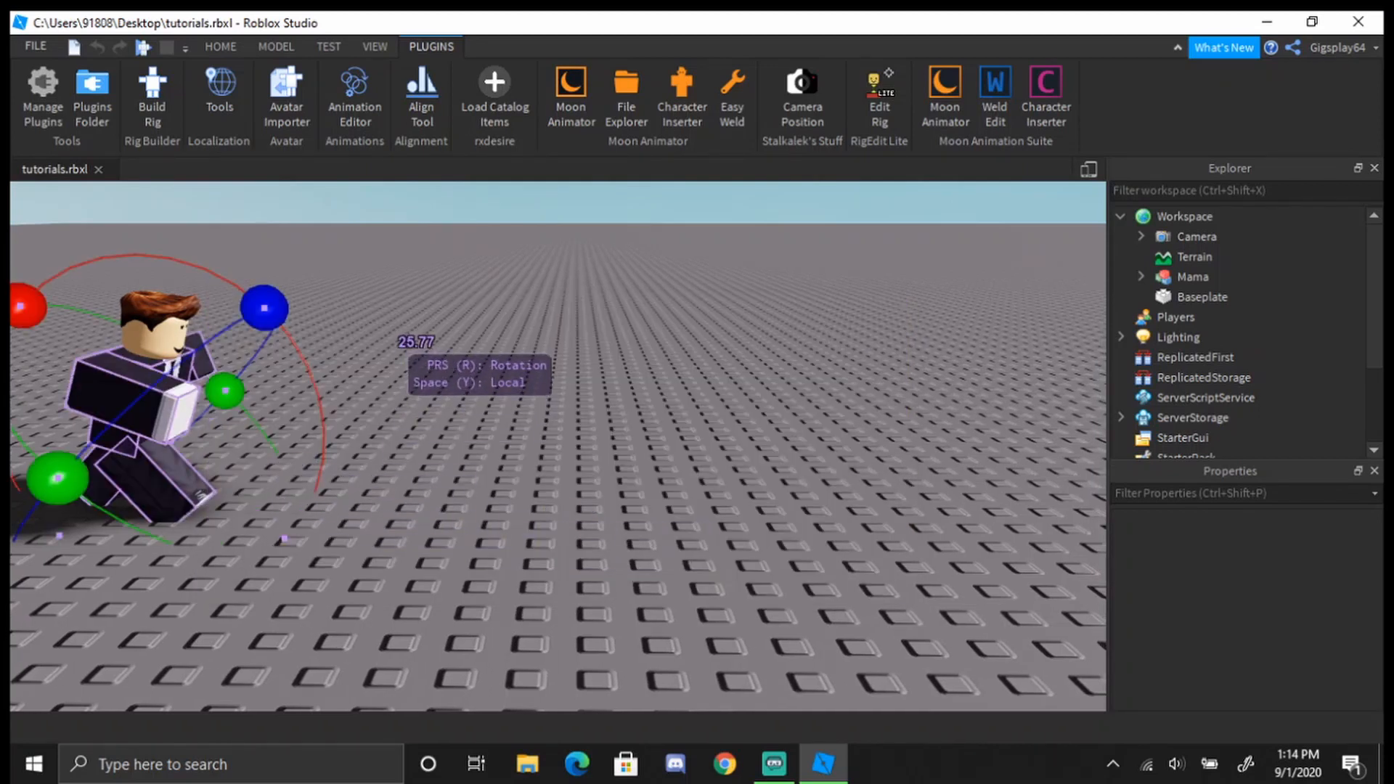
pyautogui.press('space')
pyautogui.press('g')
pyautogui.scroll(3, 558, 470)
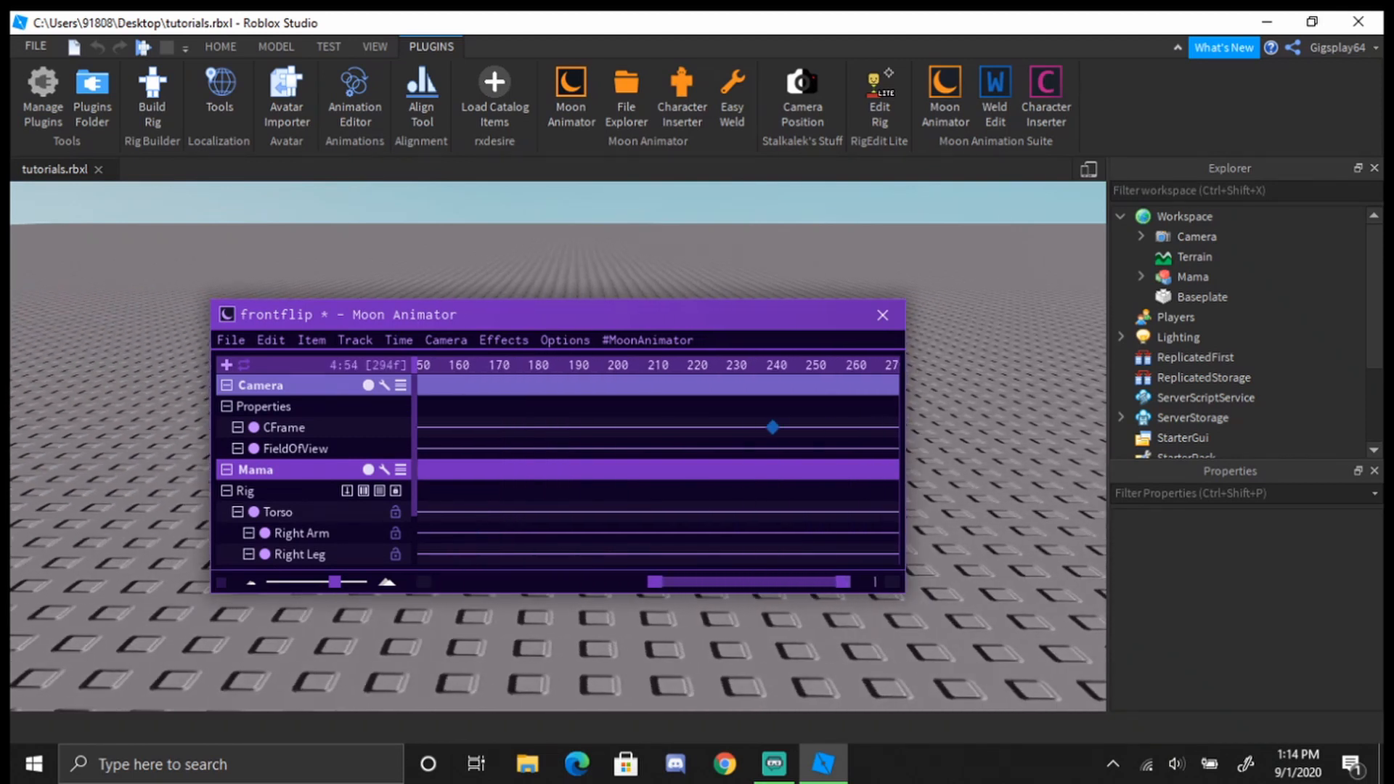
pyautogui.press('space')
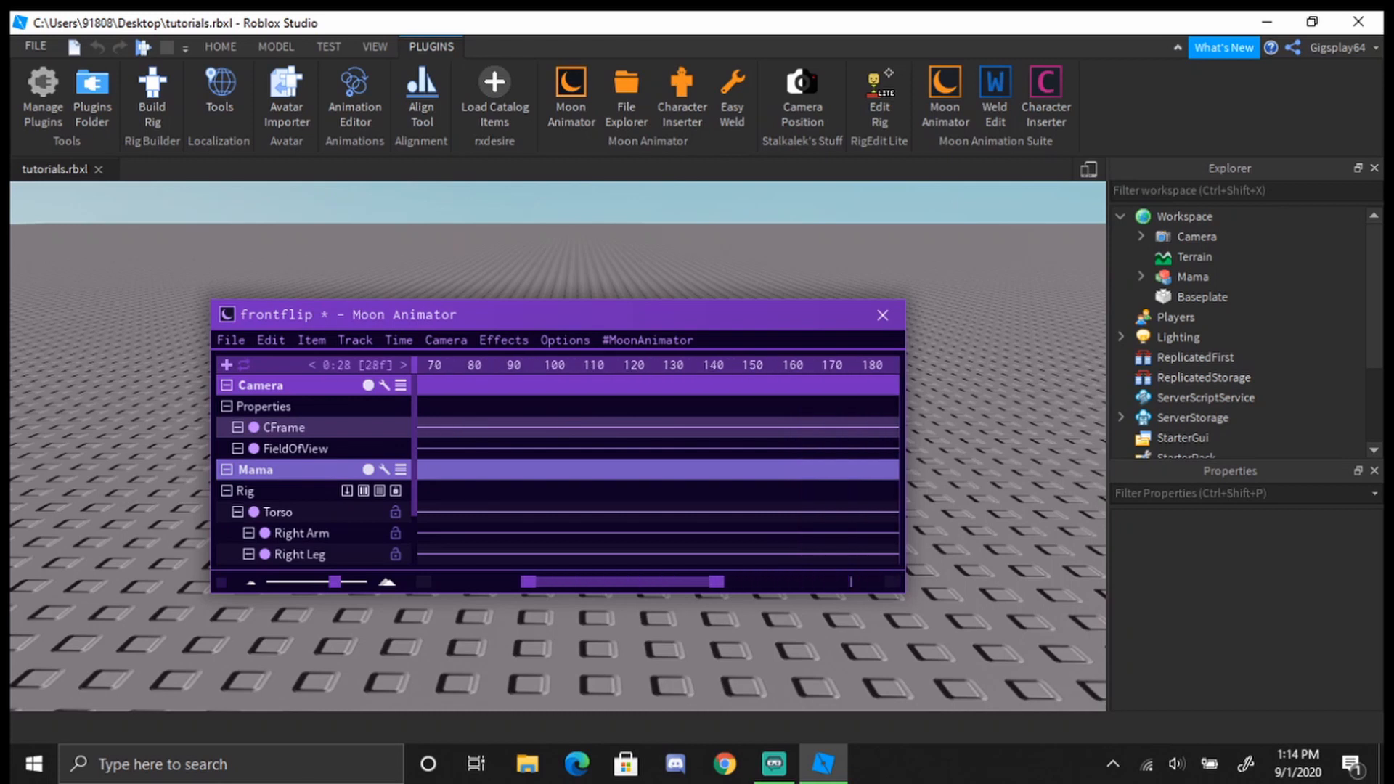
pyautogui.press('Delete')
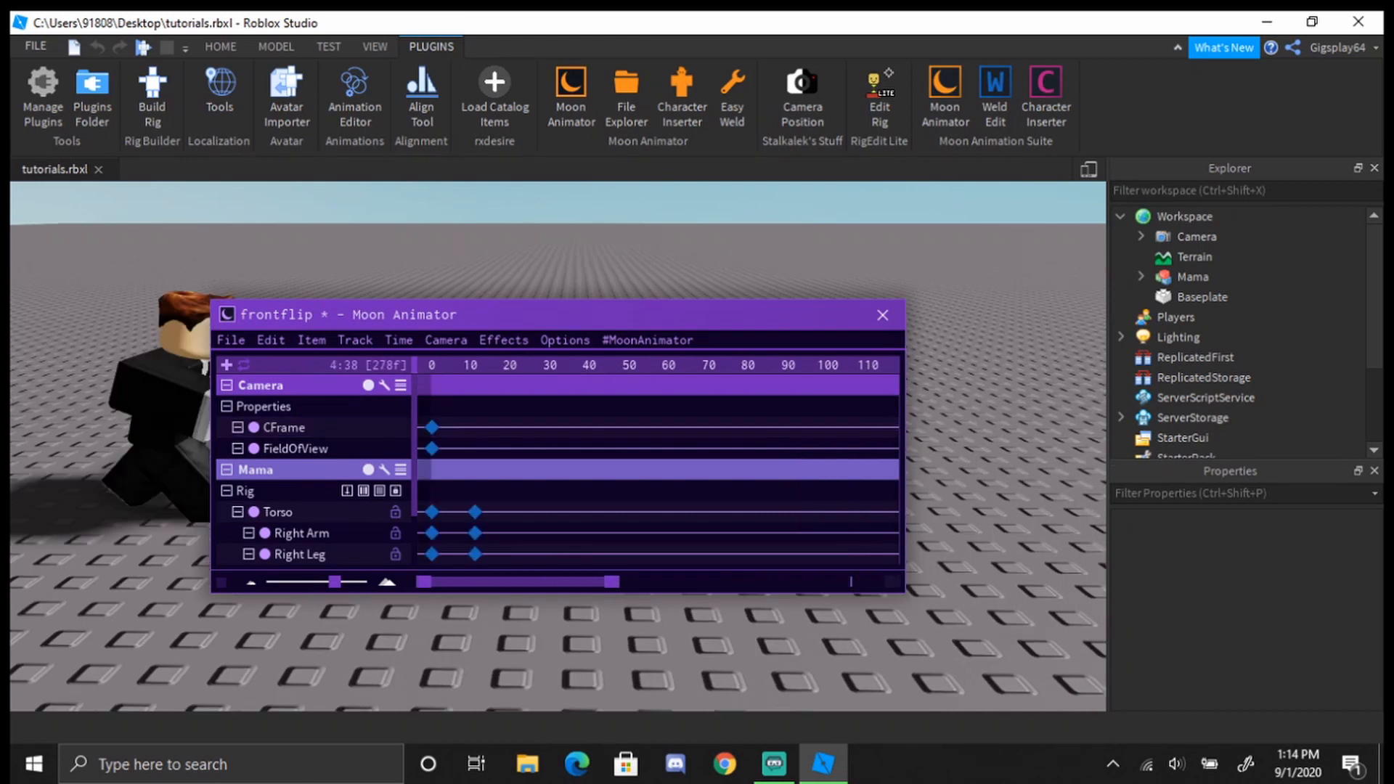
# At frame 20, rotate both arms forward and inward so the hands come together in front of the chest
pyautogui.moveTo(563, 365); pyautogui.dragTo(511, 366)
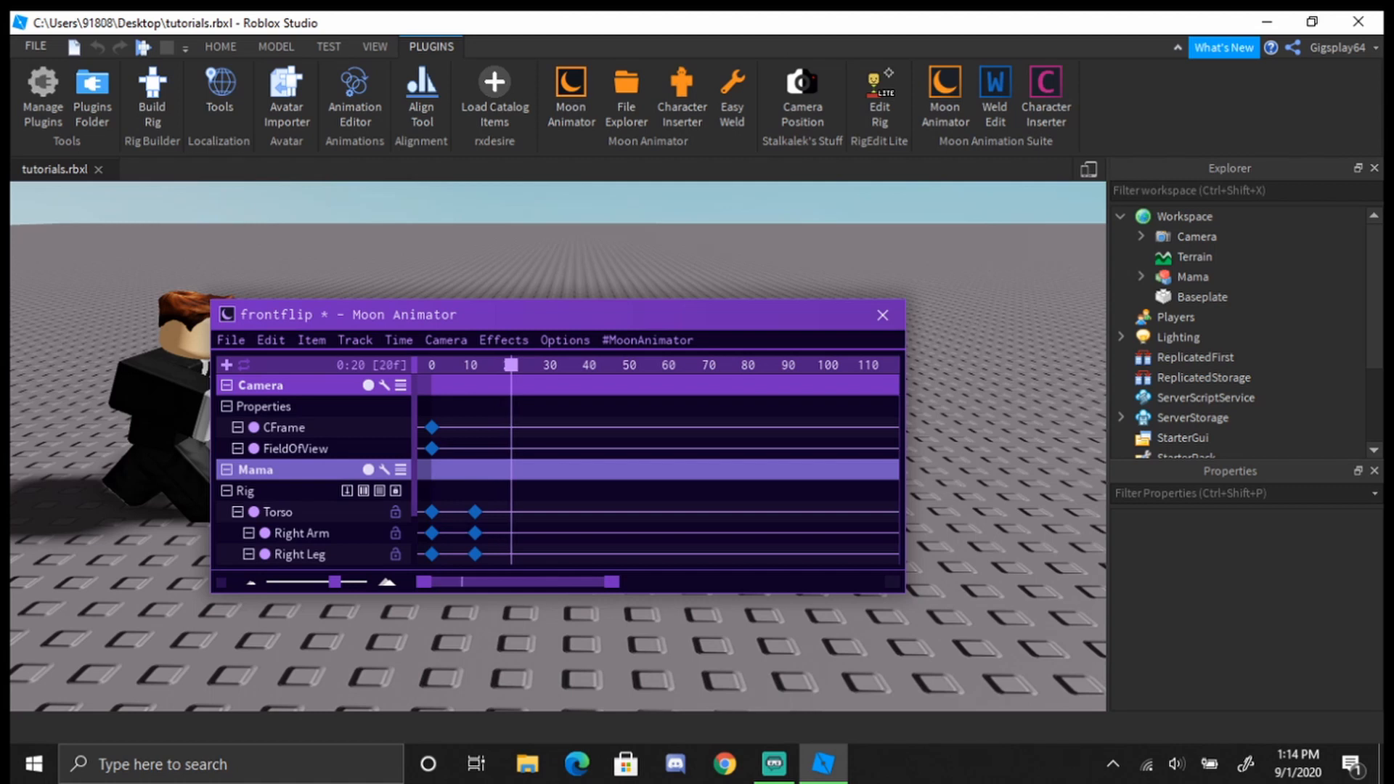
pyautogui.press('h')
pyautogui.moveTo(557, 446); pyautogui.dragTo(312, 392, button='right')
pyautogui.click(671, 403)
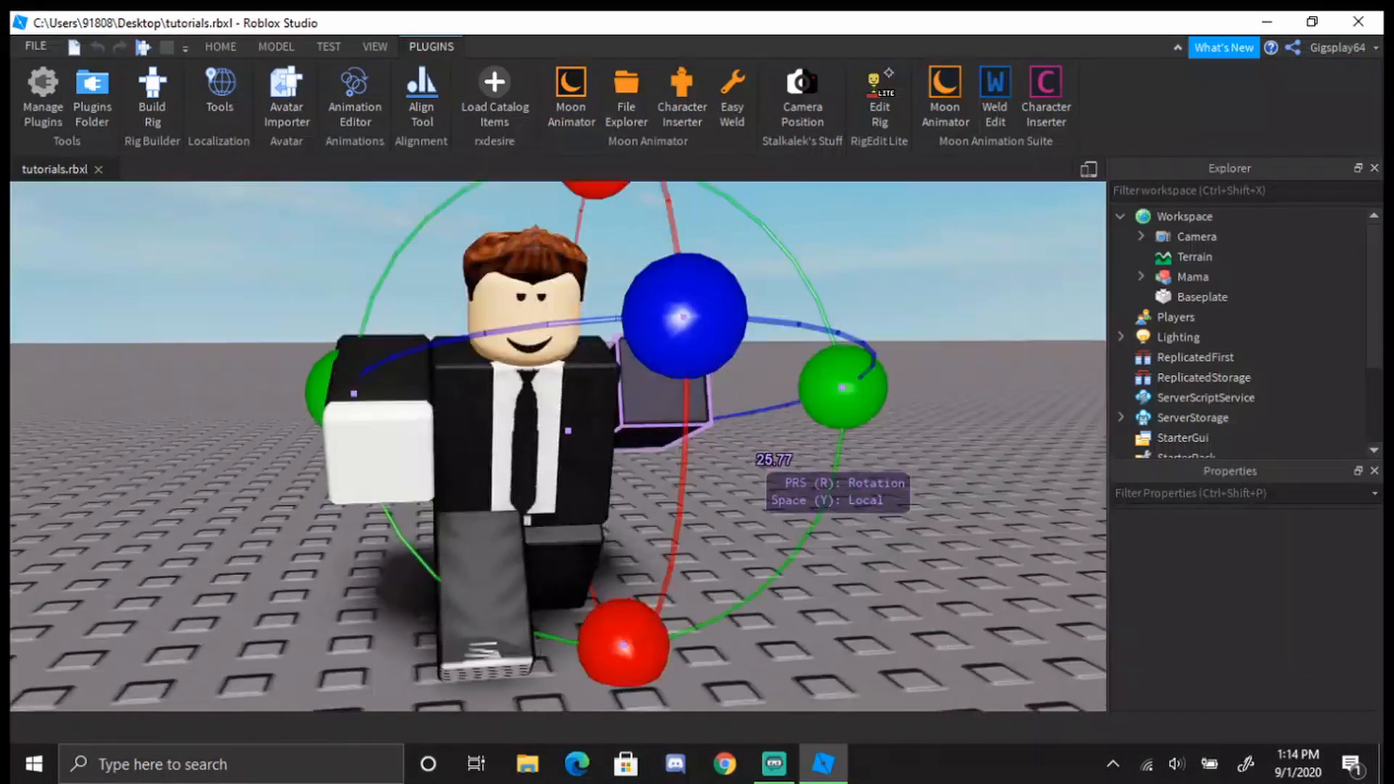
pyautogui.press('r')
pyautogui.press('r')
pyautogui.moveTo(759, 423); pyautogui.dragTo(756, 425, button='right')
pyautogui.moveTo(576, 269); pyautogui.dragTo(563, 405)
pyautogui.click(503, 433)
pyautogui.moveTo(560, 269); pyautogui.dragTo(583, 288)
pyautogui.moveTo(611, 551); pyautogui.dragTo(689, 367)
pyautogui.moveTo(529, 302); pyautogui.dragTo(628, 324)
# Rotate the legs at frame 20, swinging the right leg back by about 103 degrees
pyautogui.moveTo(669, 390); pyautogui.dragTo(681, 283, button='right')
pyautogui.click(627, 371)
pyautogui.moveTo(681, 283); pyautogui.dragTo(644, 245)
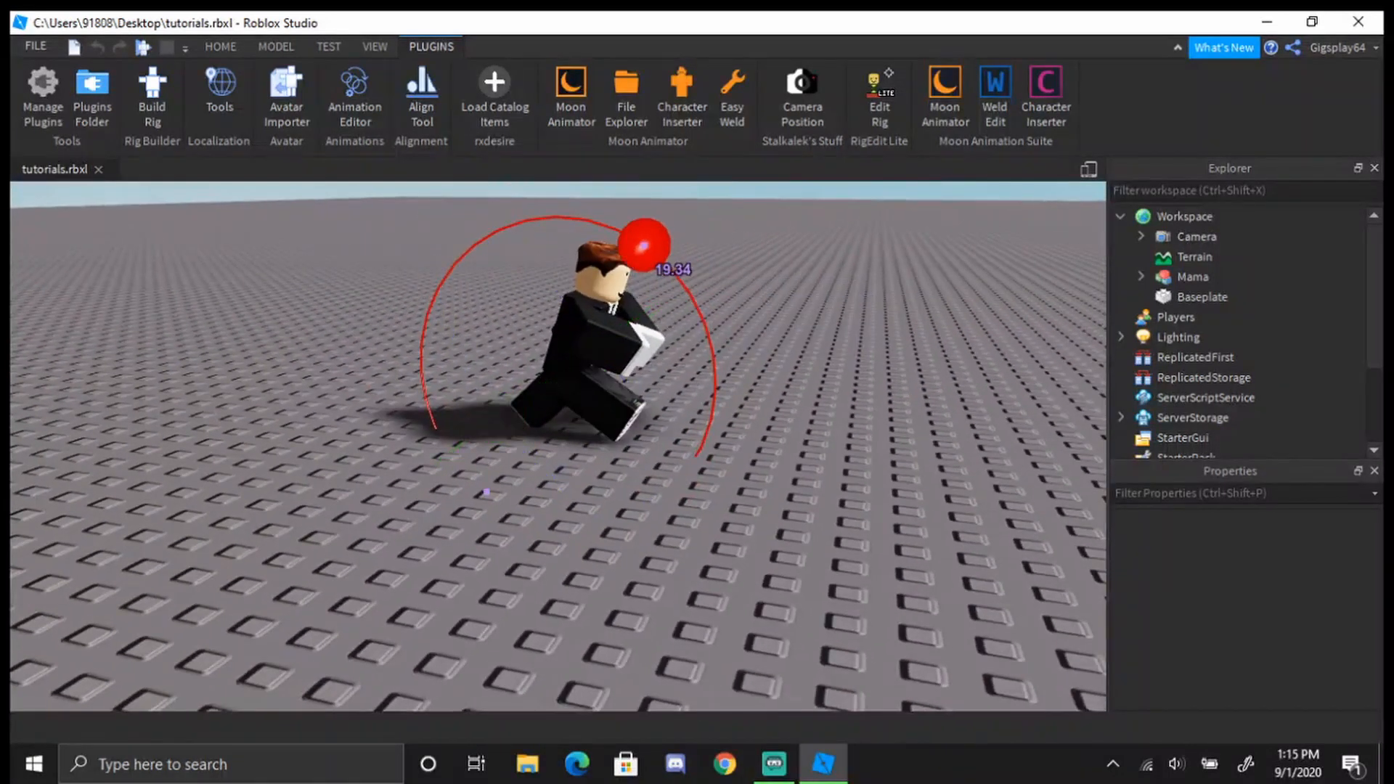
pyautogui.moveTo(580, 424); pyautogui.dragTo(645, 384, button='right')
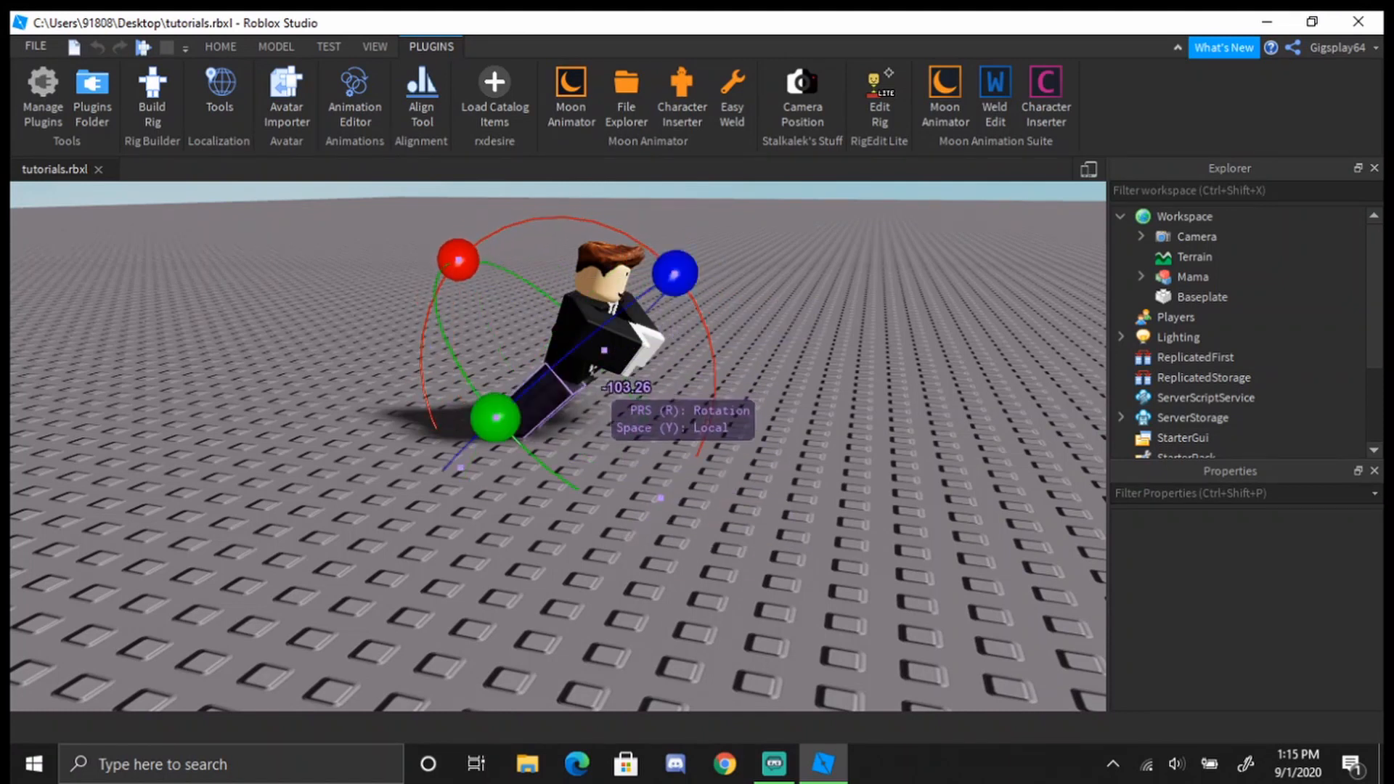
pyautogui.moveTo(610, 414); pyautogui.dragTo(604, 408, button='right')
pyautogui.press('w')
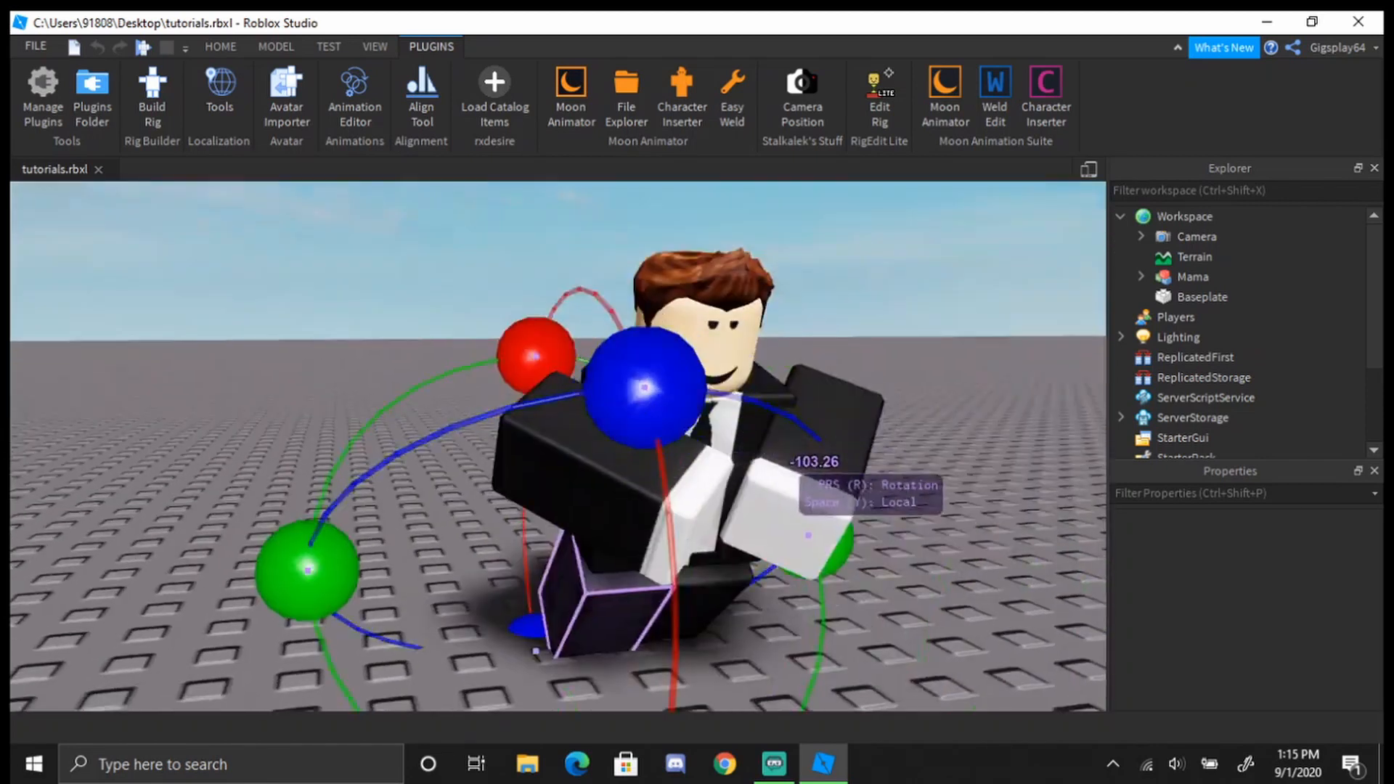
# Lower the torso by about 0.73 at frame 20 and shift it slightly forward
pyautogui.click(733, 451)
pyautogui.press('r')
pyautogui.scroll(-4, 732, 436)
pyautogui.moveTo(659, 290); pyautogui.dragTo(660, 364)
pyautogui.moveTo(708, 422); pyautogui.dragTo(741, 448, button='right')
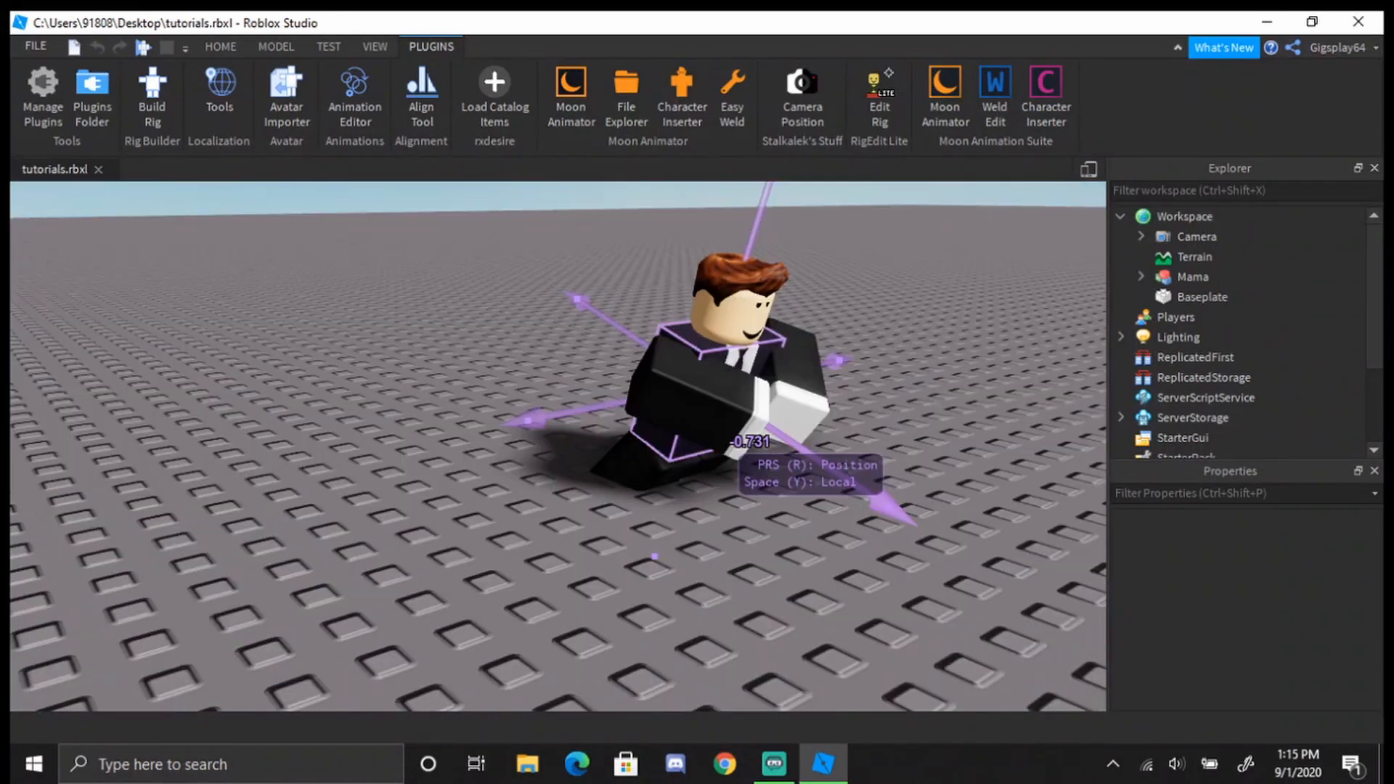
pyautogui.moveTo(761, 405); pyautogui.dragTo(765, 411)
# Rotate the left leg forward about 124 degrees in the crouching pose at frame 20
pyautogui.moveTo(765, 411); pyautogui.dragTo(726, 500, button='right')
pyautogui.scroll(3, 708, 422)
pyautogui.press('r')
pyautogui.click(207, 419)
pyautogui.scroll(-4, 217, 418)
pyautogui.moveTo(448, 283); pyautogui.dragTo(441, 263)
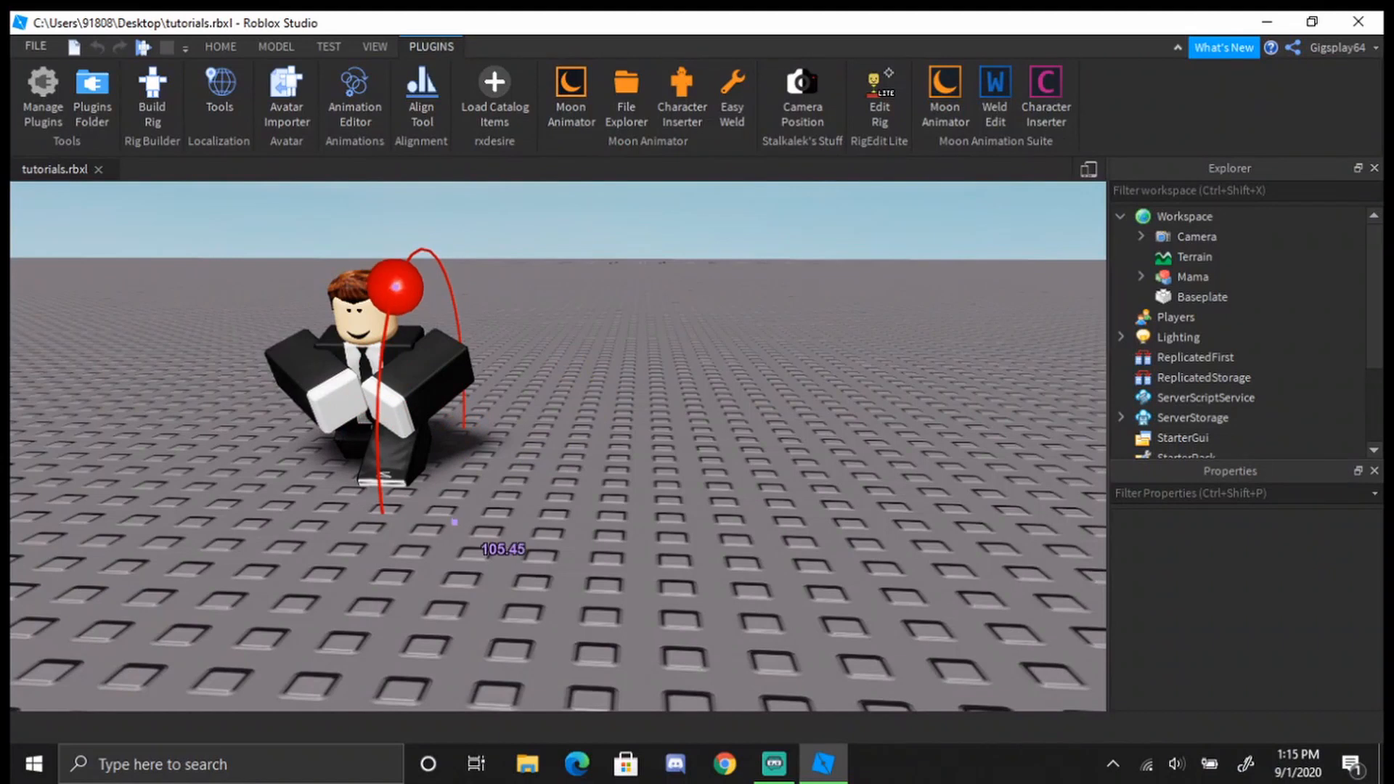
pyautogui.moveTo(459, 545); pyautogui.dragTo(476, 545)
# Swing the right leg back by about 31 degrees at frame 20 so it extends behind the body
pyautogui.moveTo(476, 544); pyautogui.dragTo(474, 554, button='right')
pyautogui.press('w')
pyautogui.click(550, 567)
pyautogui.scroll(-3, 558, 447)
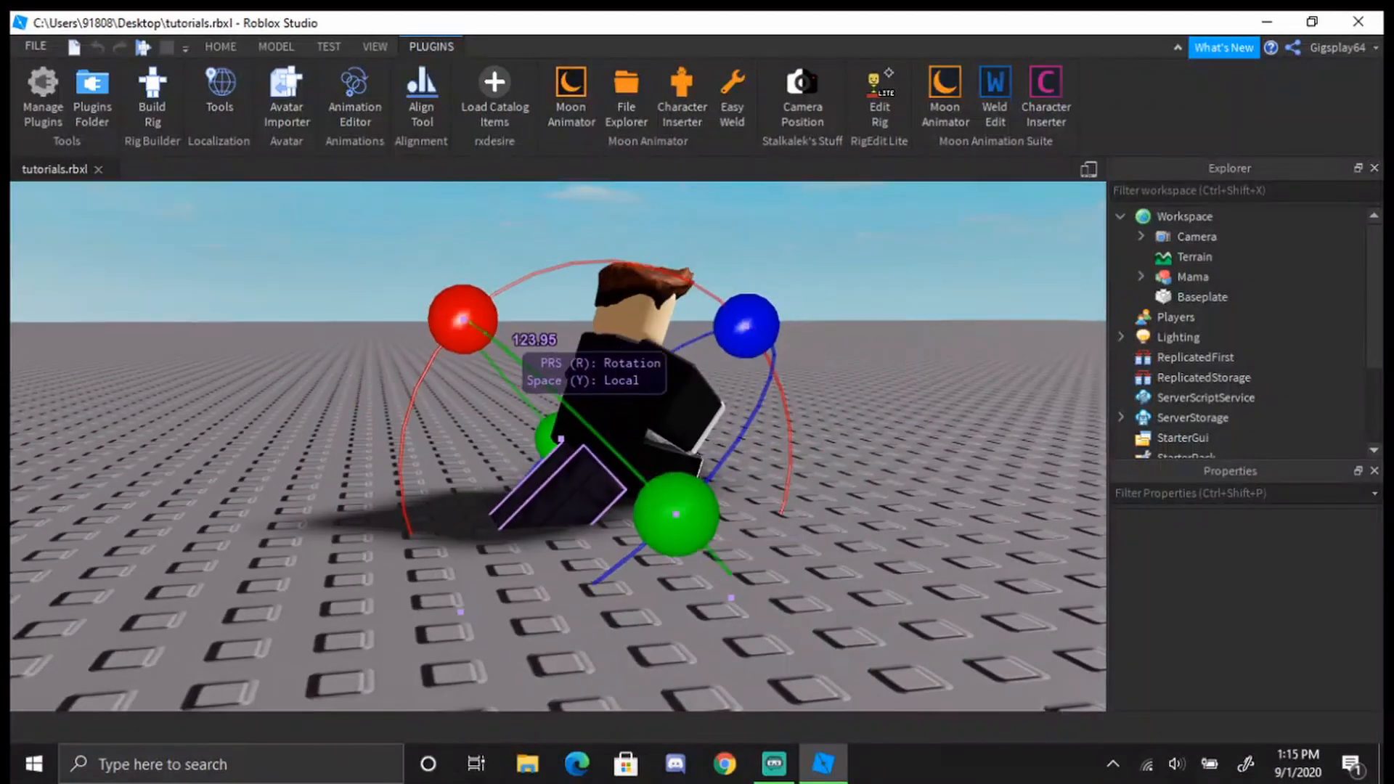
pyautogui.moveTo(463, 319); pyautogui.dragTo(487, 299)
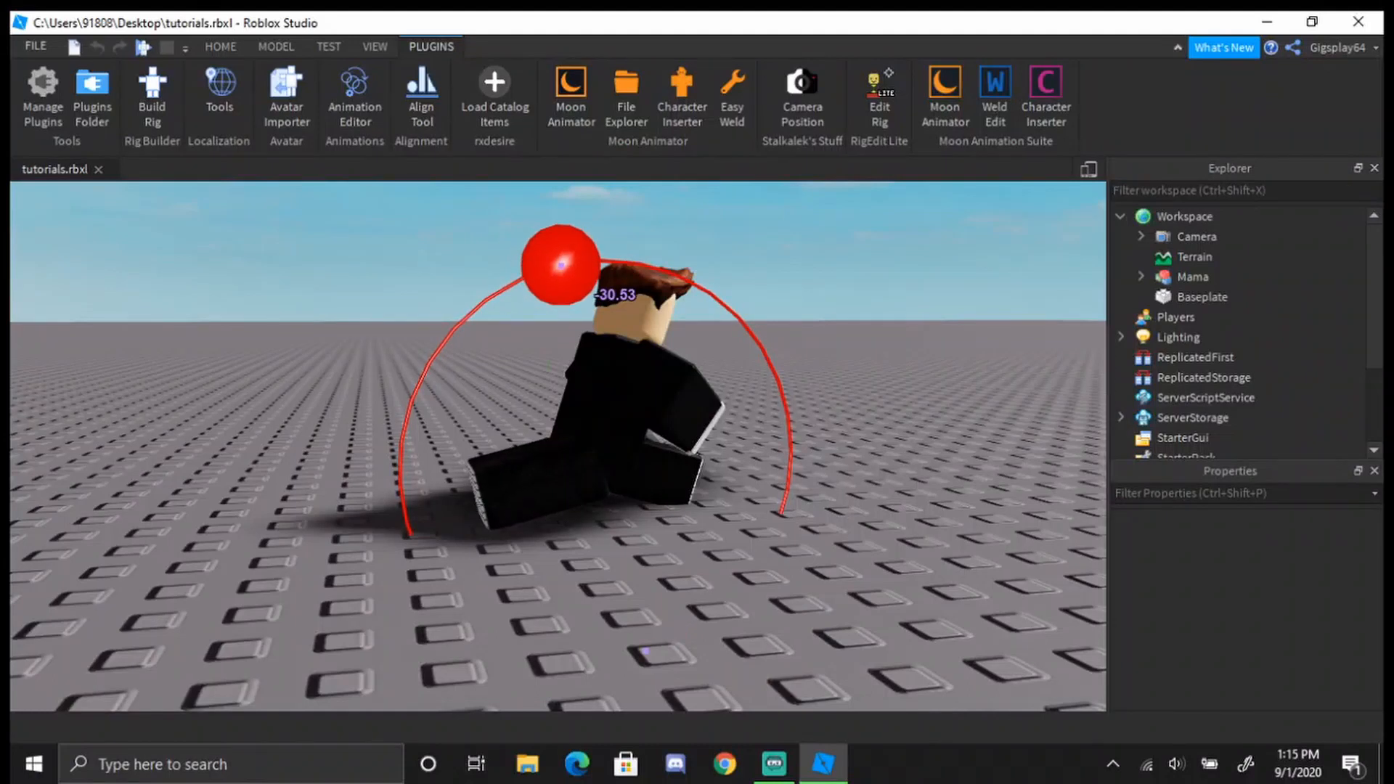
pyautogui.press('d')
# Advance to frame 30 and raise the torso off the ground, moving it up about 1.67 and about 1.11 more
pyautogui.moveTo(677, 444); pyautogui.dragTo(673, 437, button='right')
pyautogui.press('s')
pyautogui.press('g')
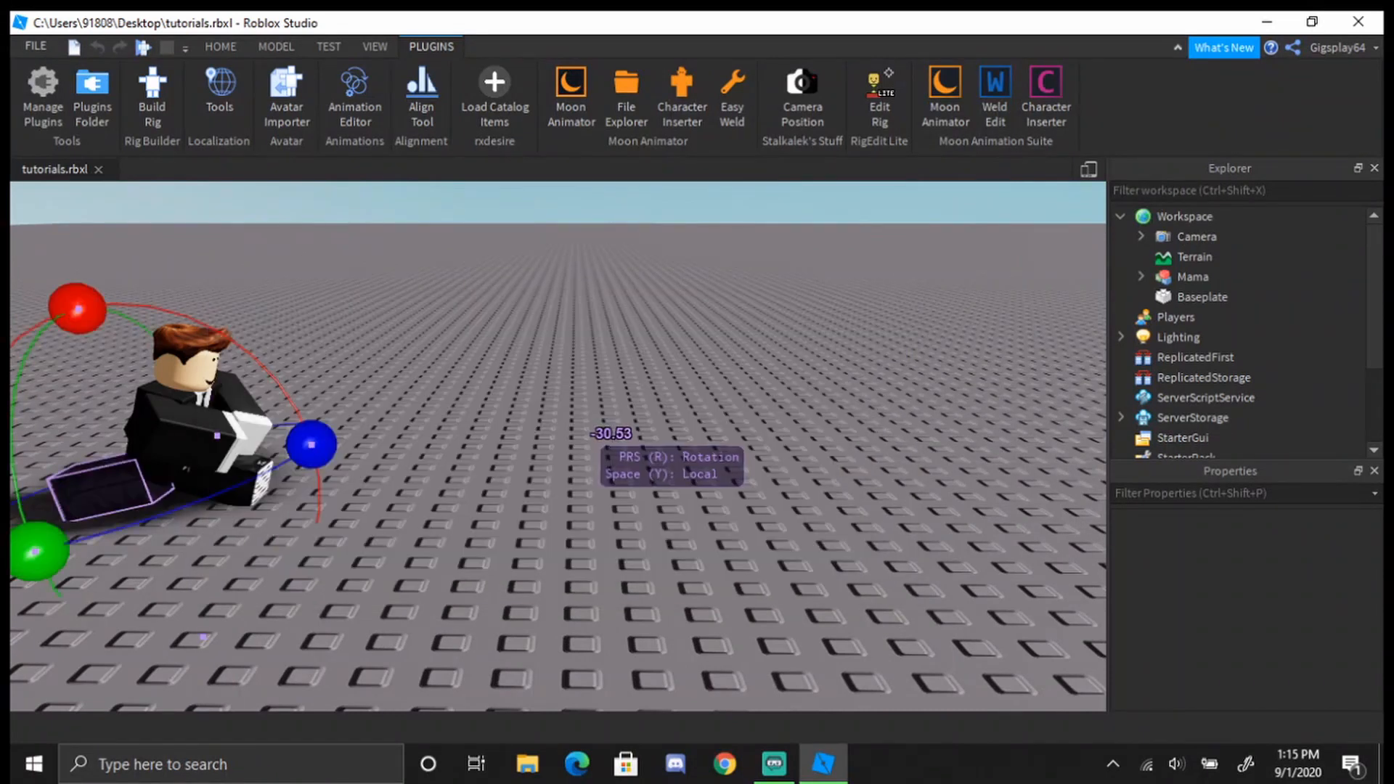
pyautogui.moveTo(529, 449)
pyautogui.mouseDown(button='right')
pyautogui.moveTo(517, 436)
pyautogui.moveTo(530, 440)
pyautogui.mouseUp(button='right')
pyautogui.press('w')
pyautogui.press('s')
pyautogui.press('w')
pyautogui.click(517, 437)
pyautogui.press('s')
pyautogui.press('r')
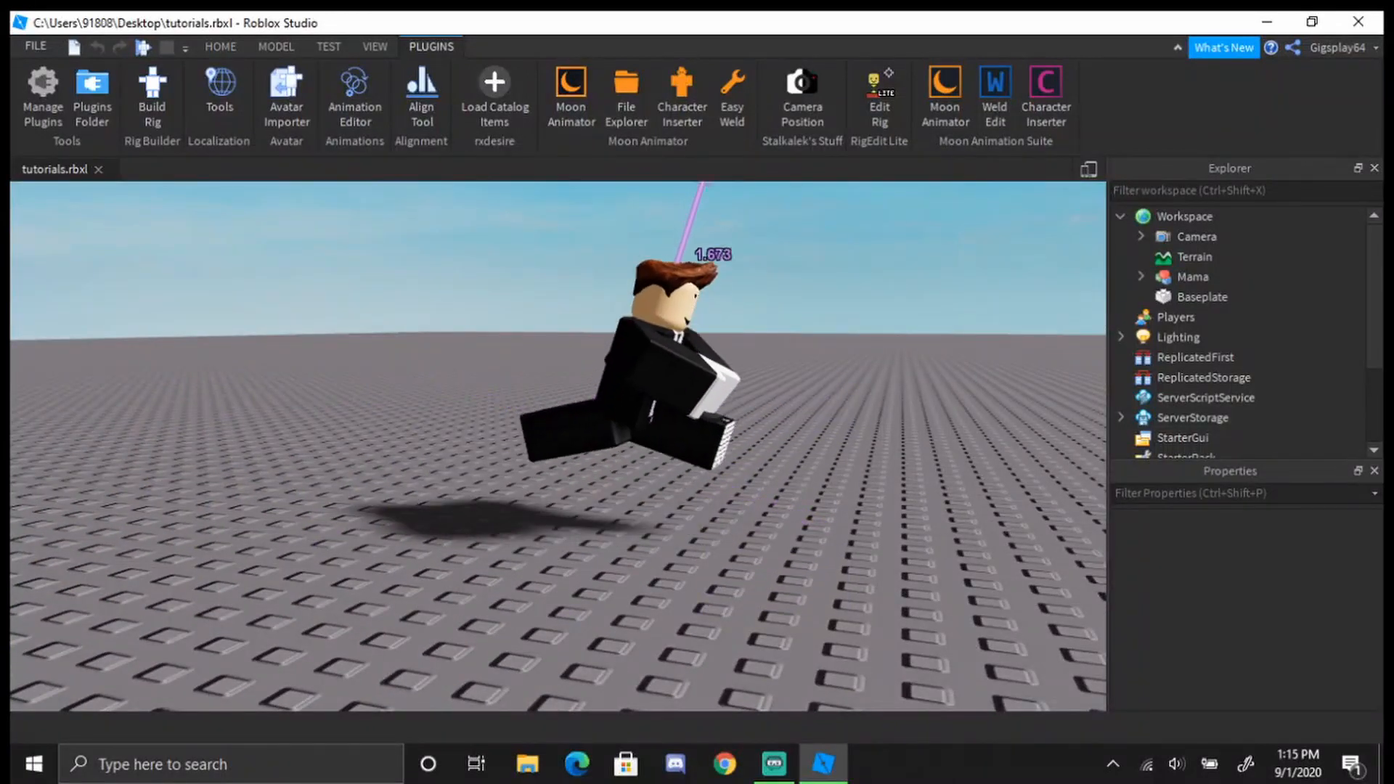
pyautogui.press('s')
pyautogui.moveTo(727, 367); pyautogui.dragTo(634, 312, button='right')
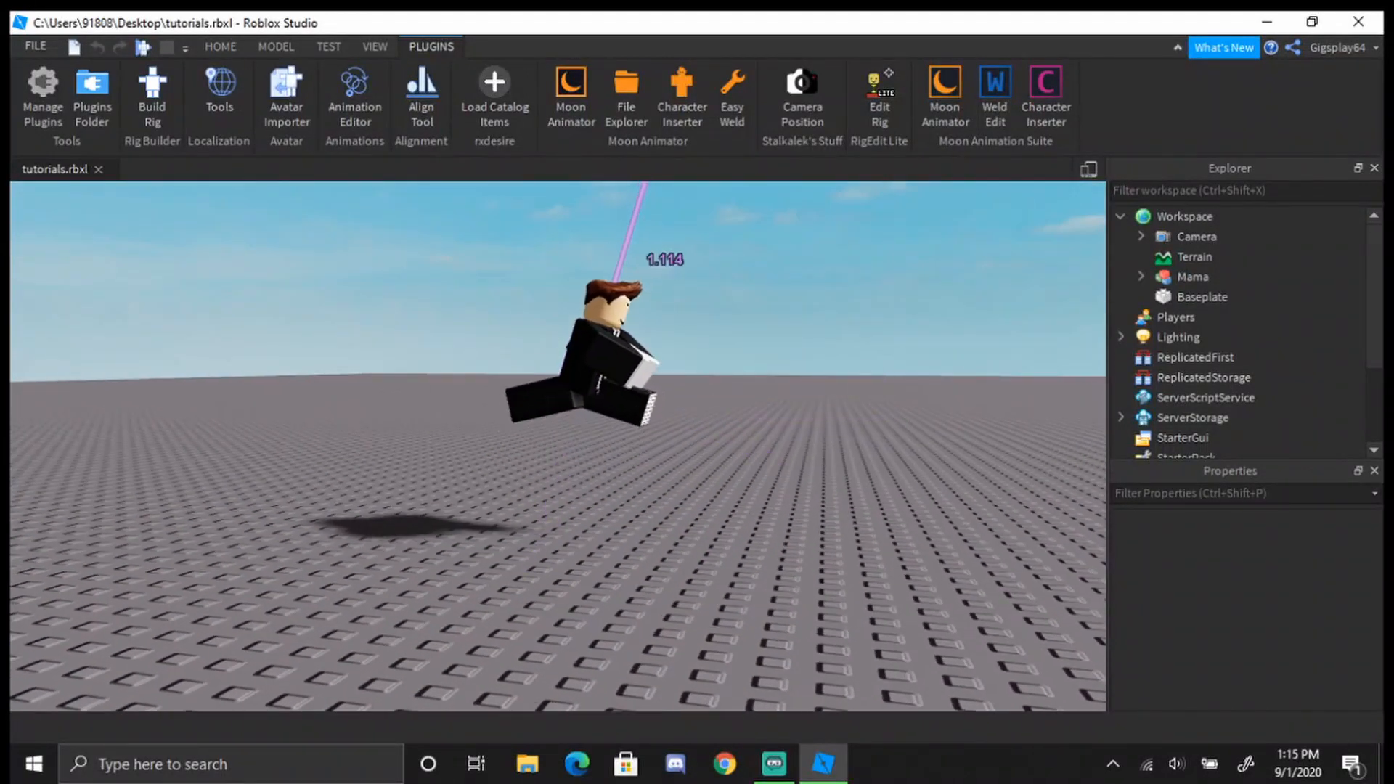
pyautogui.press('w')
pyautogui.moveTo(625, 387); pyautogui.dragTo(617, 377, button='right')
# Rotate the right arm up about 99 degrees at frame 30, with a further twist of about 2 degrees, beside the head
pyautogui.press('r')
pyautogui.press('w')
pyautogui.moveTo(585, 370); pyautogui.dragTo(524, 616, button='right')
pyautogui.press('s')
pyautogui.press('w')
pyautogui.press('s')
pyautogui.scroll(-3, 710, 599)
pyautogui.moveTo(643, 403); pyautogui.dragTo(643, 403)
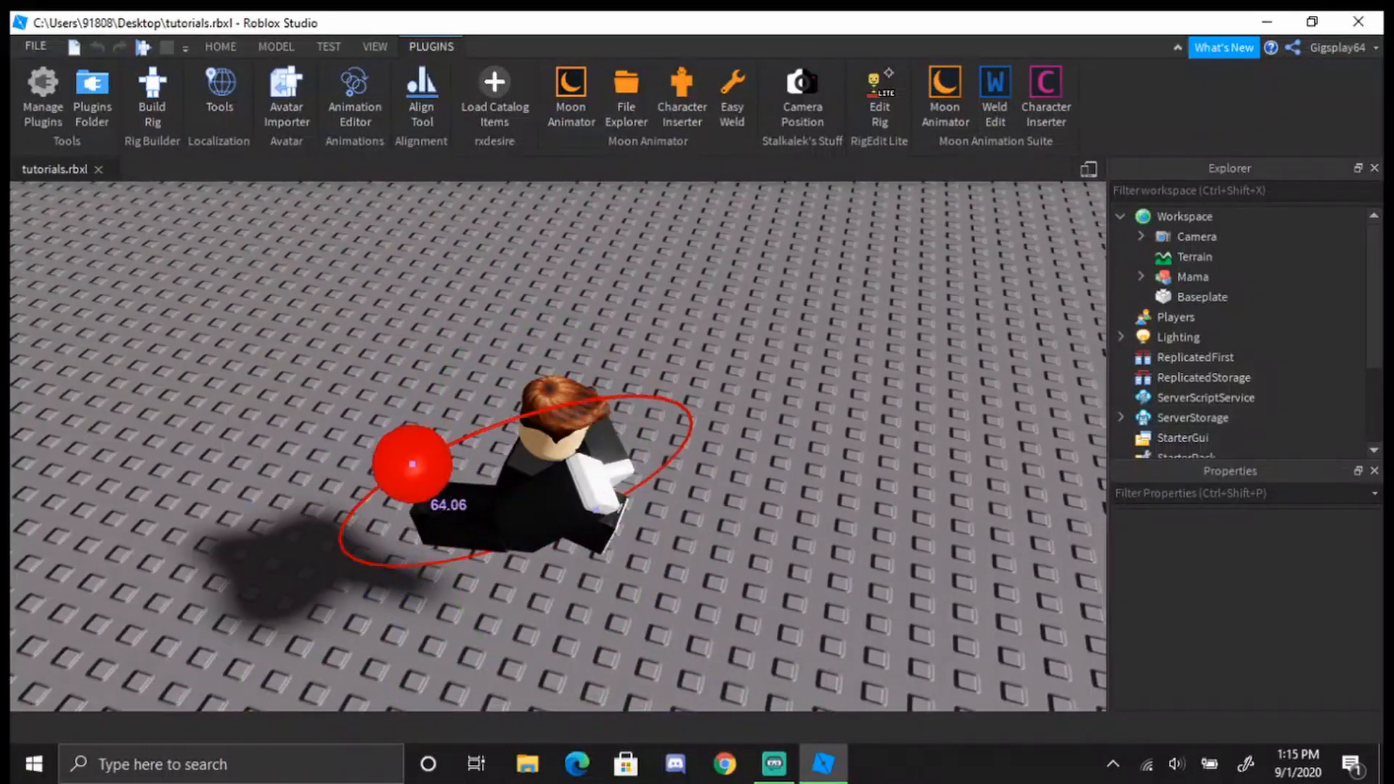
pyautogui.moveTo(374, 490); pyautogui.dragTo(344, 522)
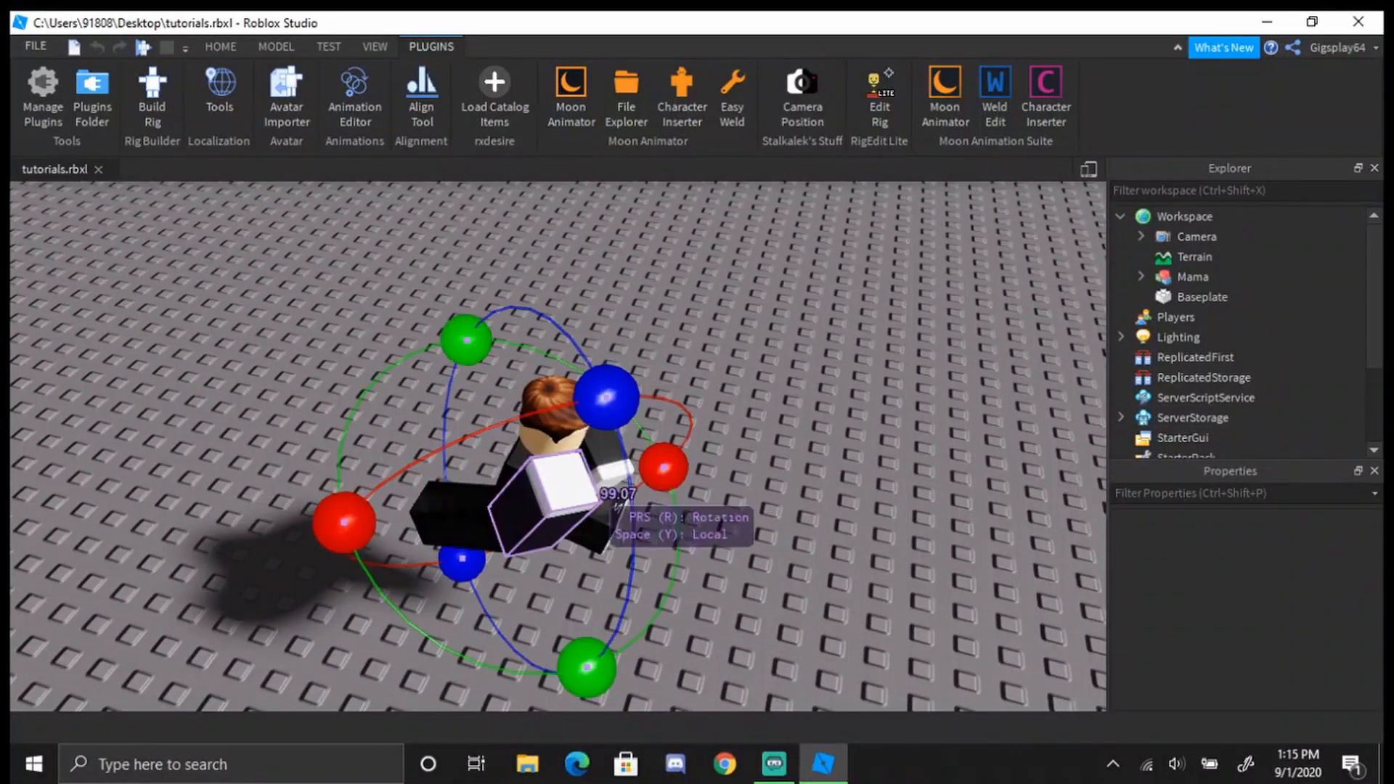
pyautogui.moveTo(586, 666)
pyautogui.mouseDown()
pyautogui.moveTo(506, 672)
pyautogui.moveTo(574, 671)
pyautogui.mouseUp()
pyautogui.moveTo(605, 396); pyautogui.dragTo(602, 392)
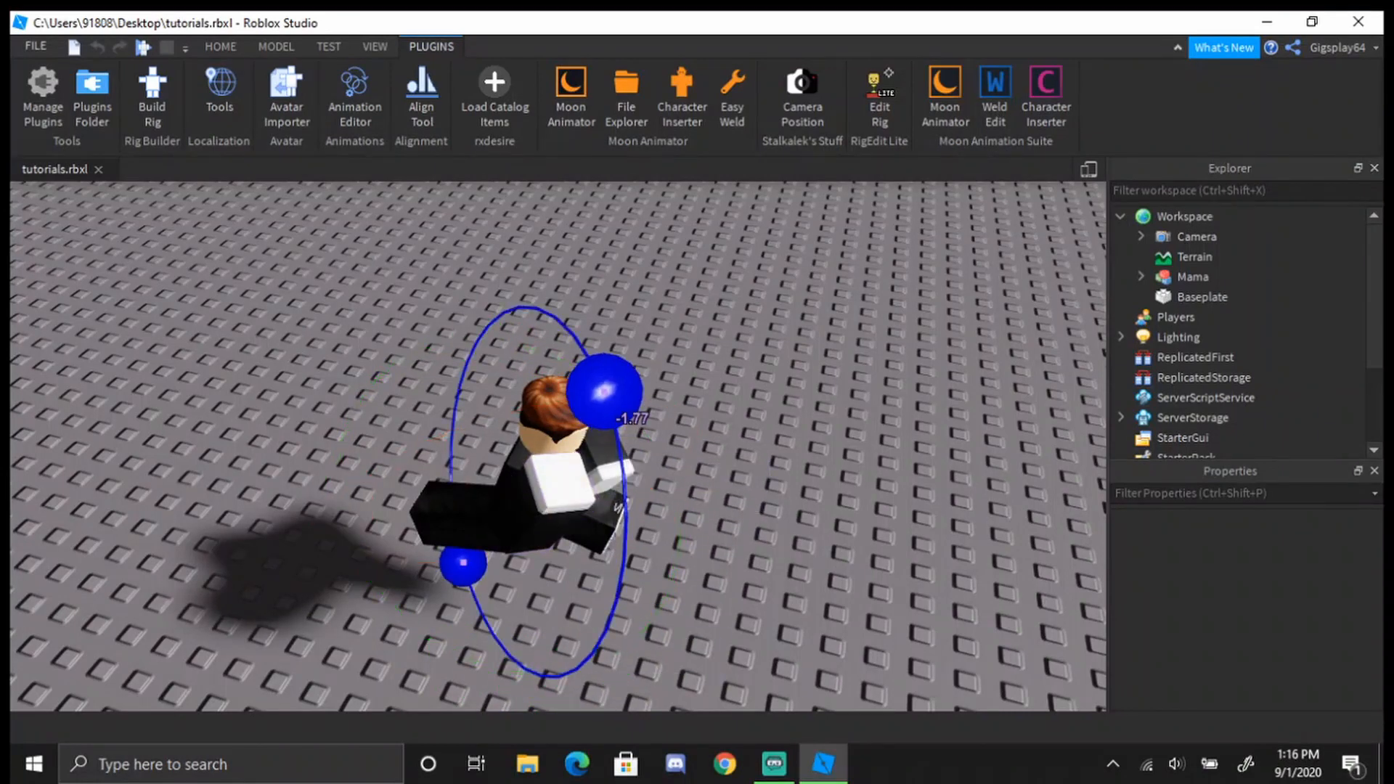
pyautogui.moveTo(610, 412); pyautogui.dragTo(610, 412, button='right')
# Rotate the left arm up at frame 30 so it is raised beside the head like the right arm
pyautogui.moveTo(791, 303); pyautogui.dragTo(870, 392)
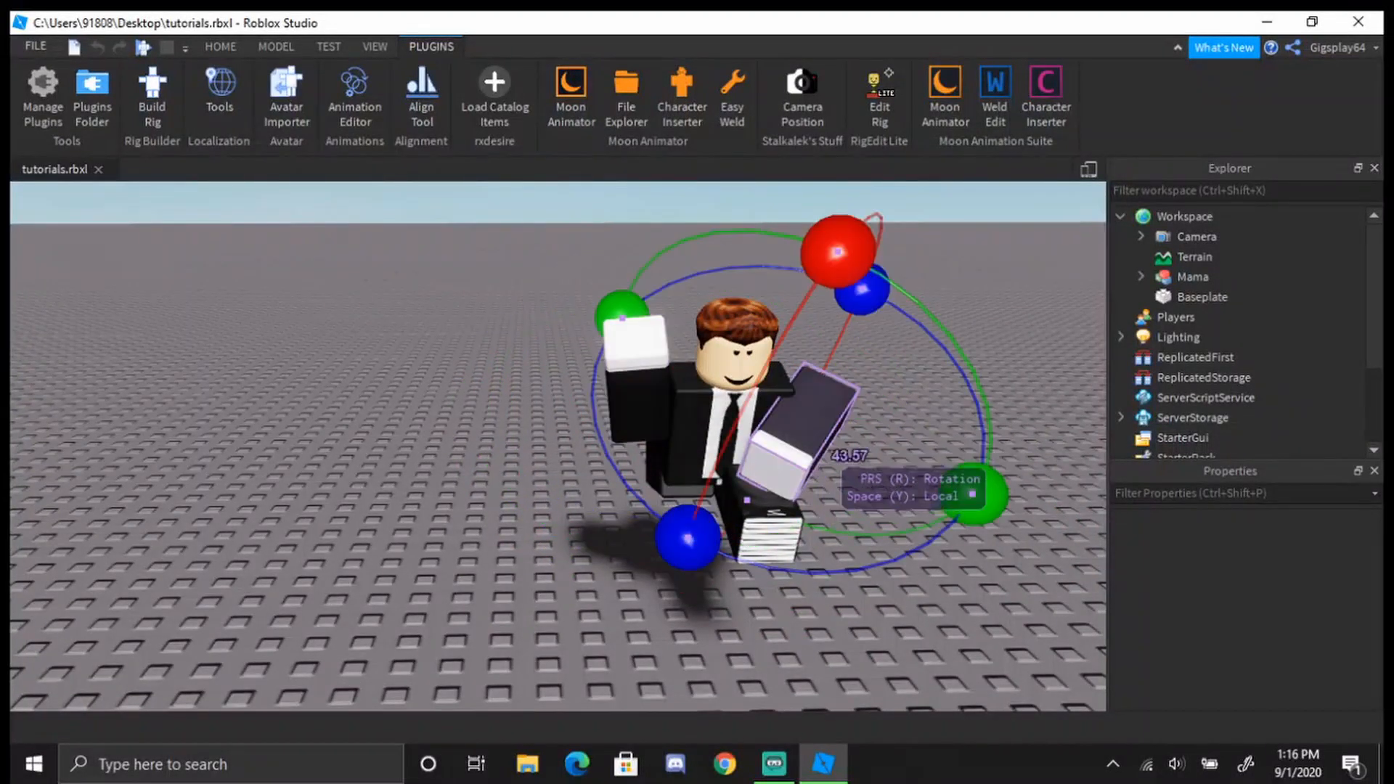
pyautogui.moveTo(825, 326)
pyautogui.mouseDown()
pyautogui.moveTo(865, 279)
pyautogui.moveTo(847, 325)
pyautogui.mouseUp()
pyautogui.moveTo(972, 493); pyautogui.dragTo(957, 408)
# Straighten both legs beneath the torso at frame 30, rotating the left leg about 57 degrees and the right leg about 80 degrees
pyautogui.moveTo(799, 294); pyautogui.dragTo(837, 482)
pyautogui.moveTo(837, 482); pyautogui.dragTo(821, 428, button='right')
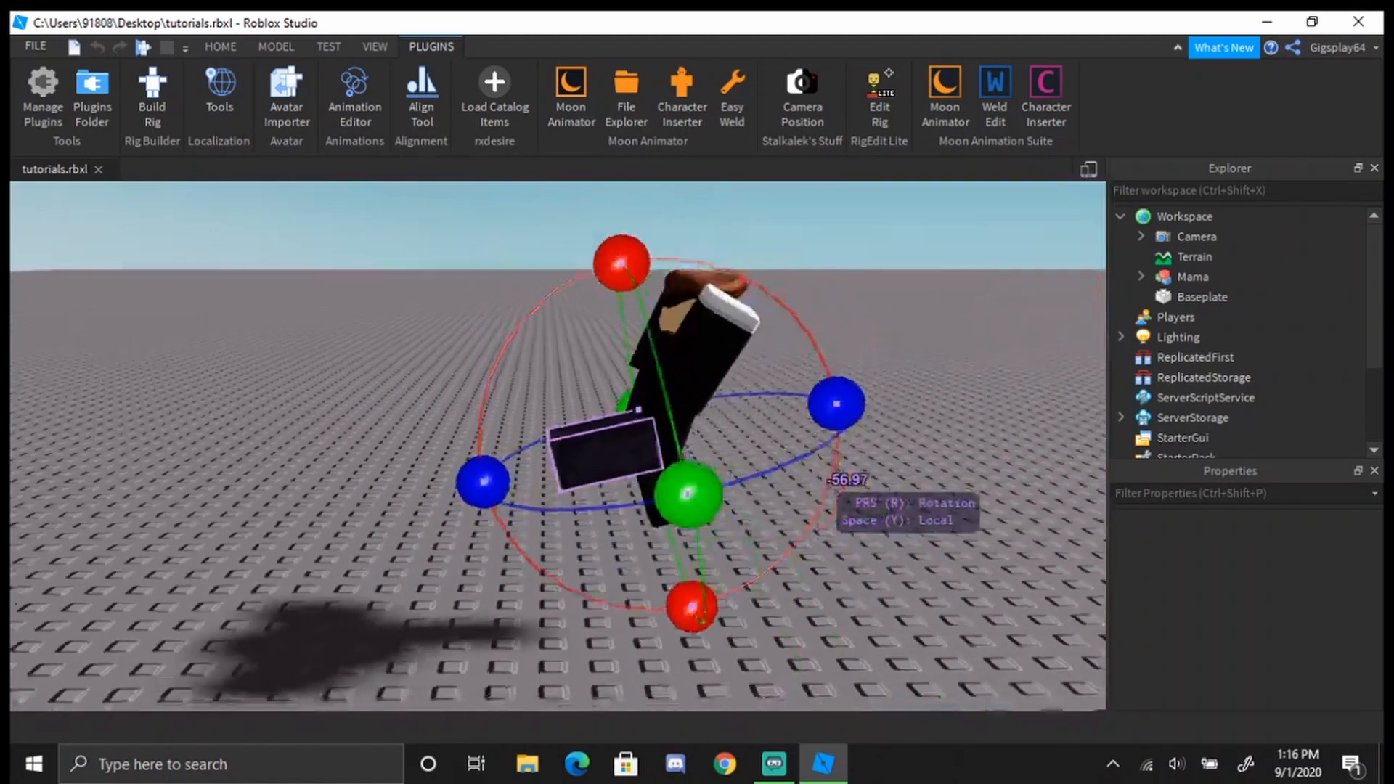
pyautogui.scroll(-1, 825, 478)
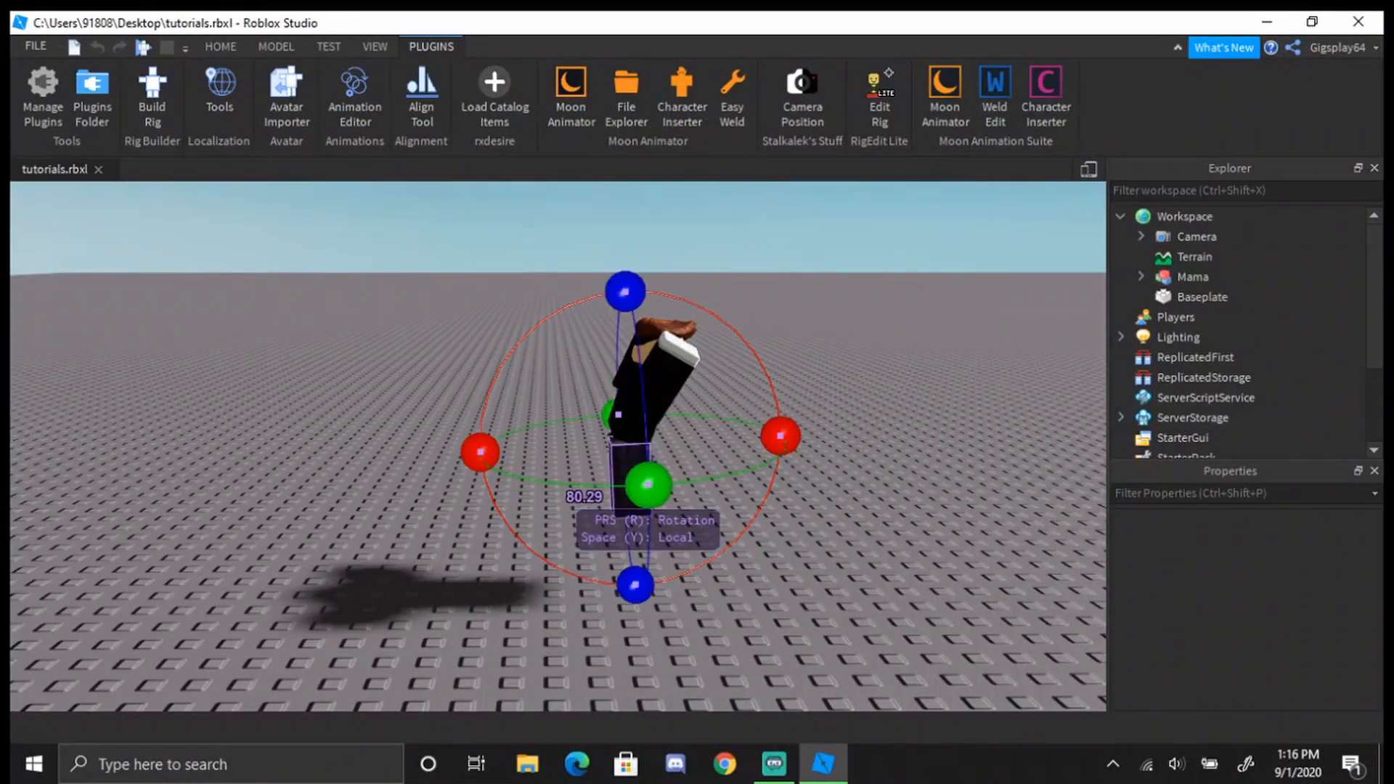
pyautogui.press('5')
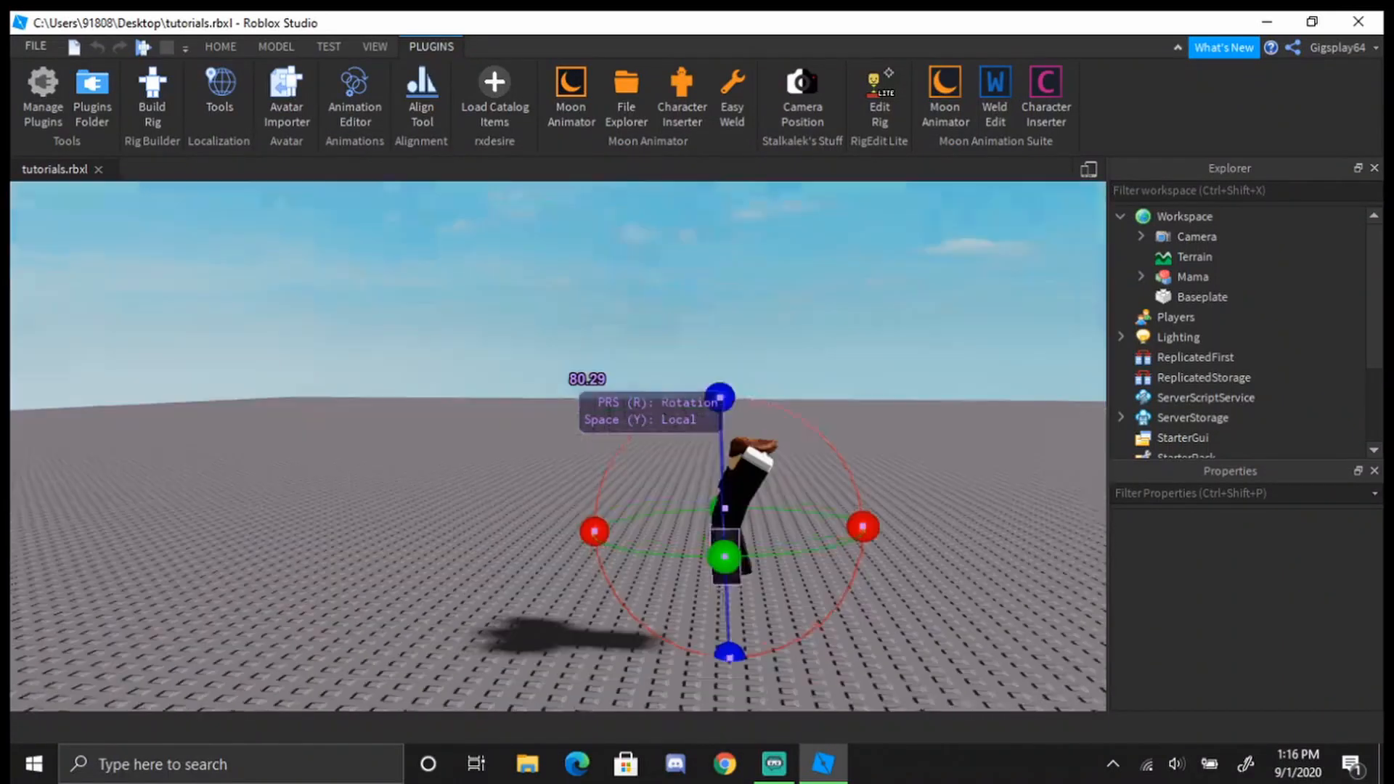
pyautogui.scroll(5, 574, 374)
pyautogui.moveTo(570, 374); pyautogui.dragTo(572, 374, button='right')
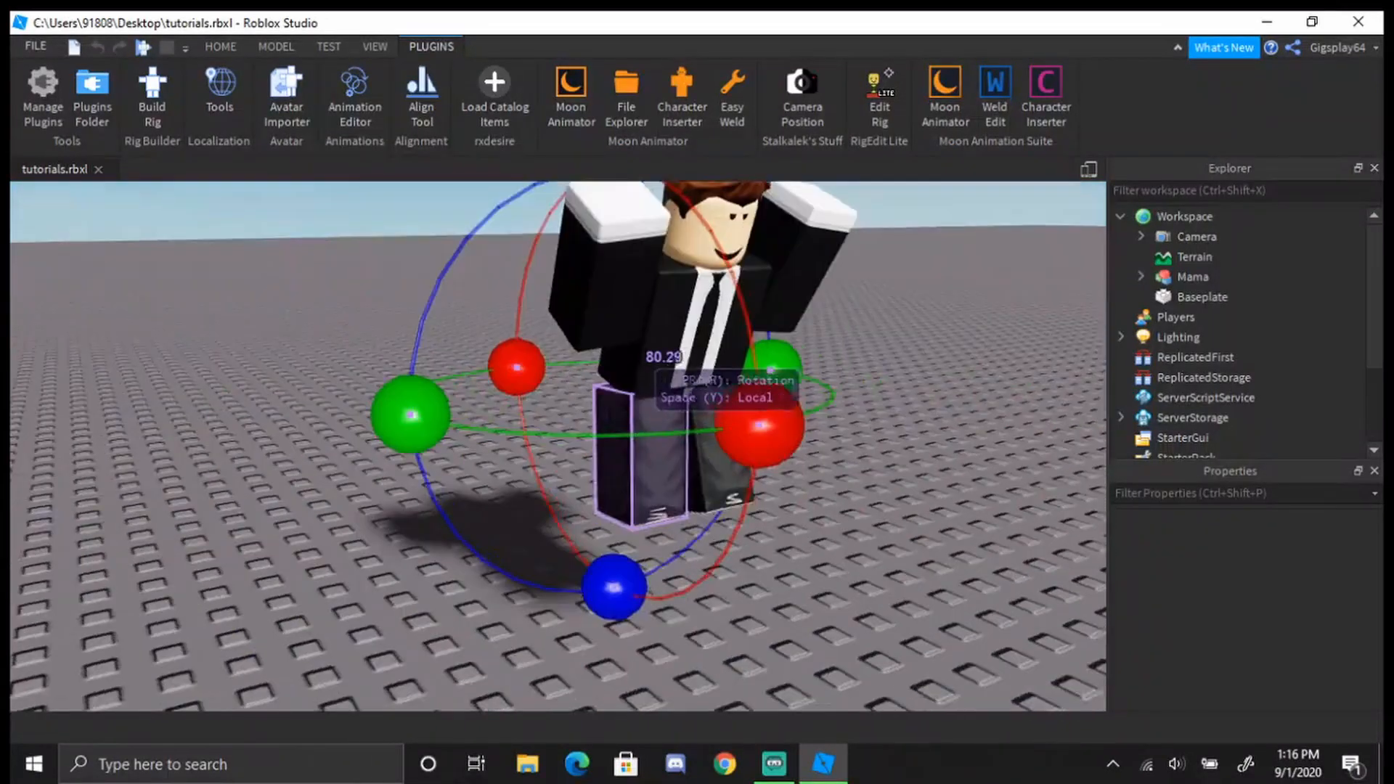
# Tuck both legs forward at frame 39 so the soles point ahead, rotating the left leg about 68 degrees
pyautogui.click(647, 349)
pyautogui.click(672, 366)
pyautogui.moveTo(703, 369); pyautogui.dragTo(702, 370, button='right')
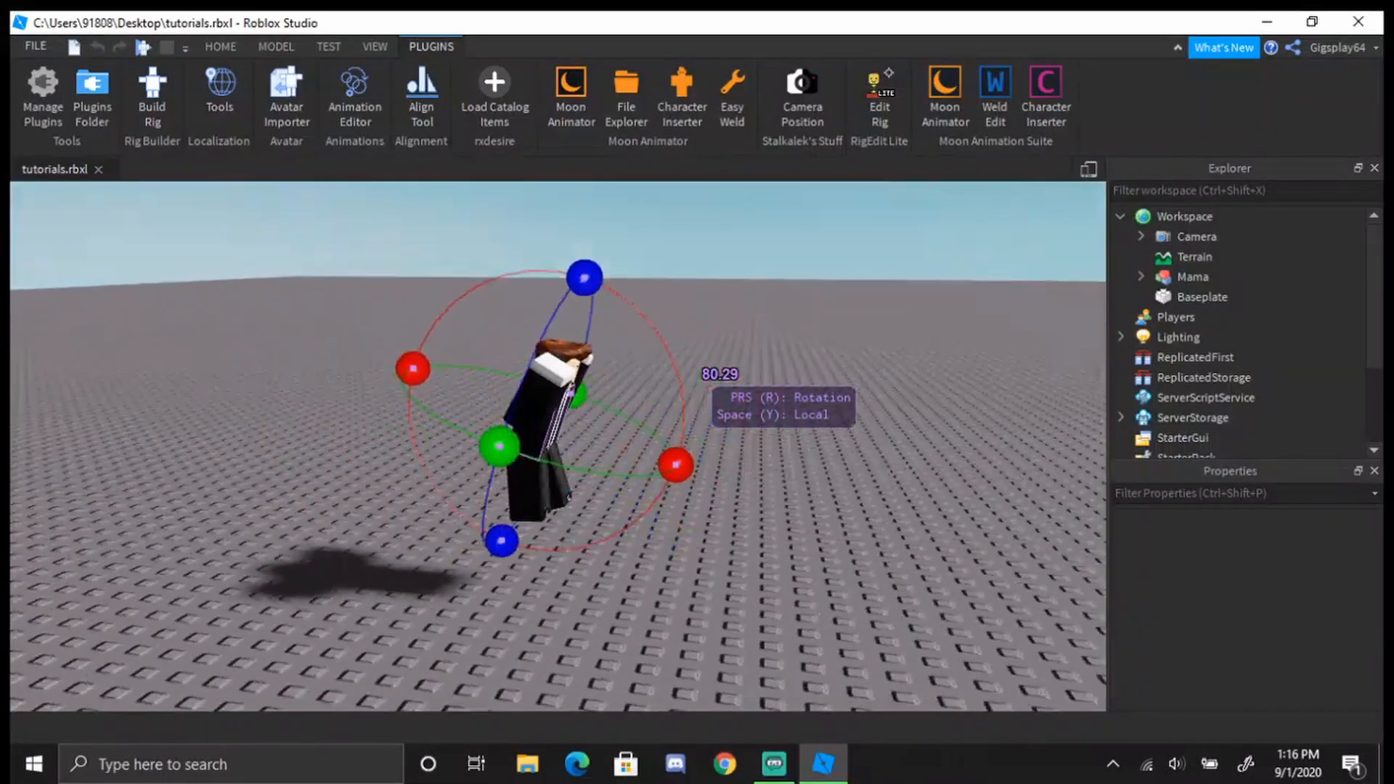
pyautogui.click(549, 521)
pyautogui.scroll(1, 548, 521)
pyautogui.scroll(1, 549, 522)
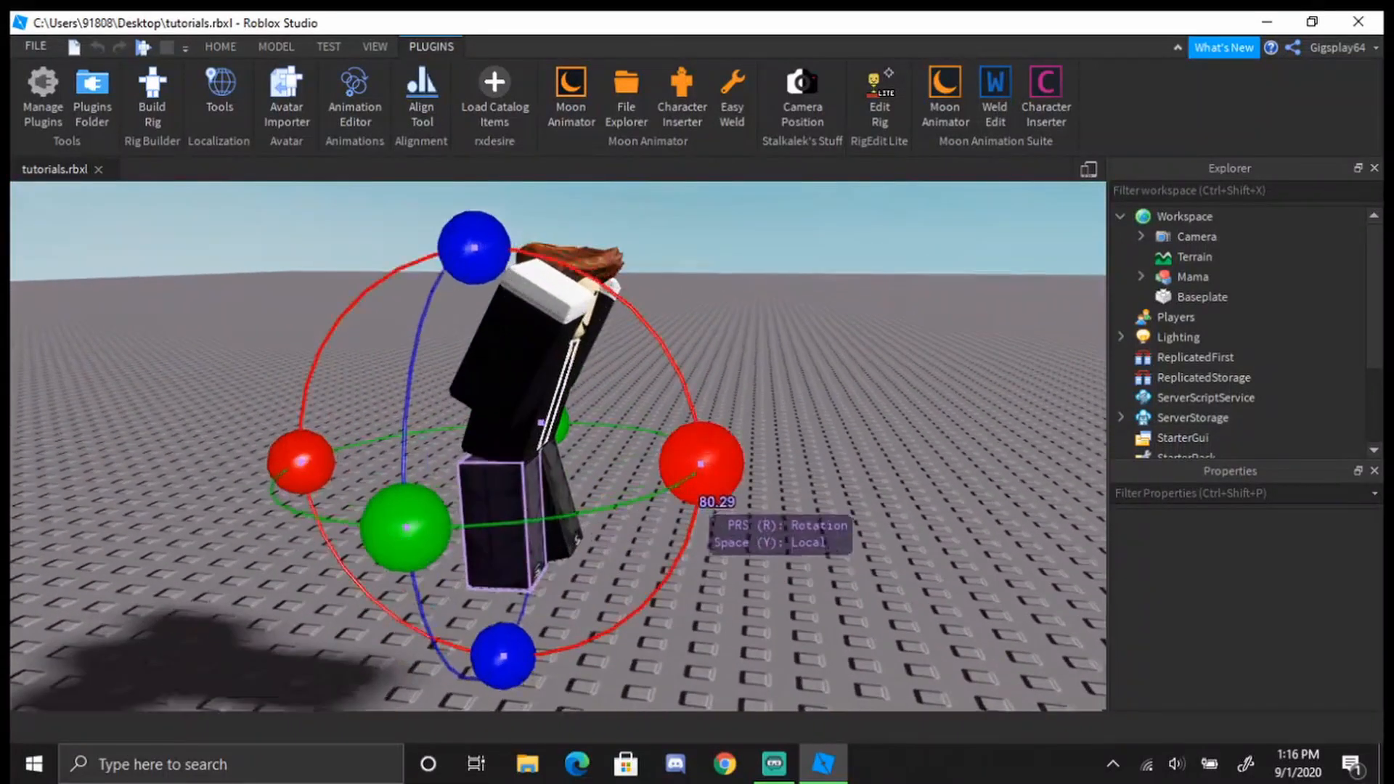
pyautogui.moveTo(694, 487); pyautogui.dragTo(525, 358)
pyautogui.moveTo(576, 405); pyautogui.dragTo(575, 406, button='right')
pyautogui.click(440, 471)
pyautogui.scroll(-4, 440, 472)
pyautogui.moveTo(471, 361); pyautogui.dragTo(538, 297)
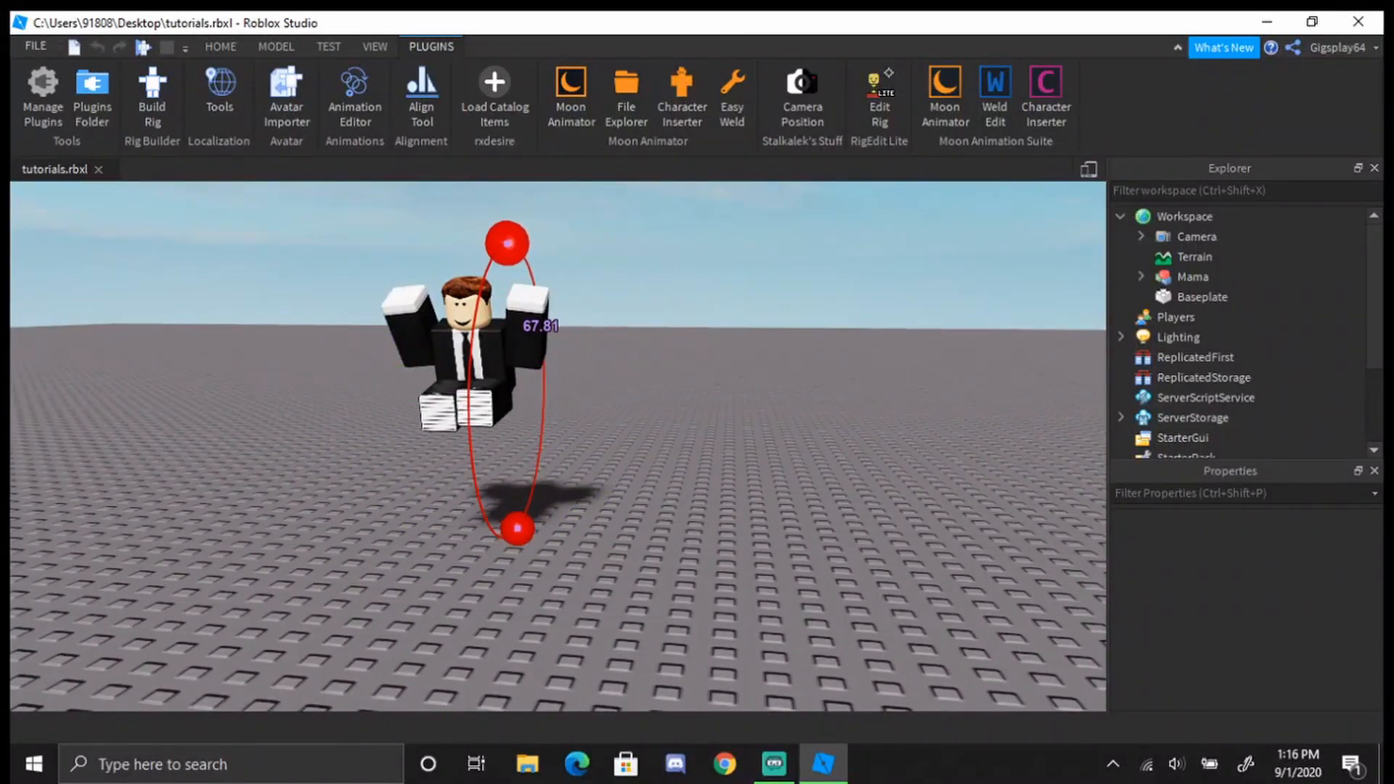
# Rotate the right arm about 9 degrees downward and about 23 degrees inward at frame 39 so it points forward
pyautogui.click(417, 332)
pyautogui.moveTo(384, 432); pyautogui.dragTo(392, 450)
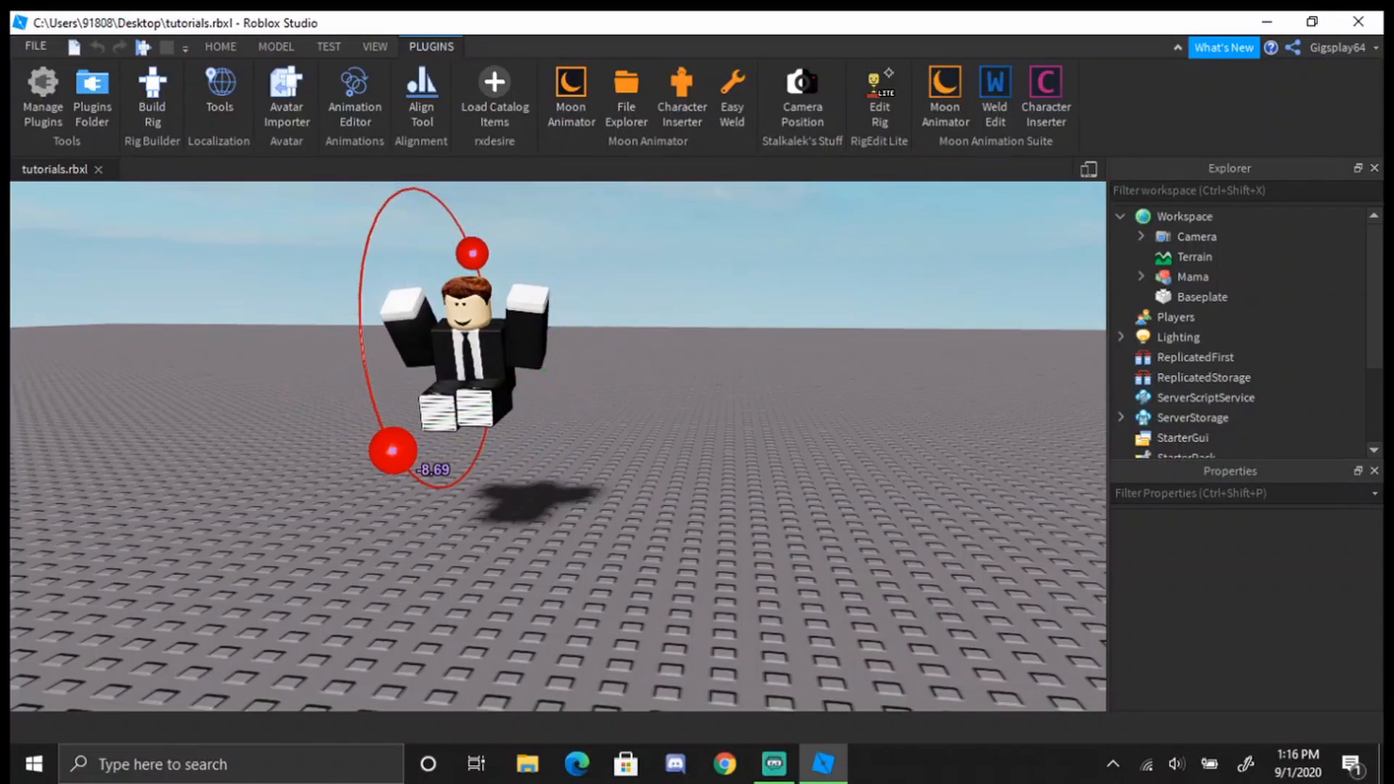
pyautogui.moveTo(358, 311); pyautogui.dragTo(442, 362)
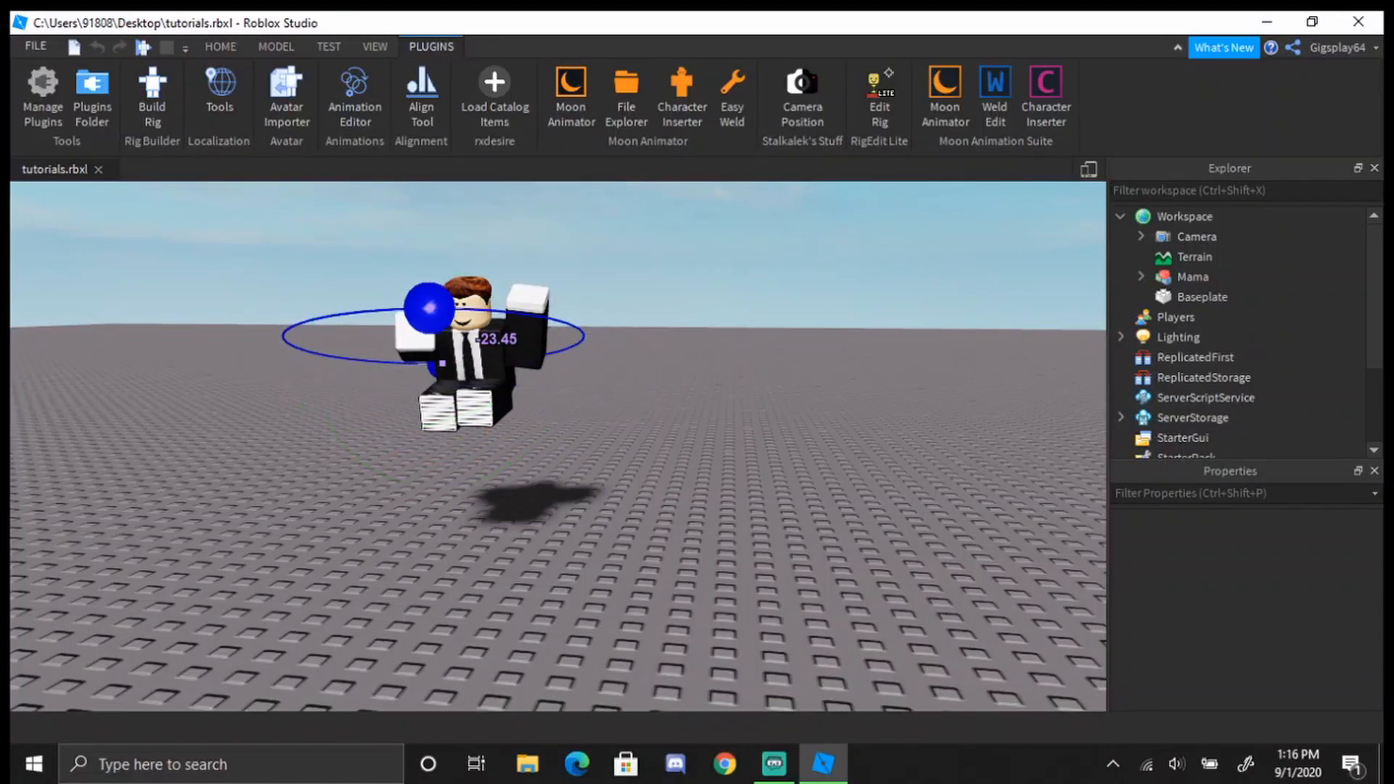
# Rotate the left arm at frame 39 by about 53 degrees inward and about 89 degrees around its axis, across the chest
pyautogui.click(532, 340)
pyautogui.moveTo(513, 198); pyautogui.dragTo(511, 198)
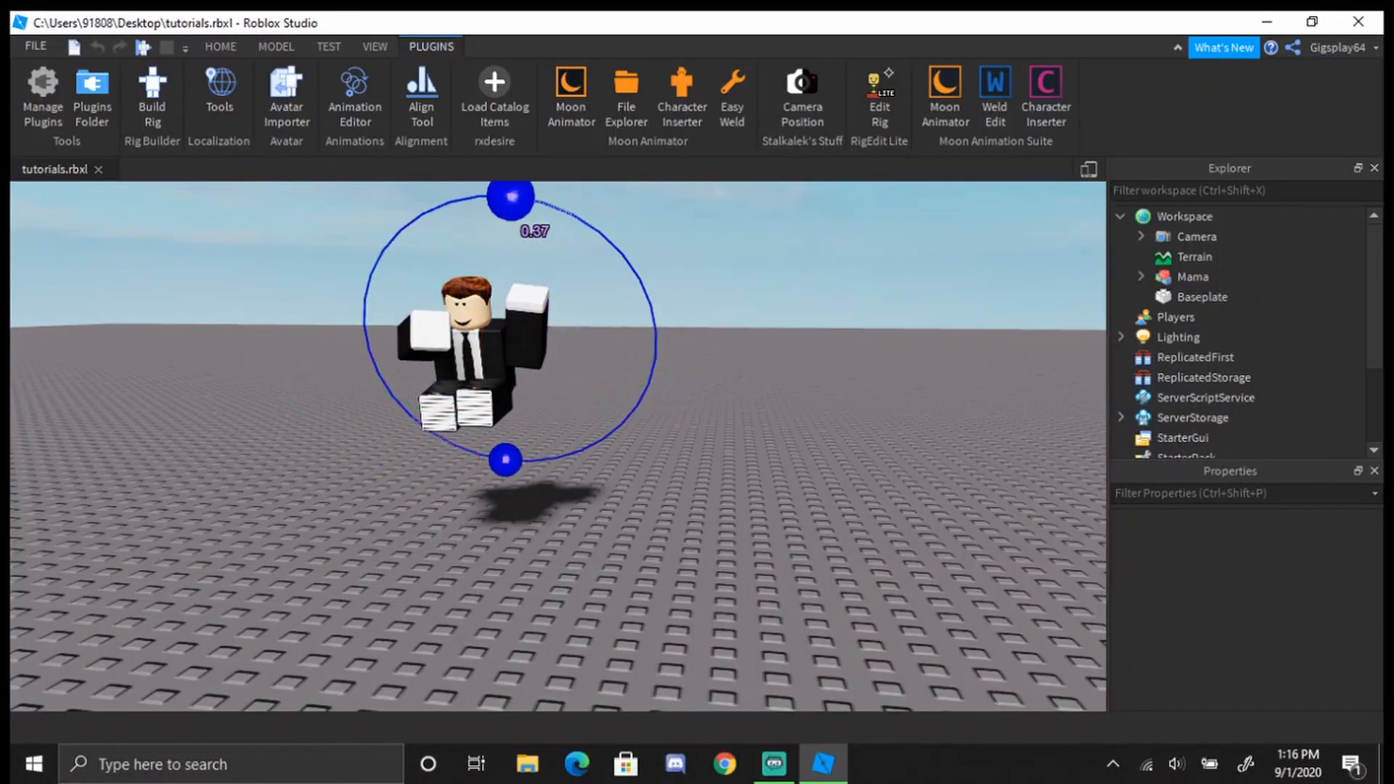
pyautogui.moveTo(532, 278); pyautogui.dragTo(532, 269)
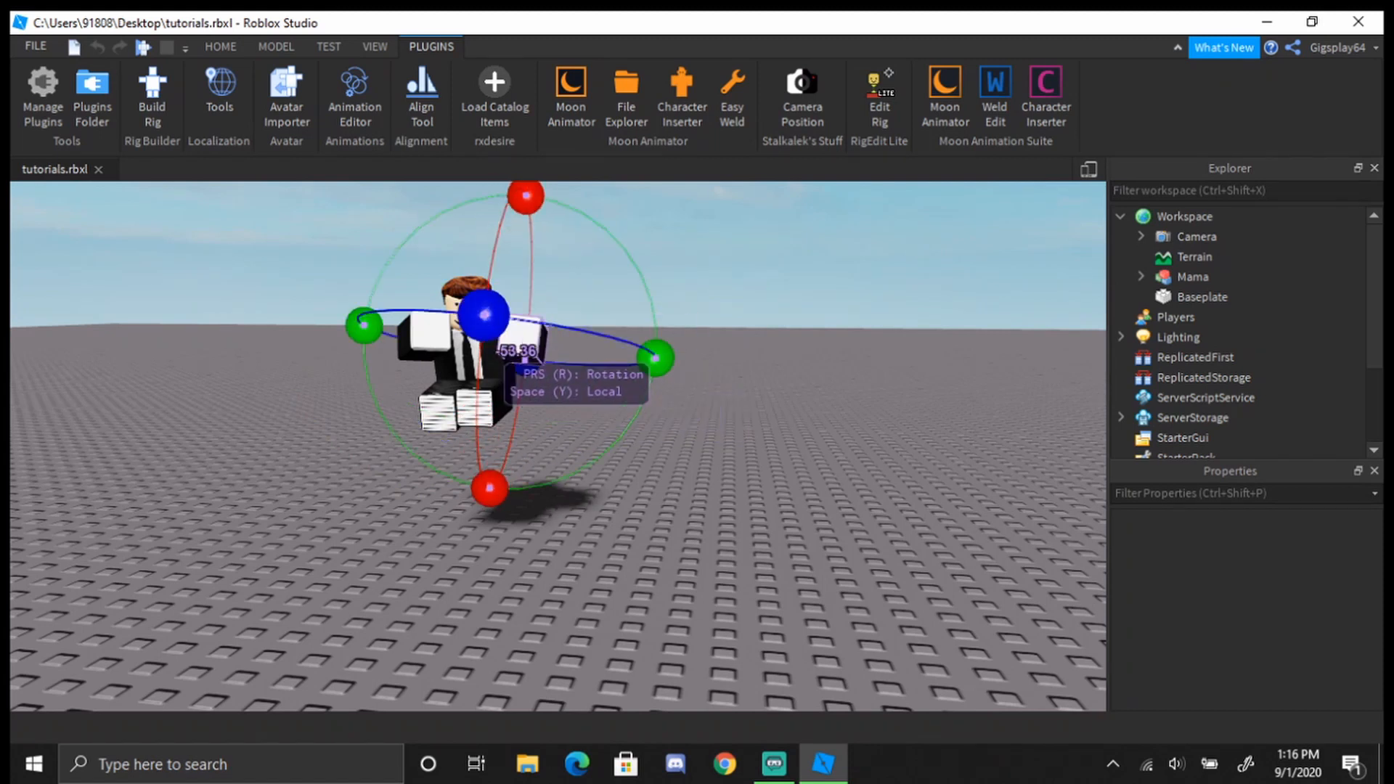
pyautogui.moveTo(415, 310); pyautogui.dragTo(356, 317)
pyautogui.moveTo(438, 348); pyautogui.dragTo(442, 350)
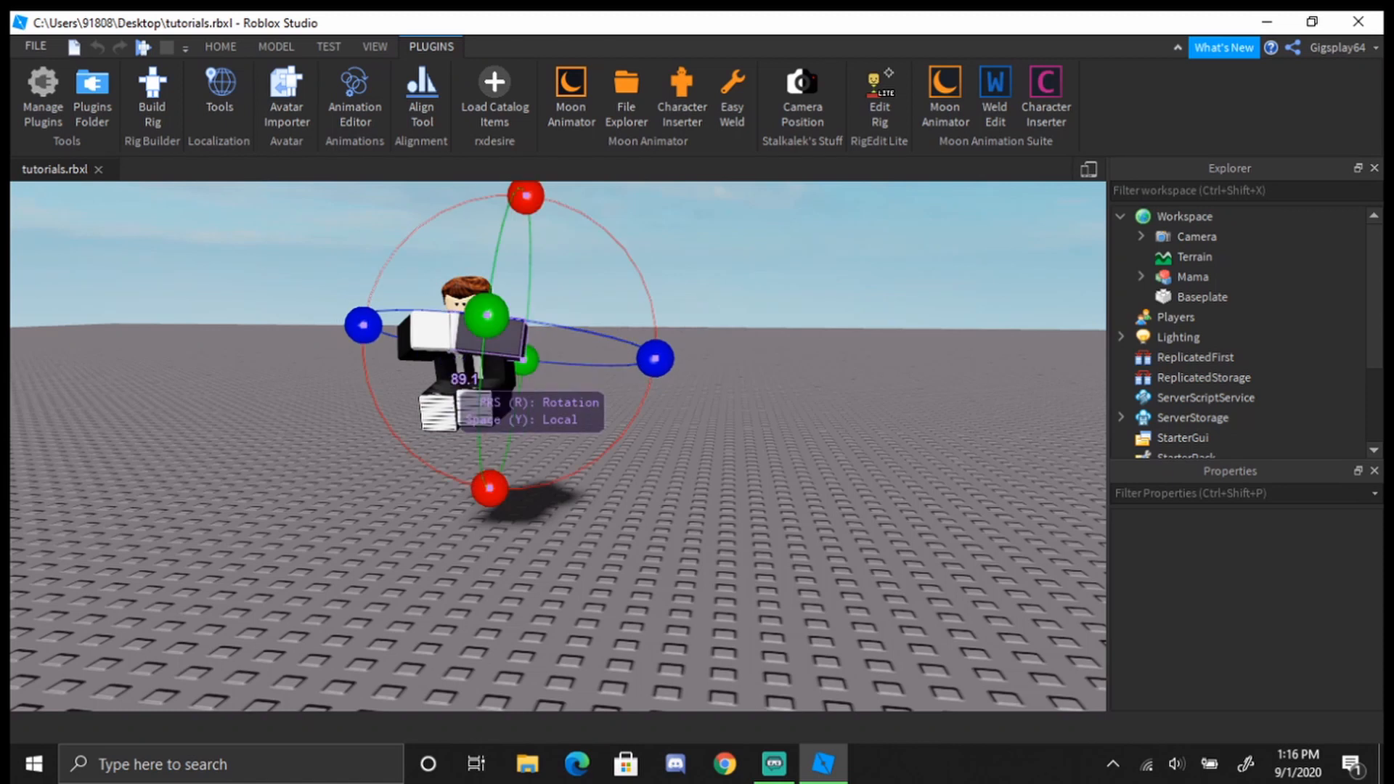
# Move the timeline to frame 49 and rotate the torso forward about 160 degrees so the tucked rig turns upside down
pyautogui.press('w')
pyautogui.moveTo(468, 376); pyautogui.dragTo(472, 378, button='right')
pyautogui.press('a')
pyautogui.press('g')
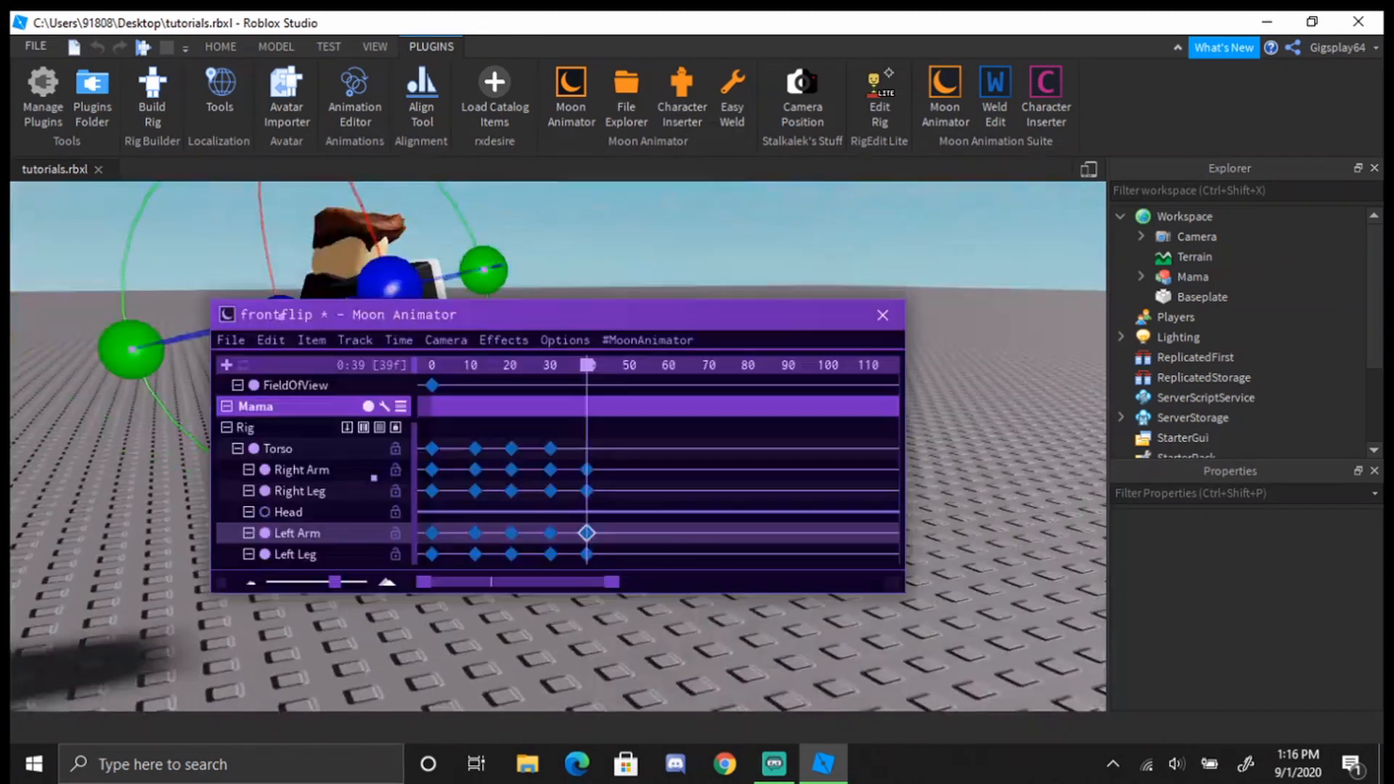
pyautogui.moveTo(586, 365); pyautogui.dragTo(626, 366)
pyautogui.press('g')
pyautogui.moveTo(578, 370); pyautogui.dragTo(576, 369, button='right')
pyautogui.press('w')
pyautogui.click(689, 382)
pyautogui.scroll(-3, 692, 385)
pyautogui.scroll(-5, 797, 320)
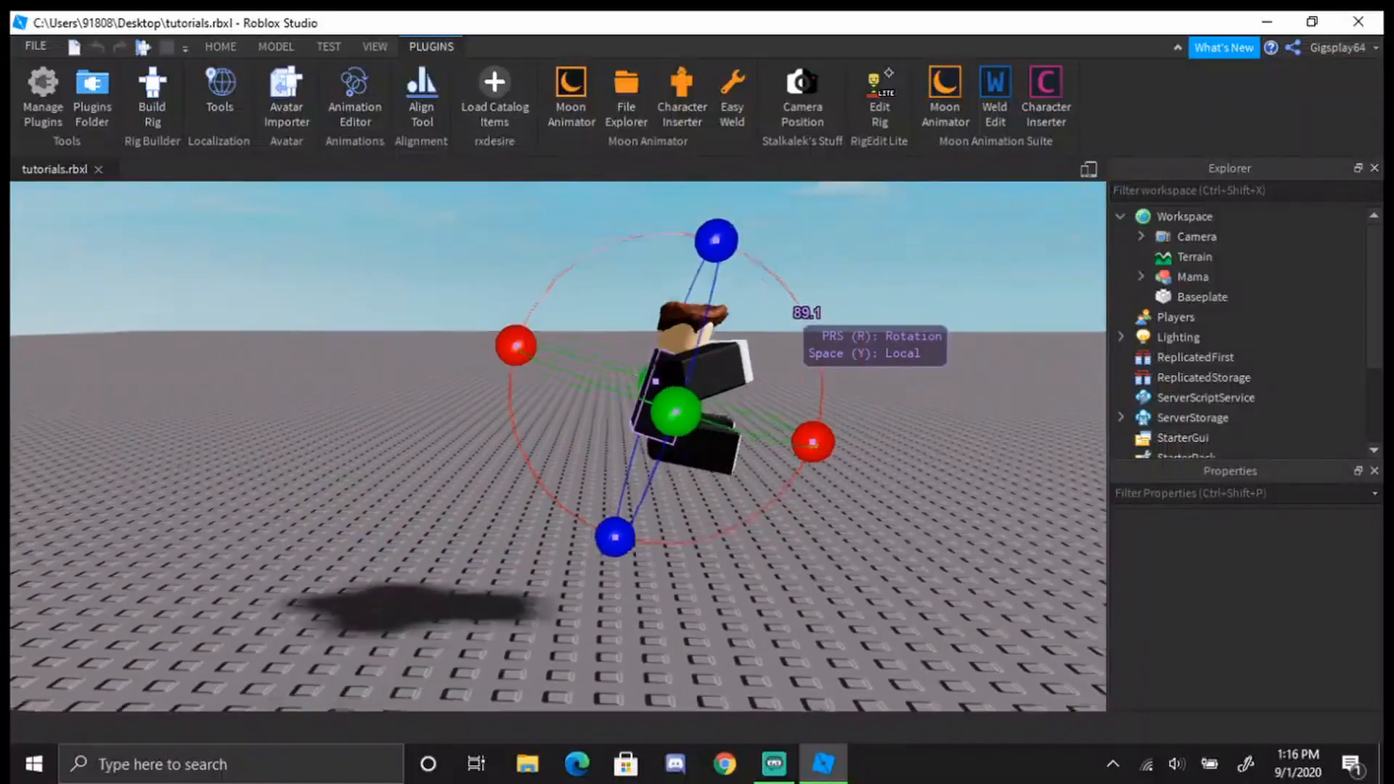
pyautogui.moveTo(759, 448); pyautogui.dragTo(427, 448)
pyautogui.press('g')
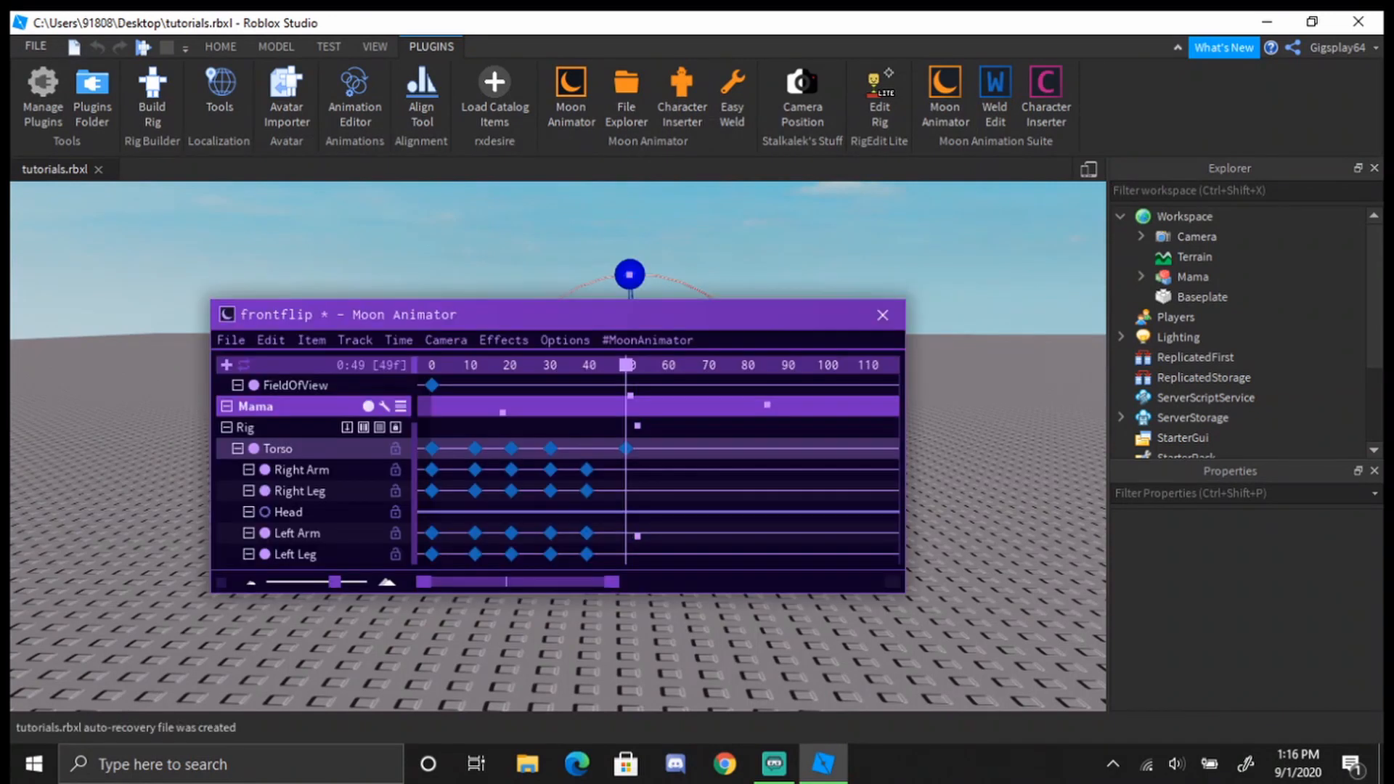
# Move the timeline to frame 61 and rotate the torso about 144 degrees further through the flip
pyautogui.press('space')
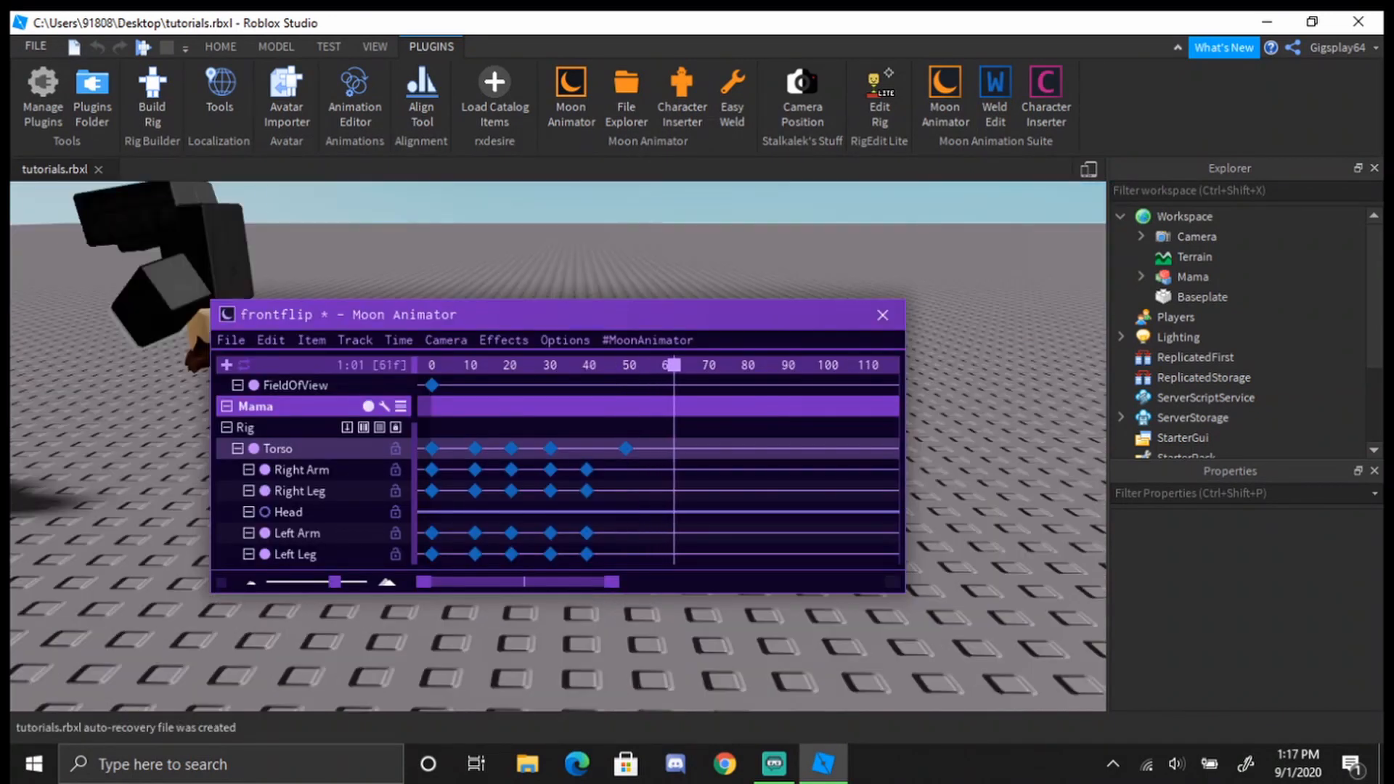
pyautogui.press('g')
pyautogui.moveTo(645, 398); pyautogui.dragTo(644, 398, button='right')
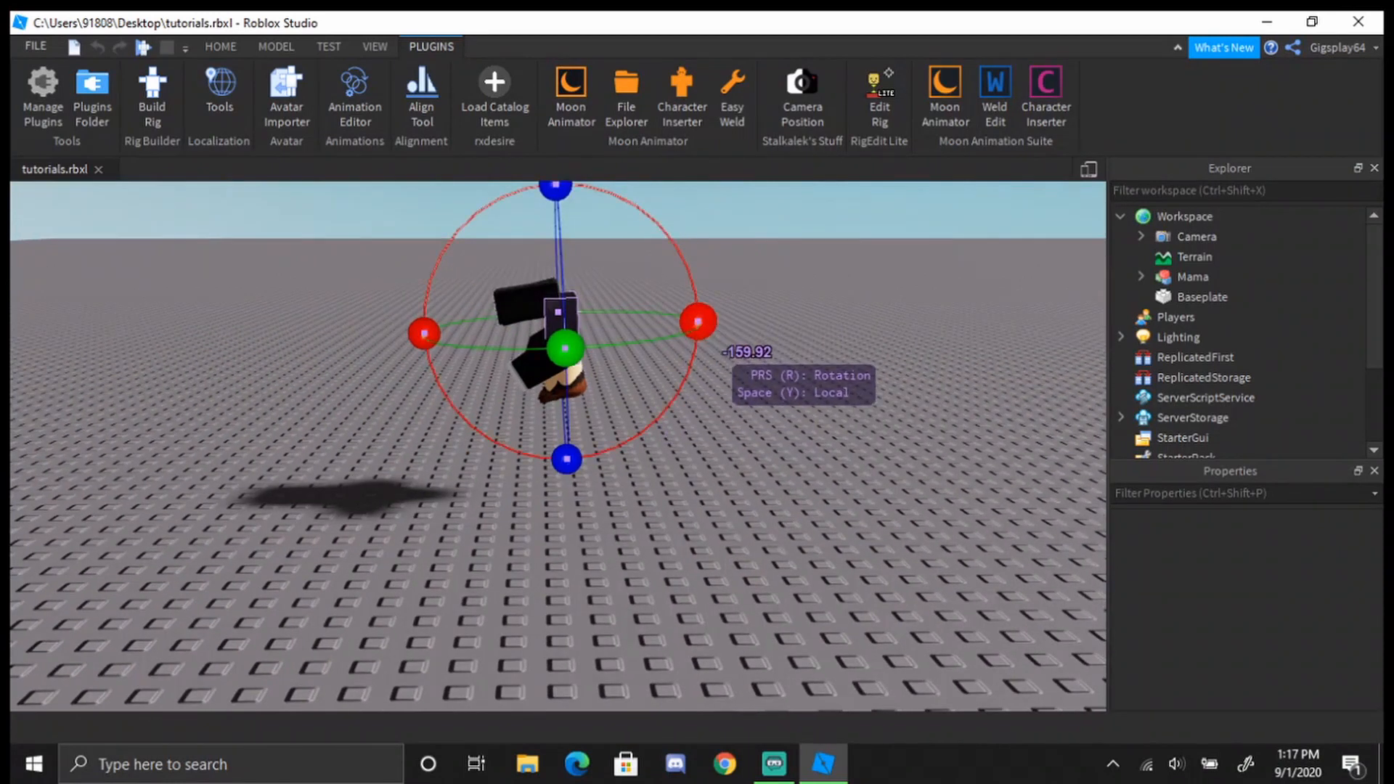
pyautogui.moveTo(712, 348); pyautogui.dragTo(475, 424)
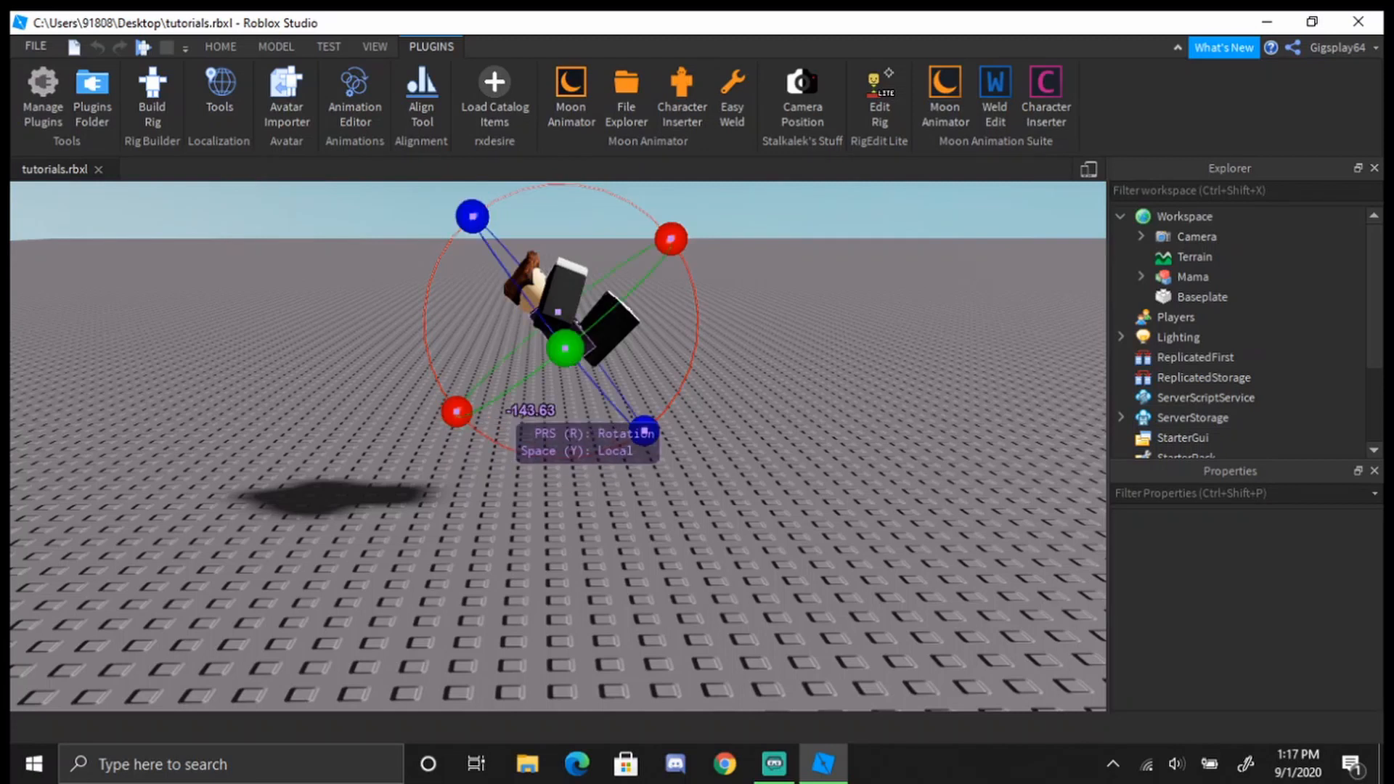
# Move the torso about 3.53 down along its local axis at frame 61, bringing it closer to the ground
pyautogui.press('r')
pyautogui.moveTo(509, 258); pyautogui.dragTo(580, 348)
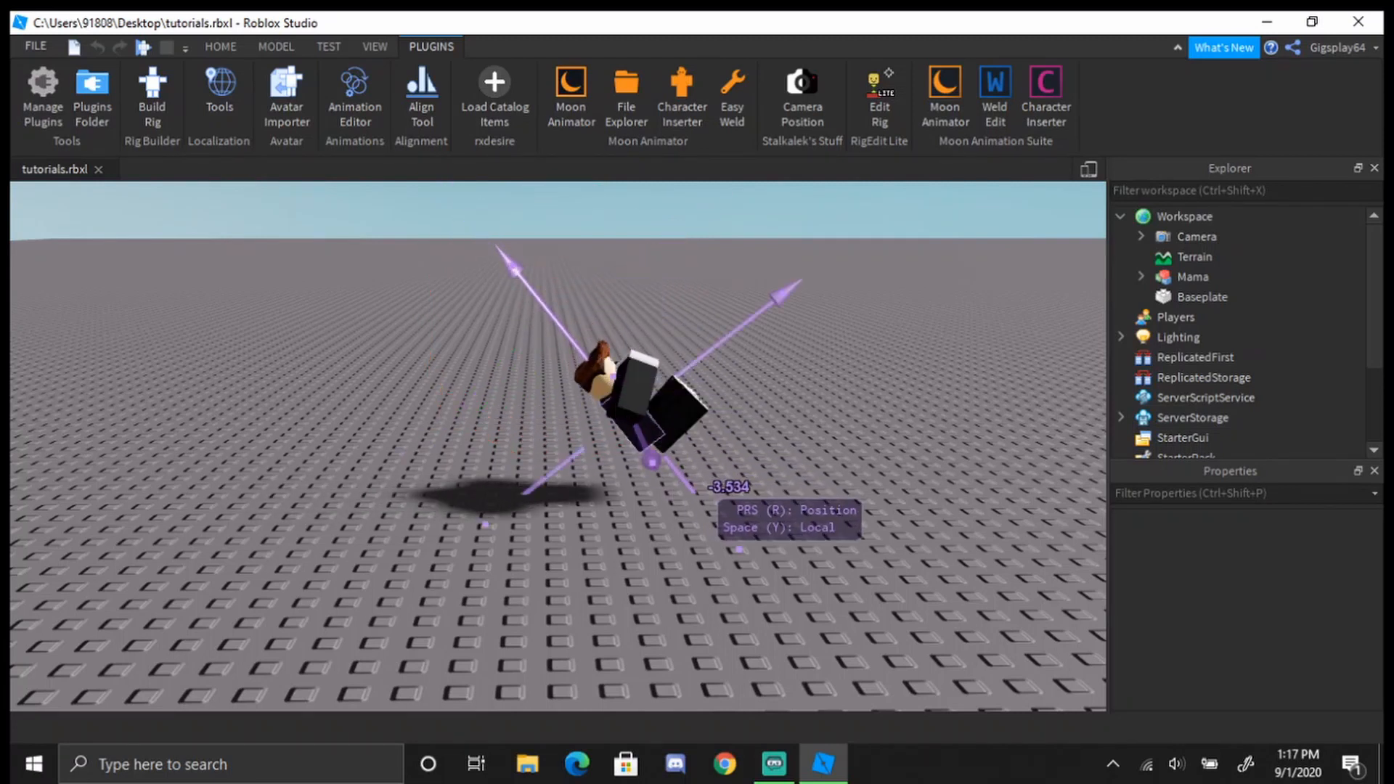
pyautogui.press('h')
# Move the timeline to frame 70 and rotate both legs down to the ground for the landing, about 115 degrees for the second leg
pyautogui.moveTo(674, 365); pyautogui.dragTo(709, 365)
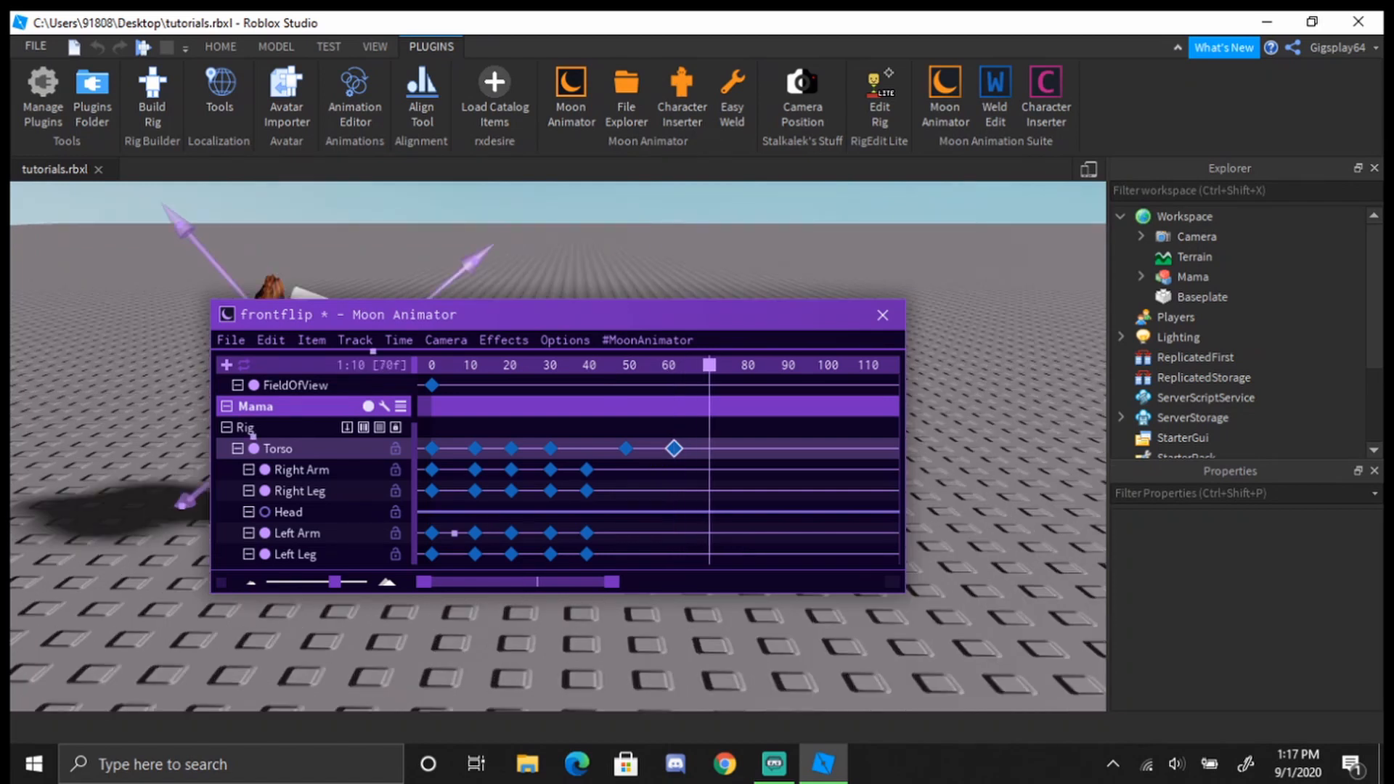
pyautogui.press('h')
pyautogui.press('r')
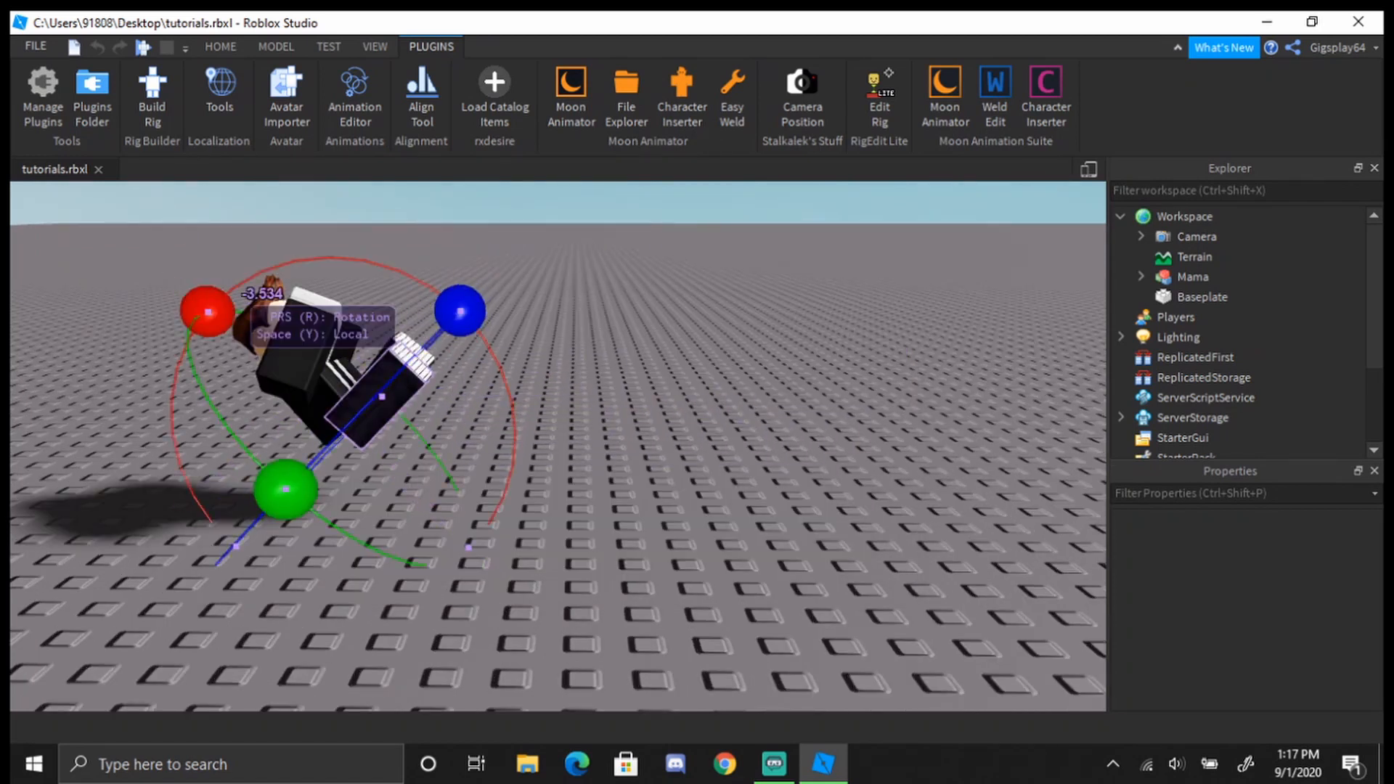
pyautogui.press('Escape')
pyautogui.click(384, 396)
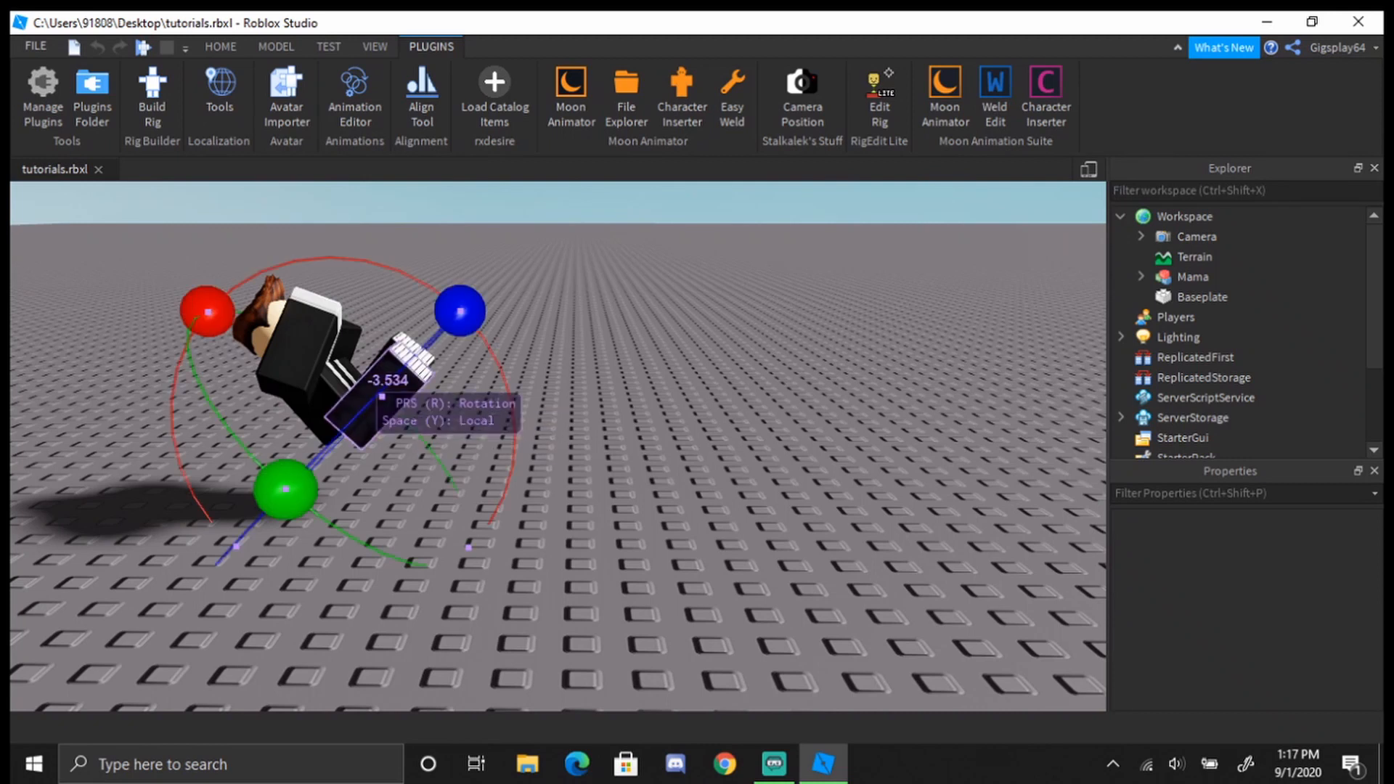
pyautogui.moveTo(206, 312); pyautogui.dragTo(531, 391)
pyautogui.click(398, 392)
pyautogui.moveTo(229, 306); pyautogui.dragTo(504, 328)
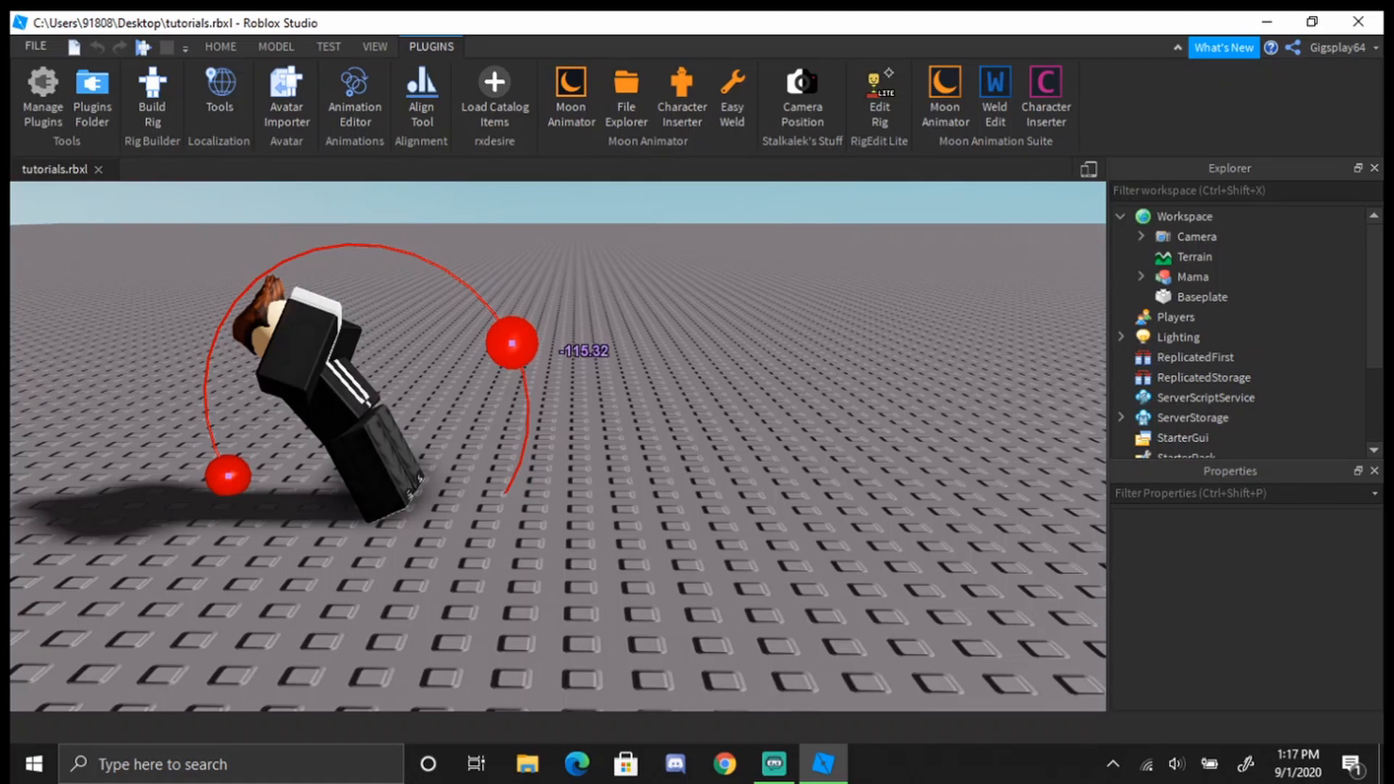
pyautogui.moveTo(544, 335); pyautogui.dragTo(543, 334)
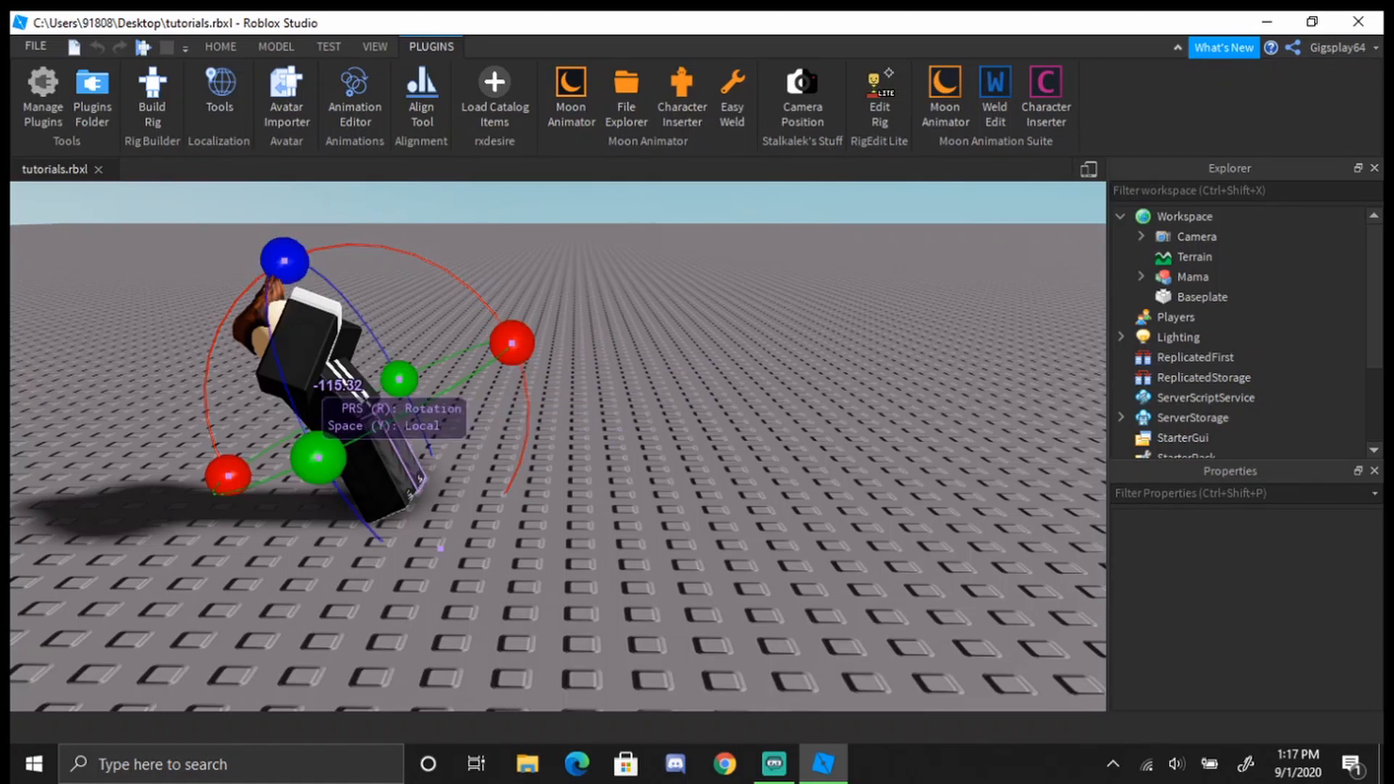
# Swing both arms down at frame 70, rotating the right arm about 93 degrees and the left arm about 143 degrees
pyautogui.click(305, 363)
pyautogui.moveTo(353, 232); pyautogui.dragTo(289, 260)
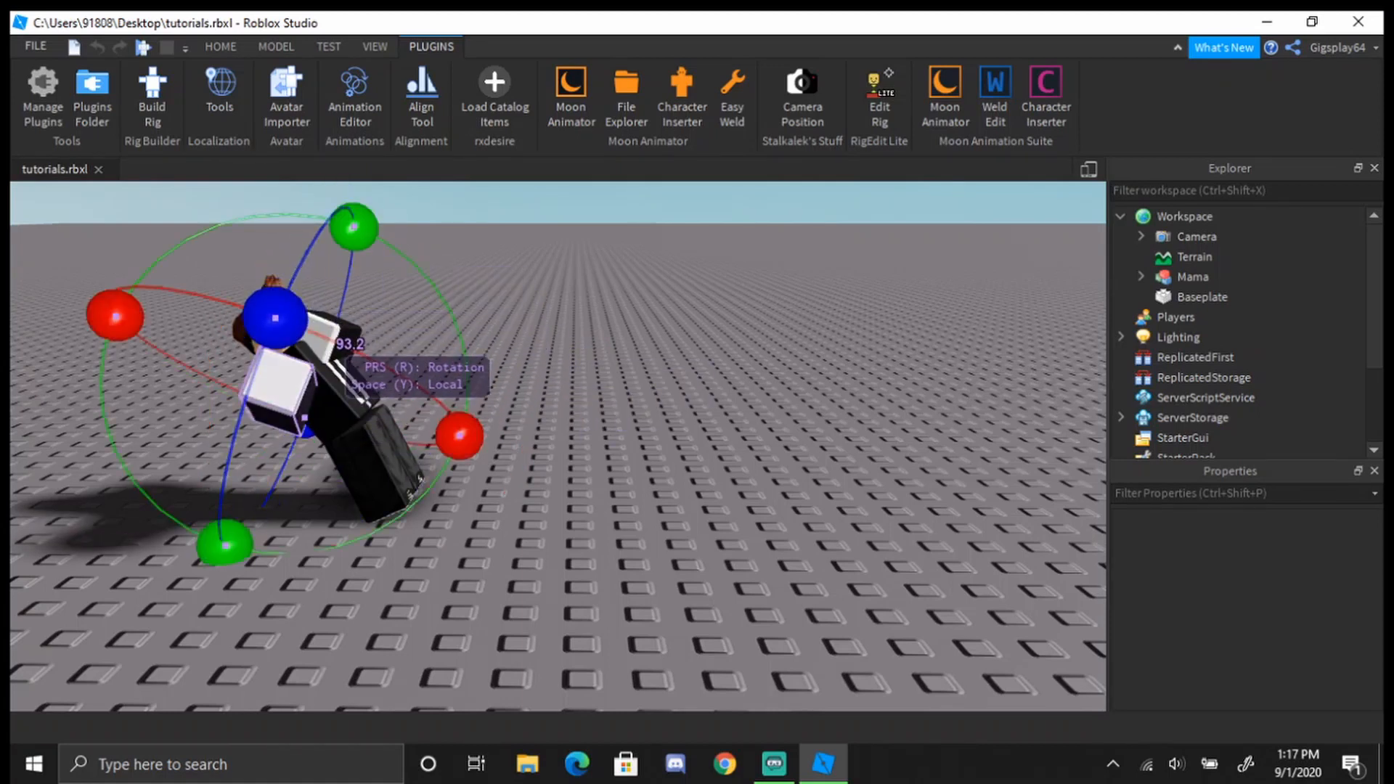
pyautogui.click(344, 344)
pyautogui.moveTo(366, 210); pyautogui.dragTo(446, 239)
pyautogui.click(354, 389)
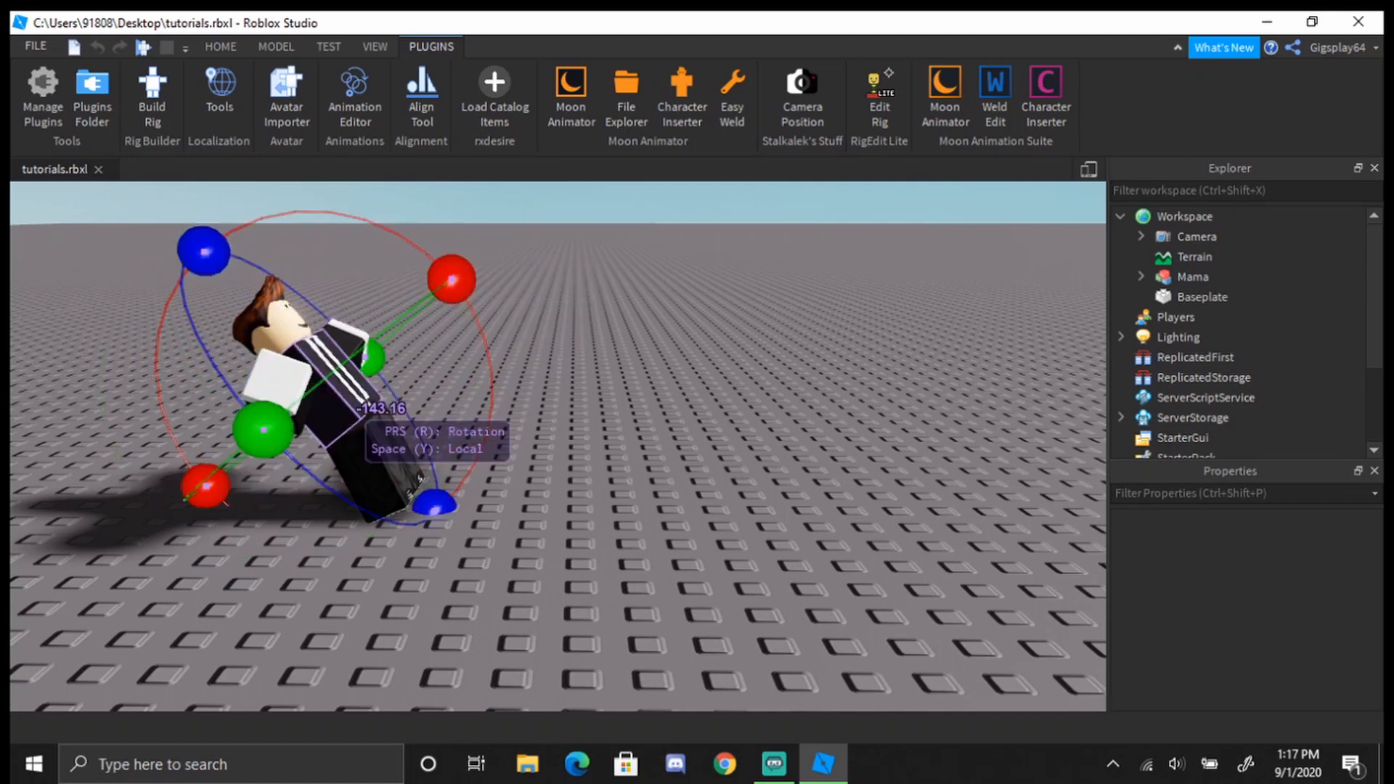
# Rotate the torso about 64 degrees toward upright for the landing, then rotate one leg about 44 degrees and the other about 32 degrees
pyautogui.moveTo(442, 297); pyautogui.dragTo(457, 461)
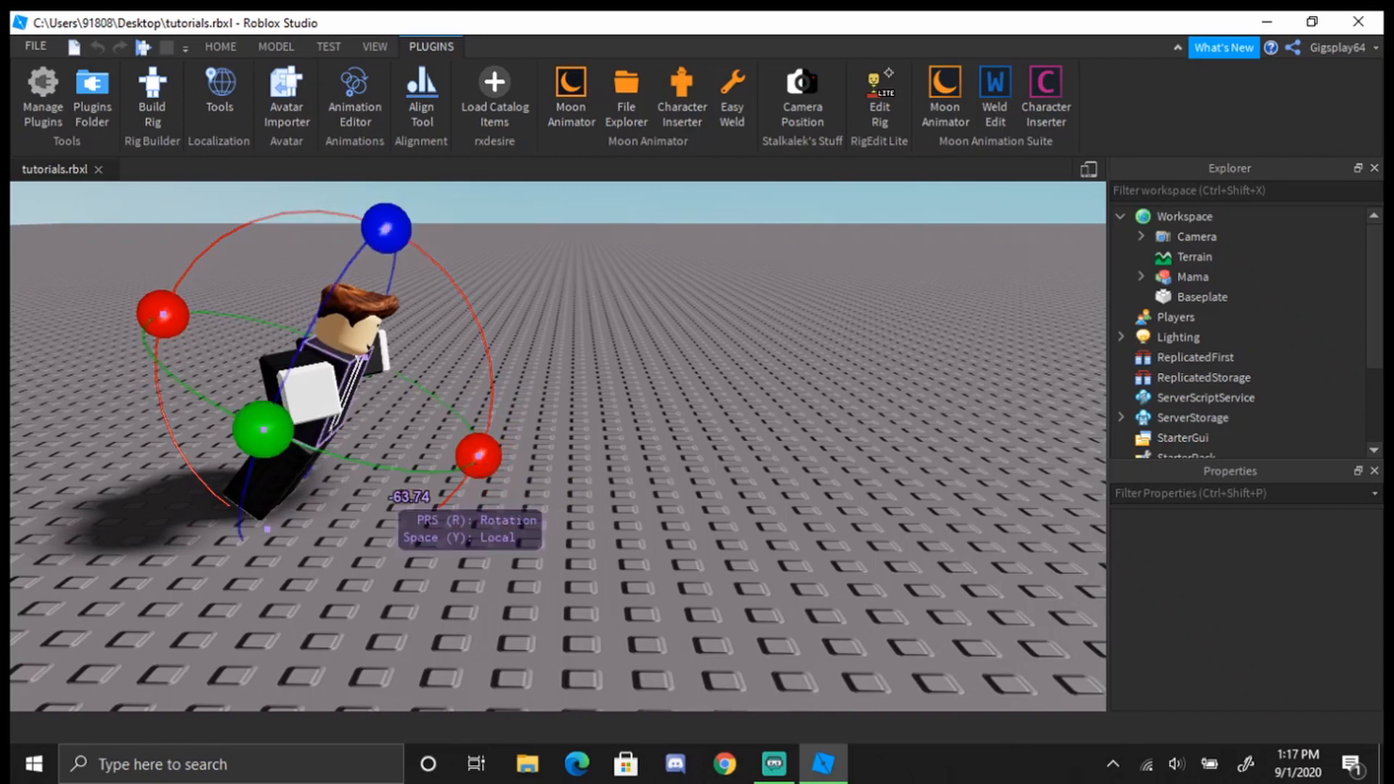
pyautogui.click(289, 485)
pyautogui.moveTo(153, 333); pyautogui.dragTo(151, 468)
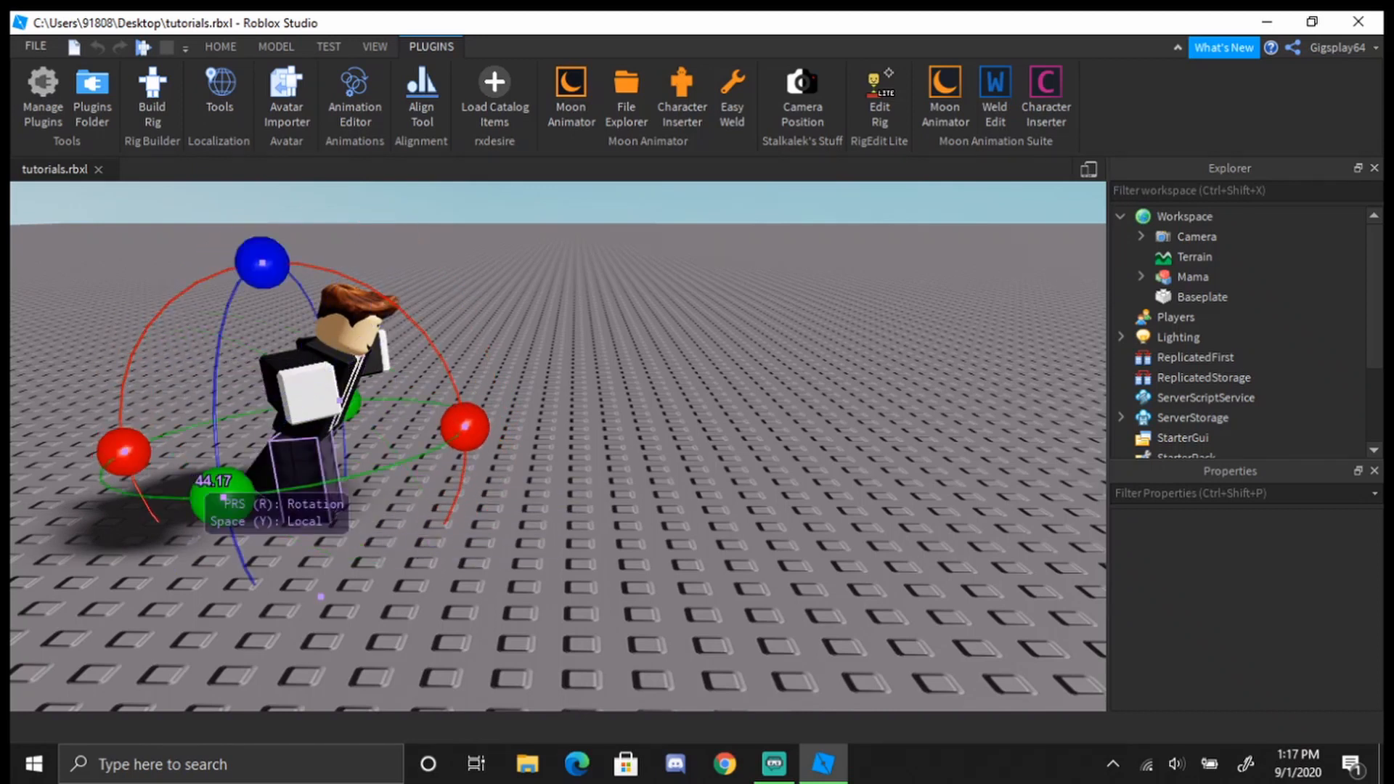
pyautogui.click(251, 485)
pyautogui.click(259, 485)
pyautogui.press('a')
pyautogui.moveTo(281, 405); pyautogui.dragTo(291, 398, button='right')
pyautogui.moveTo(192, 300); pyautogui.dragTo(221, 420)
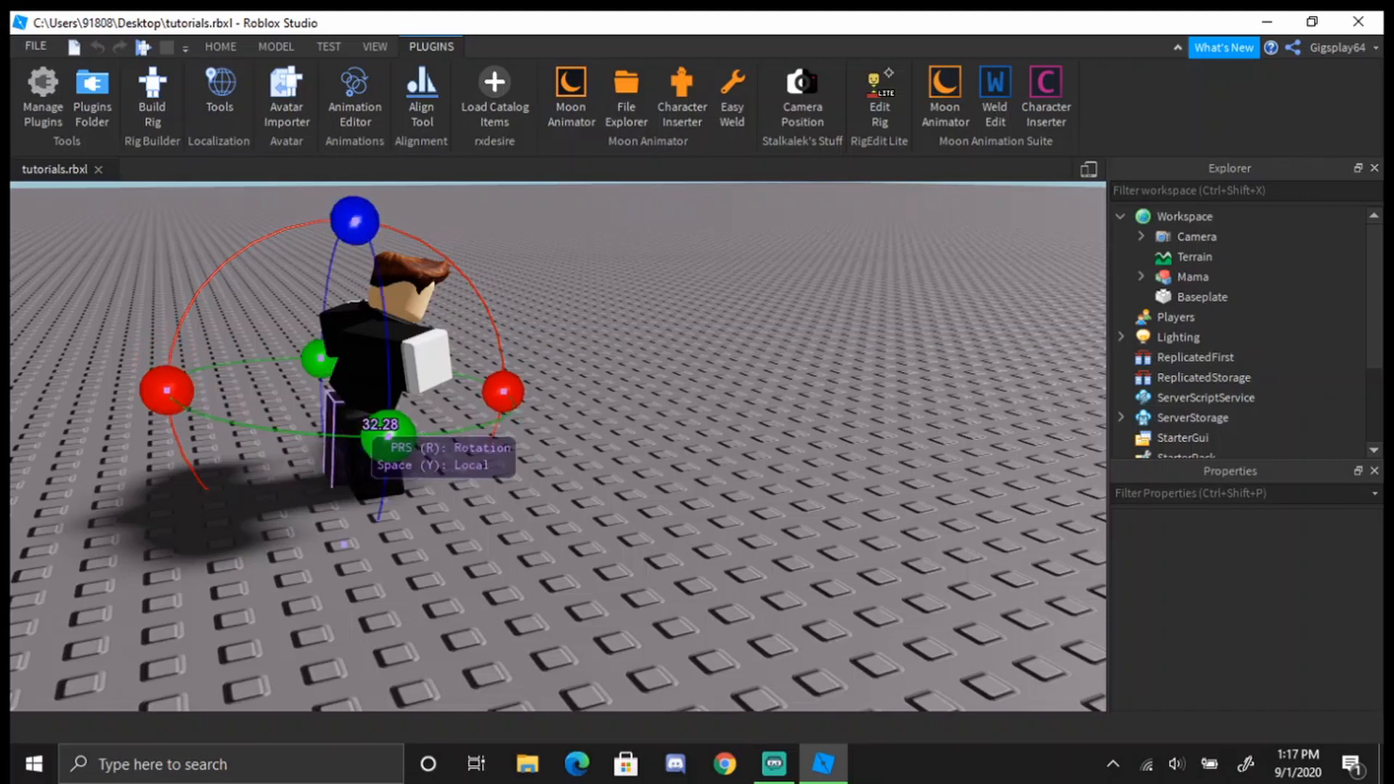
# Adjust the landing pose at frame 74 by rotating the left leg, an arm about 74 degrees, and the torso
pyautogui.press('h')
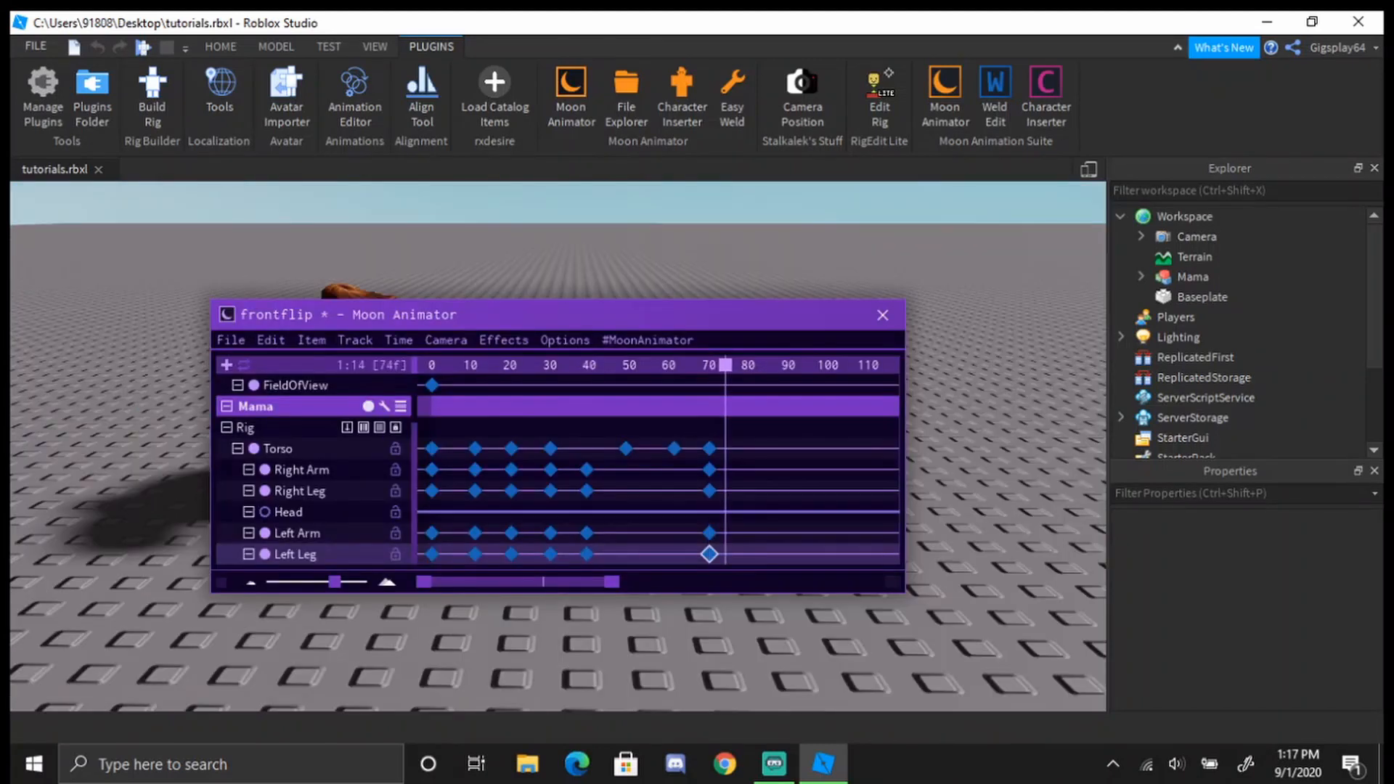
pyautogui.press('h')
pyautogui.press('w')
pyautogui.moveTo(645, 400); pyautogui.dragTo(672, 416, button='right')
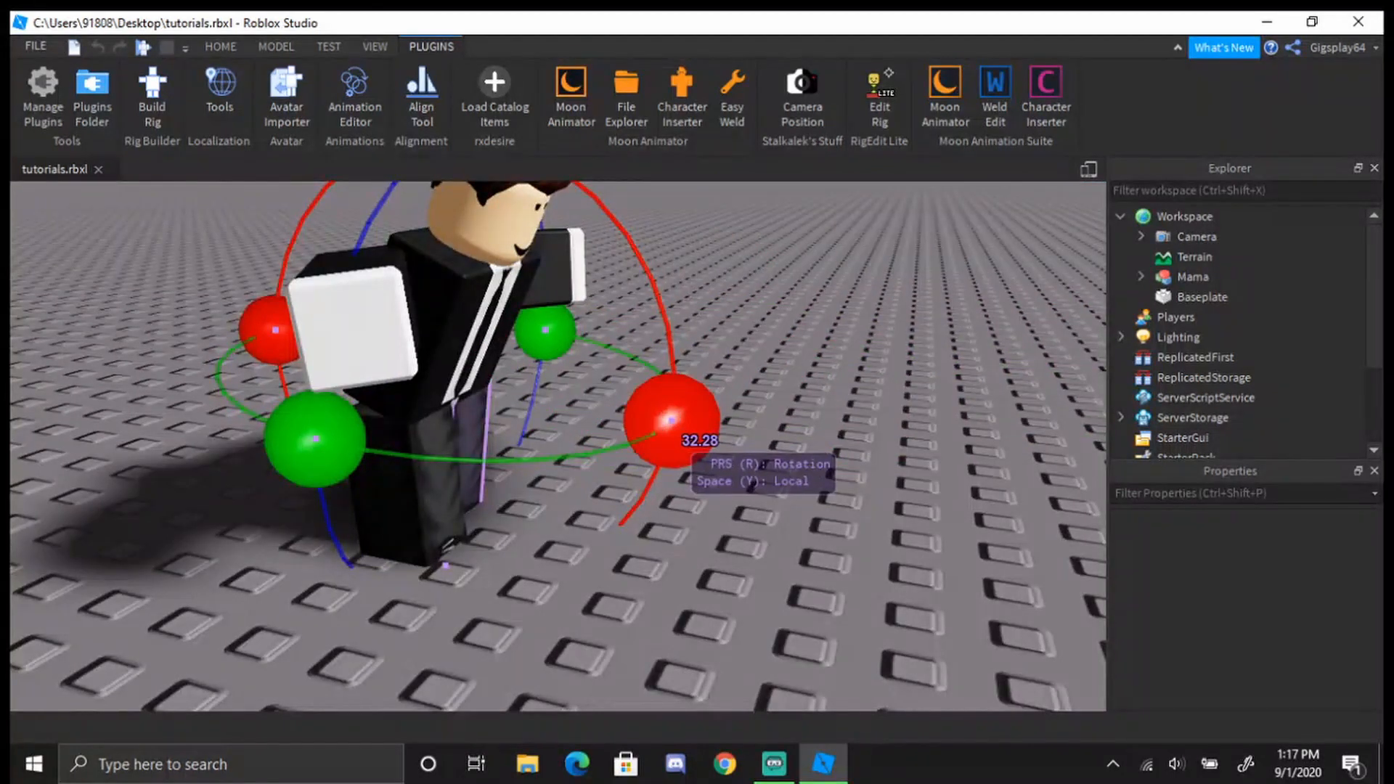
pyautogui.moveTo(671, 419); pyautogui.dragTo(539, 515)
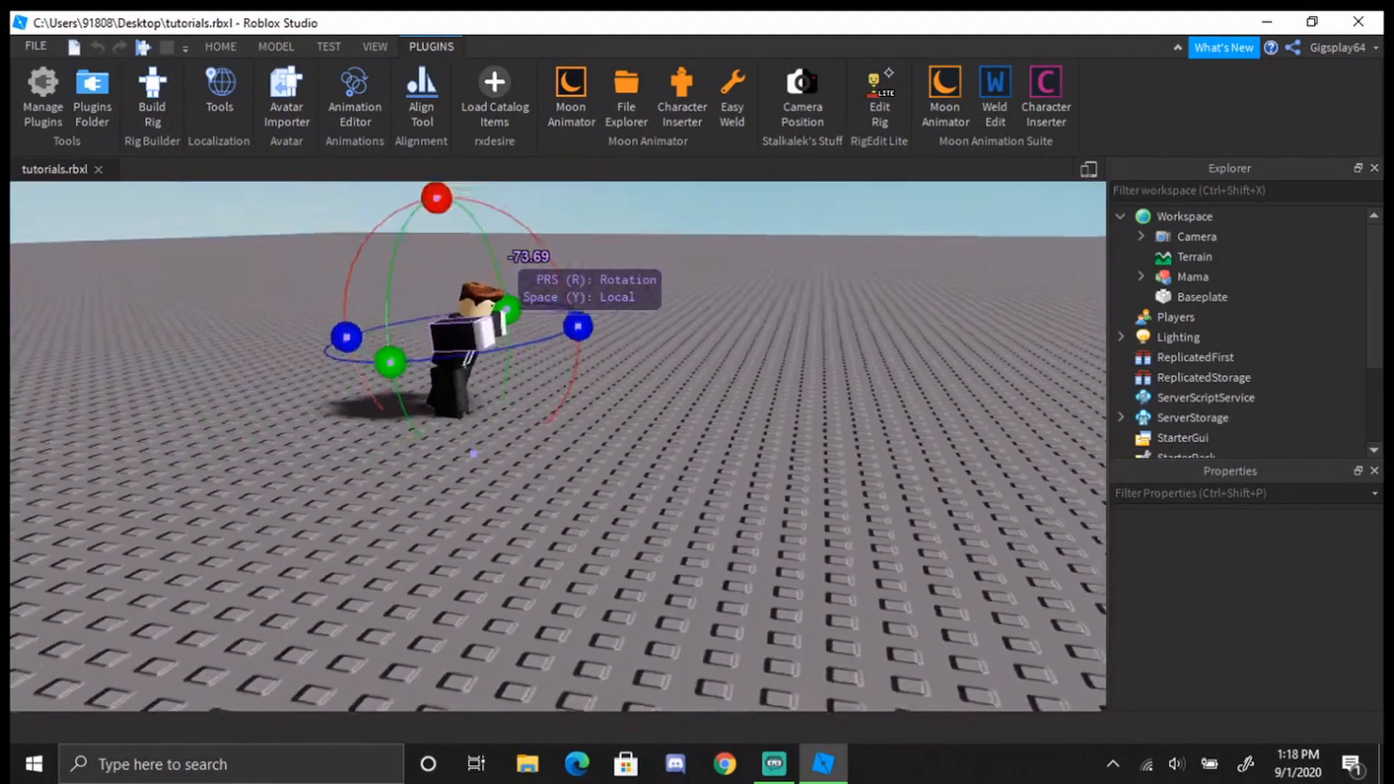
pyautogui.moveTo(473, 453); pyautogui.dragTo(378, 403)
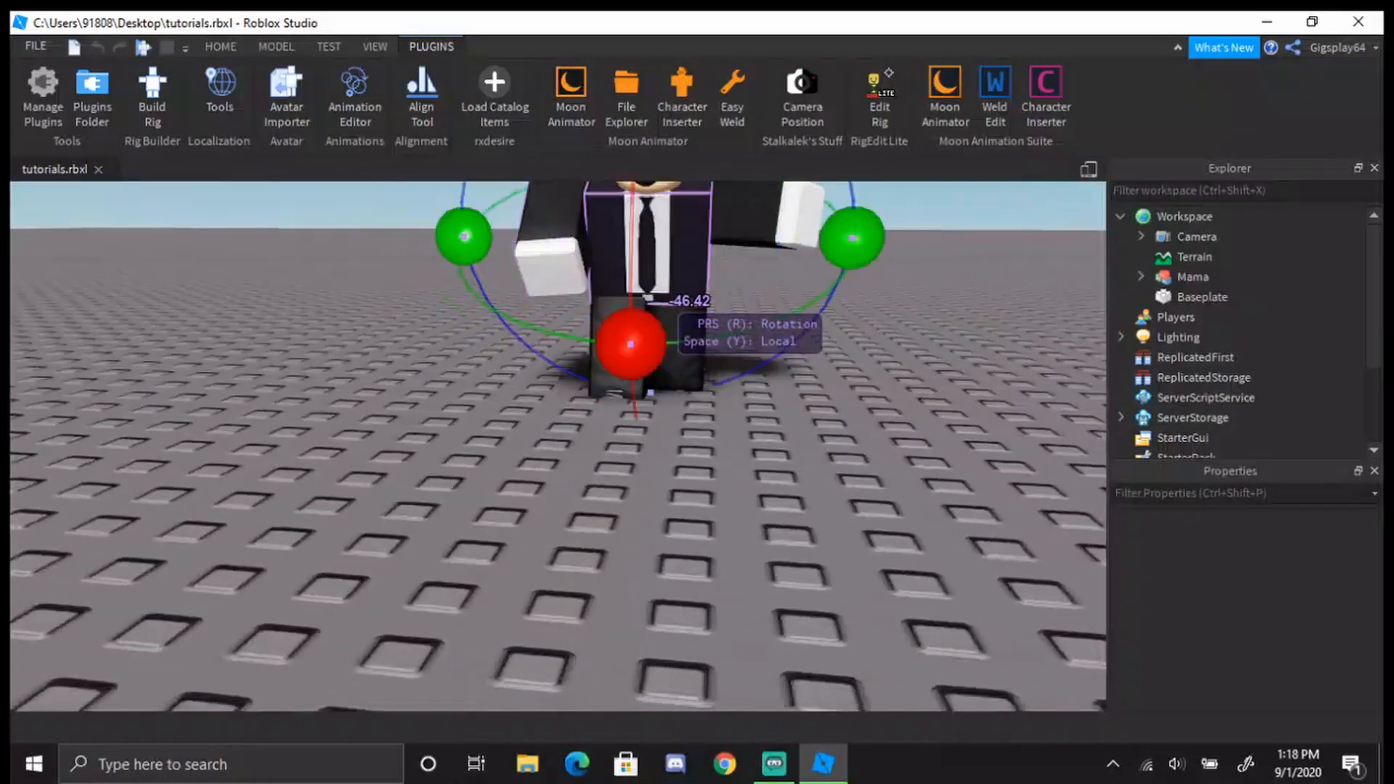
pyautogui.moveTo(632, 347); pyautogui.dragTo(620, 420)
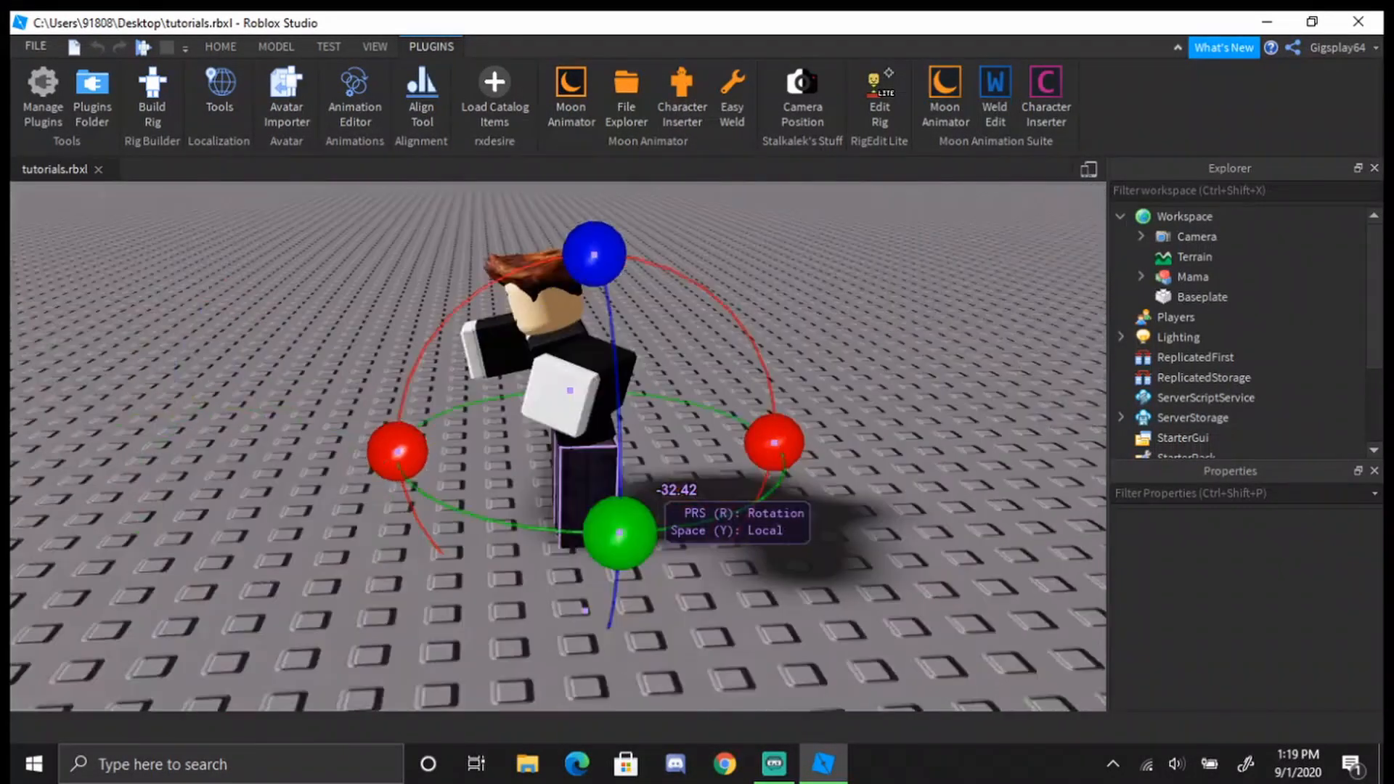
# Rotate the outstretched arm down against the body for the final standing pose at frame 80
pyautogui.scroll(3, 557, 446)
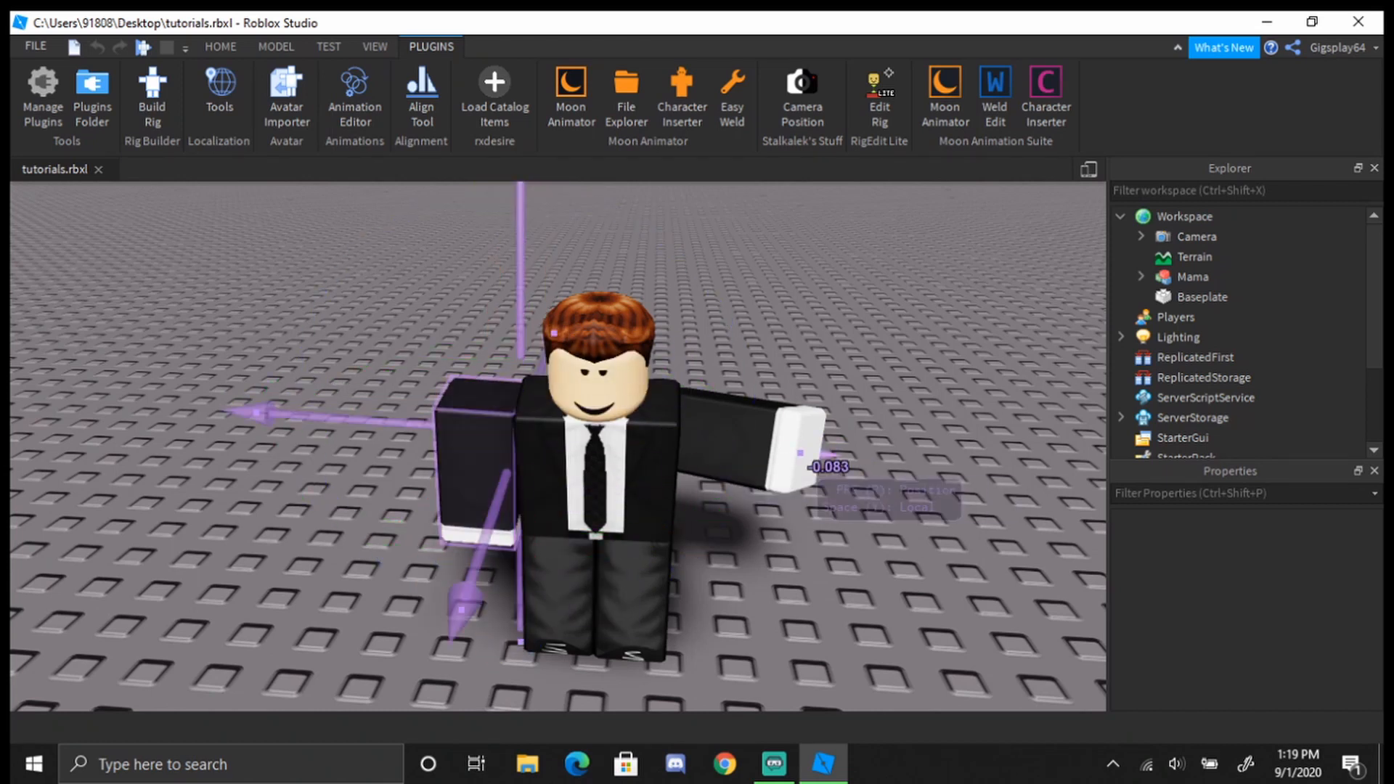
pyautogui.press('r')
pyautogui.moveTo(795, 452); pyautogui.dragTo(652, 438, button='right')
pyautogui.click(1011, 371)
pyautogui.moveTo(631, 426); pyautogui.dragTo(427, 410)
pyautogui.moveTo(622, 194); pyautogui.dragTo(516, 400)
pyautogui.moveTo(659, 285); pyautogui.dragTo(662, 310)
# Rotate both legs slightly to straighten them under the torso in the final standing pose
pyautogui.click(551, 440)
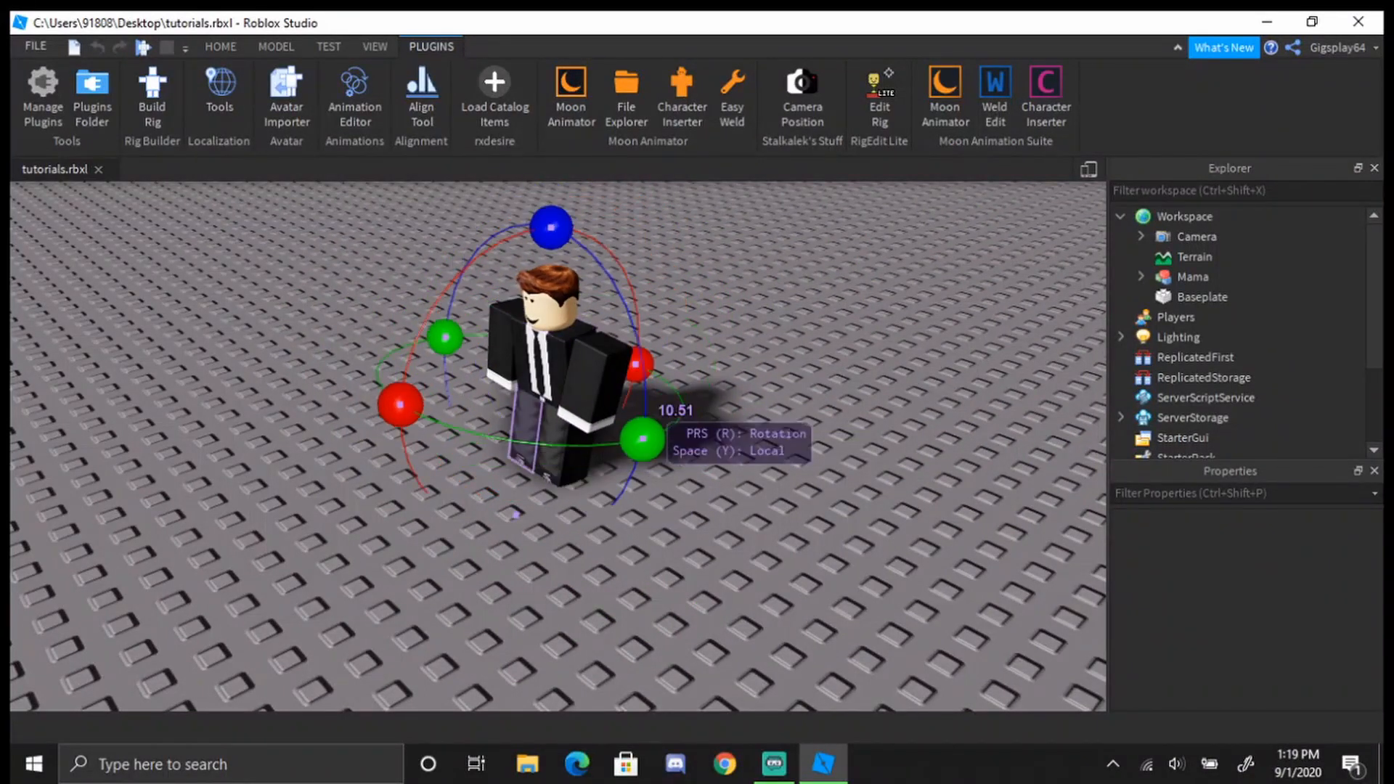
pyautogui.moveTo(639, 368); pyautogui.dragTo(637, 335)
pyautogui.click(568, 442)
pyautogui.moveTo(688, 397); pyautogui.dragTo(689, 347)
pyautogui.click(567, 319)
pyautogui.moveTo(568, 319); pyautogui.dragTo(571, 325, button='right')
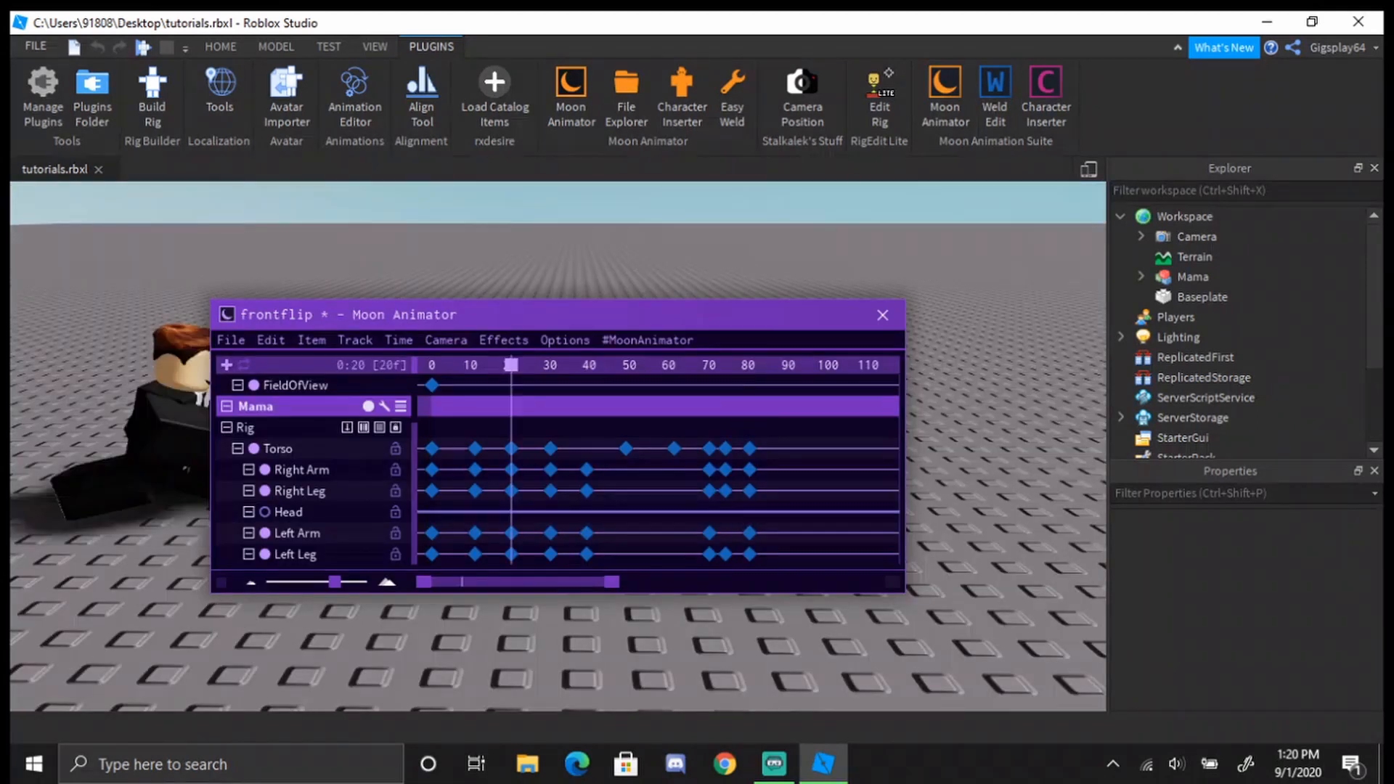
# Play back the frontflip animation, then scrub the timeline through the landing keyframes around frames 70 to 75
pyautogui.press('space')
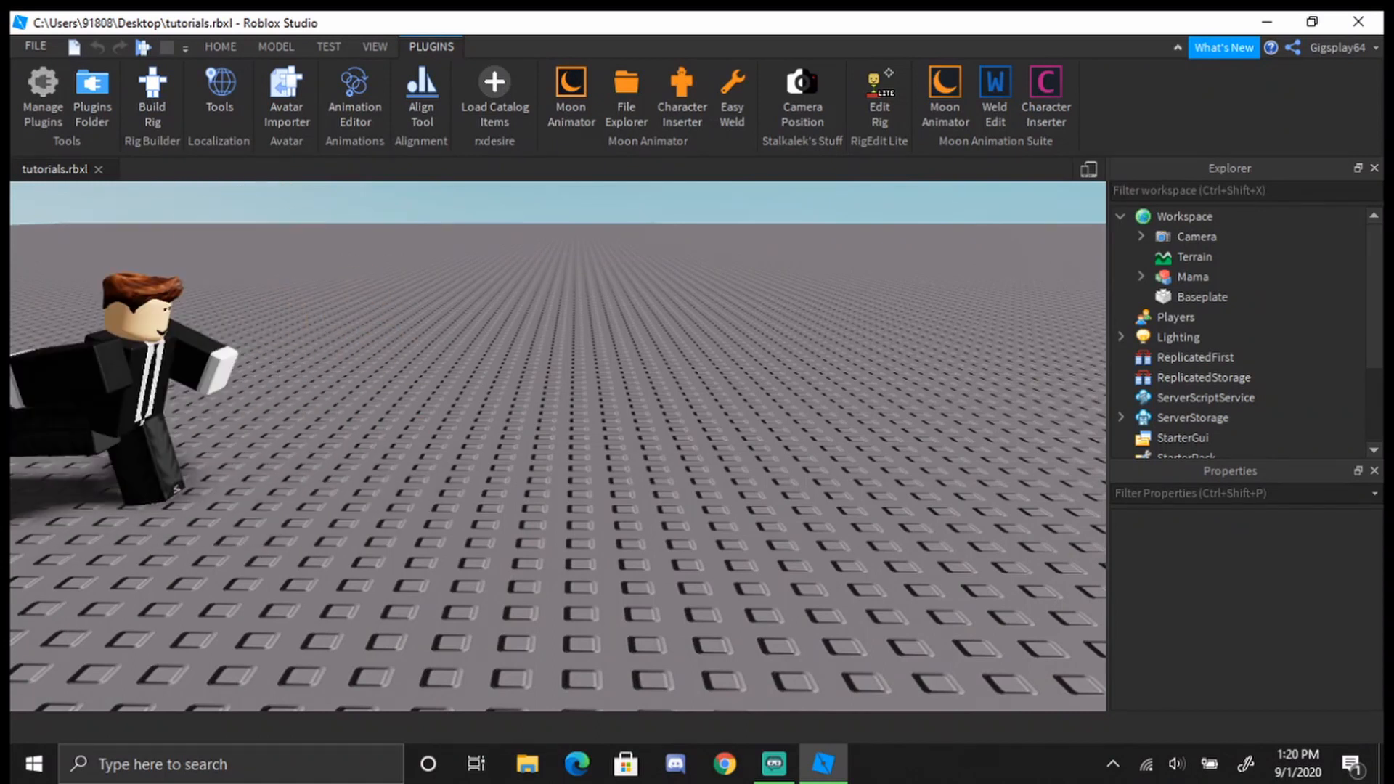
pyautogui.press('5')
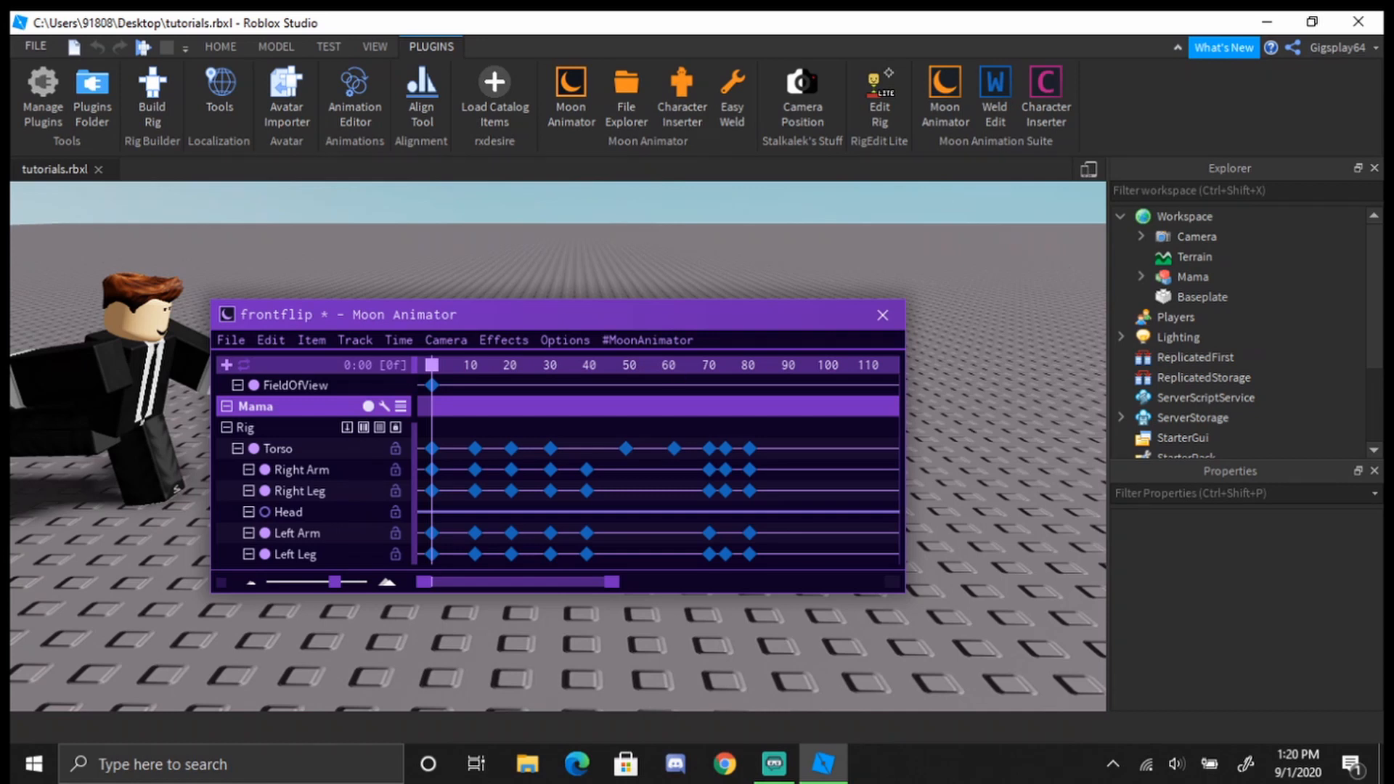
pyautogui.click(697, 365)
pyautogui.moveTo(709, 365); pyautogui.dragTo(730, 365)
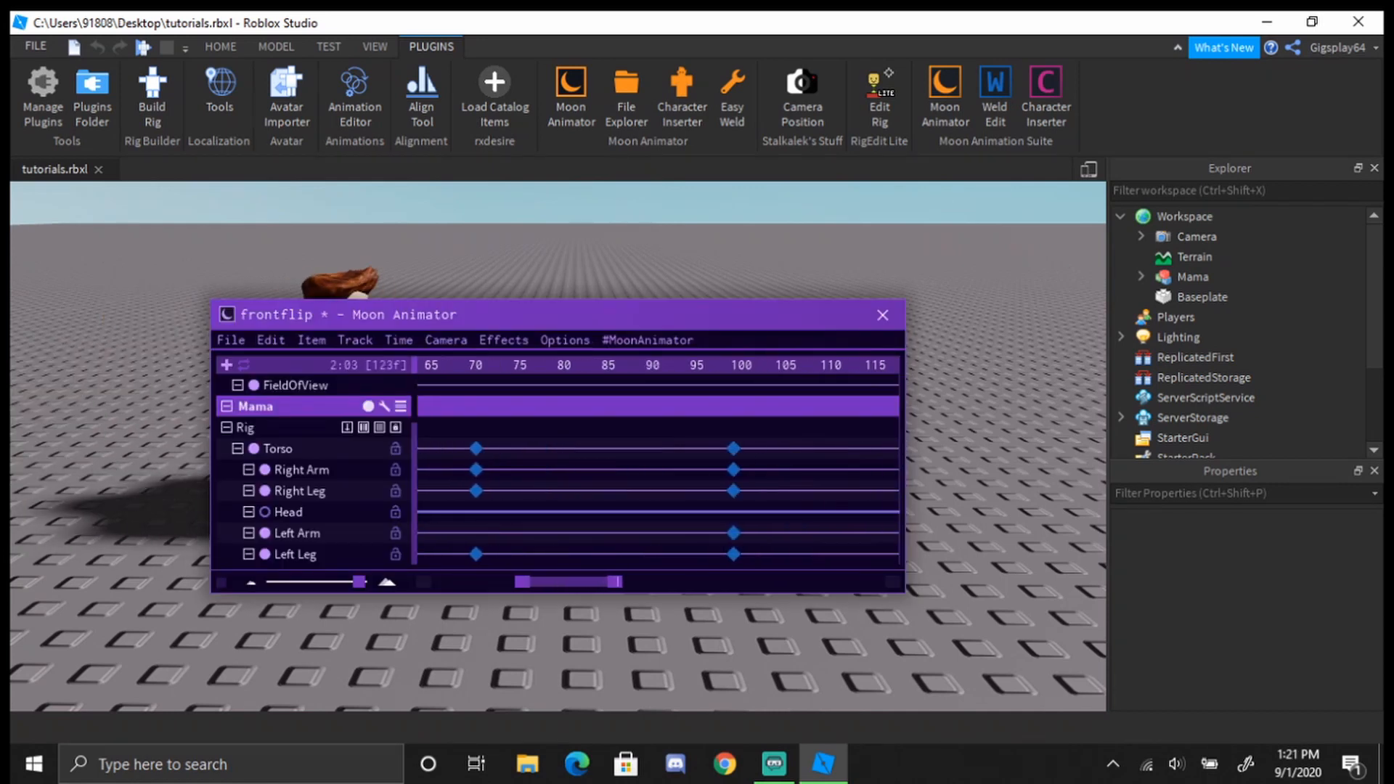
# Move the final-pose keyframes of the torso, arms and legs from frame 99 to frame 150
pyautogui.moveTo(582, 422); pyautogui.dragTo(734, 565)
pyautogui.moveTo(636, 533); pyautogui.dragTo(689, 533)
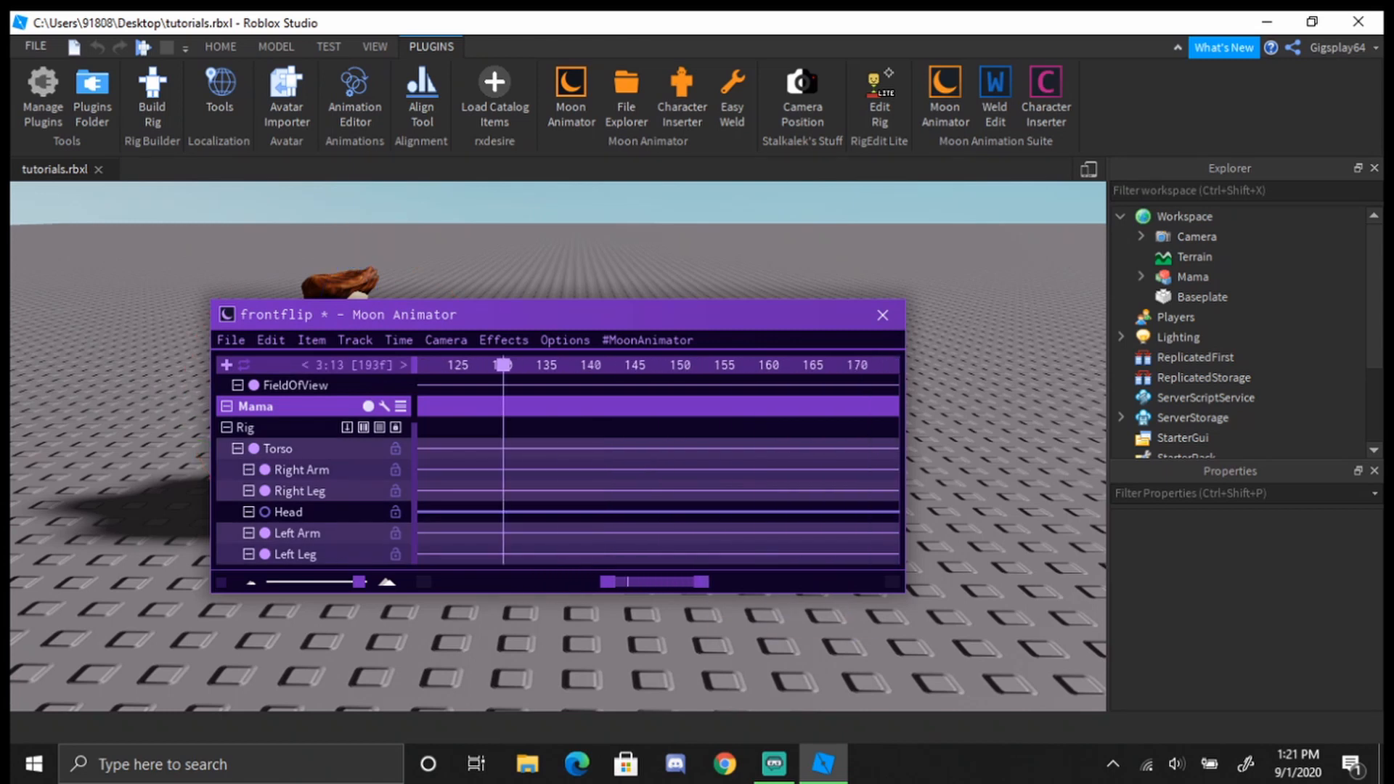
pyautogui.click(267, 470)
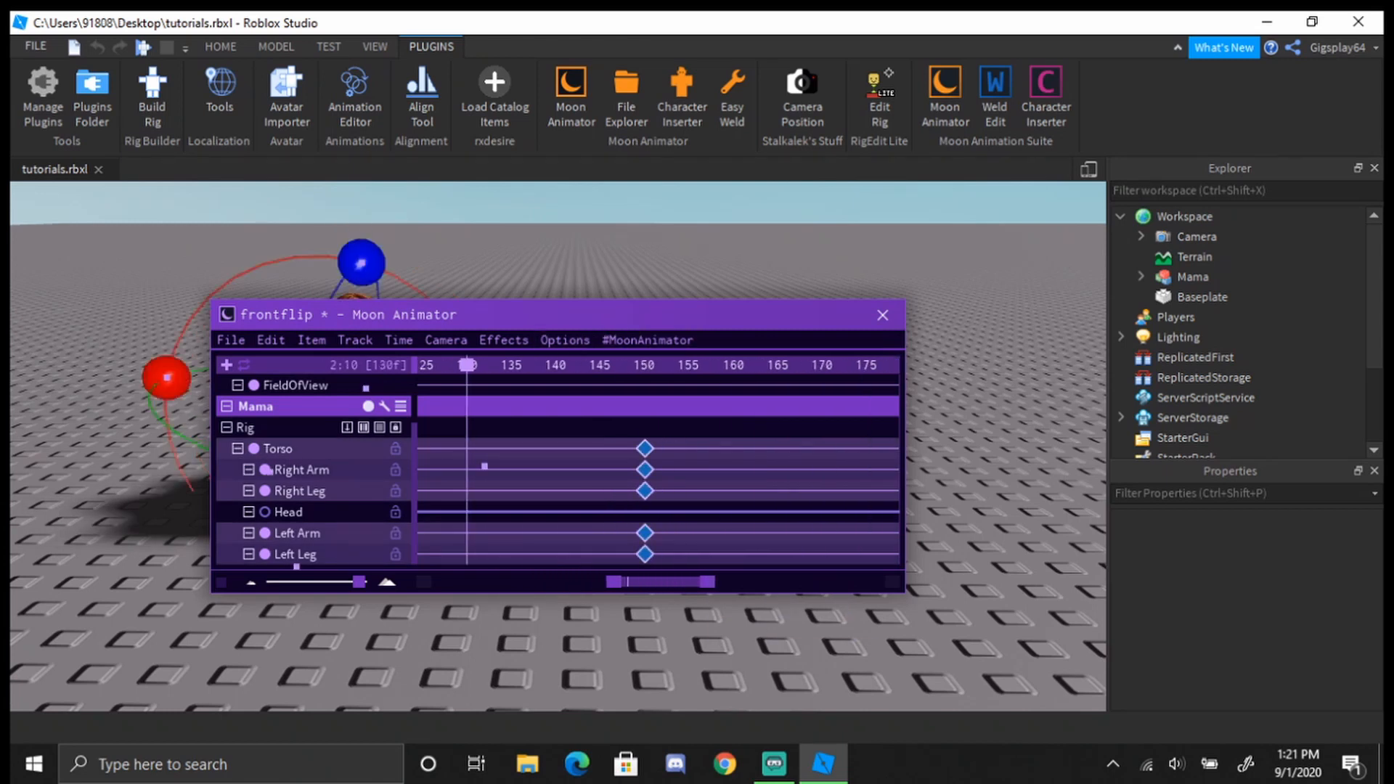
# Move the timeline back and play the frontflip animation to review the retimed ending
pyautogui.moveTo(467, 365); pyautogui.dragTo(431, 365)
pyautogui.press('space')
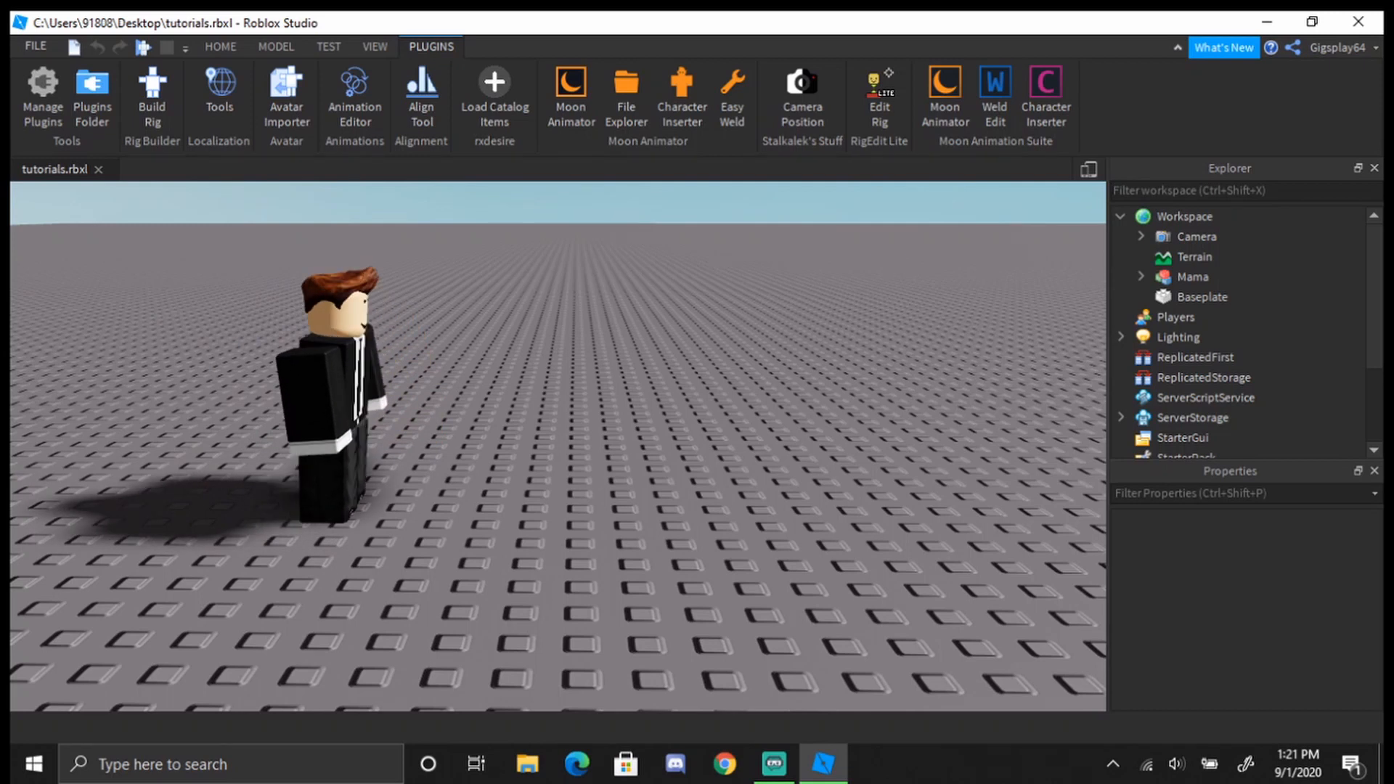
pyautogui.click(774, 764)
pyautogui.click(822, 764)
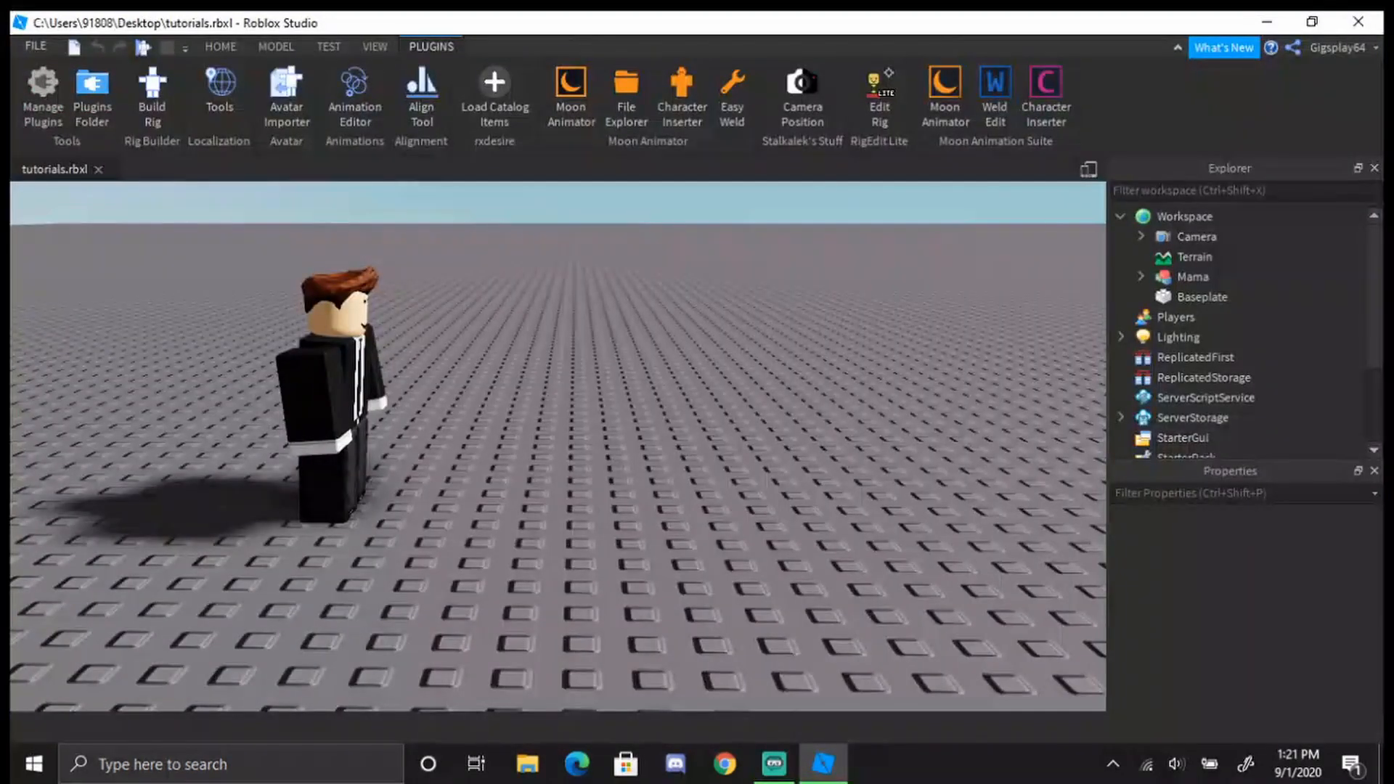